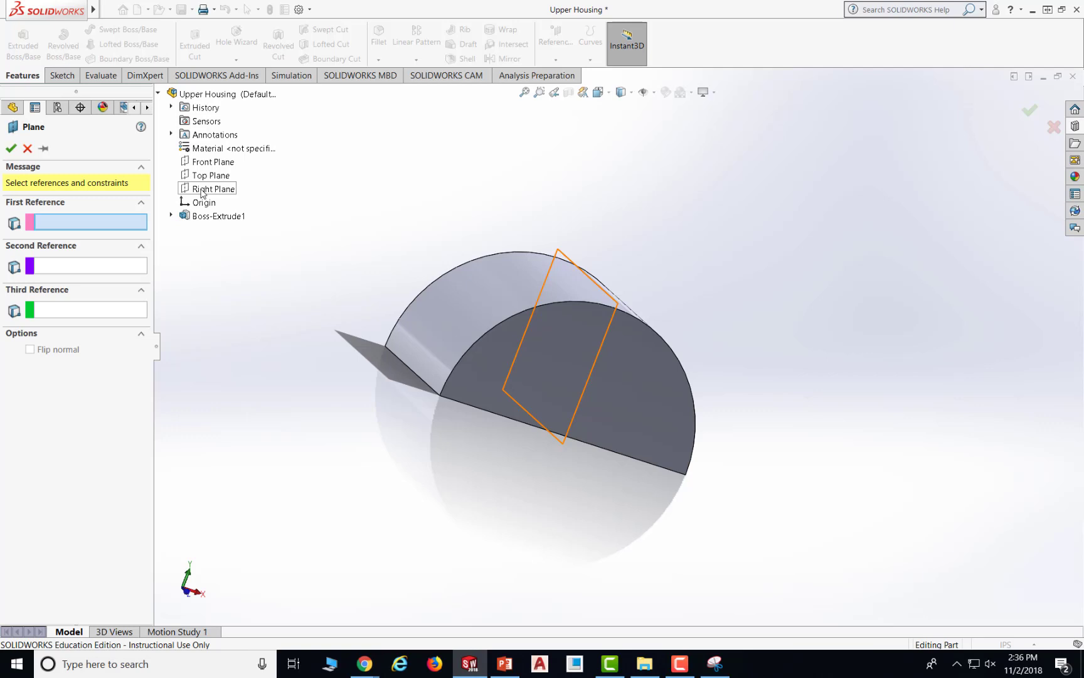
# - Create a reference plane offset 8.15 in from the Right Plane with the offset direction flipped, checking the Upper Housing drawing in PowerPoint
pyautogui.click(202, 191)
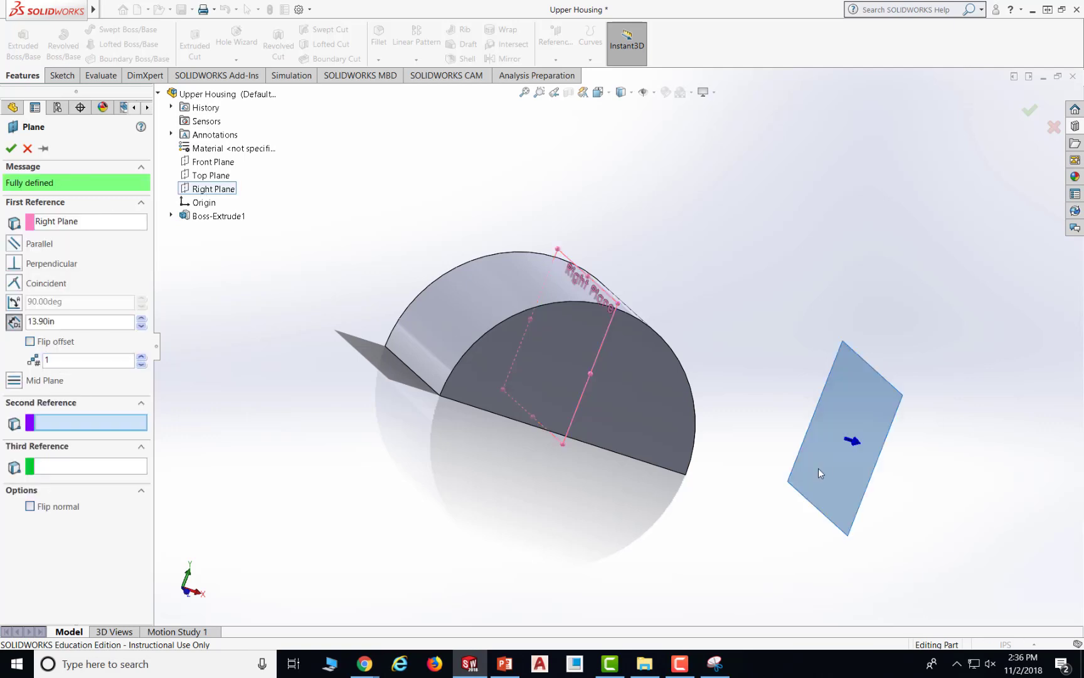
pyautogui.click(29, 343)
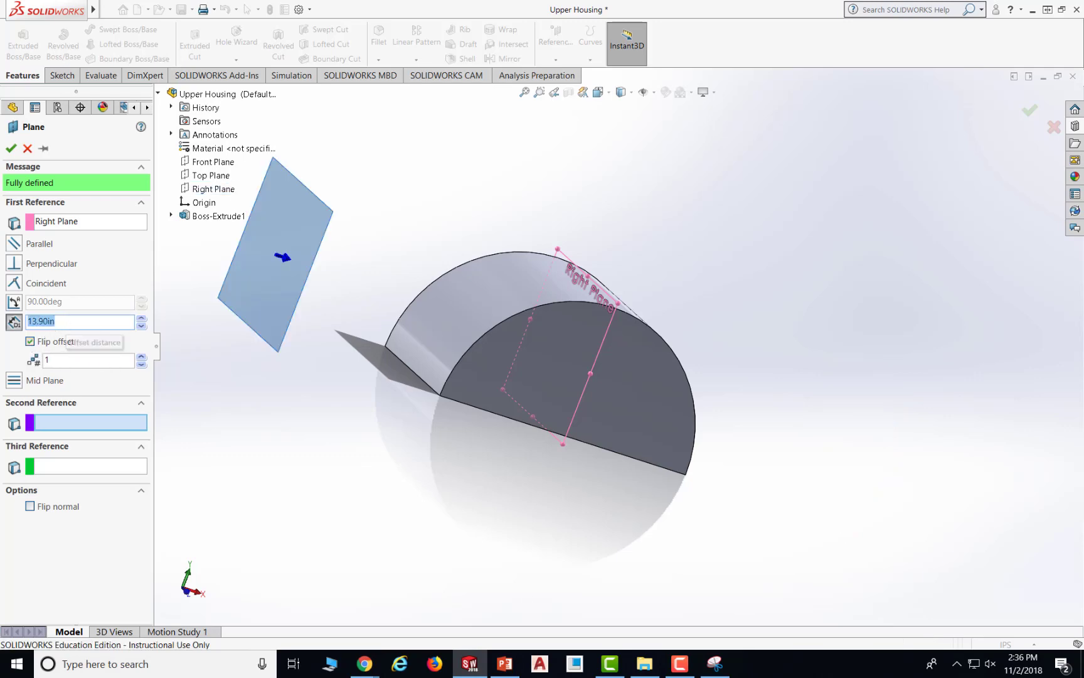
pyautogui.click(504, 663)
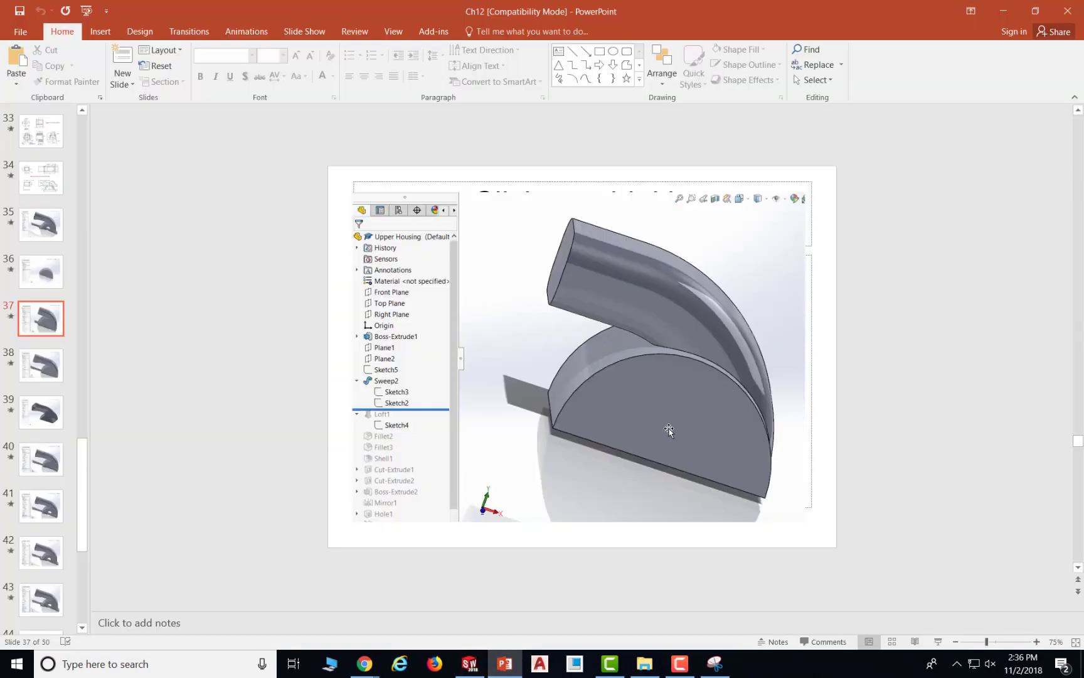
pyautogui.scroll(3, 669, 429)
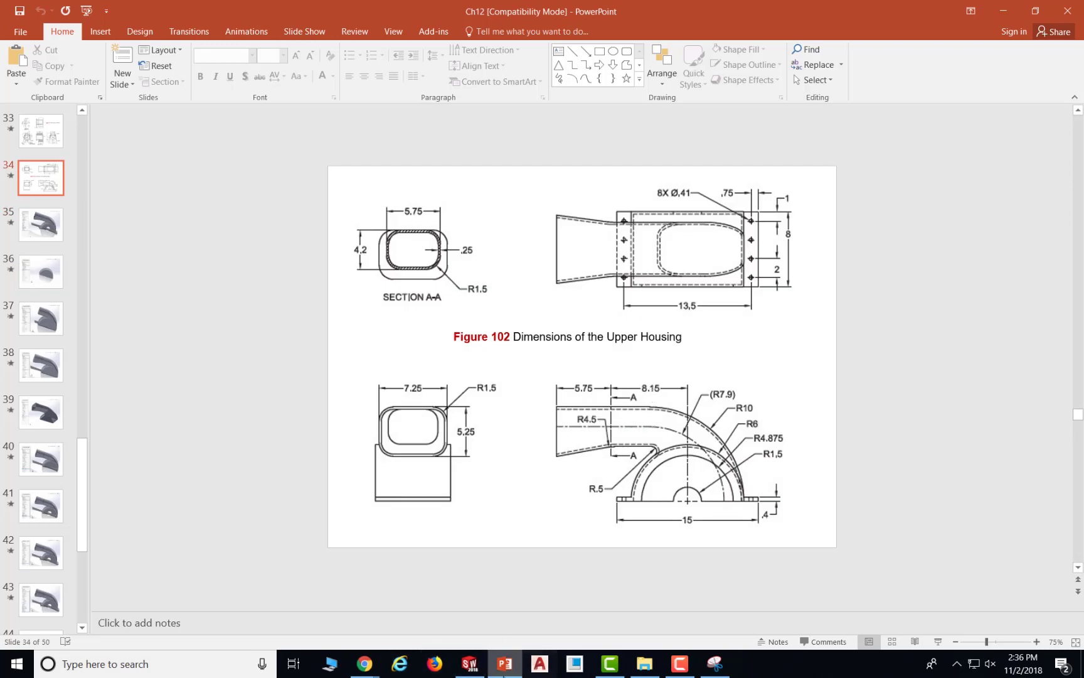
pyautogui.click(475, 662)
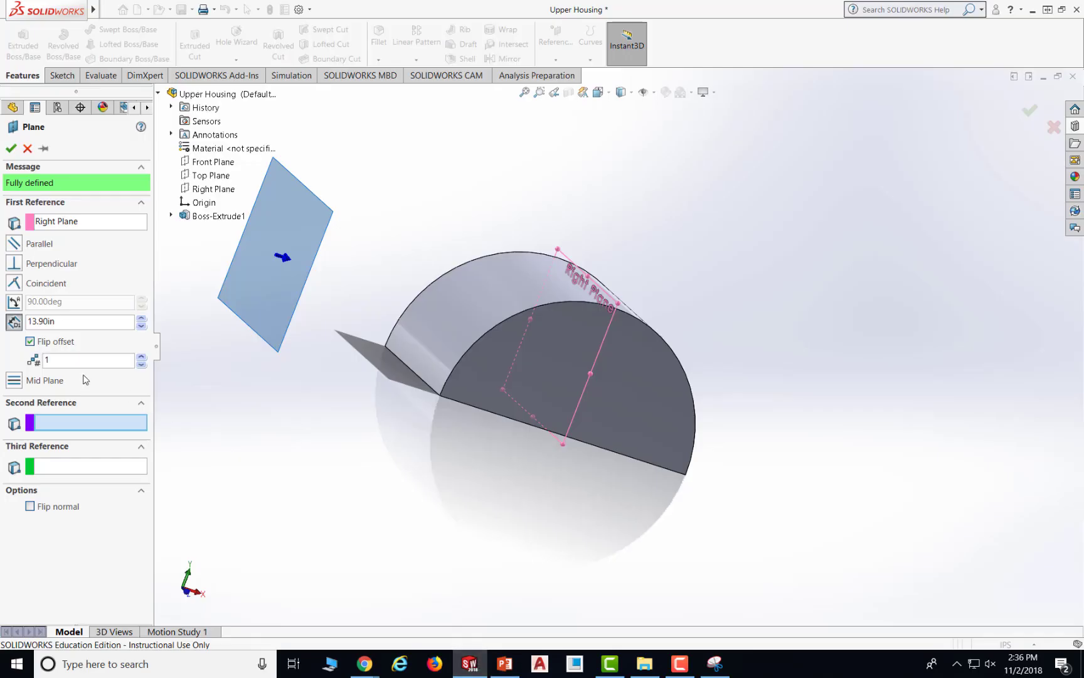
pyautogui.doubleClick(68, 322)
pyautogui.write('8.15')
pyautogui.press('Return')
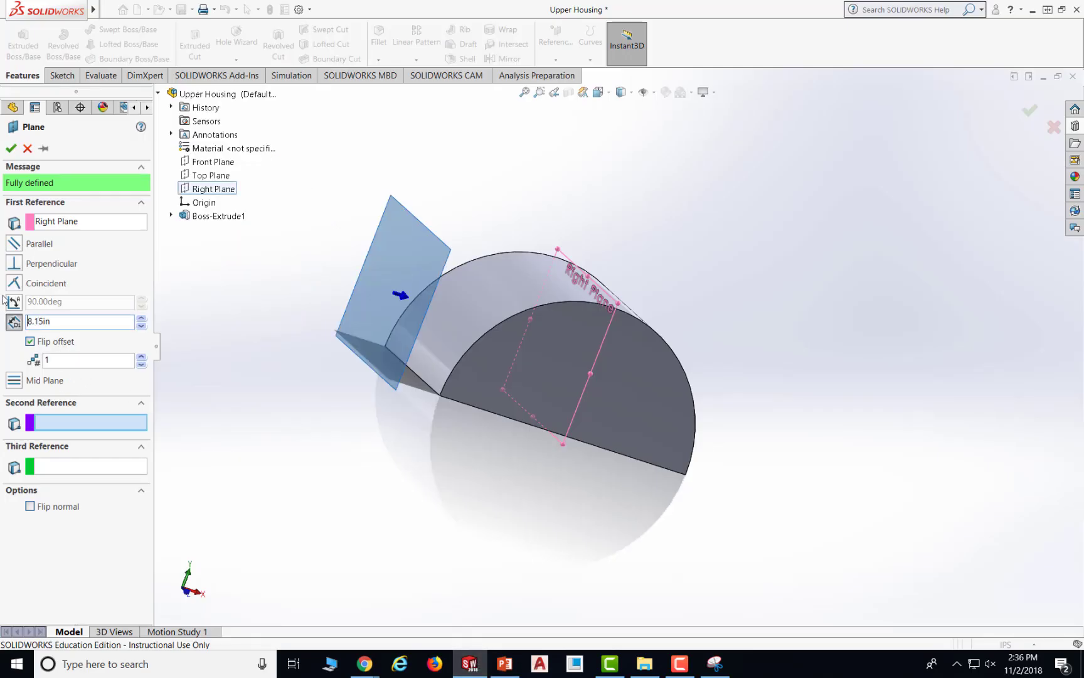
pyautogui.click(11, 148)
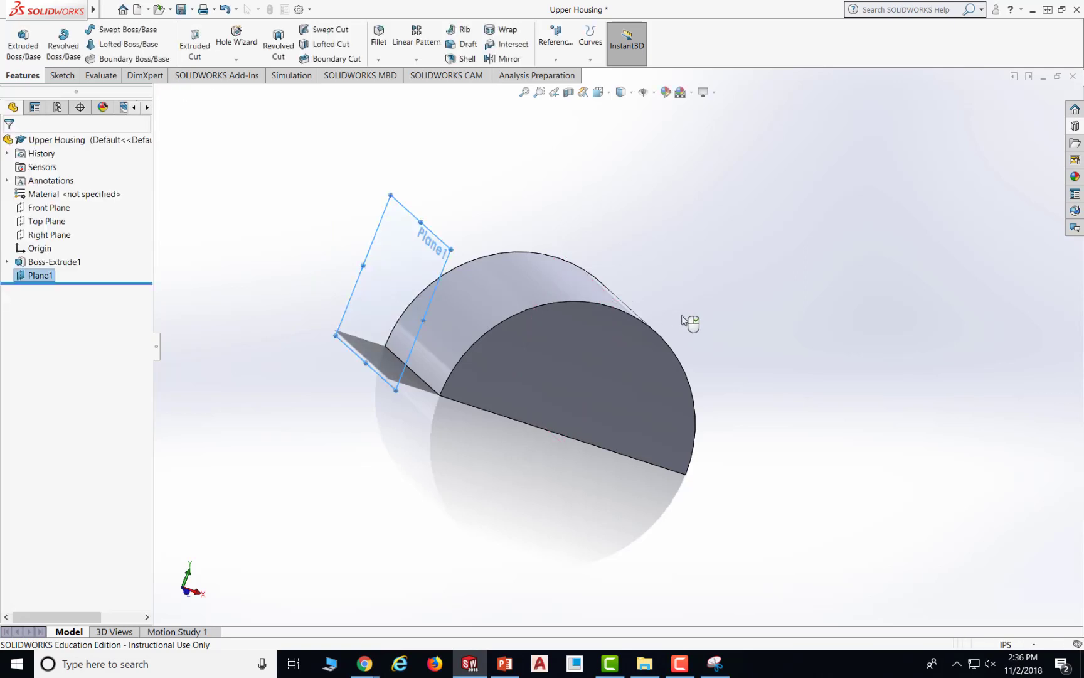
# - Start a sketch on the new offset plane with the model in the Left view, after checking the PowerPoint dimension drawing
pyautogui.moveTo(680, 312); pyautogui.dragTo(784, 361, button='middle')
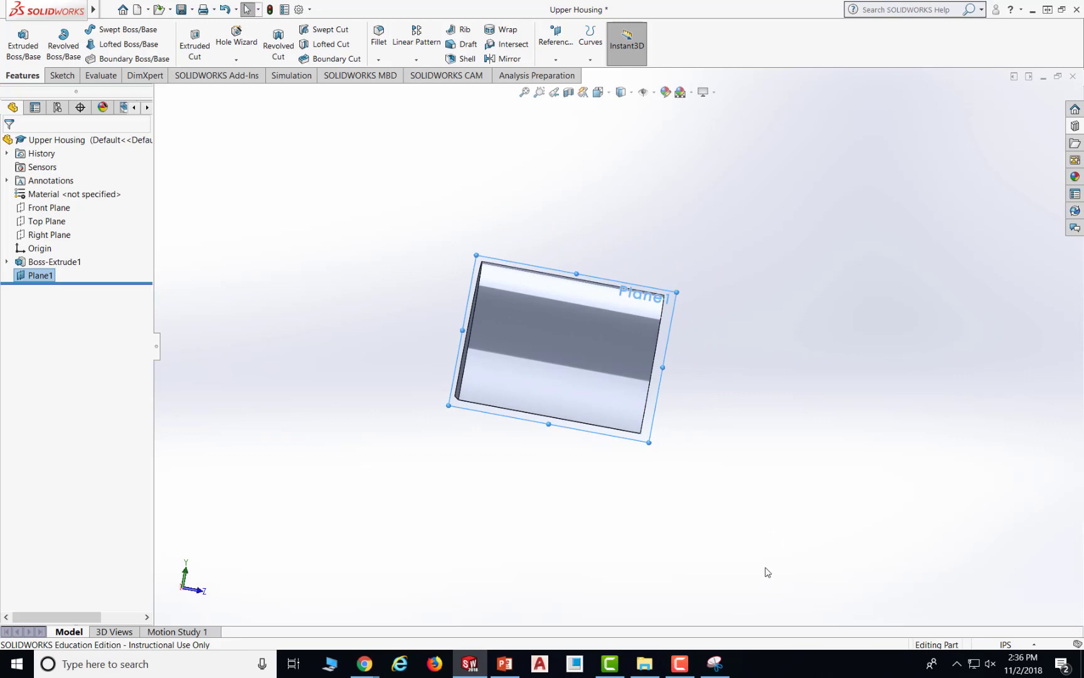
pyautogui.click(504, 663)
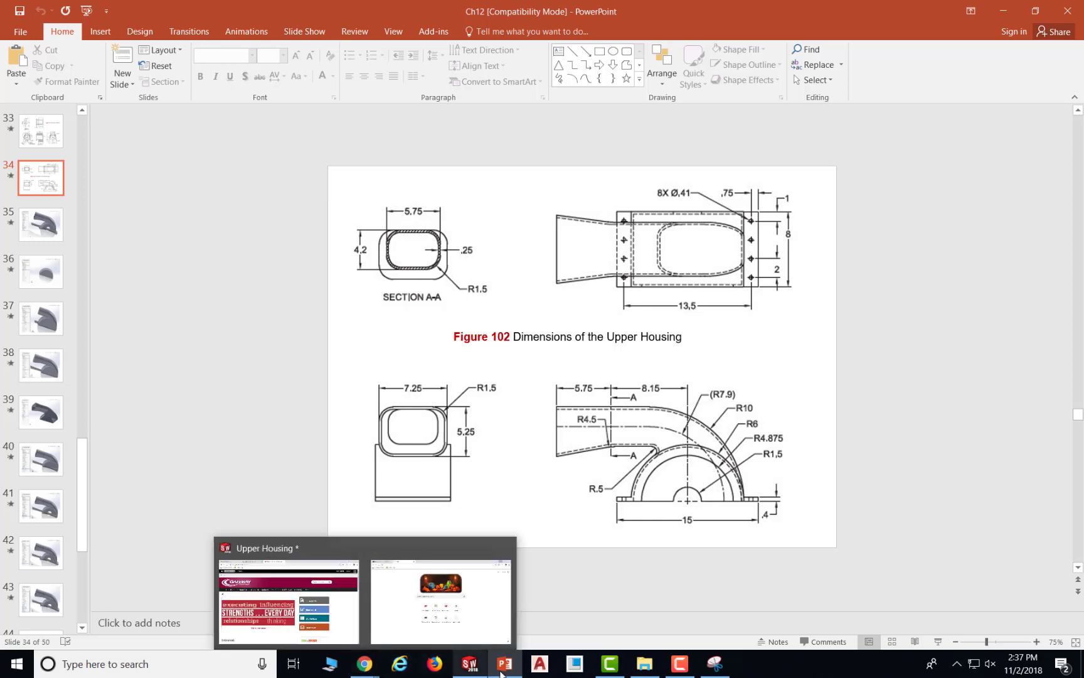
pyautogui.click(475, 668)
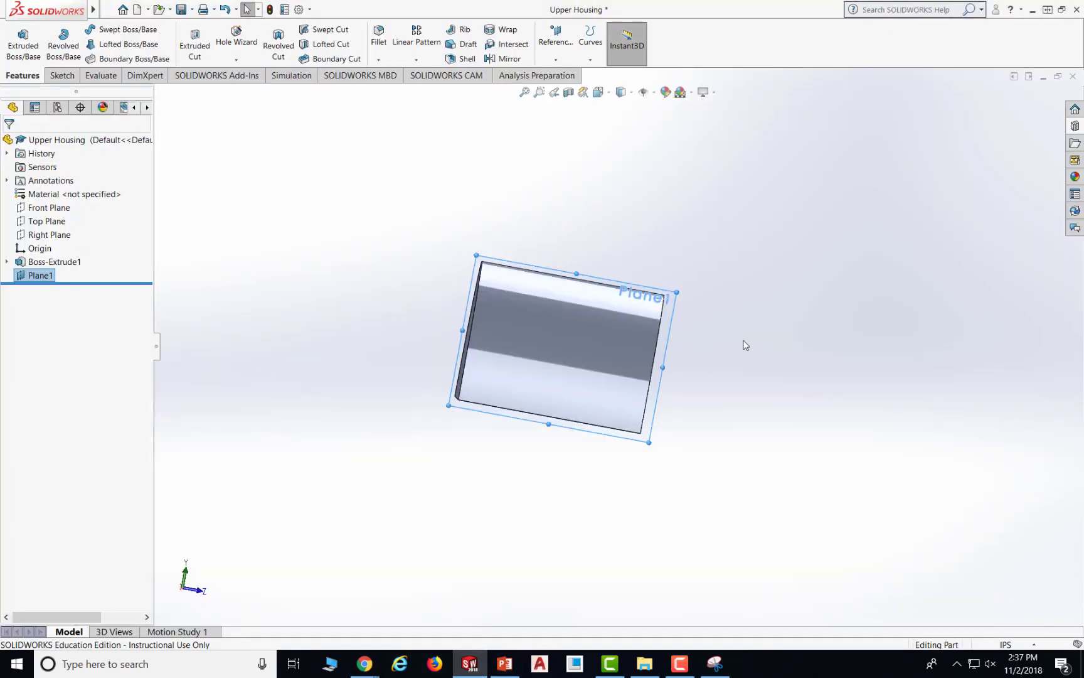
pyautogui.click(610, 96)
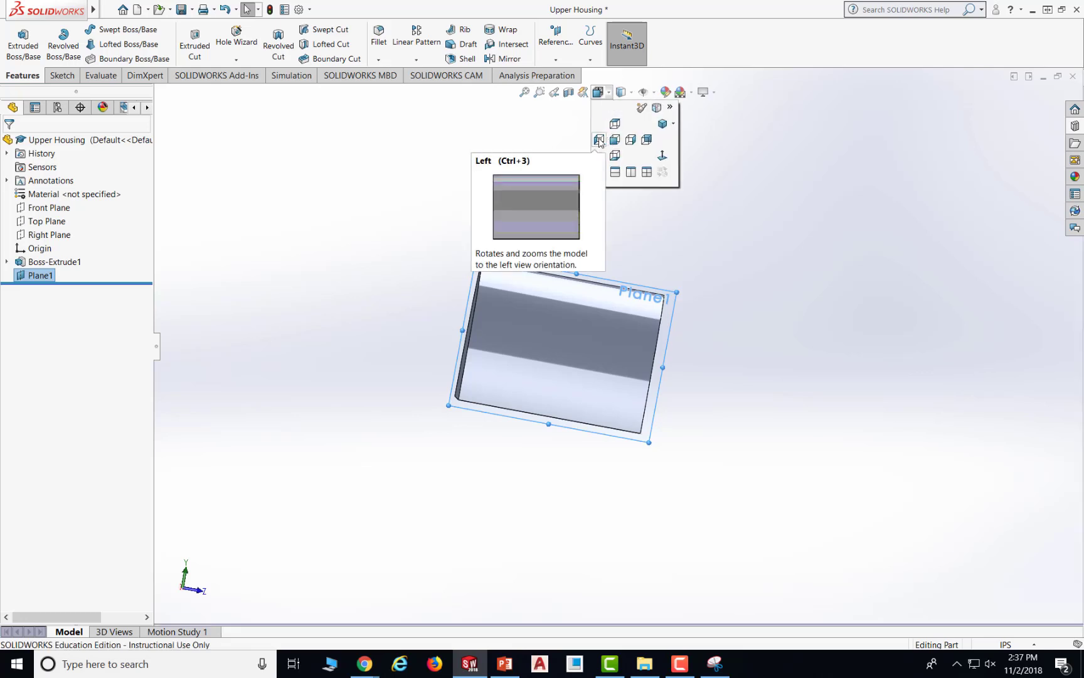
pyautogui.click(600, 141)
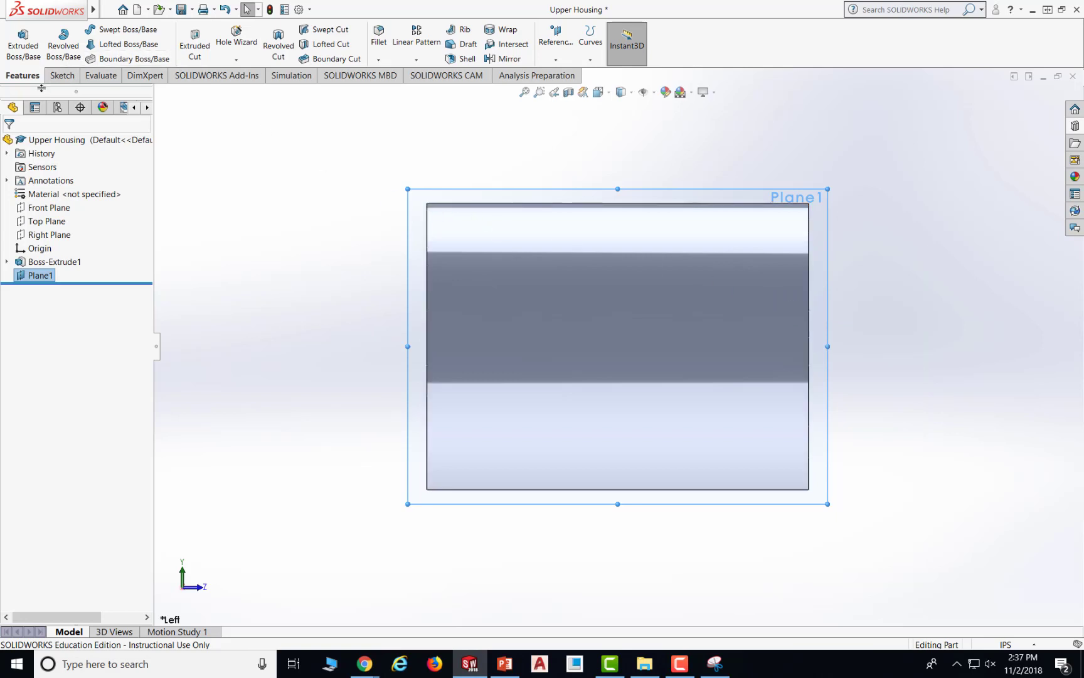
pyautogui.click(57, 77)
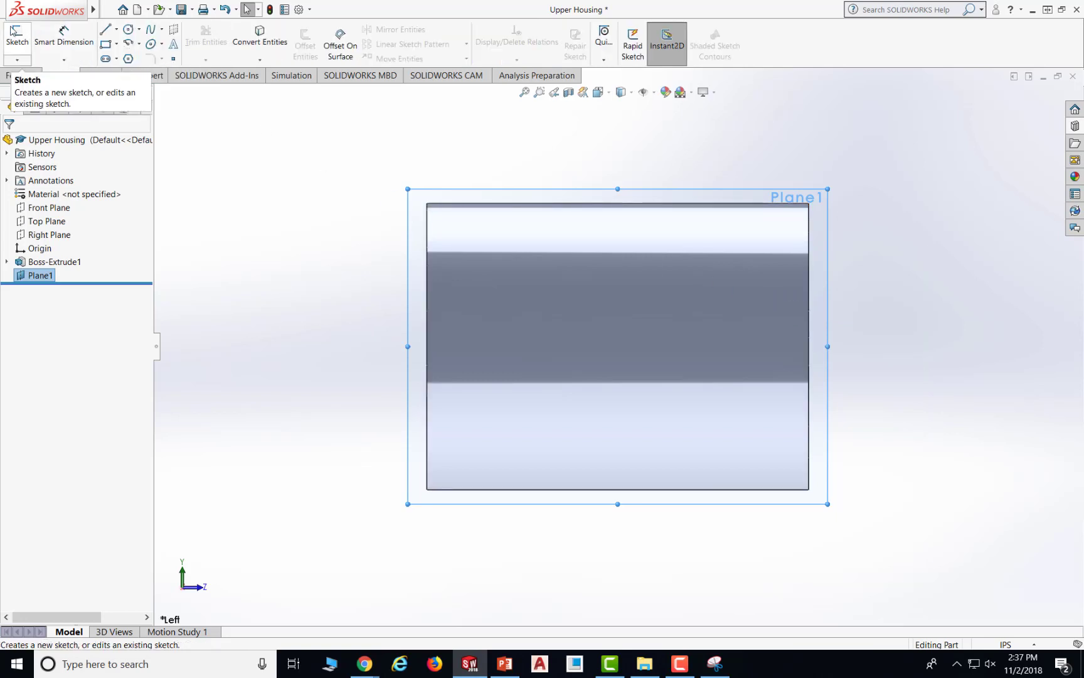
pyautogui.click(17, 35)
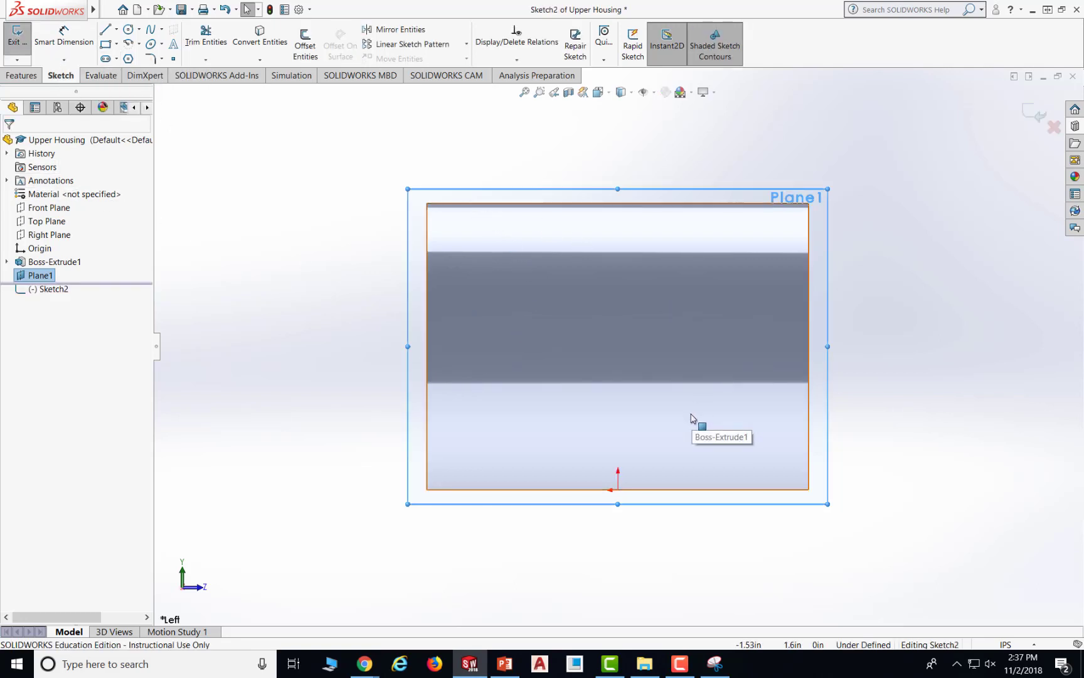
# - Sketch a corner rectangle about 7.61 by 4.85 in over the upper part of the half cylinder
pyautogui.click(106, 44)
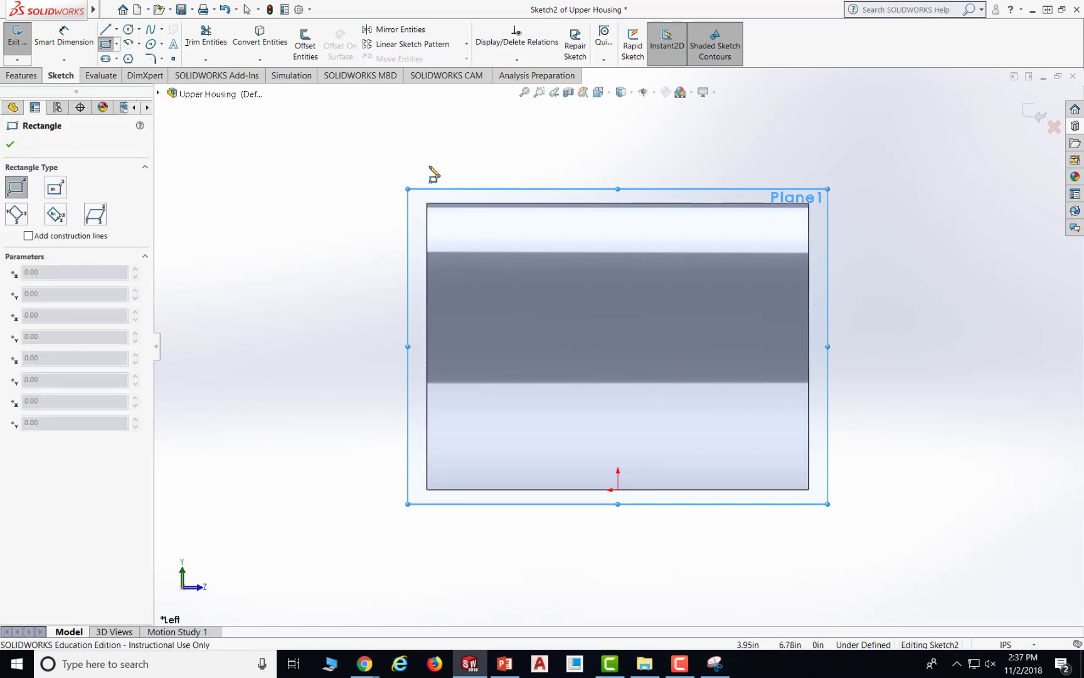
pyautogui.click(429, 166)
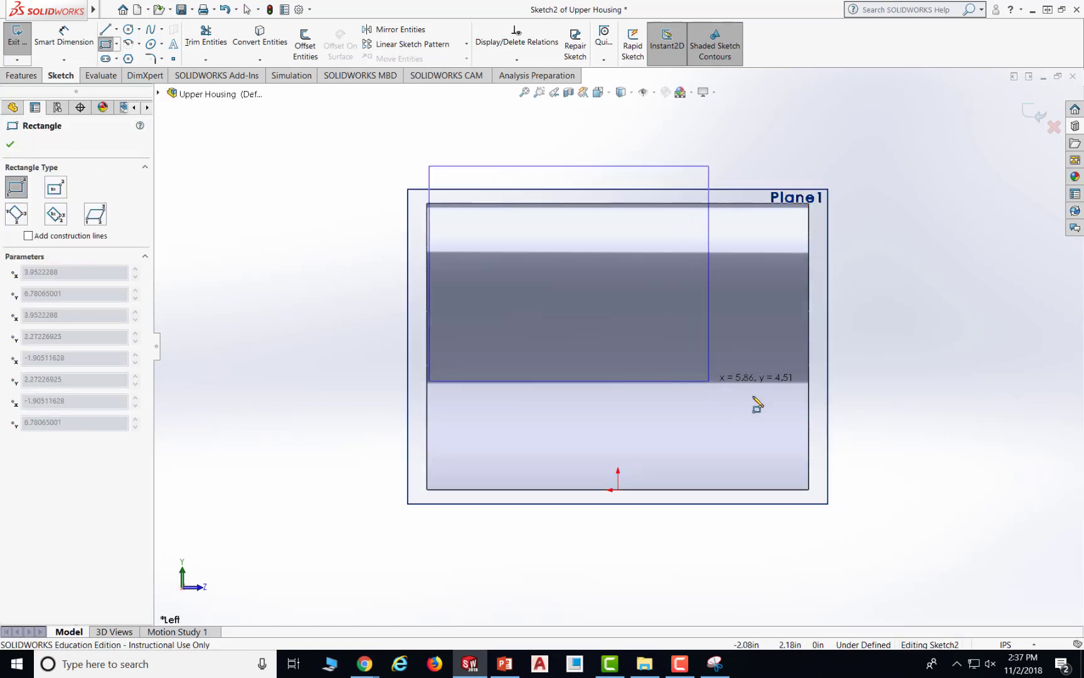
pyautogui.click(793, 397)
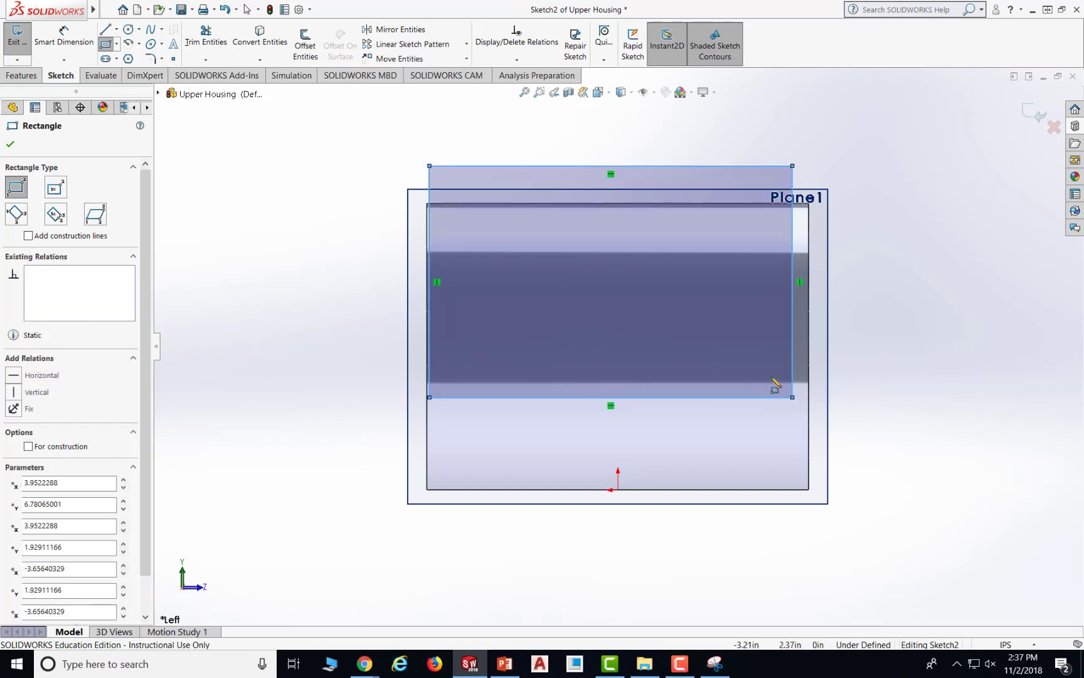
# - Dimension the rectangle to 5.75 in wide and 4.2 in high
pyautogui.click(94, 39)
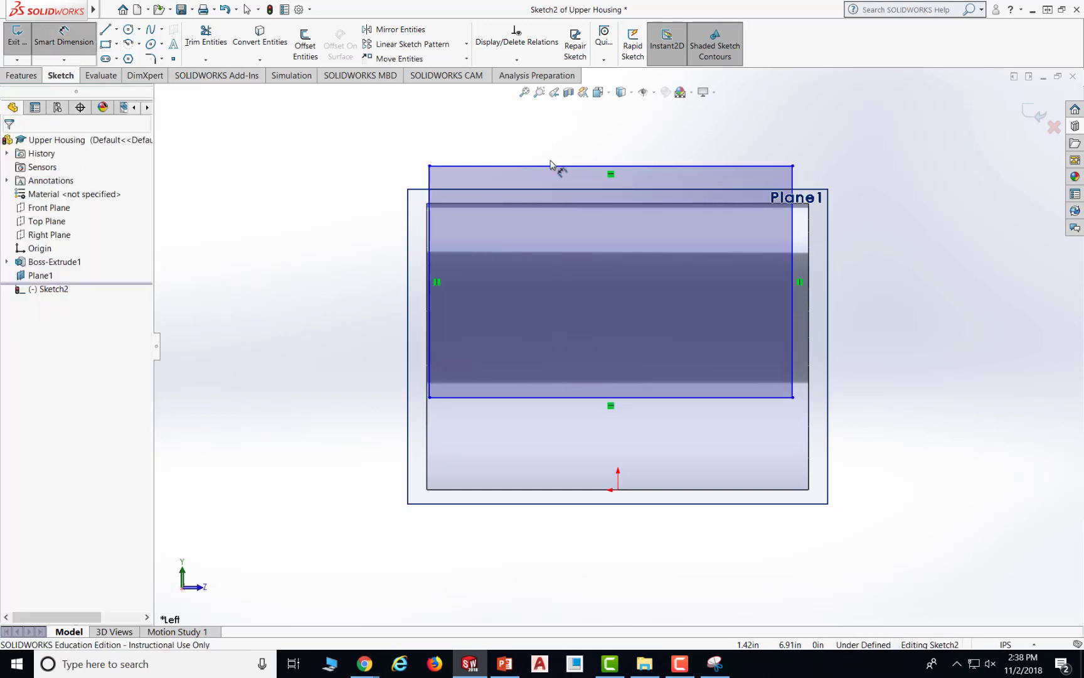
pyautogui.click(549, 166)
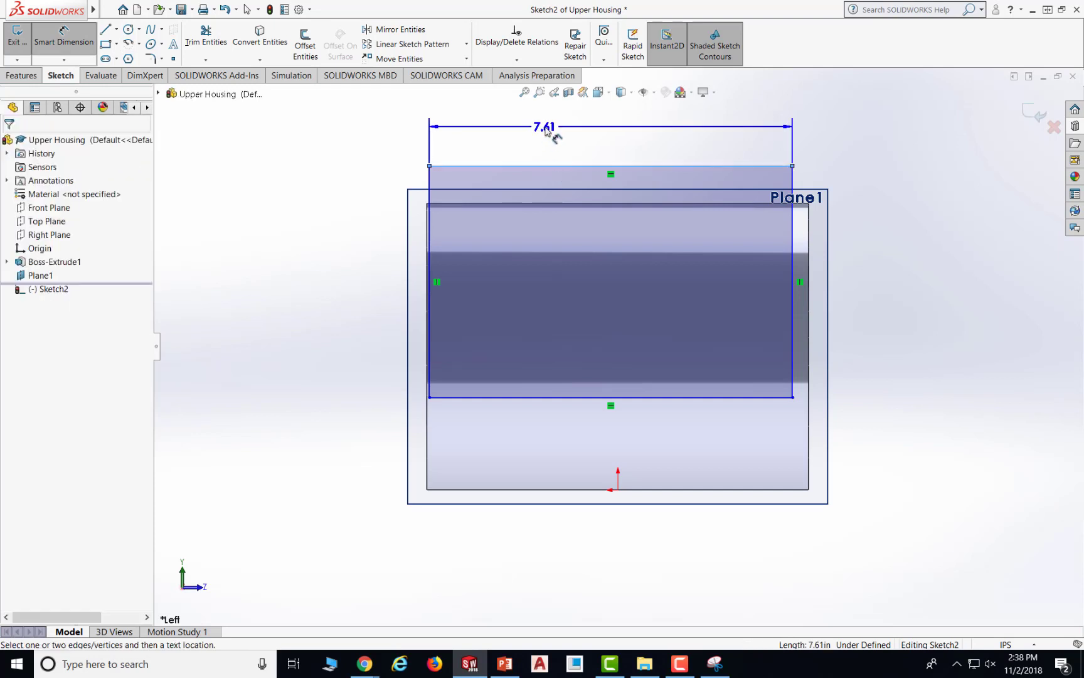
pyautogui.click(547, 130)
pyautogui.write('5.75')
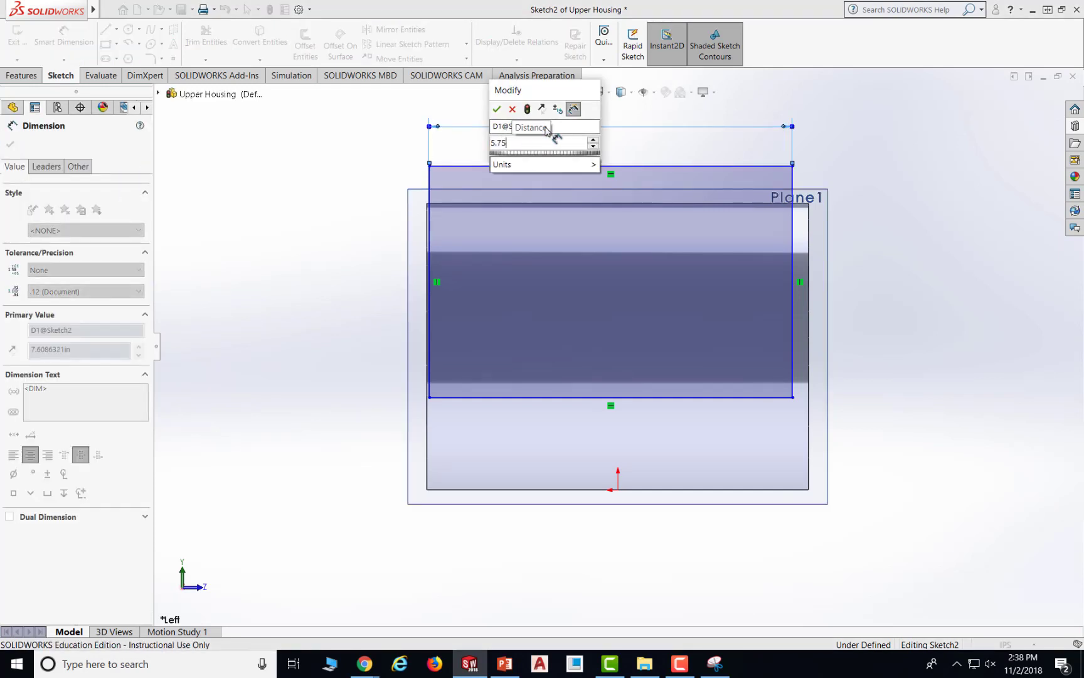
pyautogui.press('Return')
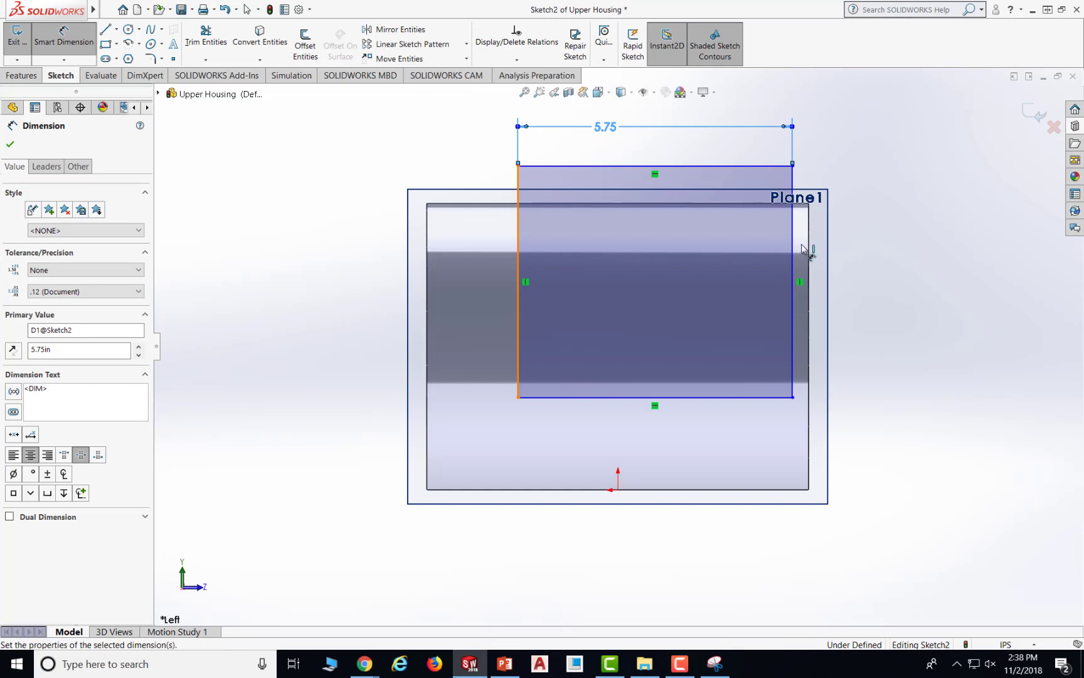
pyautogui.click(793, 250)
pyautogui.click(872, 276)
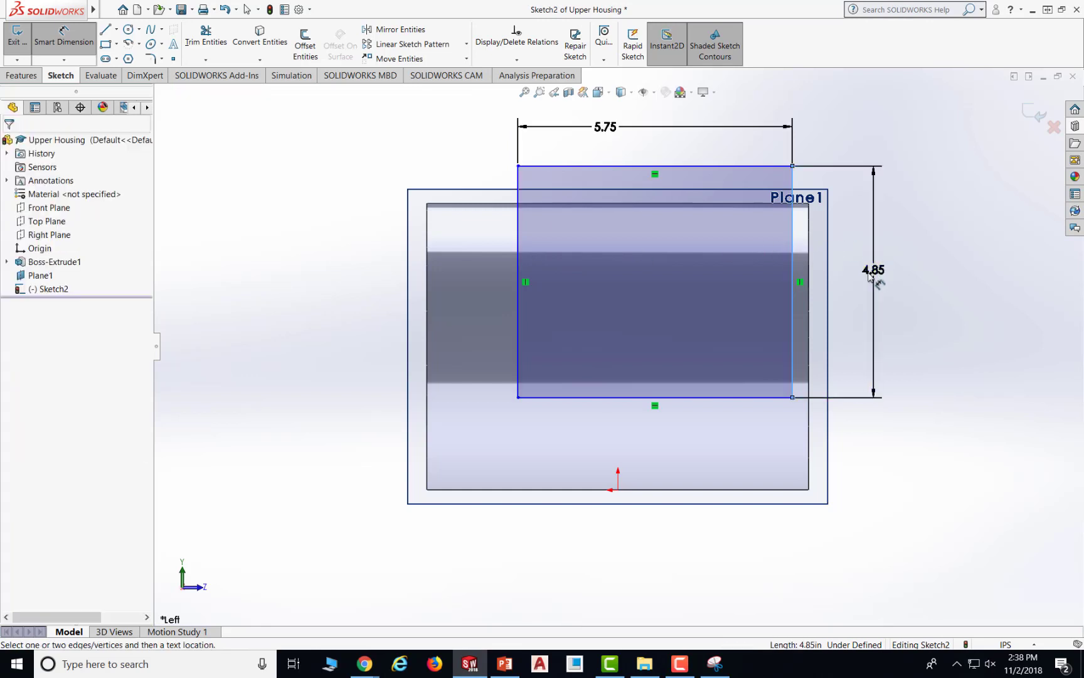
pyautogui.write('4.2')
pyautogui.press('Return')
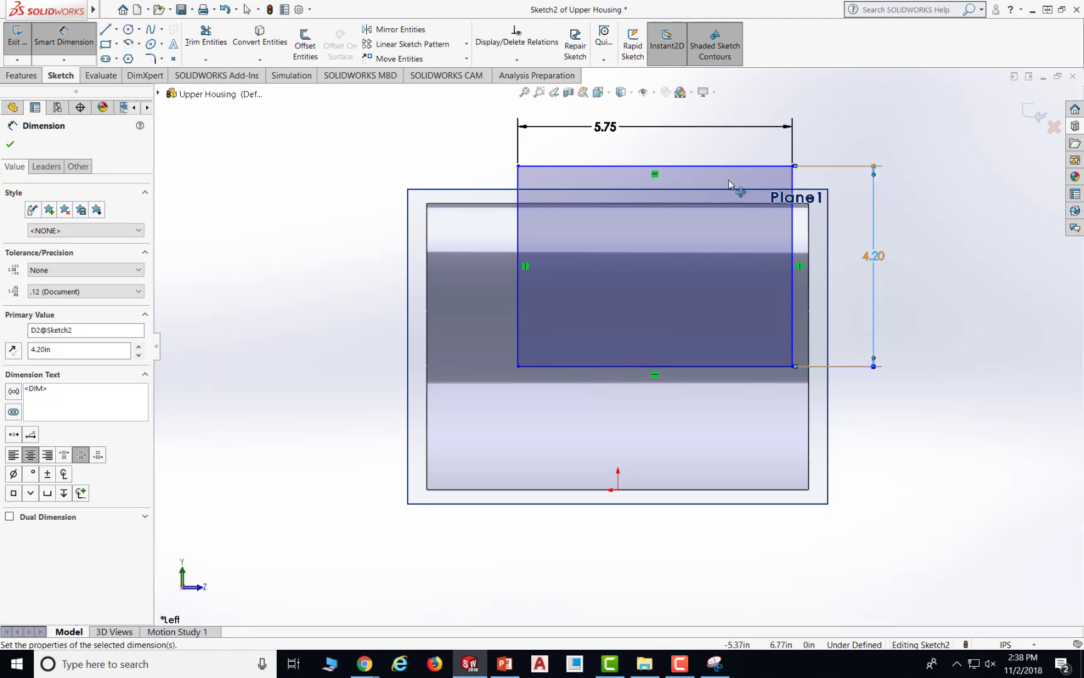
# - Dimension the horizontal distance from the origin to the rectangle's upper right corner as 2.1 in
pyautogui.click(618, 490)
pyautogui.click(793, 166)
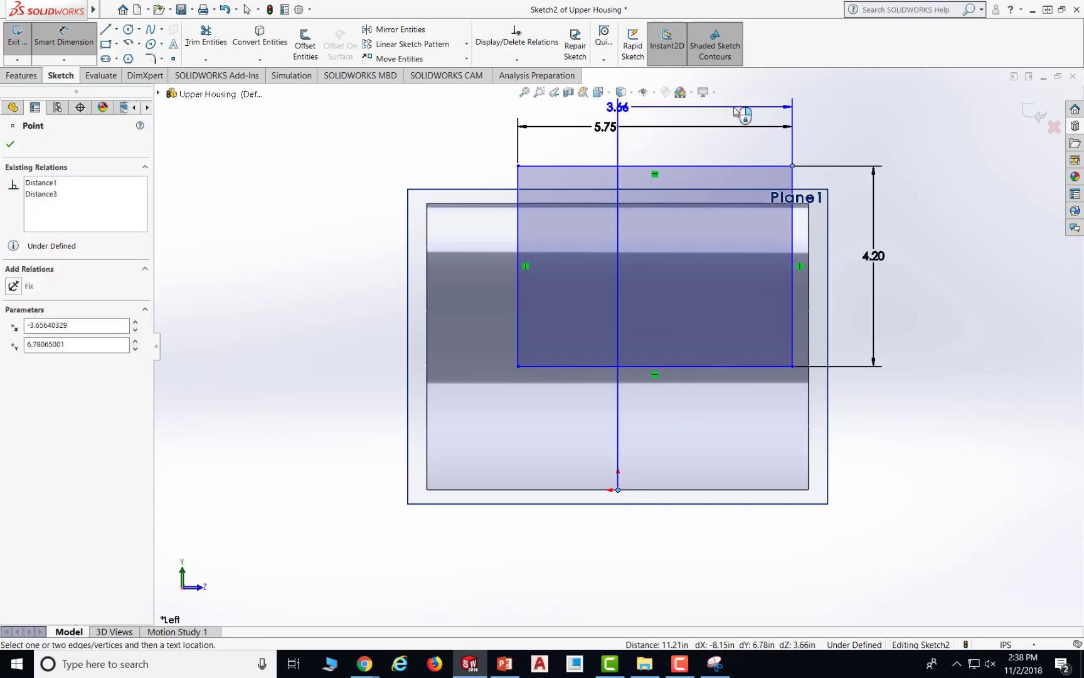
pyautogui.click(737, 112)
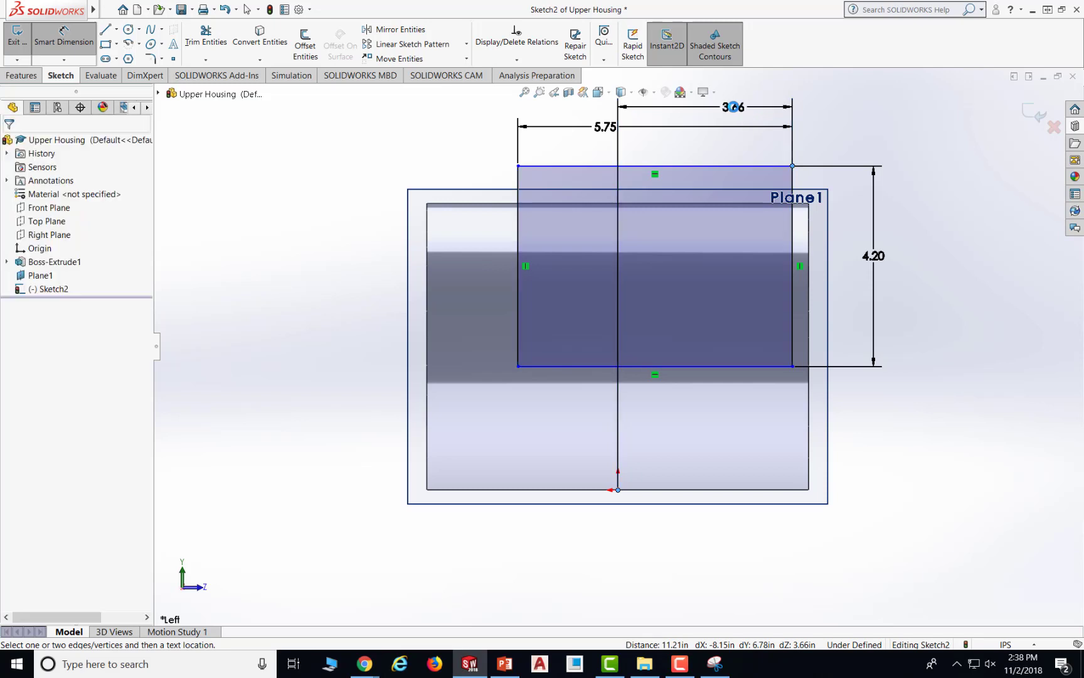
pyautogui.write('2.1')
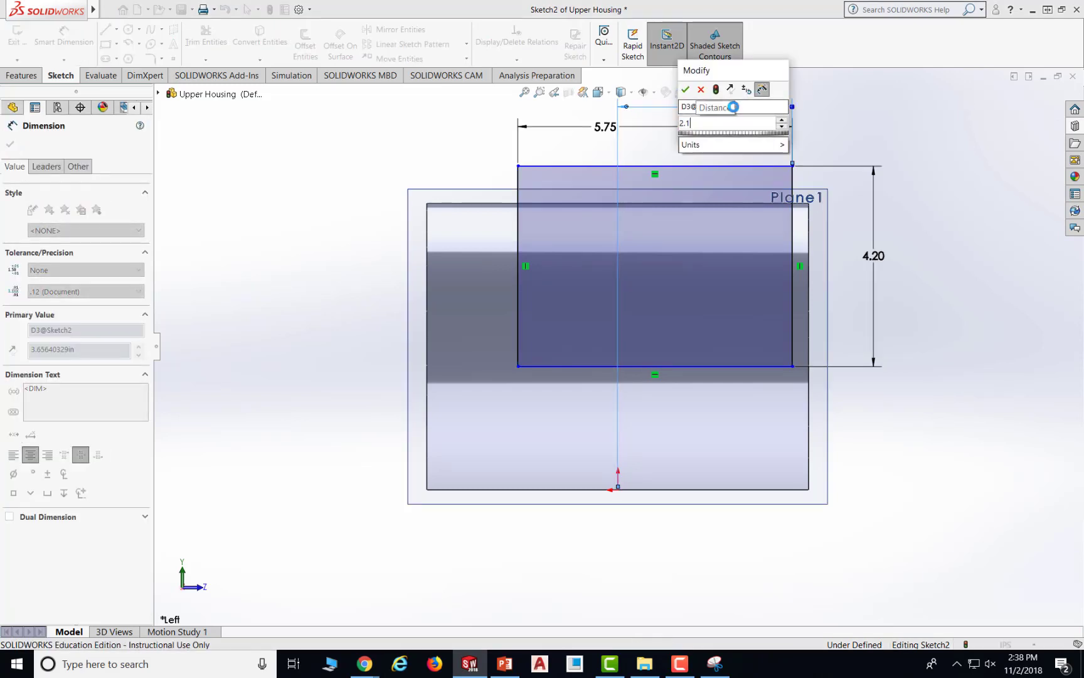
pyautogui.press('Return')
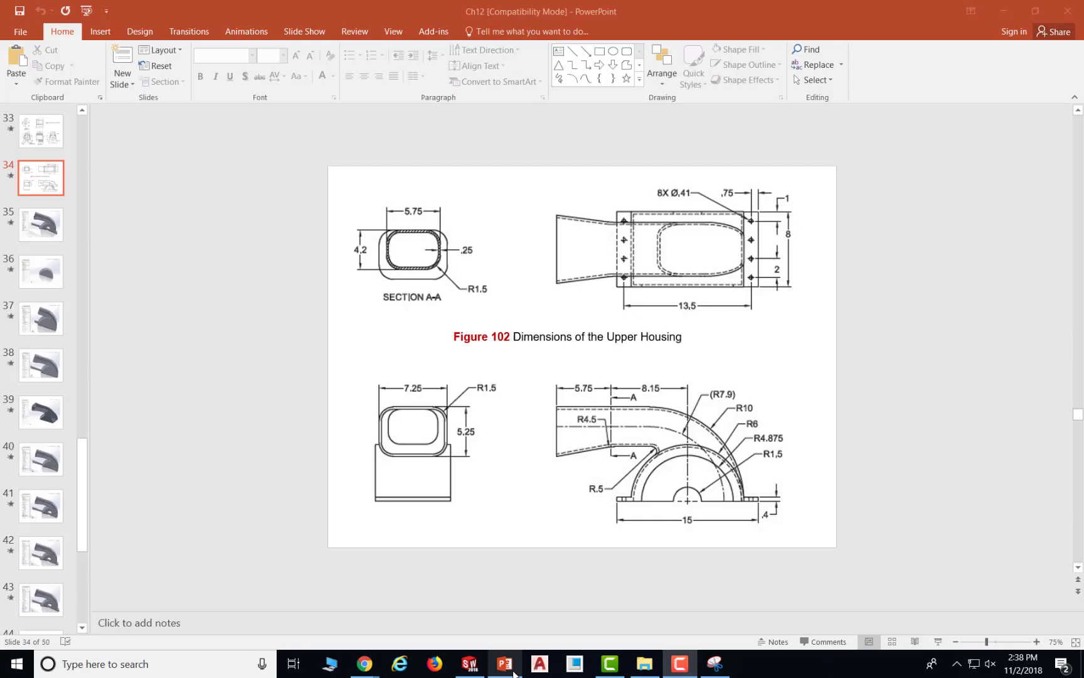
# - Check the PowerPoint drawing and dimension the rectangle's top edge 10 in above the half cylinder's bottom edge
pyautogui.click(505, 663)
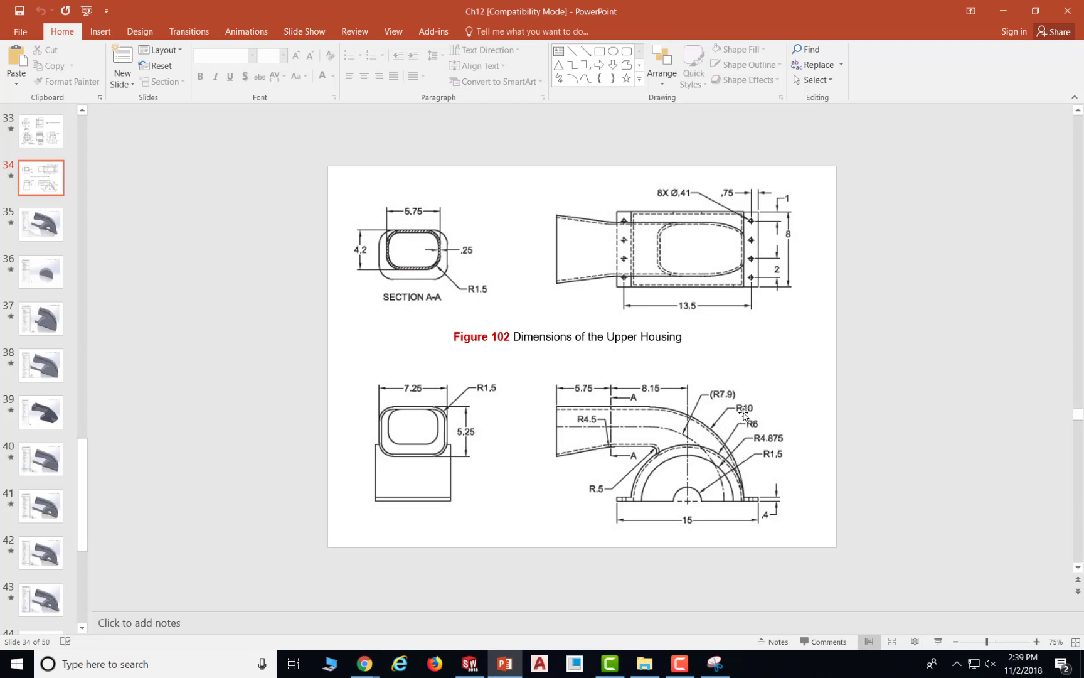
pyautogui.moveTo(470, 663)
pyautogui.click(516, 566)
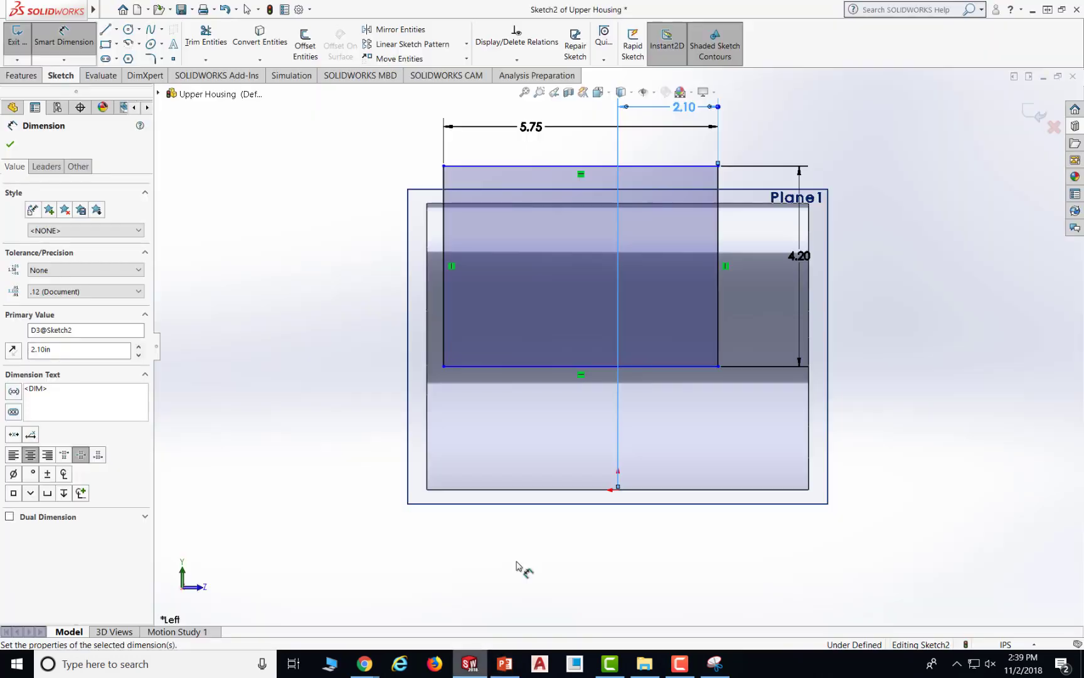
pyautogui.click(556, 168)
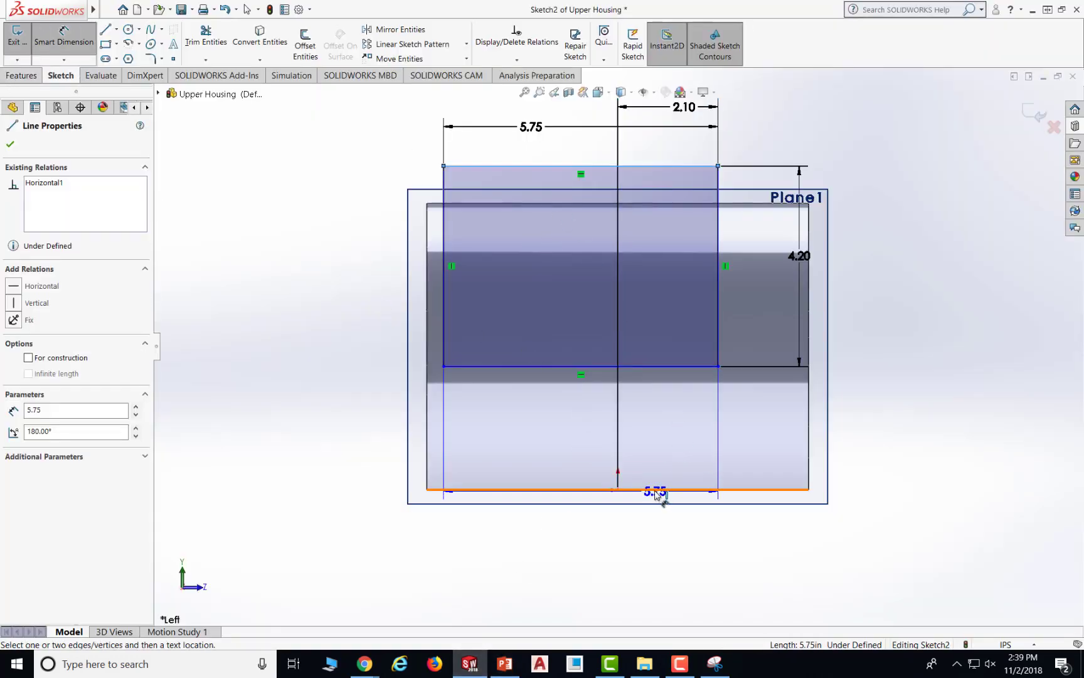
pyautogui.click(655, 490)
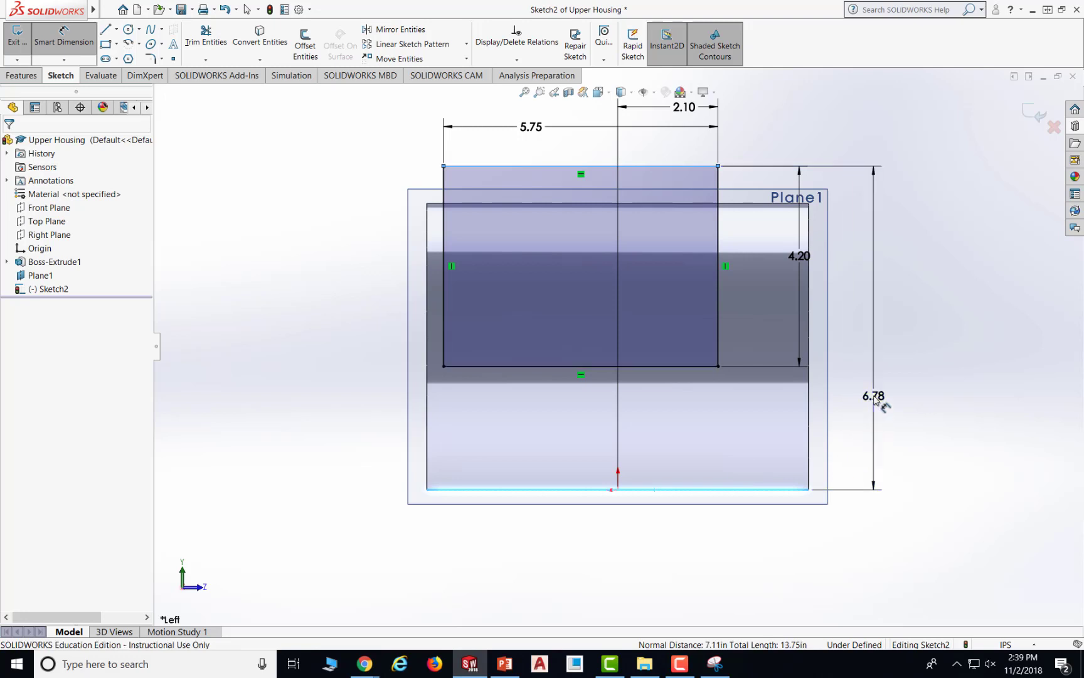
pyautogui.click(876, 402)
pyautogui.write('10')
pyautogui.press('Return')
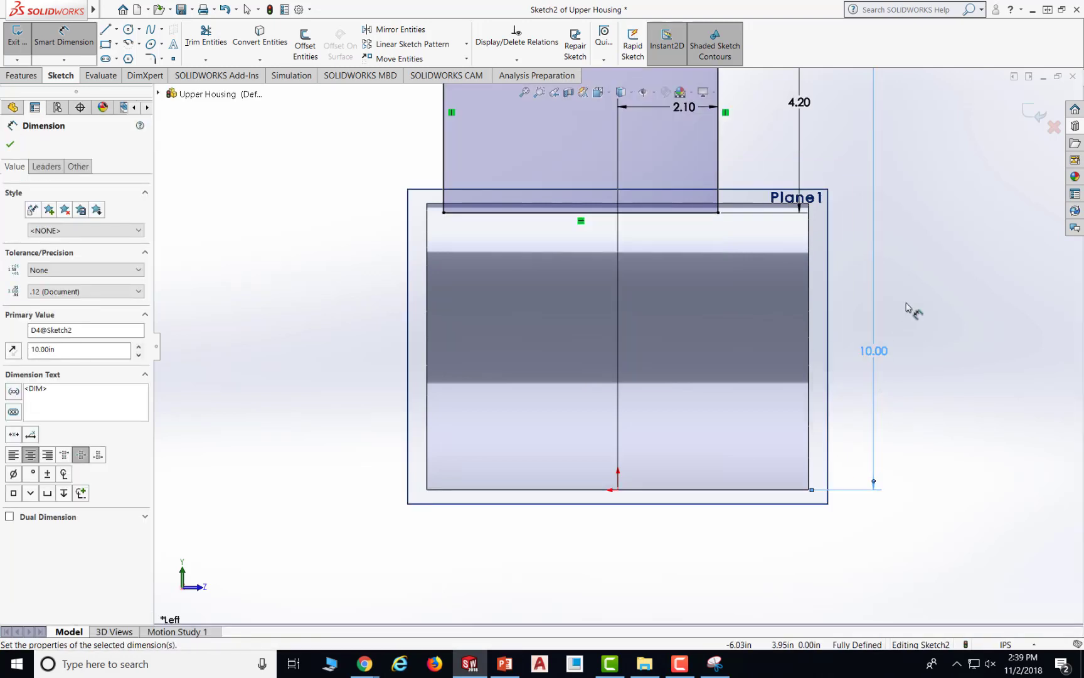
# - Change the horizontal distance from the origin to the rectangle's upper right corner to 5.75/2 in and save the part
pyautogui.press('z')
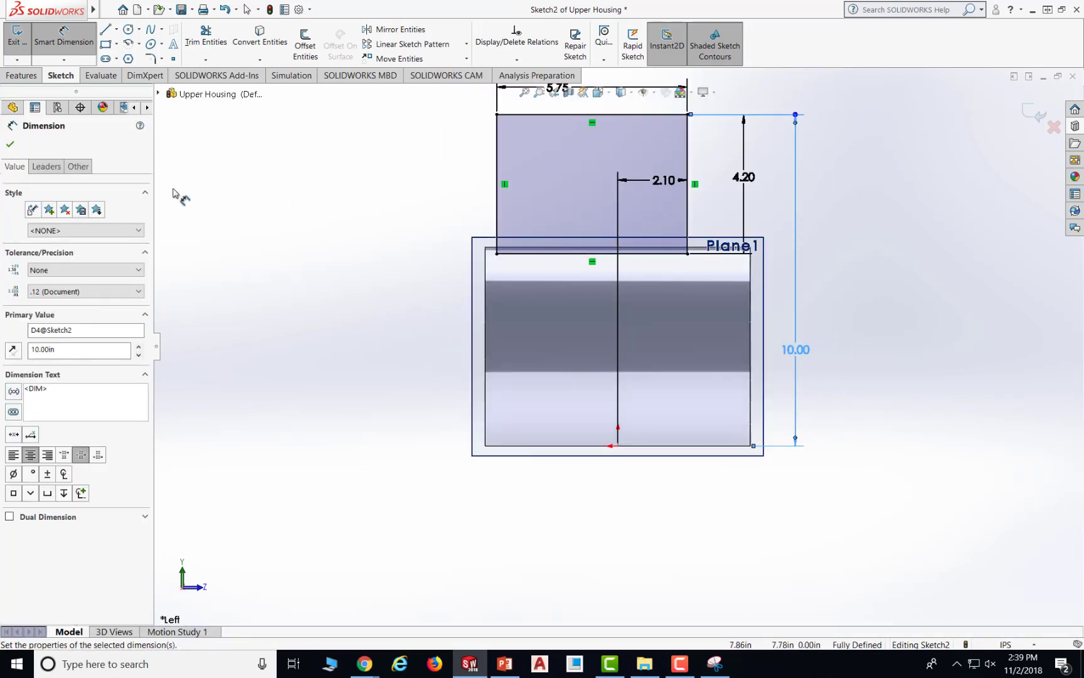
pyautogui.click(174, 190)
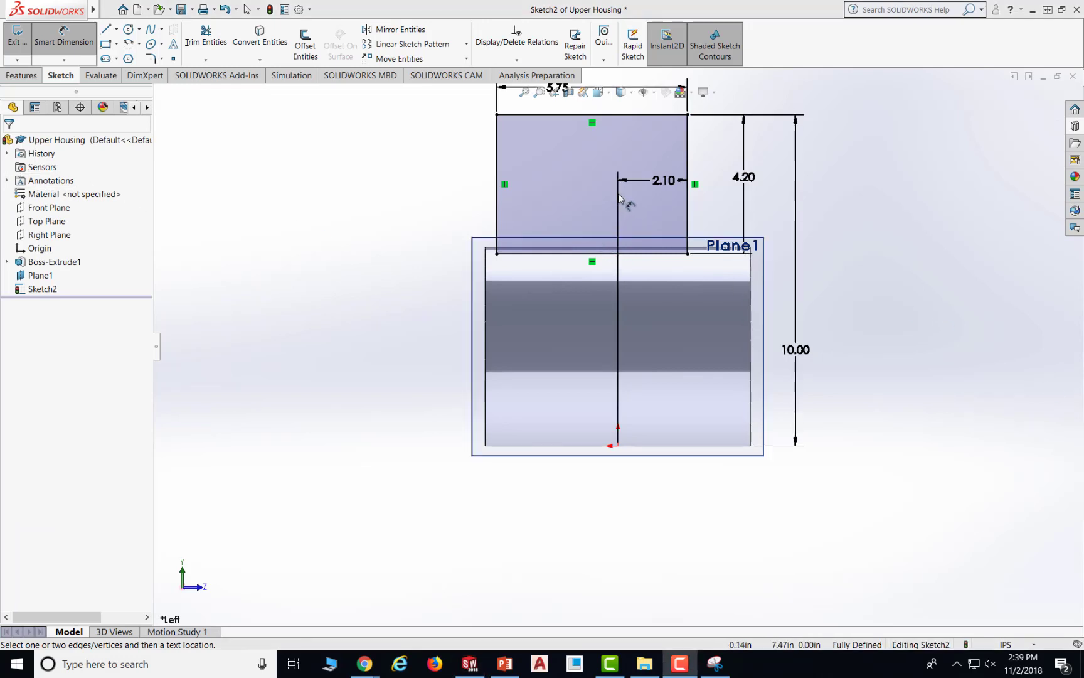
pyautogui.doubleClick(663, 184)
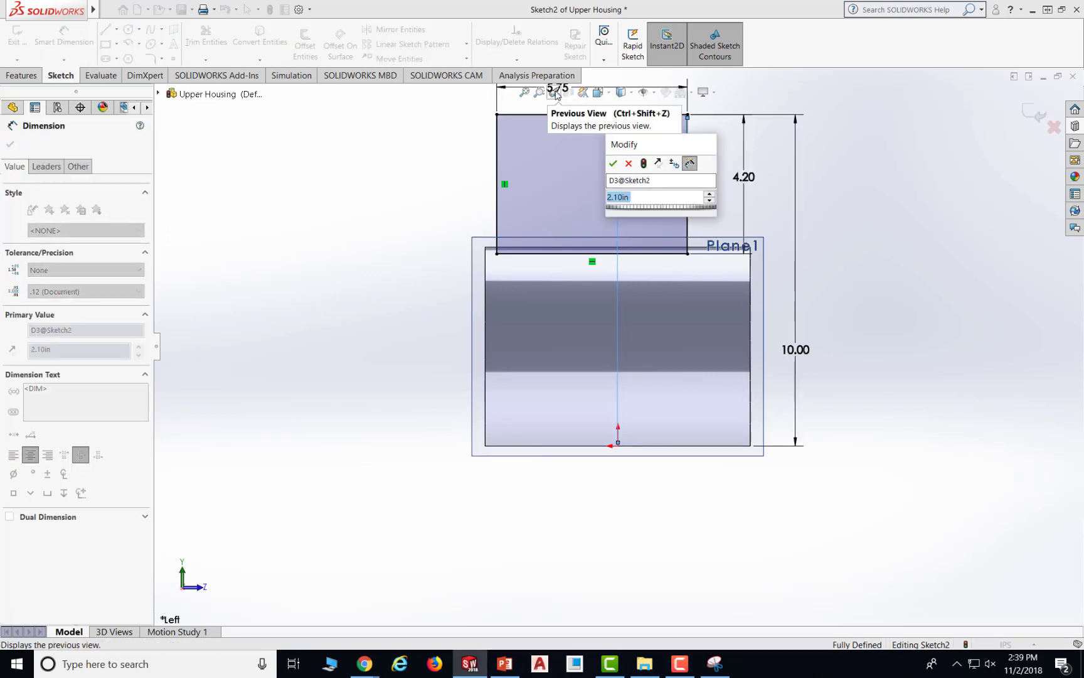
pyautogui.write('5.')
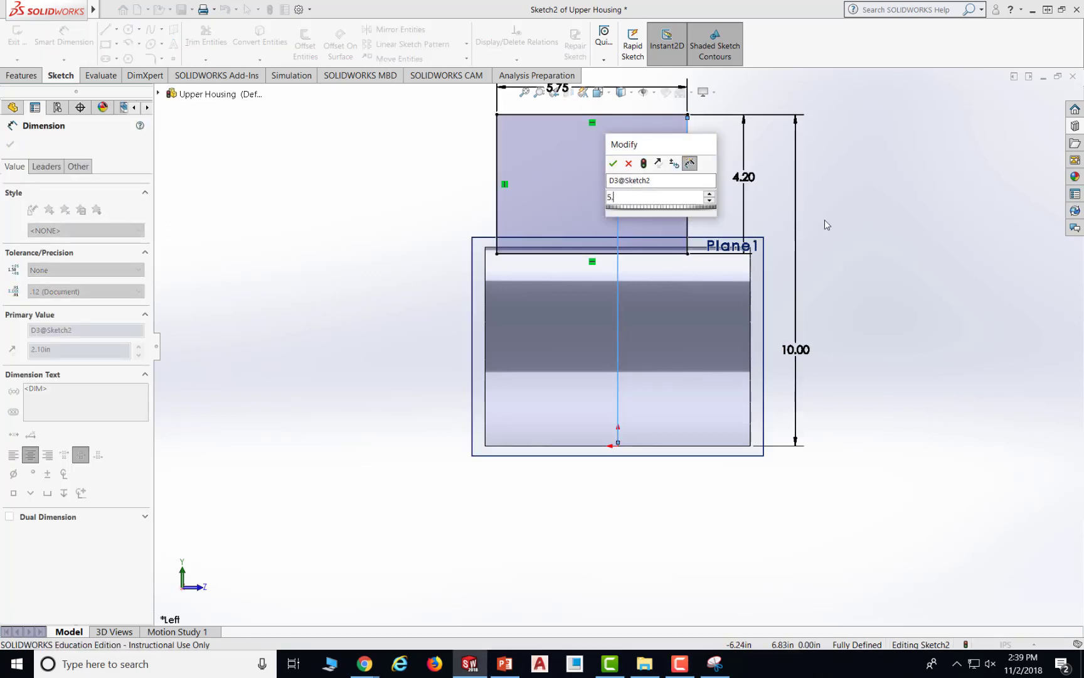
pyautogui.write('75/2')
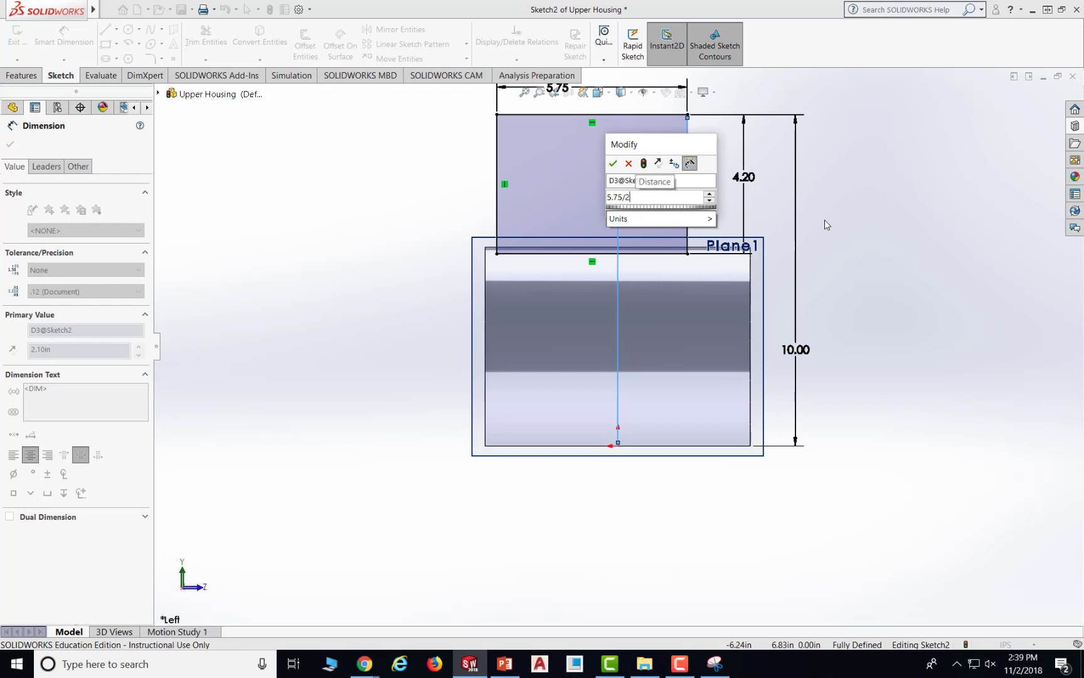
pyautogui.press('Return')
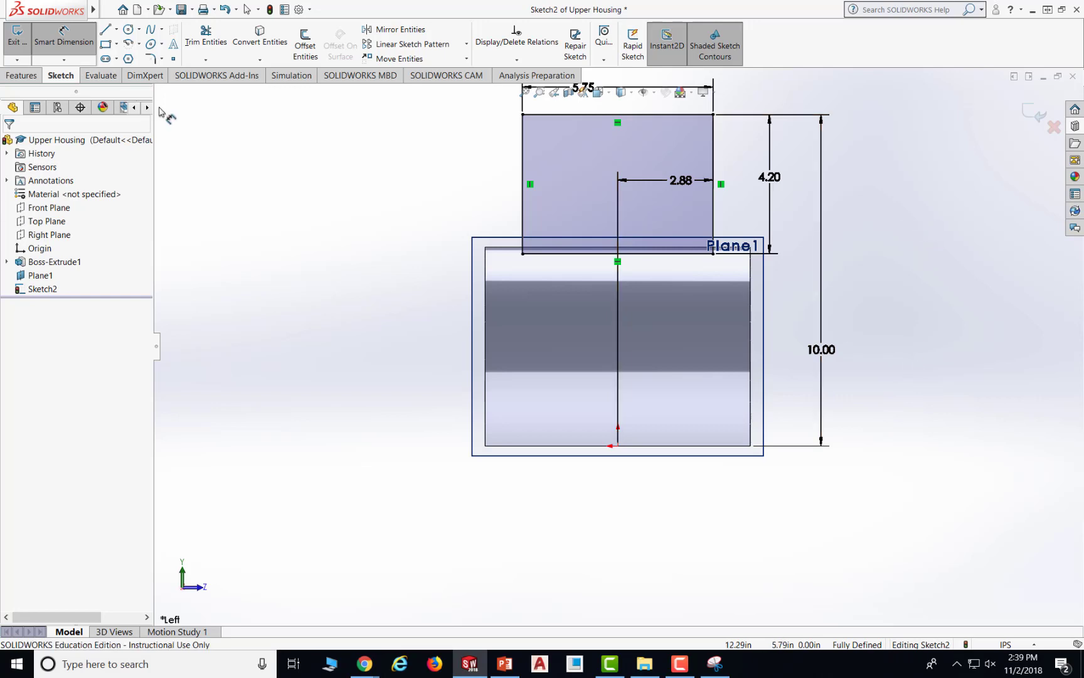
pyautogui.click(181, 9)
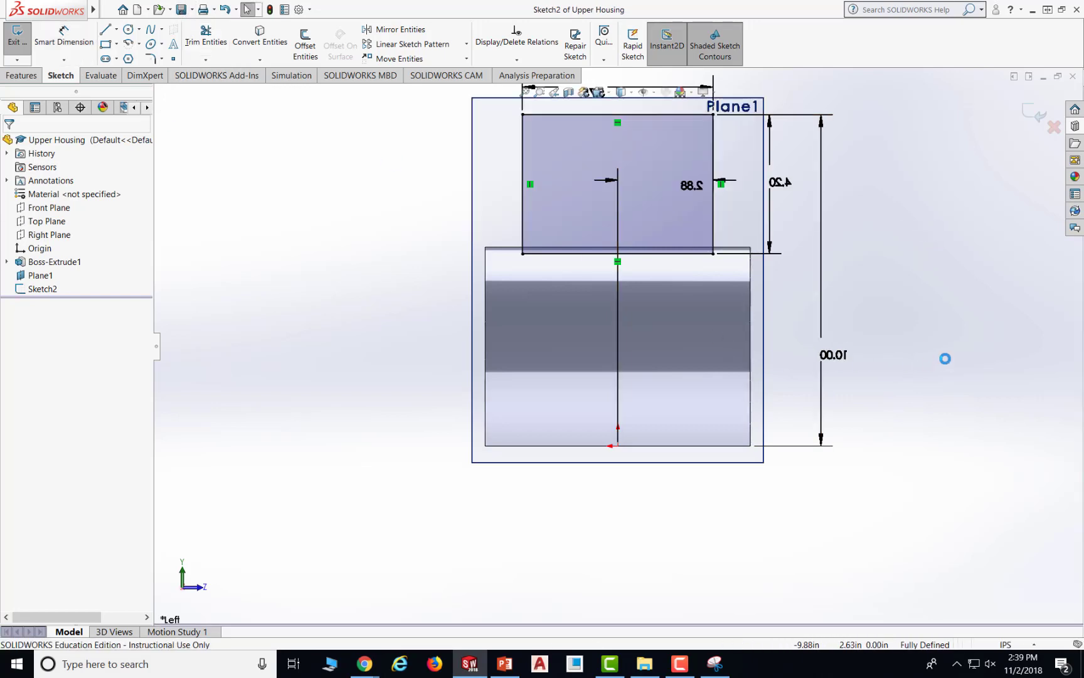
# - Check the Upper Housing drawing in PowerPoint, exit the rectangle's sketch in SOLIDWORKS and save the part
pyautogui.moveTo(944, 358); pyautogui.dragTo(862, 393, button='middle')
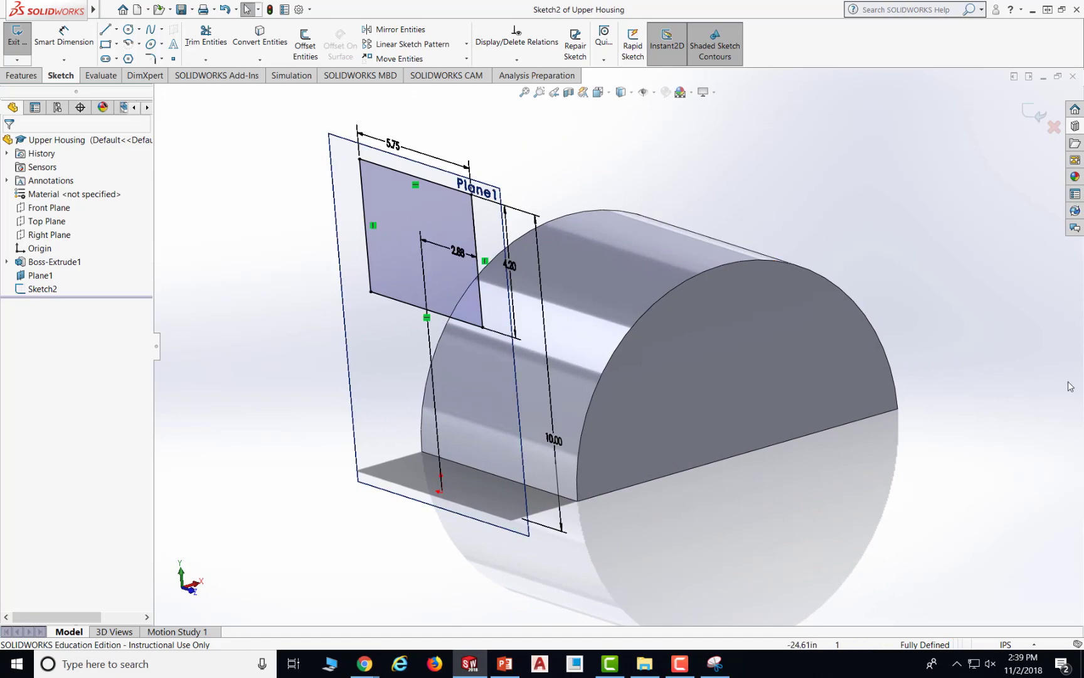
pyautogui.click(506, 663)
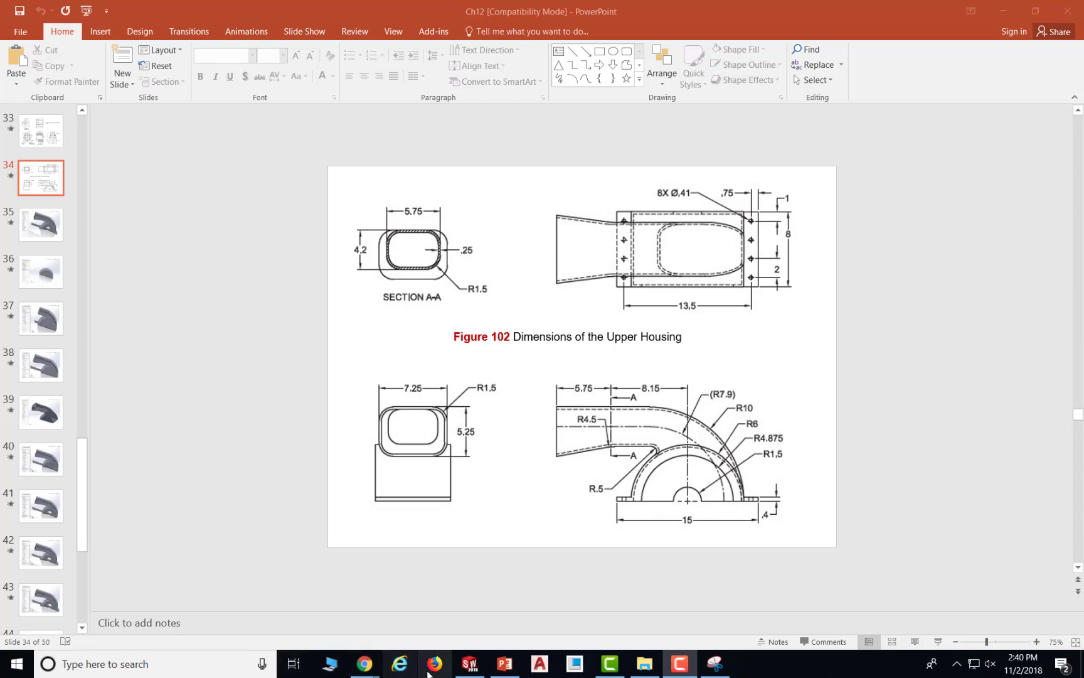
pyautogui.click(469, 663)
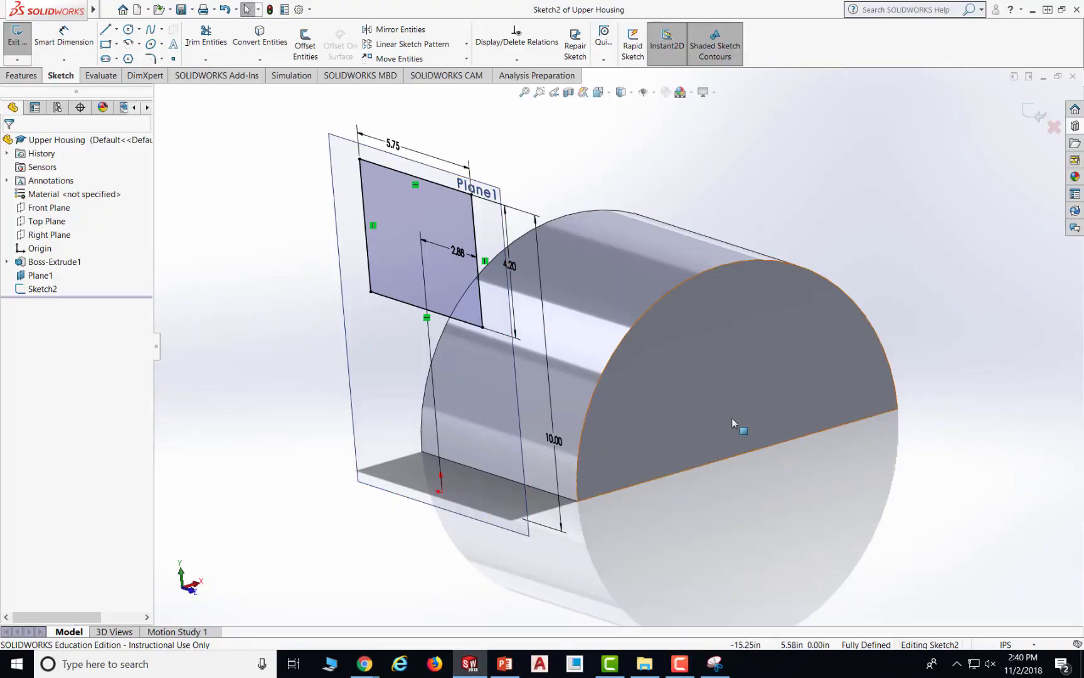
pyautogui.moveTo(731, 420)
pyautogui.mouseDown(button='middle')
pyautogui.moveTo(830, 472)
pyautogui.moveTo(791, 466)
pyautogui.mouseUp(button='middle')
pyautogui.click(44, 277)
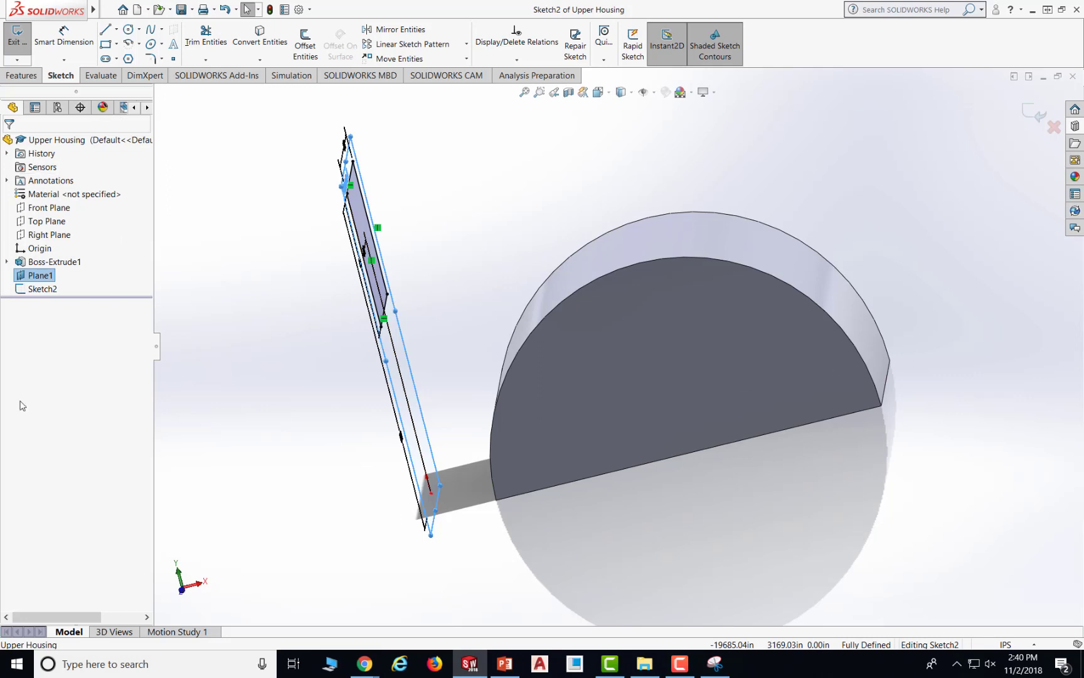
pyautogui.click(19, 44)
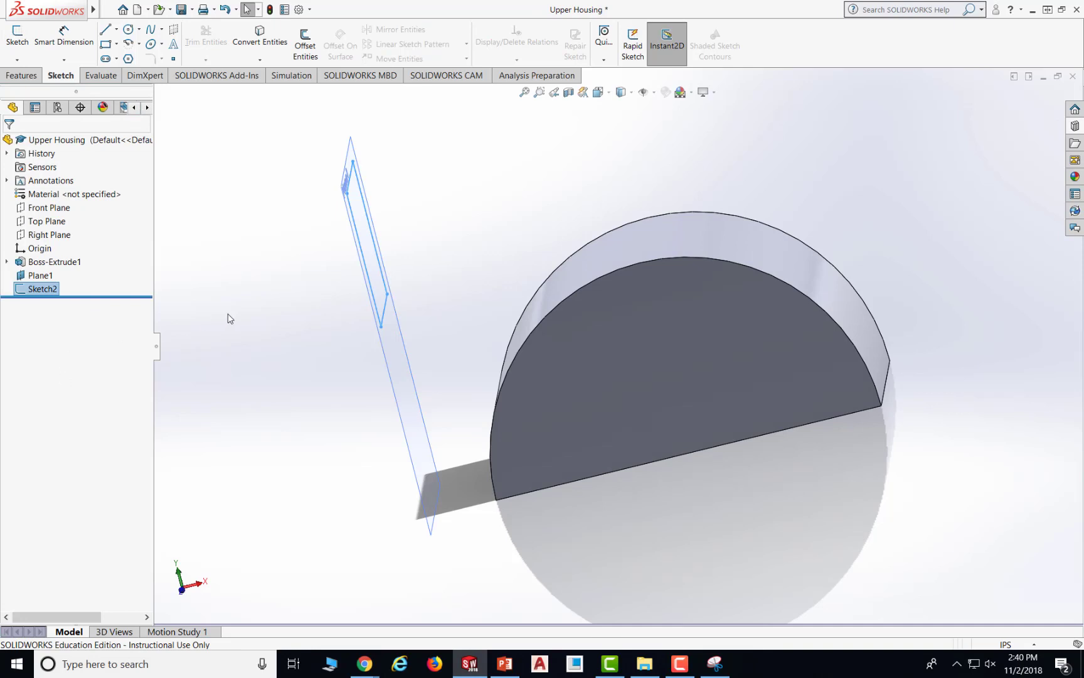
pyautogui.click(181, 9)
pyautogui.click(13, 45)
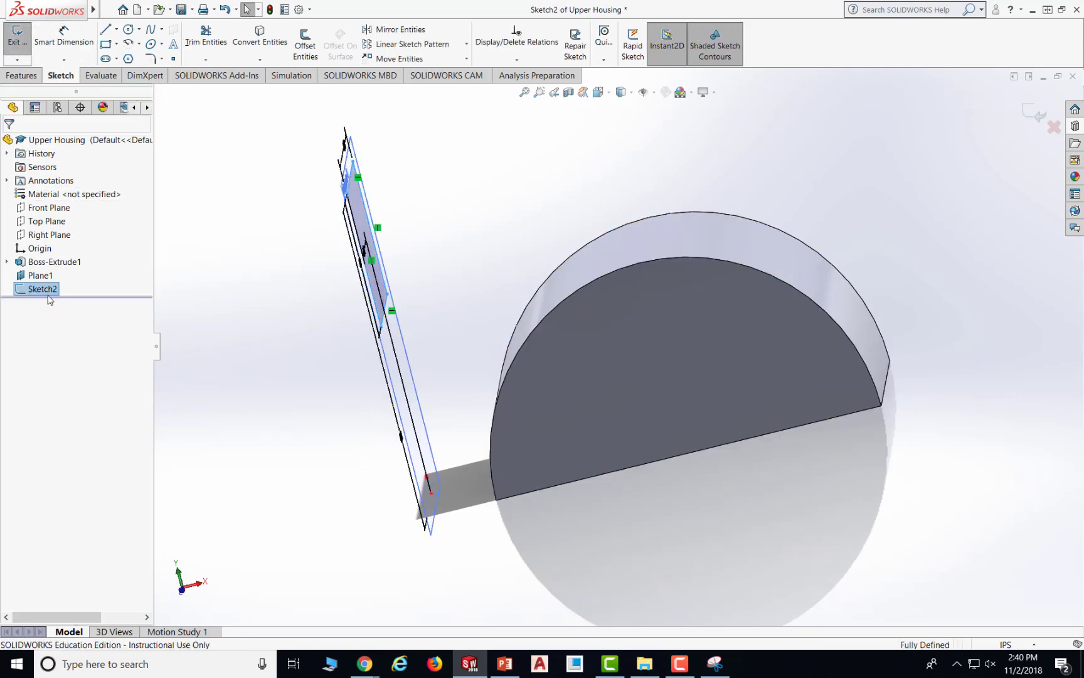
pyautogui.click(18, 38)
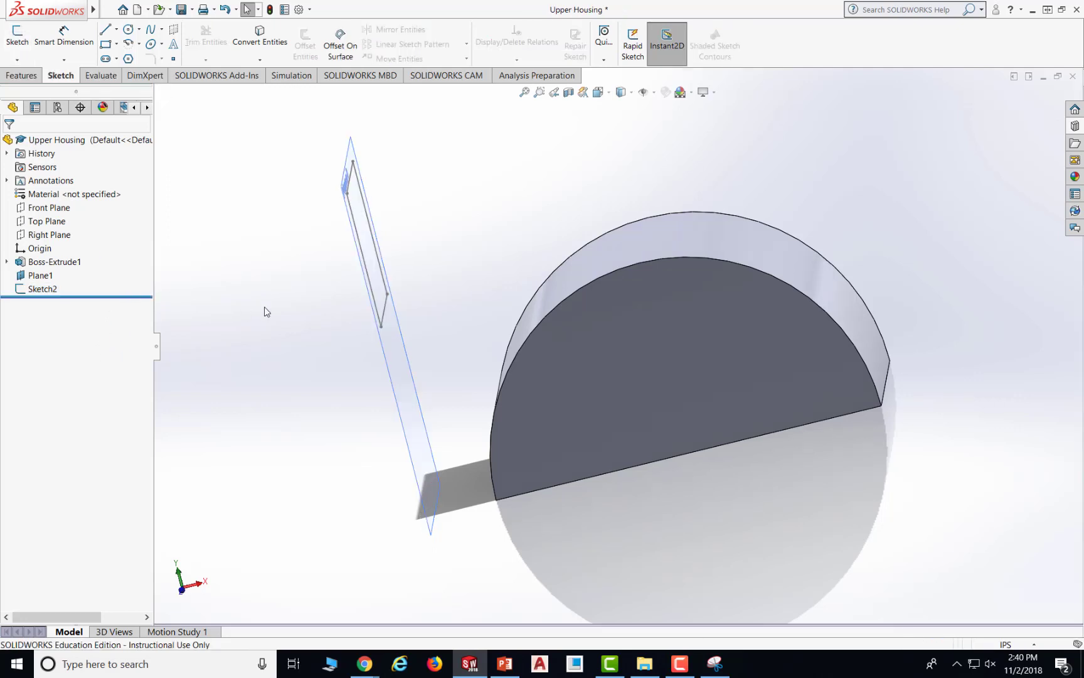
pyautogui.scroll(-1, 267, 311)
pyautogui.scroll(1, 563, 223)
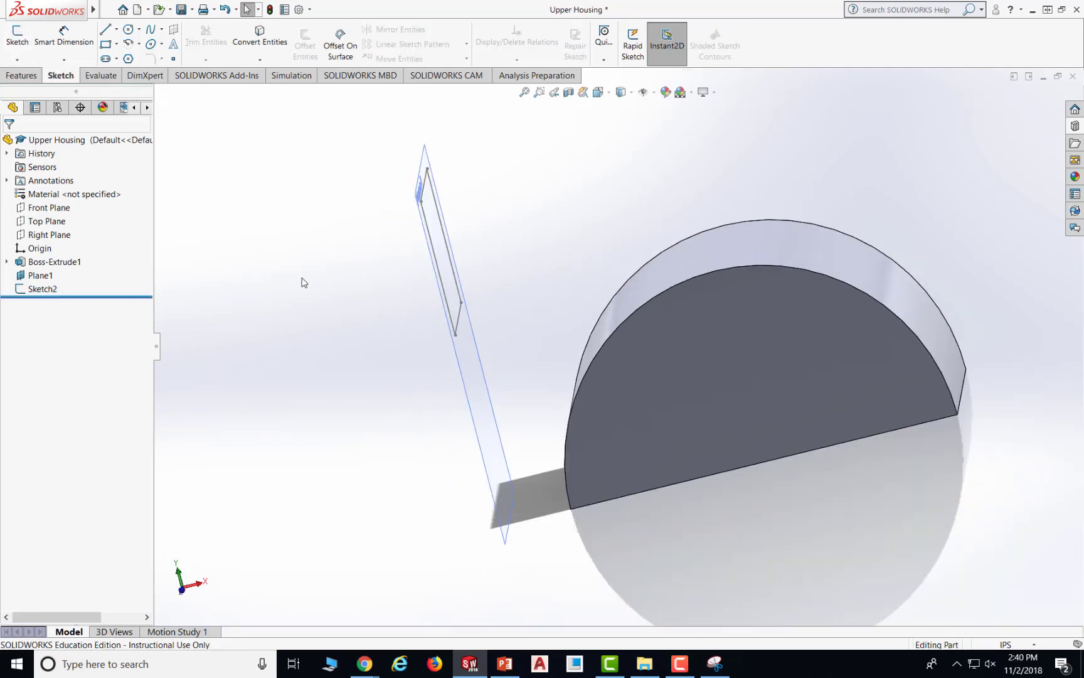
pyautogui.scroll(1, 305, 283)
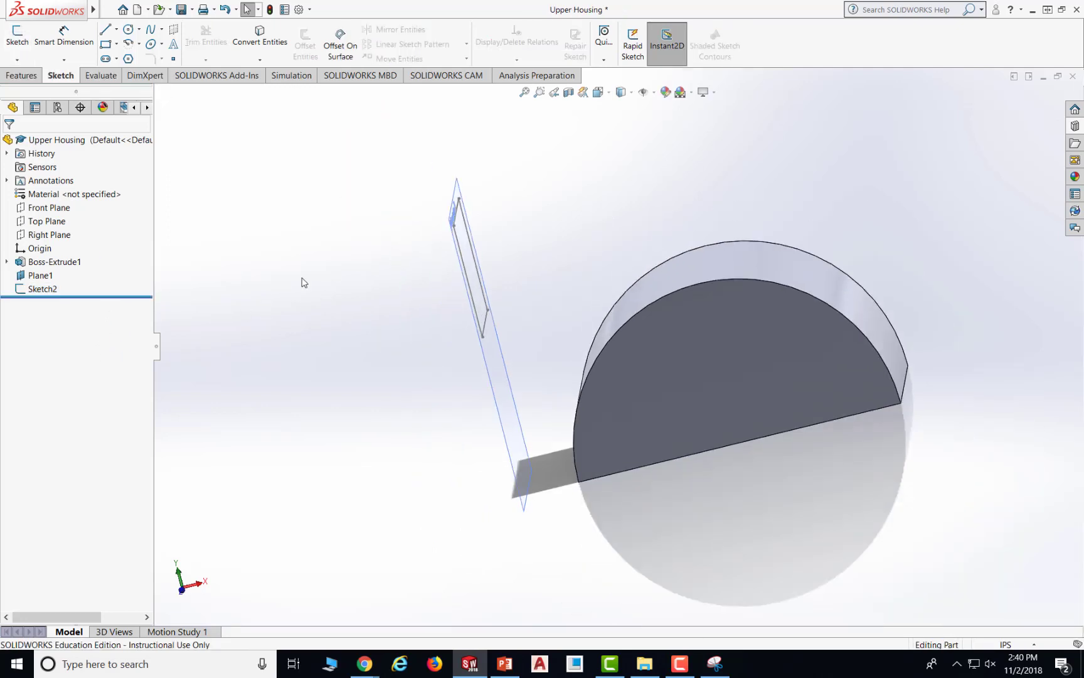
pyautogui.click(22, 76)
pyautogui.click(29, 49)
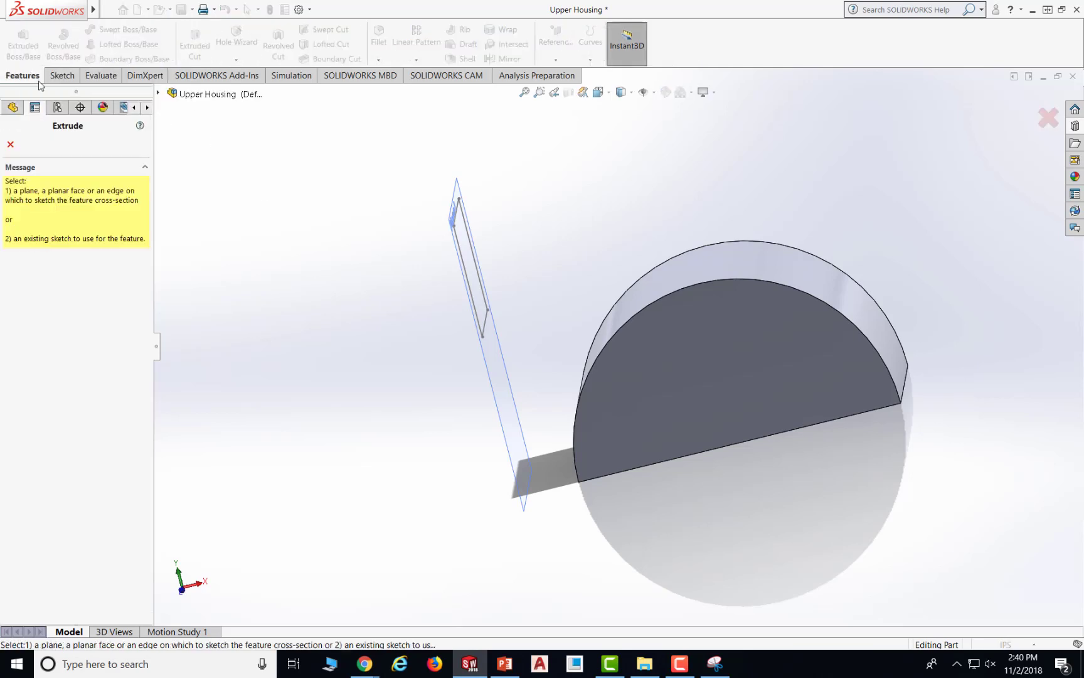
pyautogui.click(10, 145)
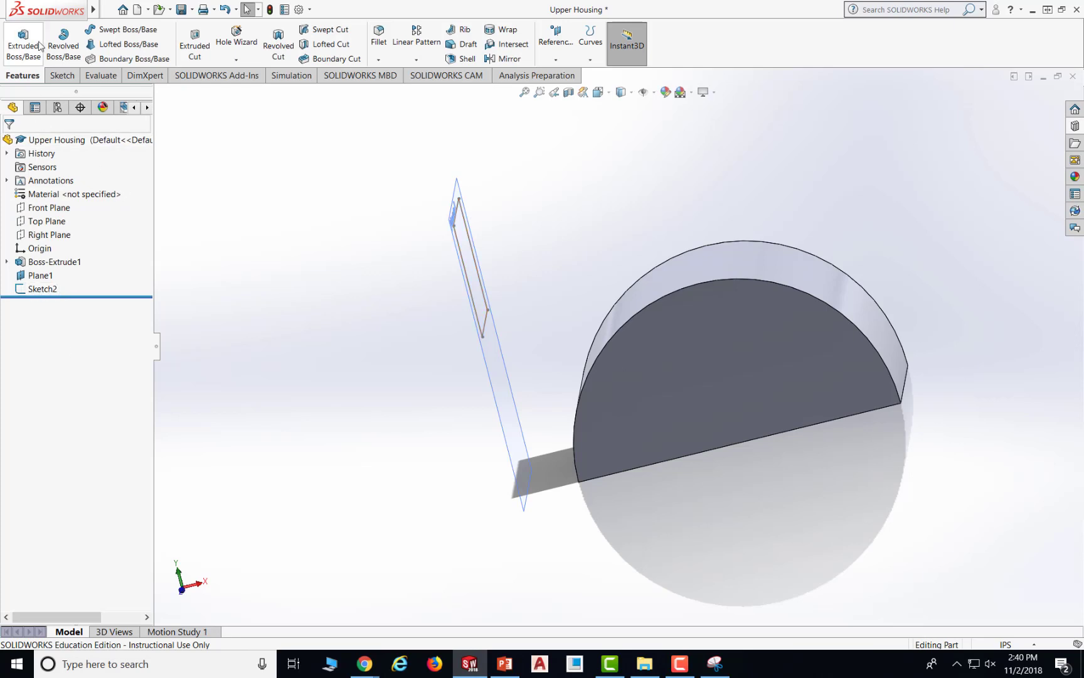
# - Start a new sketch on the Front Plane and switch to the Front view
pyautogui.click(62, 76)
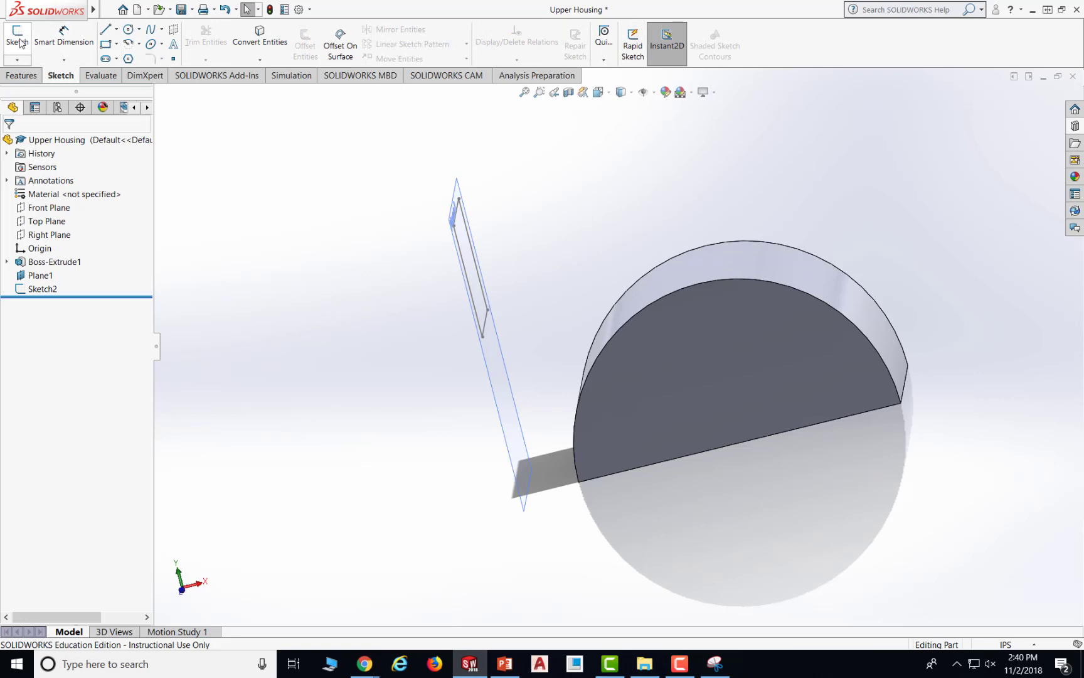
pyautogui.click(19, 39)
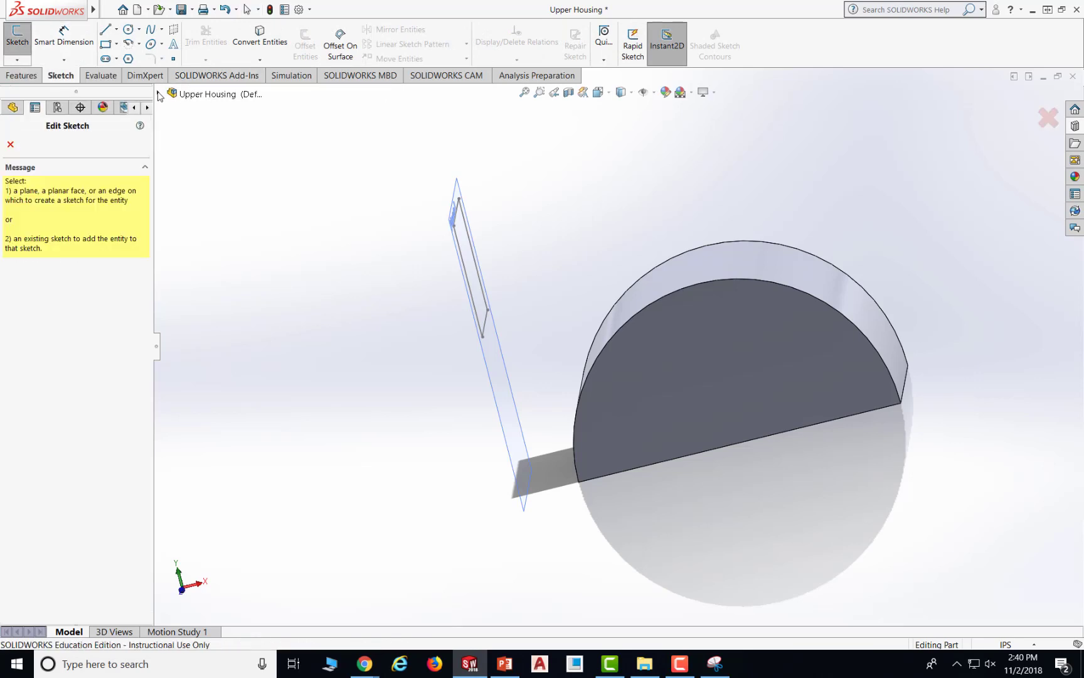
pyautogui.click(158, 93)
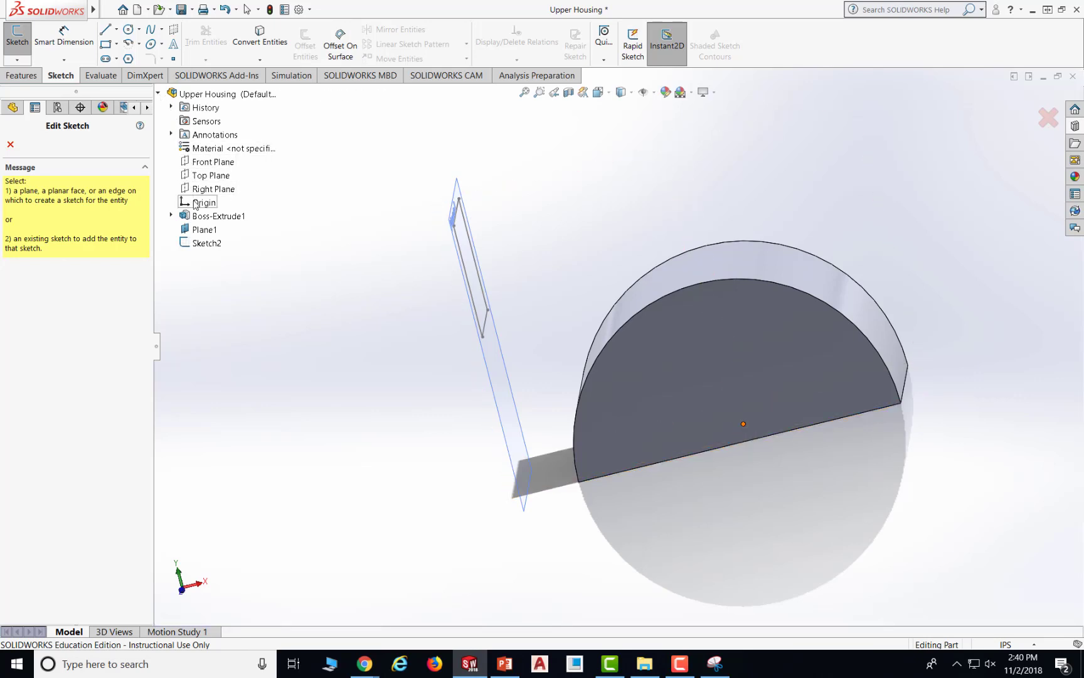
pyautogui.click(207, 162)
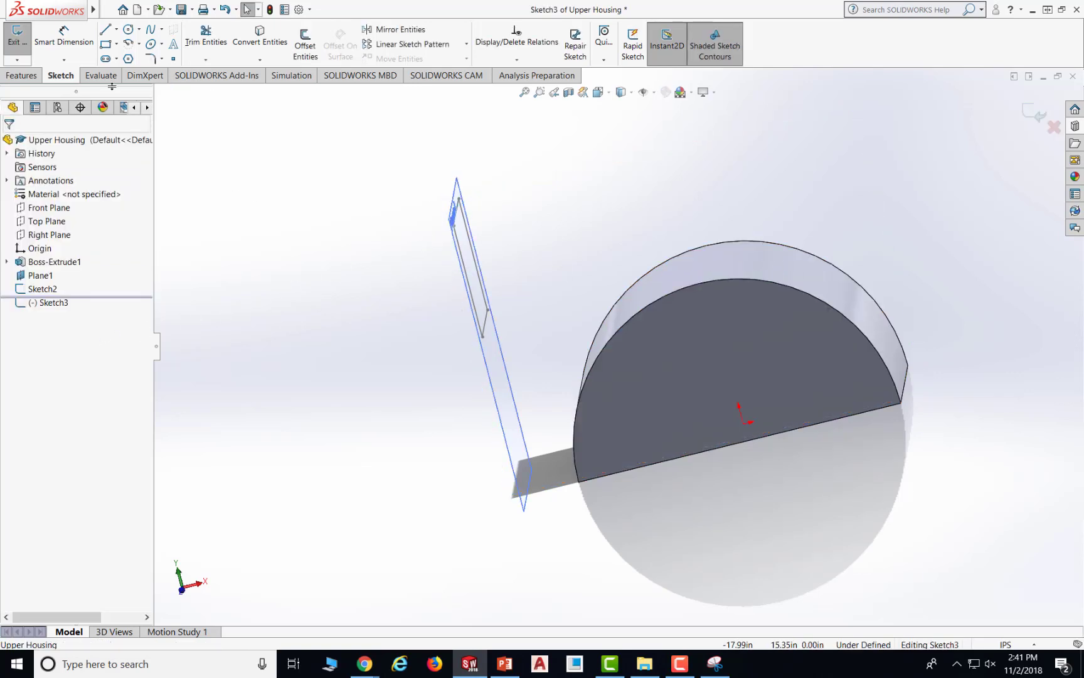
pyautogui.click(608, 95)
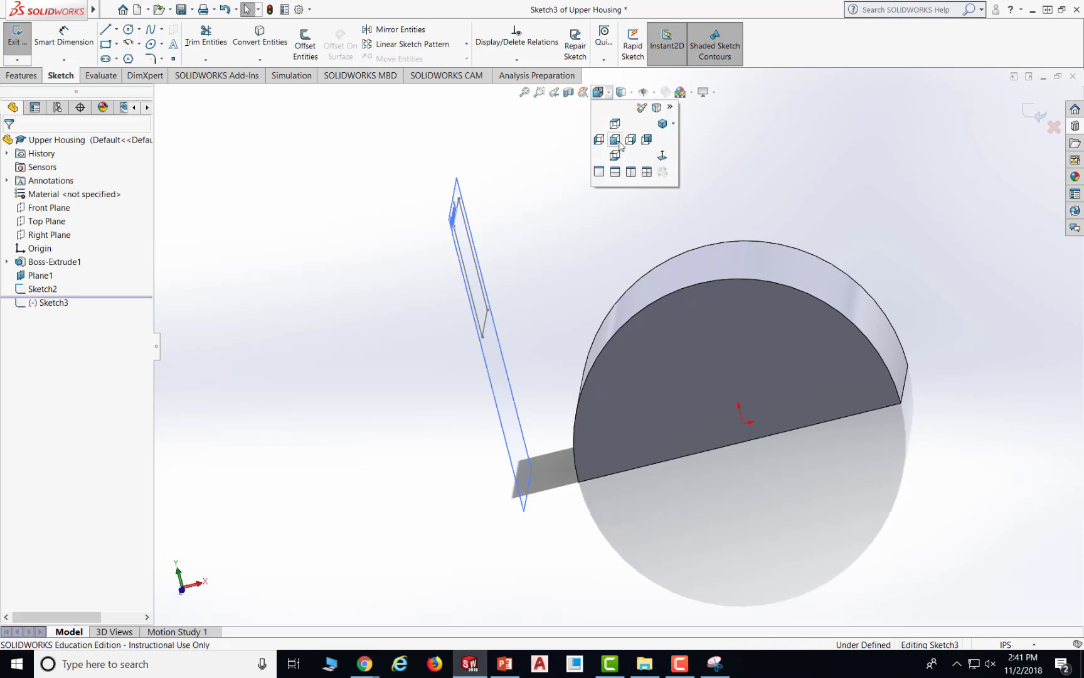
pyautogui.click(622, 148)
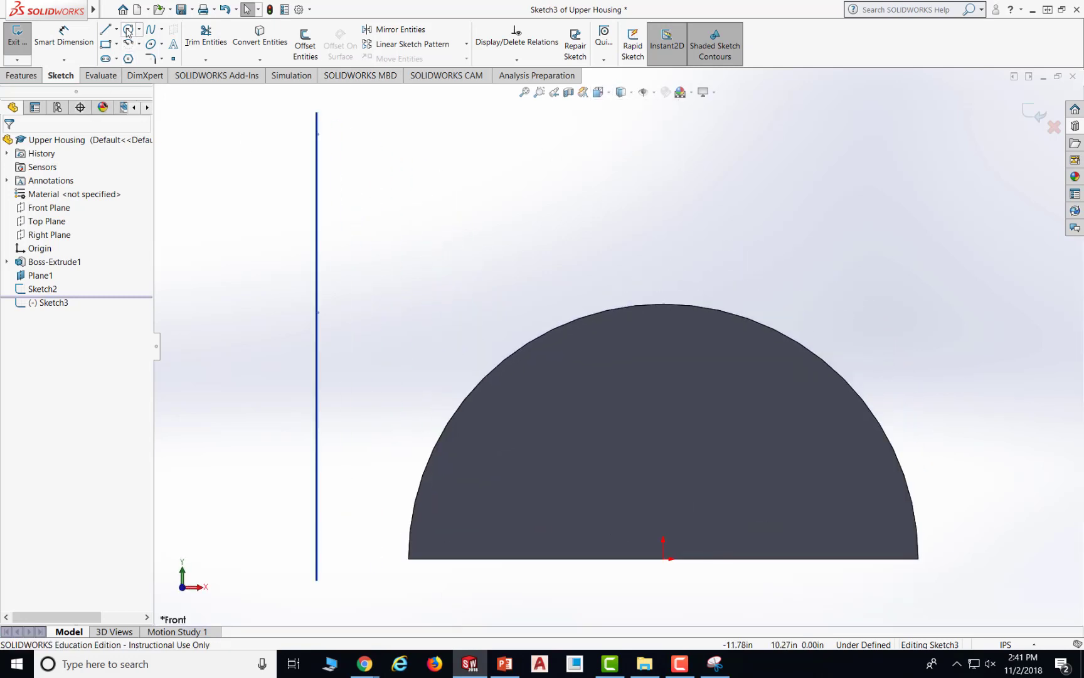
# - Sketch a circle of about 9.31 in radius, centered on the half cylinder's bottom edge and passing through its right corner
pyautogui.click(128, 29)
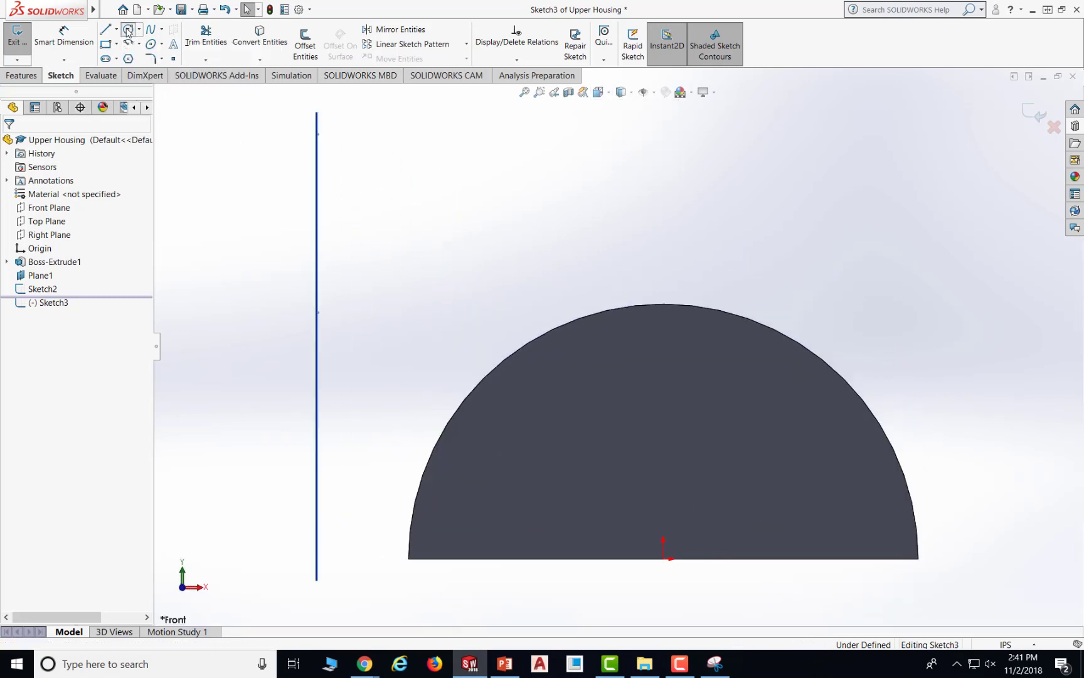
pyautogui.click(524, 559)
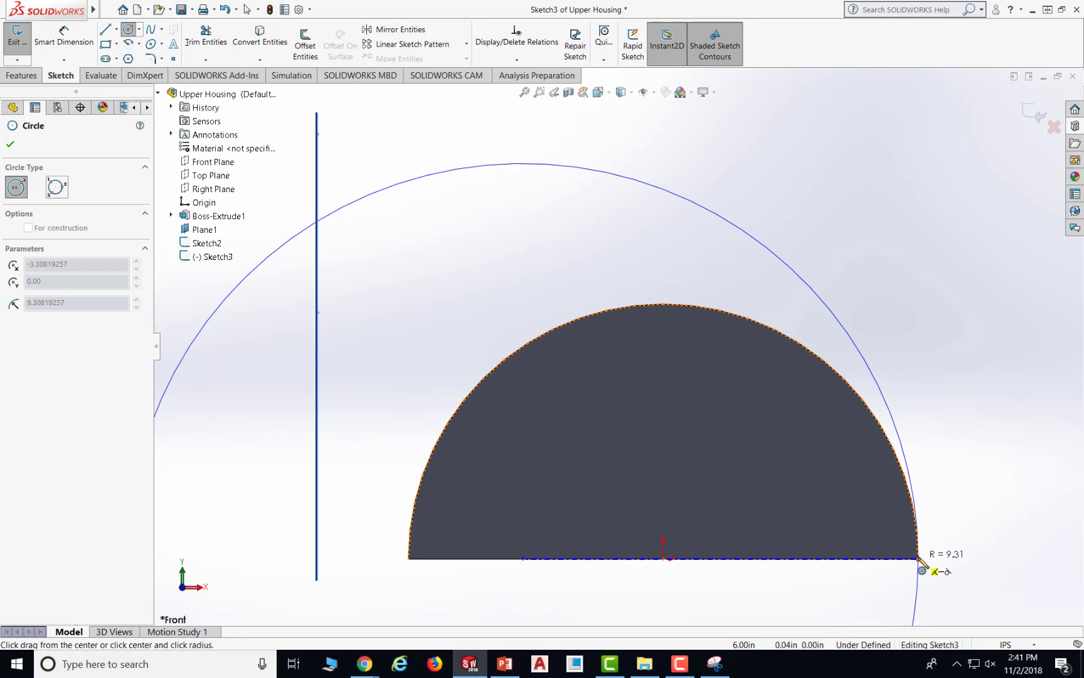
pyautogui.click(921, 560)
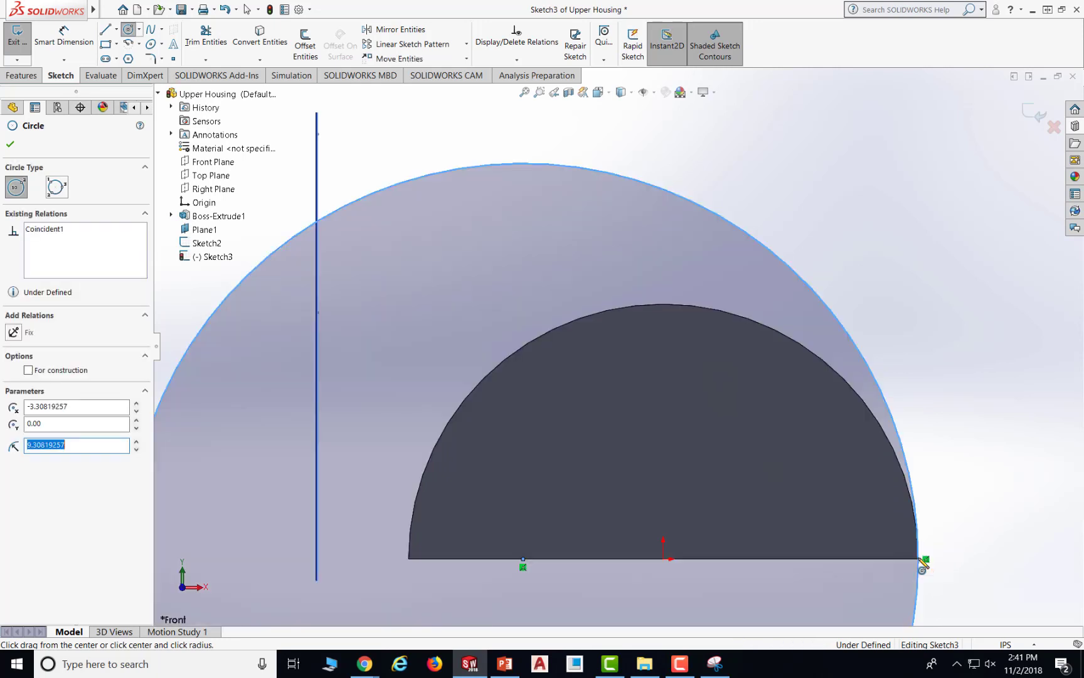
pyautogui.scroll(5, 922, 565)
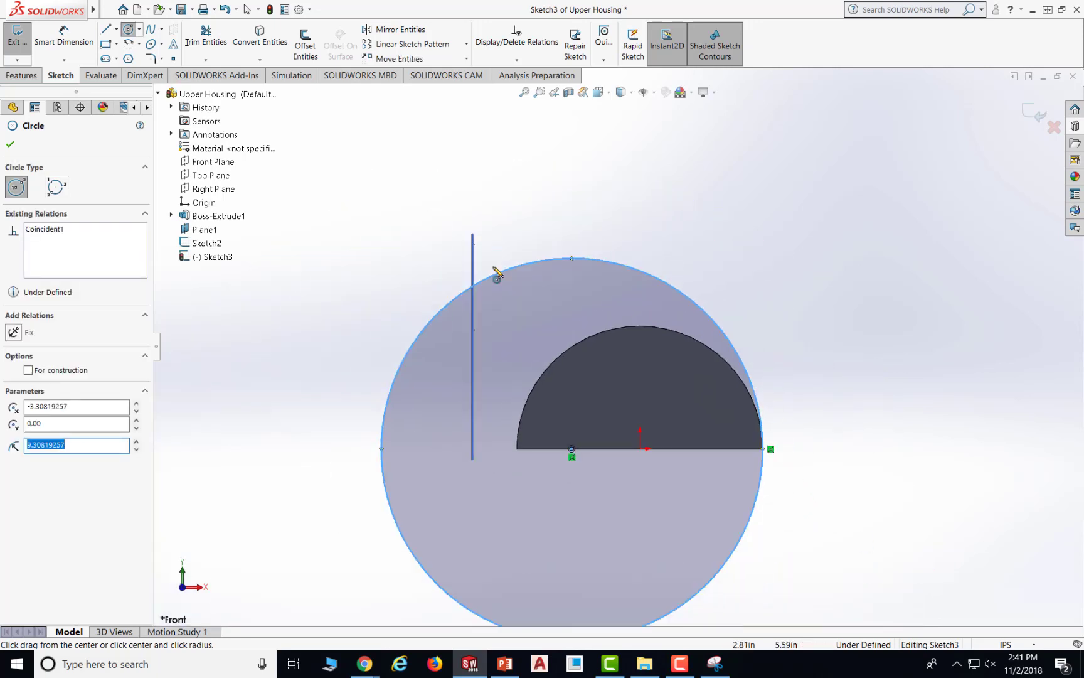
pyautogui.click(10, 144)
# - Dimension the circle's diameter to 20 in and place the dimension clear of the circle's right side
pyautogui.click(64, 36)
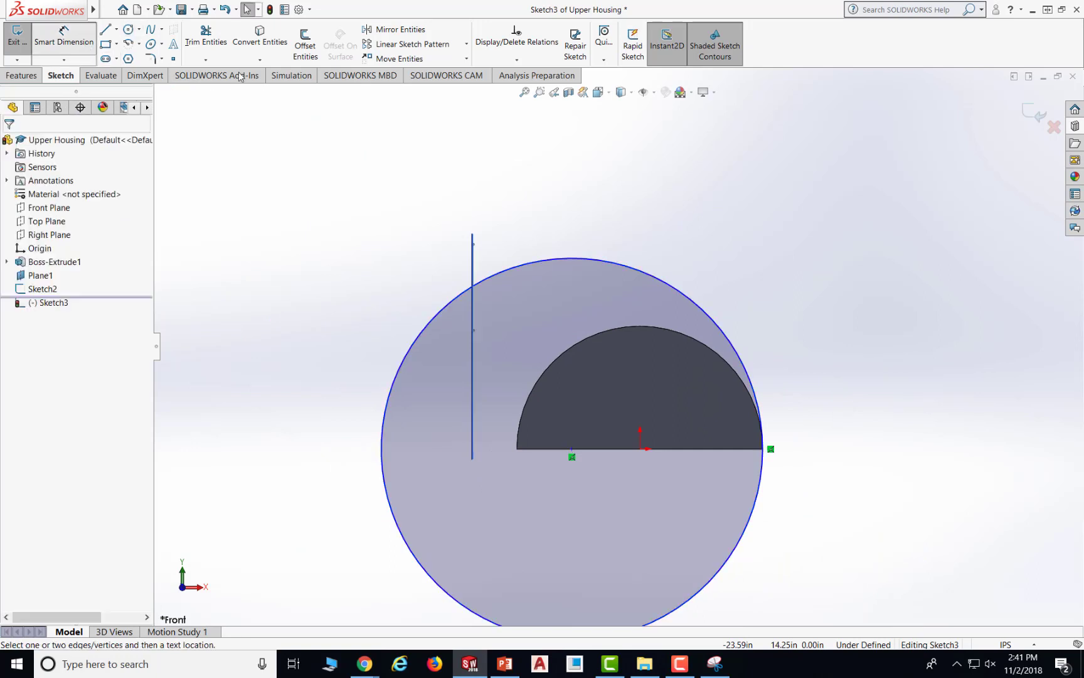
pyautogui.click(727, 334)
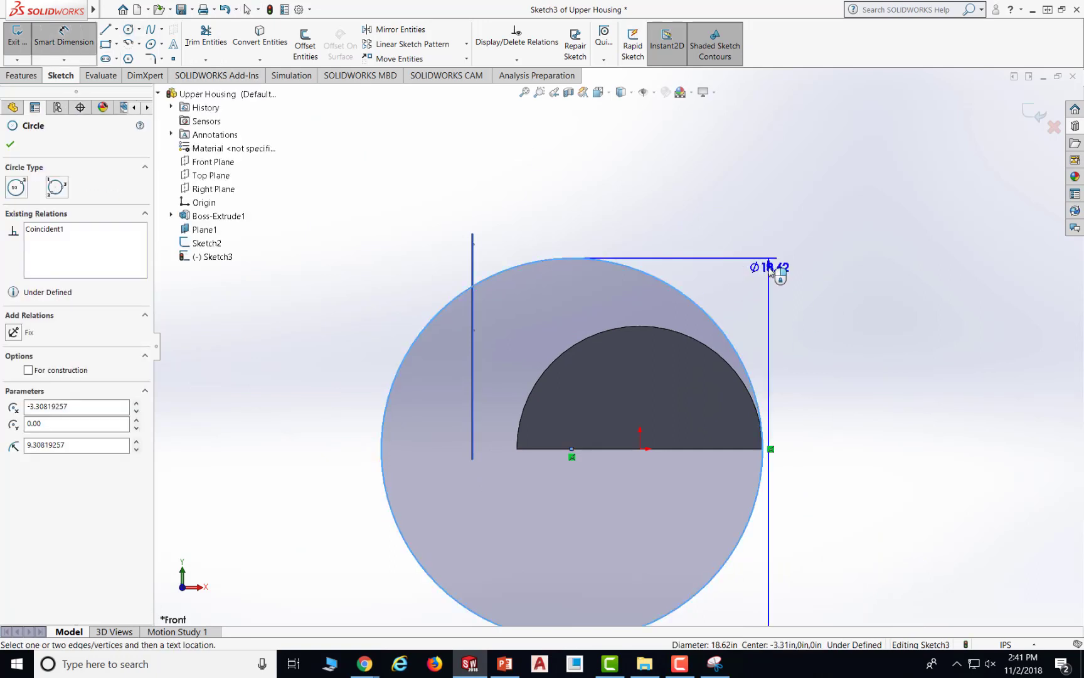
pyautogui.click(781, 275)
pyautogui.write('20')
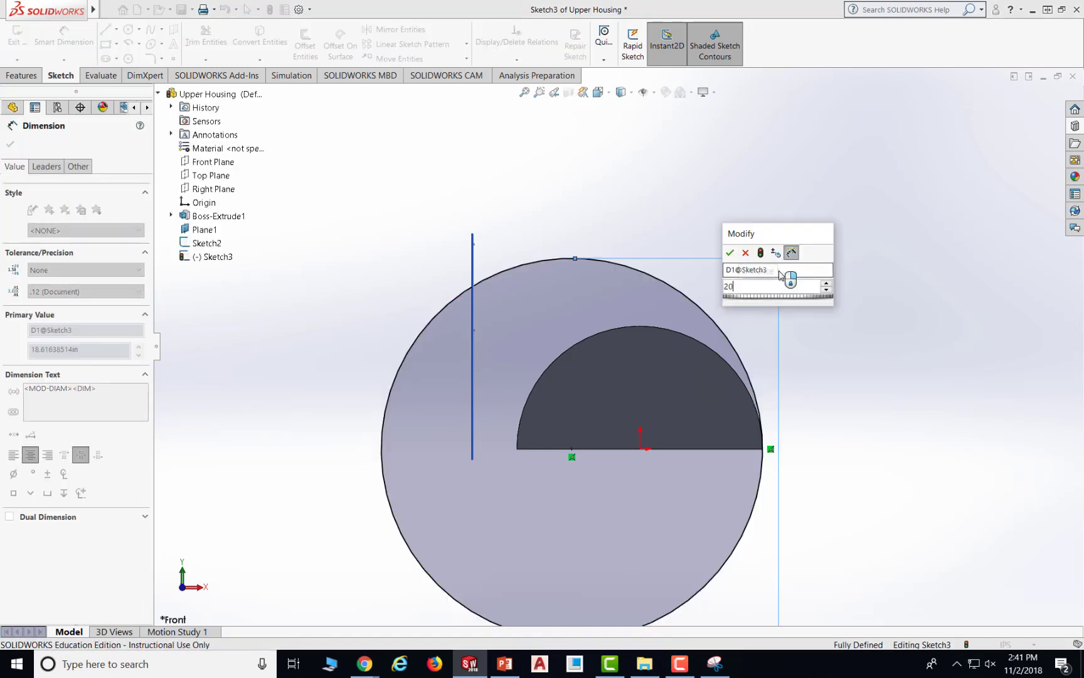
pyautogui.press('Return')
pyautogui.click(834, 383)
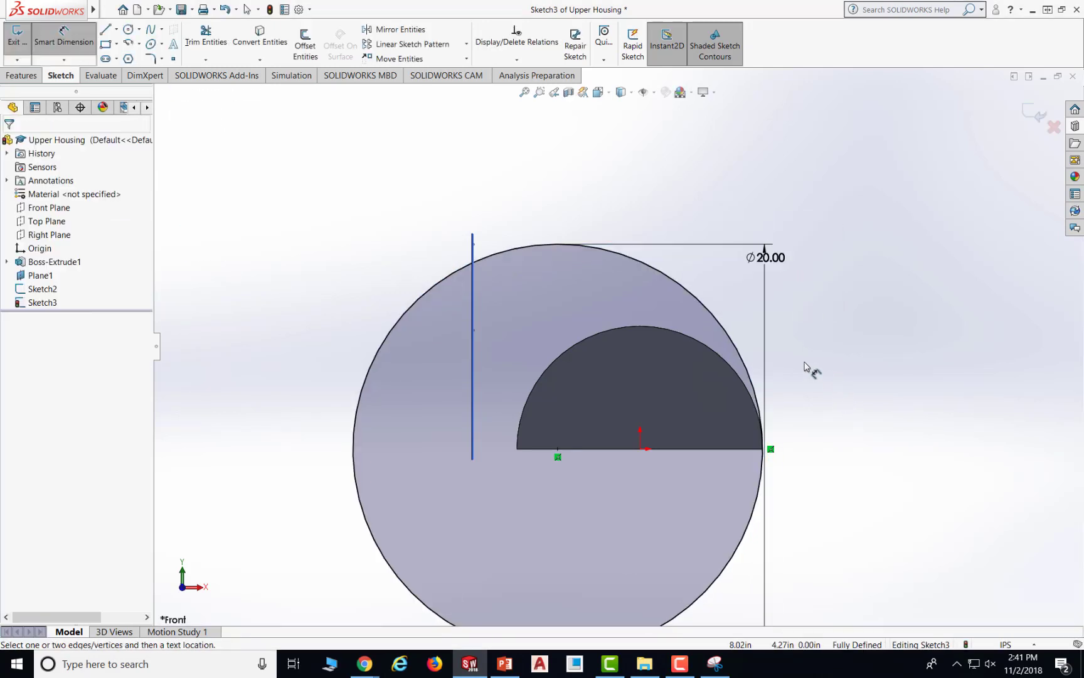
pyautogui.scroll(-1, 822, 415)
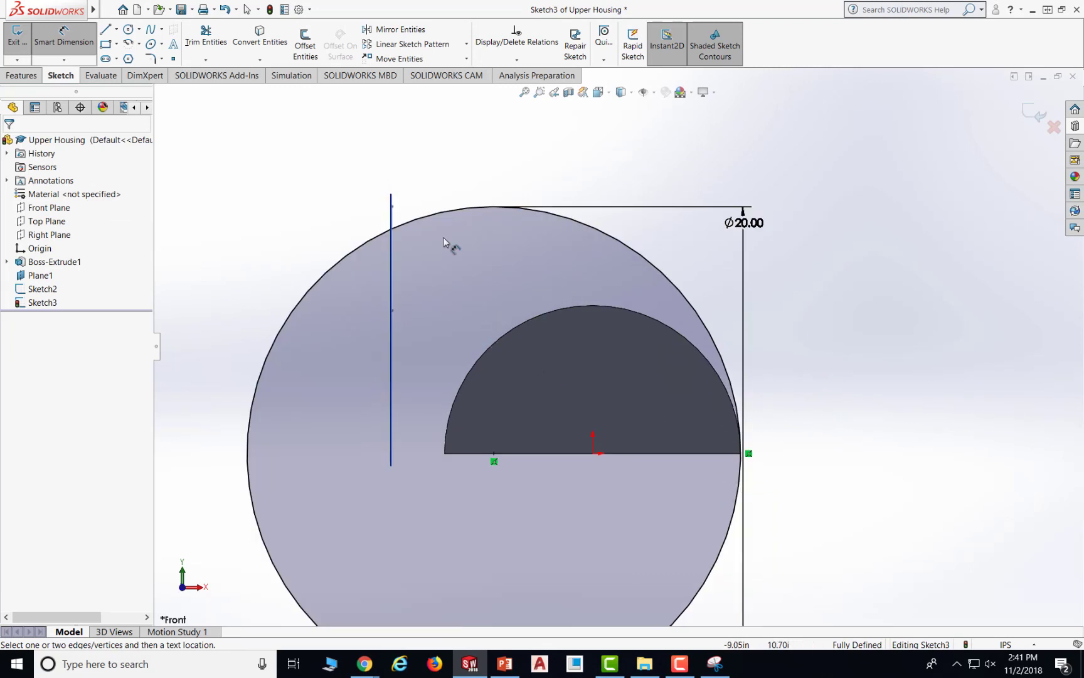
pyautogui.moveTo(745, 351); pyautogui.dragTo(791, 358)
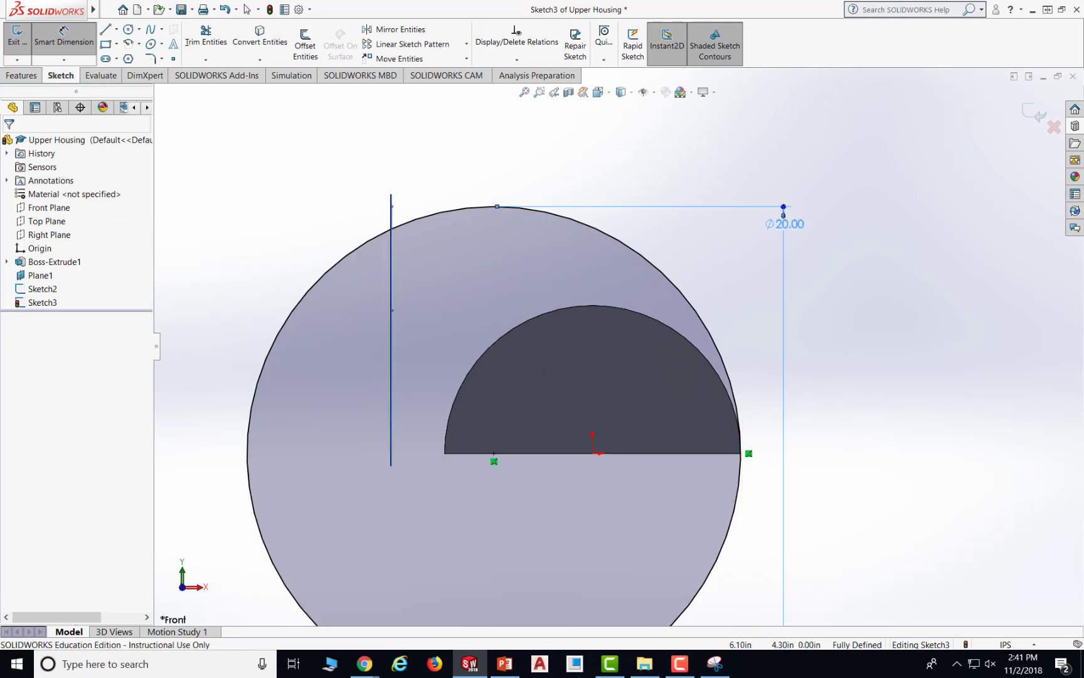
pyautogui.click(285, 153)
pyautogui.click(204, 42)
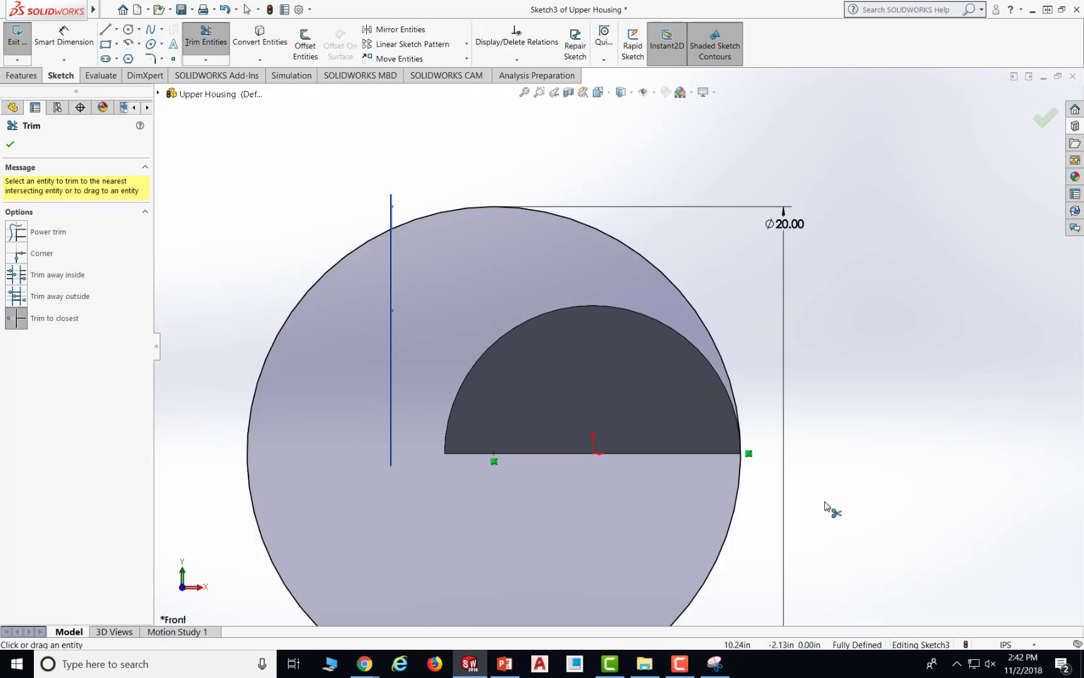
pyautogui.scroll(-1, 740, 467)
pyautogui.scroll(2, 744, 473)
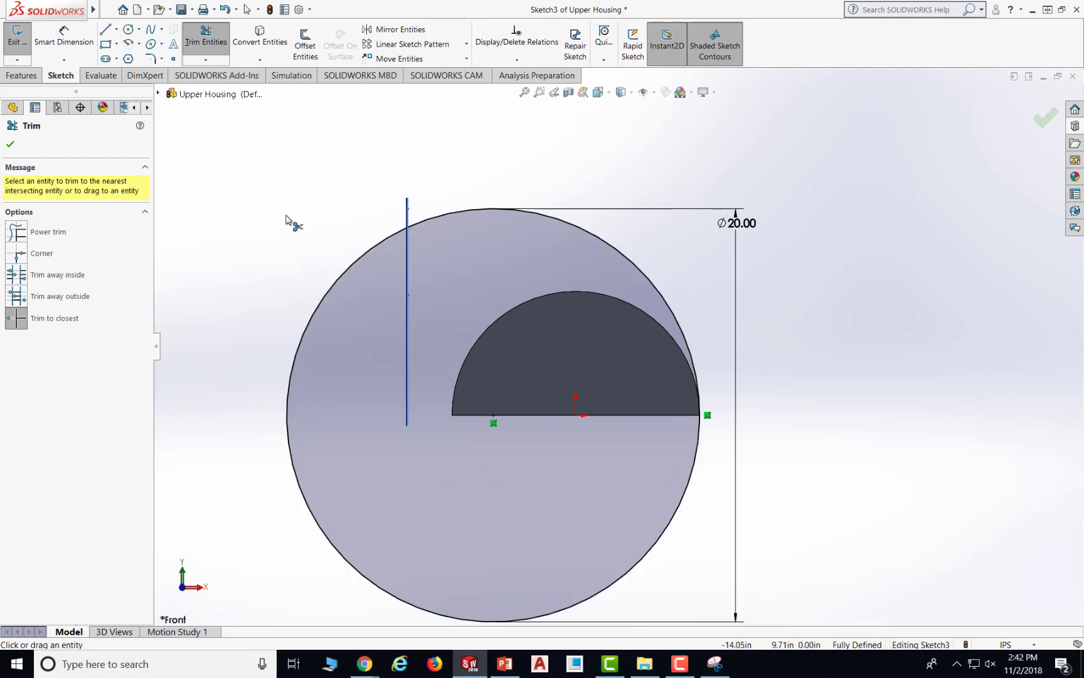
pyautogui.click(10, 147)
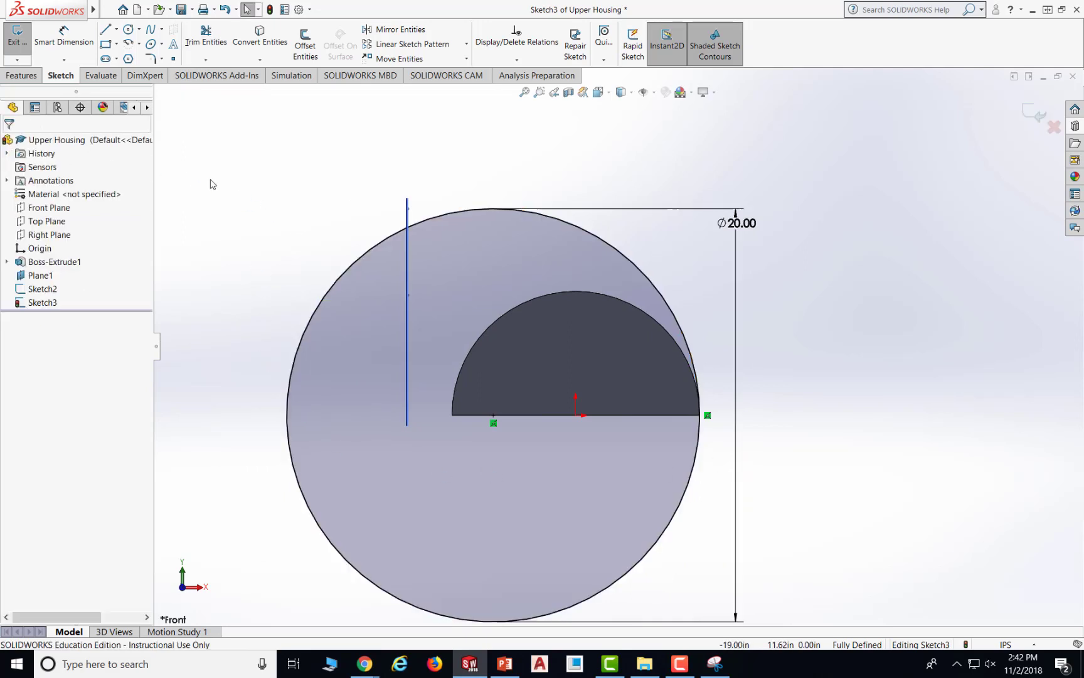
# - Sketch a horizontal centerline from the origin along the half cylinder's bottom edge, ending just past the circle's right side
pyautogui.click(116, 28)
pyautogui.click(129, 55)
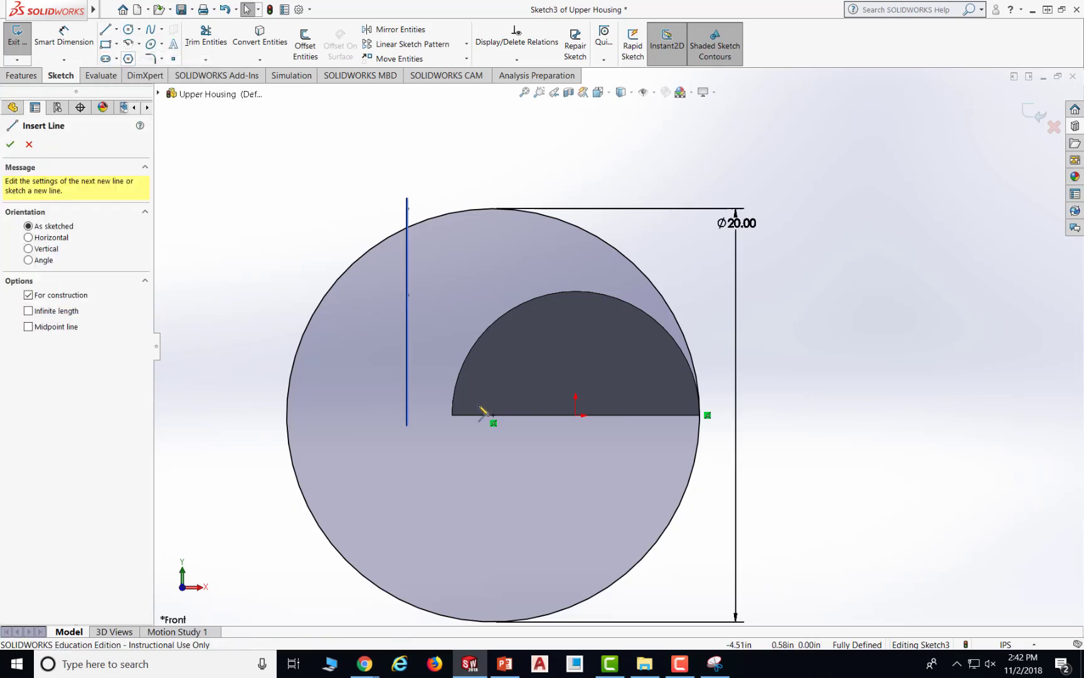
pyautogui.click(575, 415)
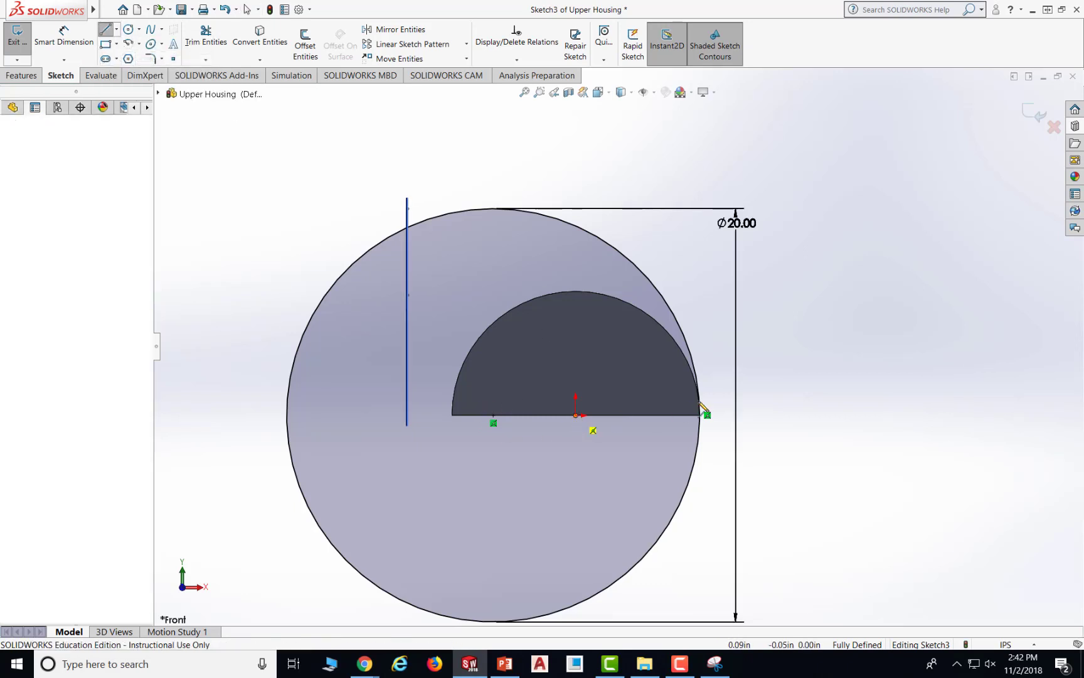
pyautogui.click(745, 415)
pyautogui.press('Escape')
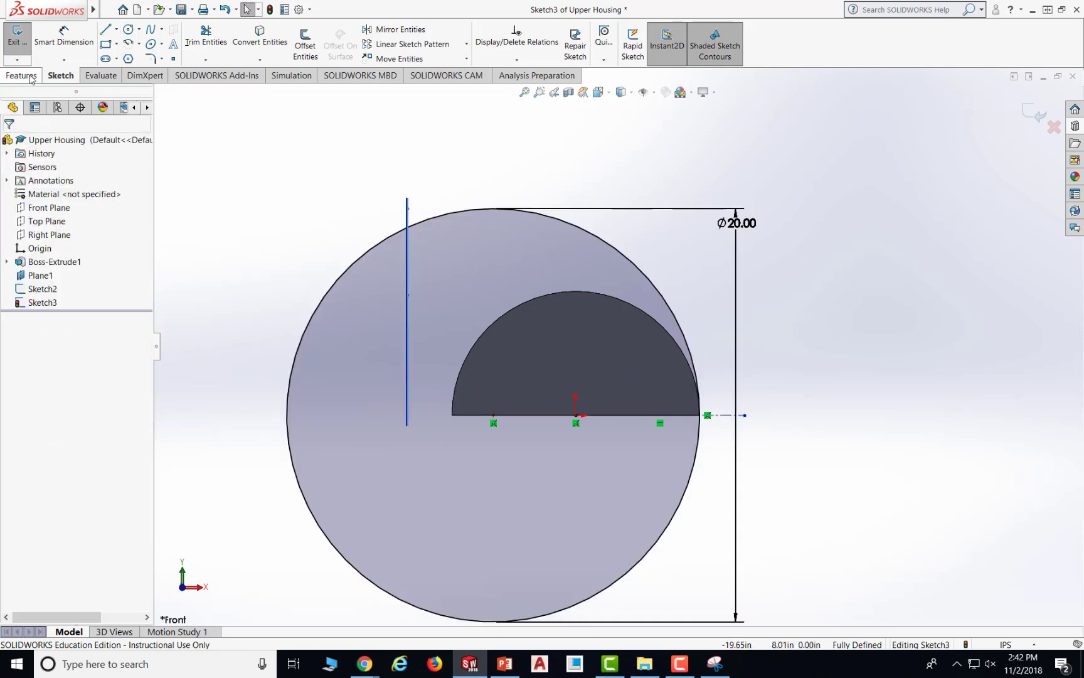
# - Sketch a vertical centerline about 12.06 in long, up from the lower end of Plane1 to above the circle
pyautogui.click(116, 28)
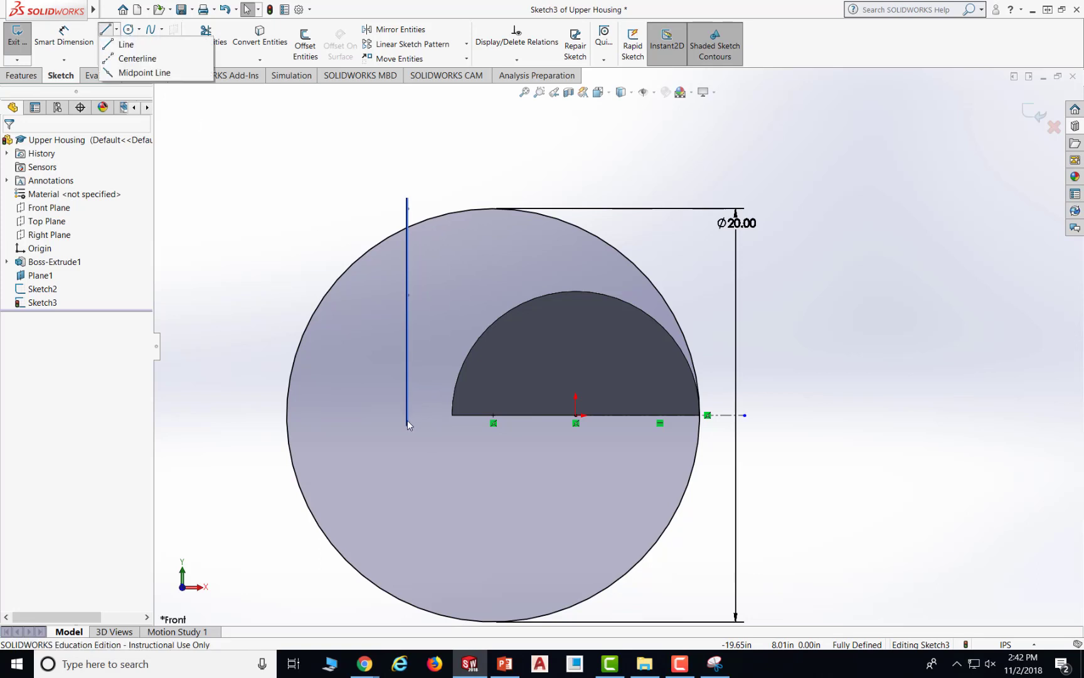
pyautogui.click(137, 59)
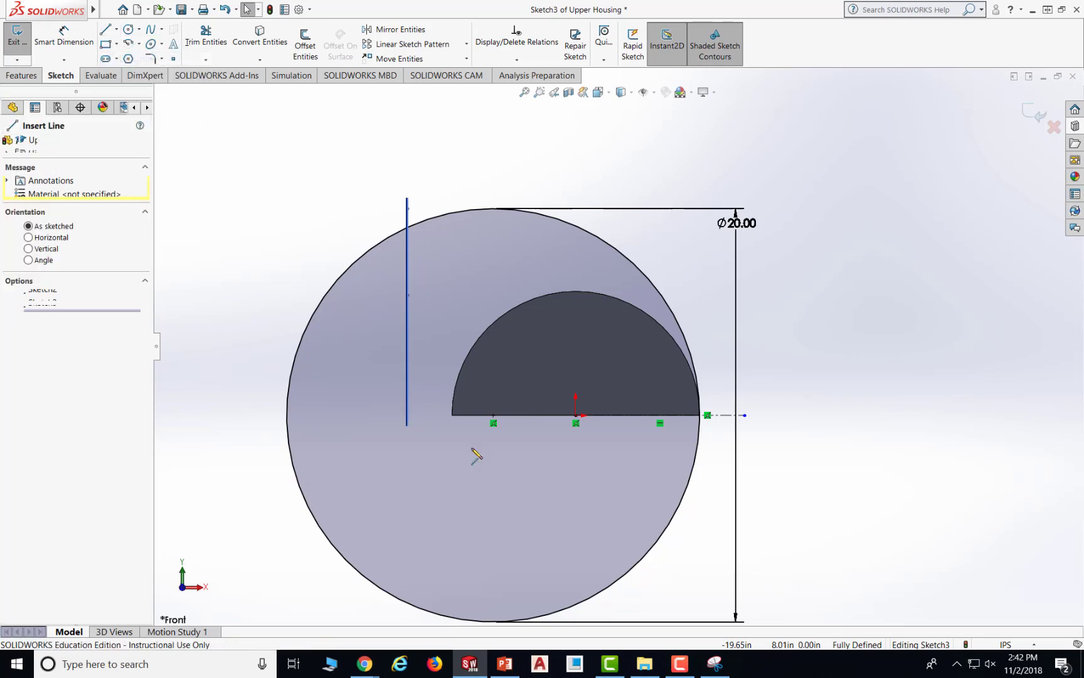
pyautogui.click(408, 425)
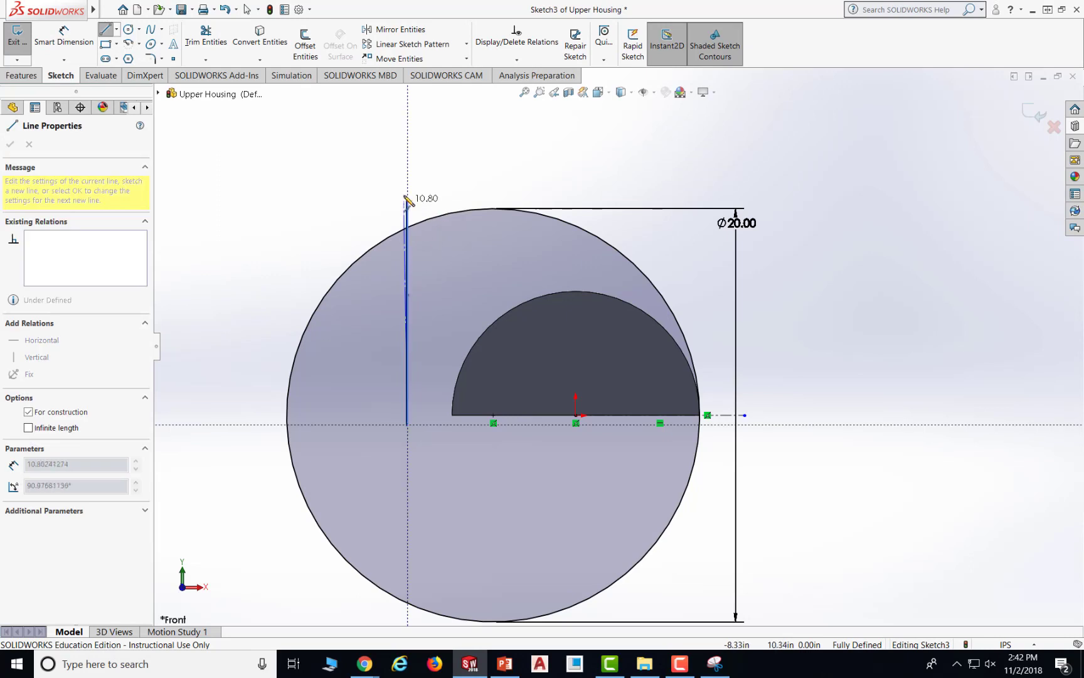
pyautogui.click(408, 176)
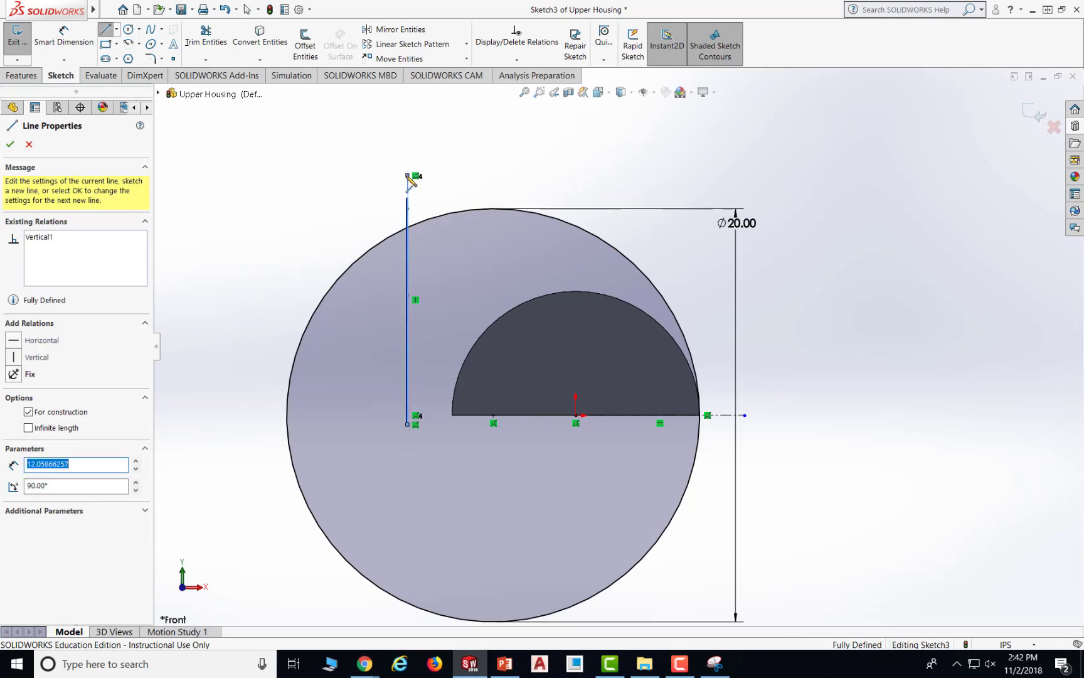
pyautogui.press('Escape')
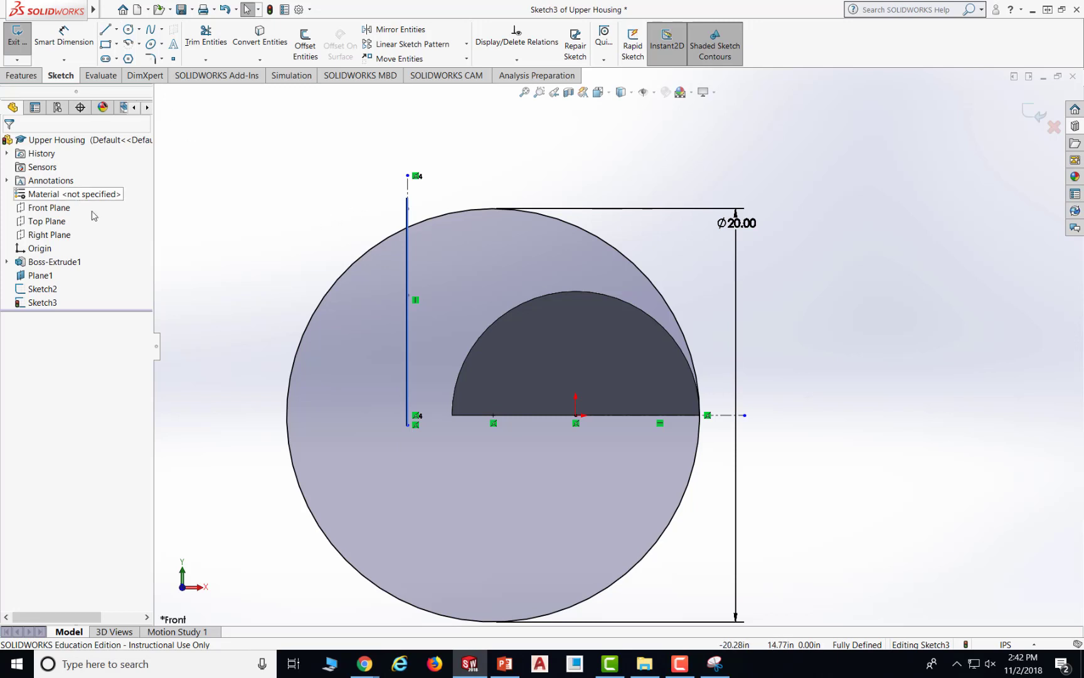
# - Trim away the circle's left and lower portion between the vertical and horizontal centerlines
pyautogui.click(206, 60)
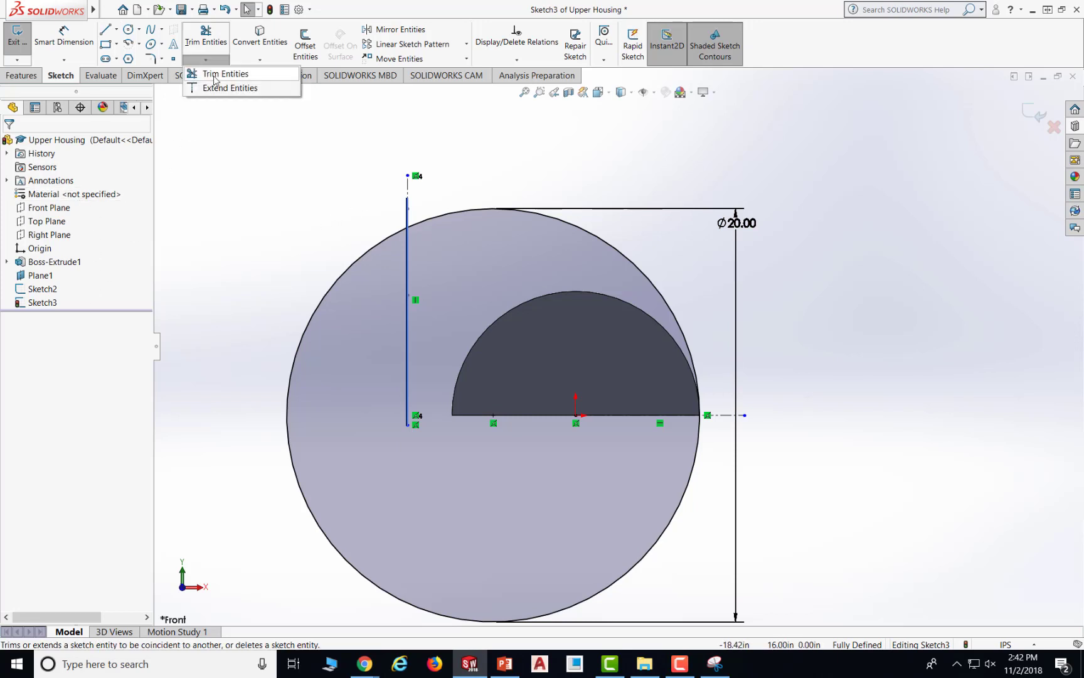
pyautogui.click(216, 74)
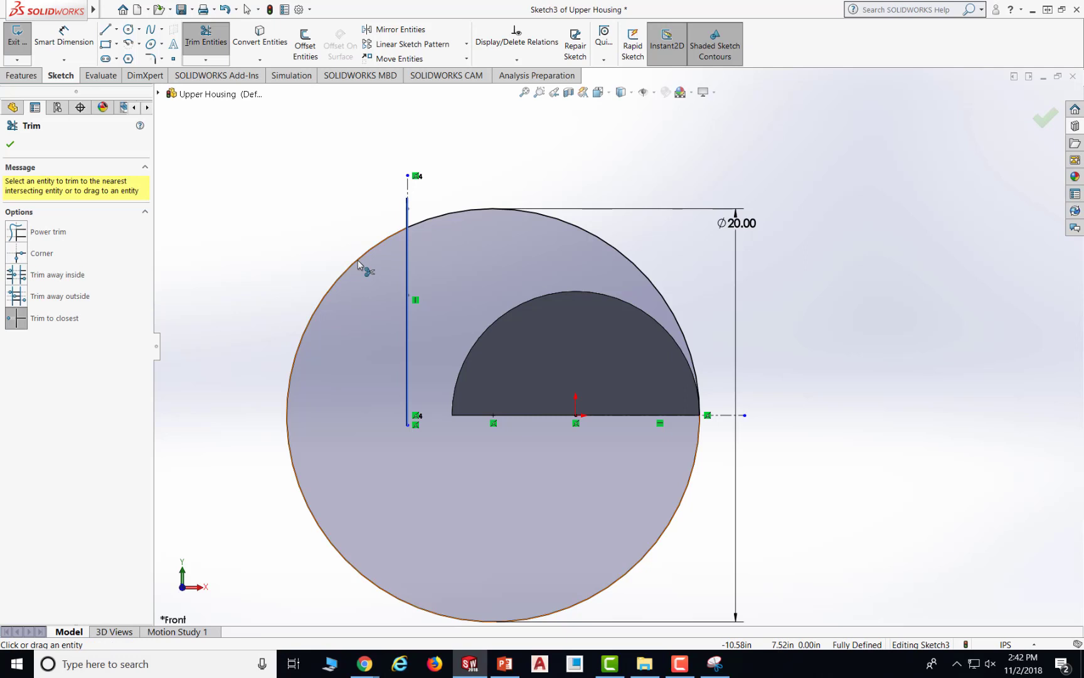
pyautogui.click(358, 262)
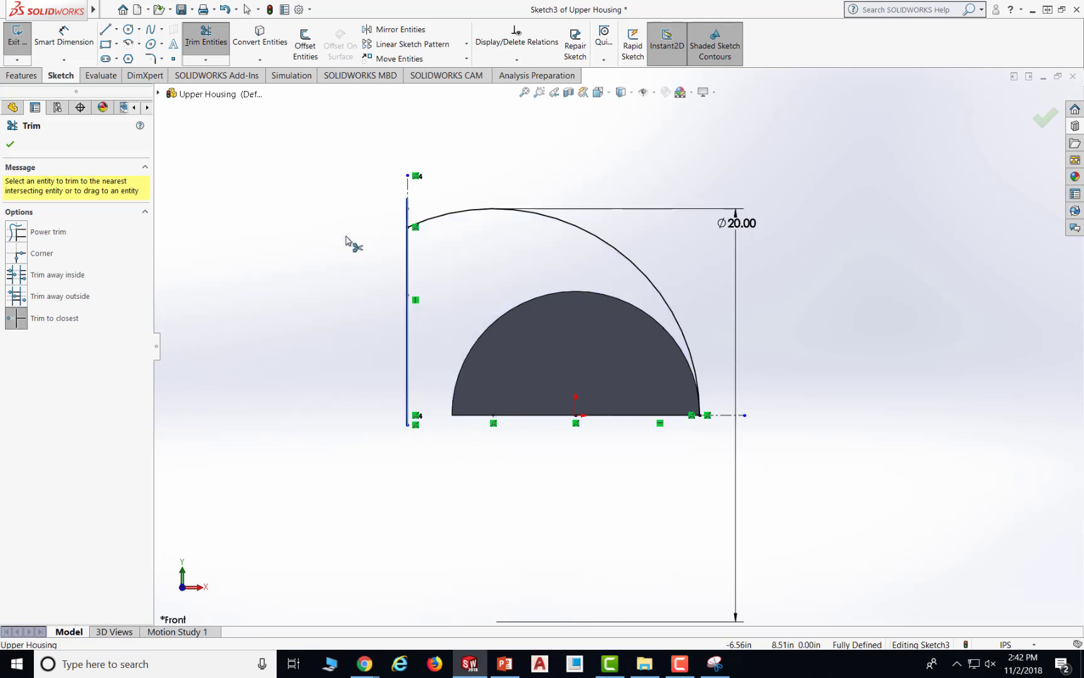
pyautogui.click(10, 144)
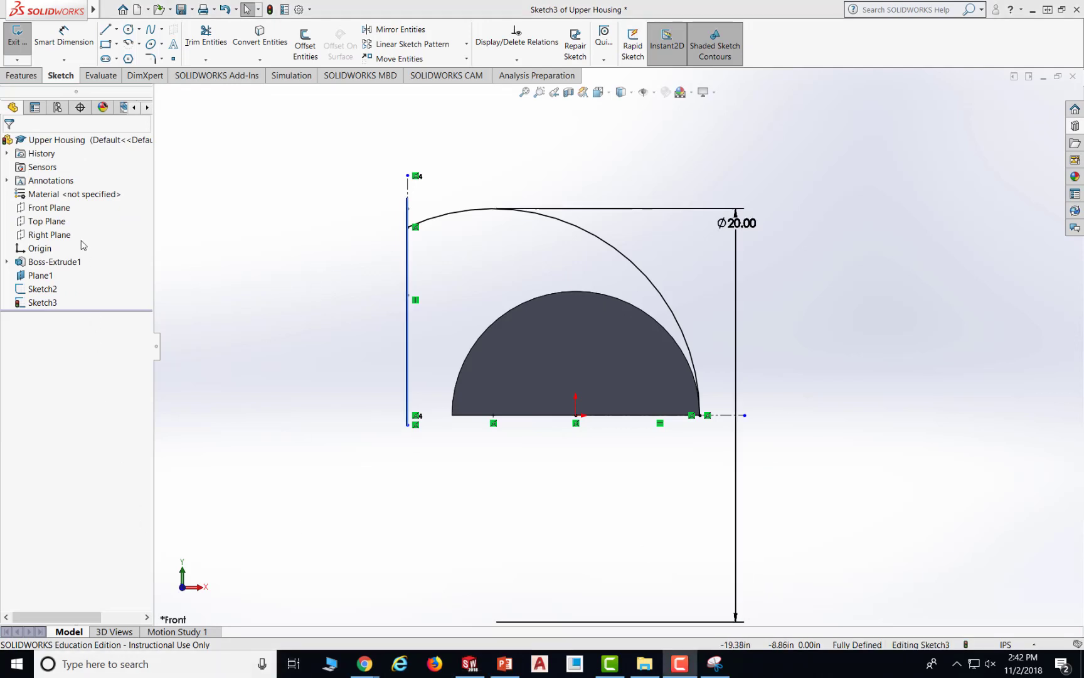
# - Sketch a horizontal line about 8.9 in long, tangent to the arc's topmost point and running left past Plane1
pyautogui.click(105, 29)
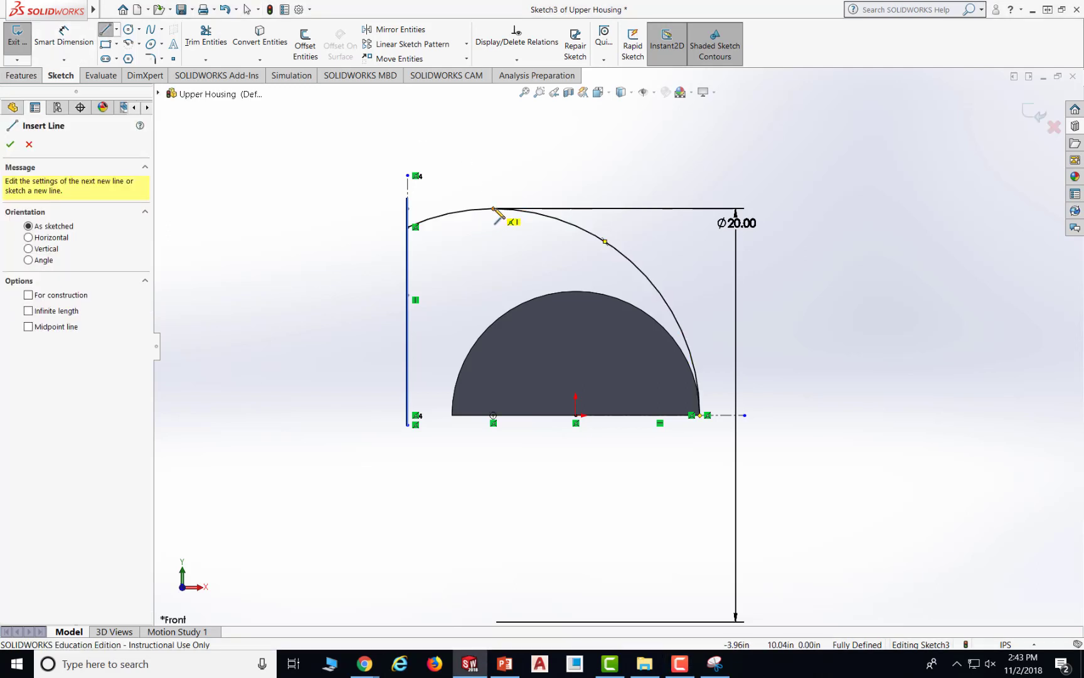
pyautogui.click(493, 208)
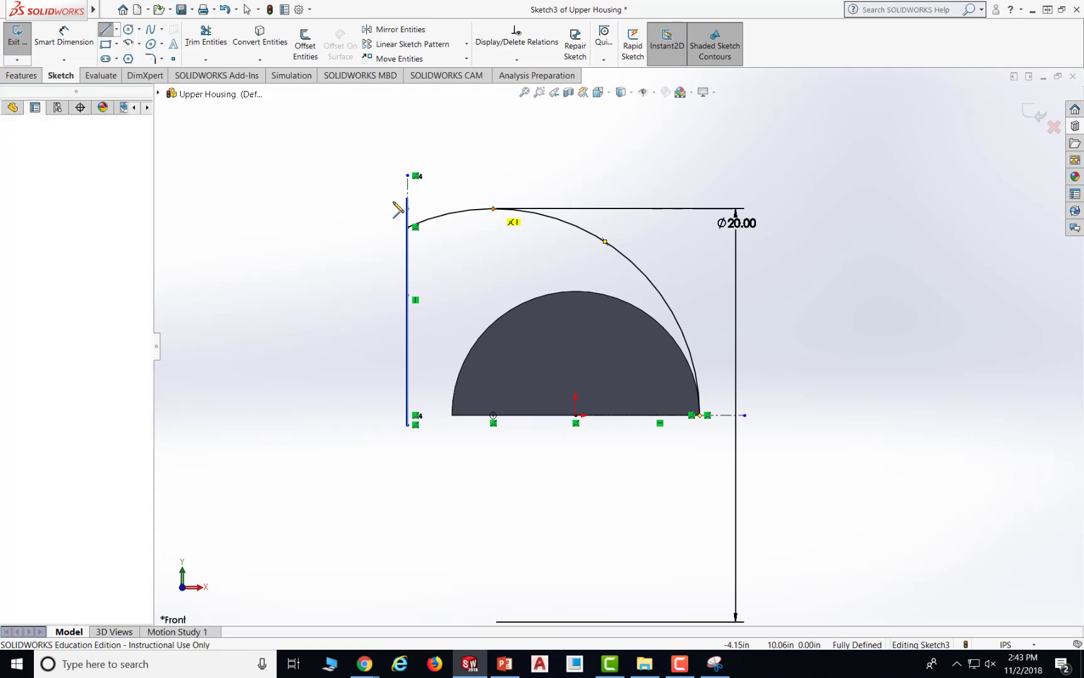
pyautogui.doubleClick(310, 212)
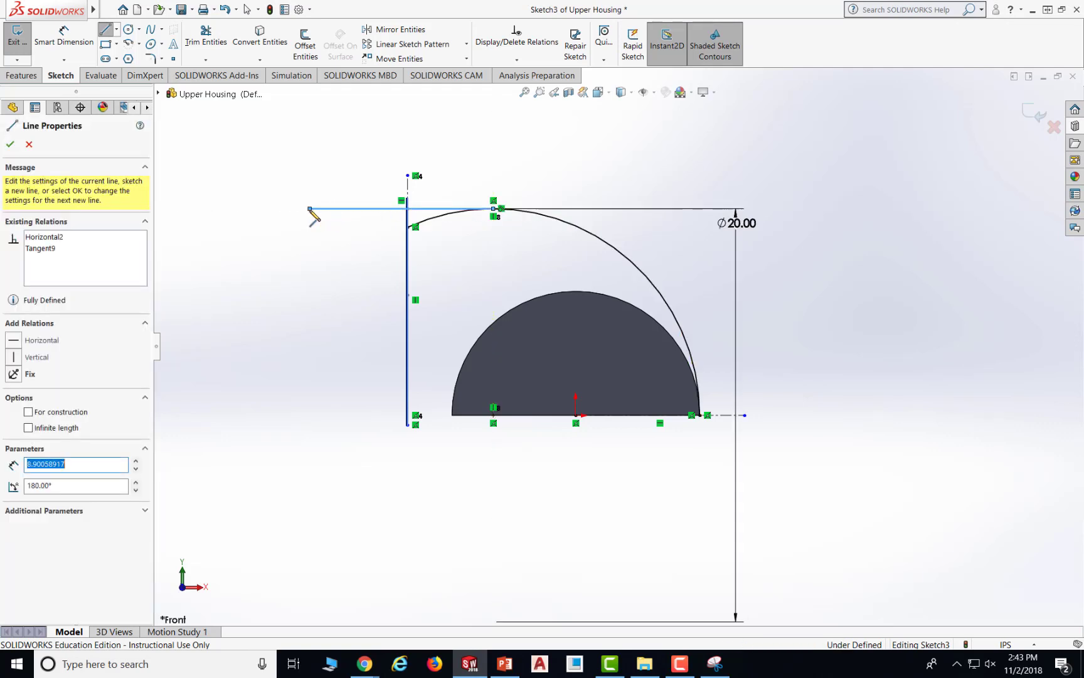
pyautogui.press('Escape')
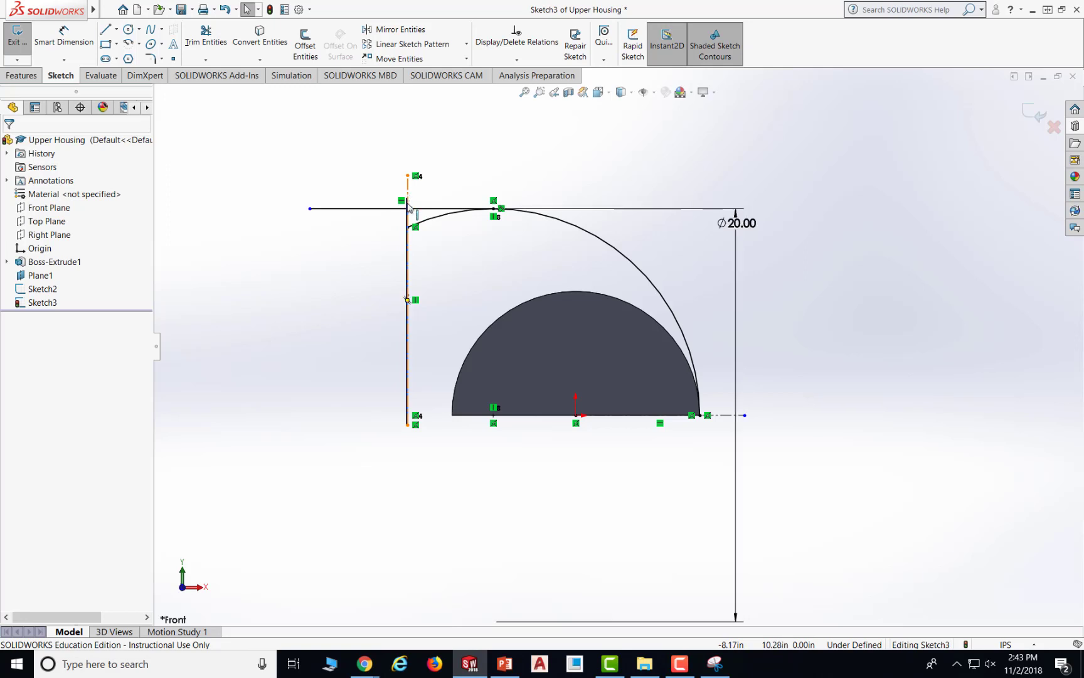
# - Trim the arc left of its tangent point and the part of the horizontal line extending beyond the vertical centerline
pyautogui.scroll(-2, 409, 207)
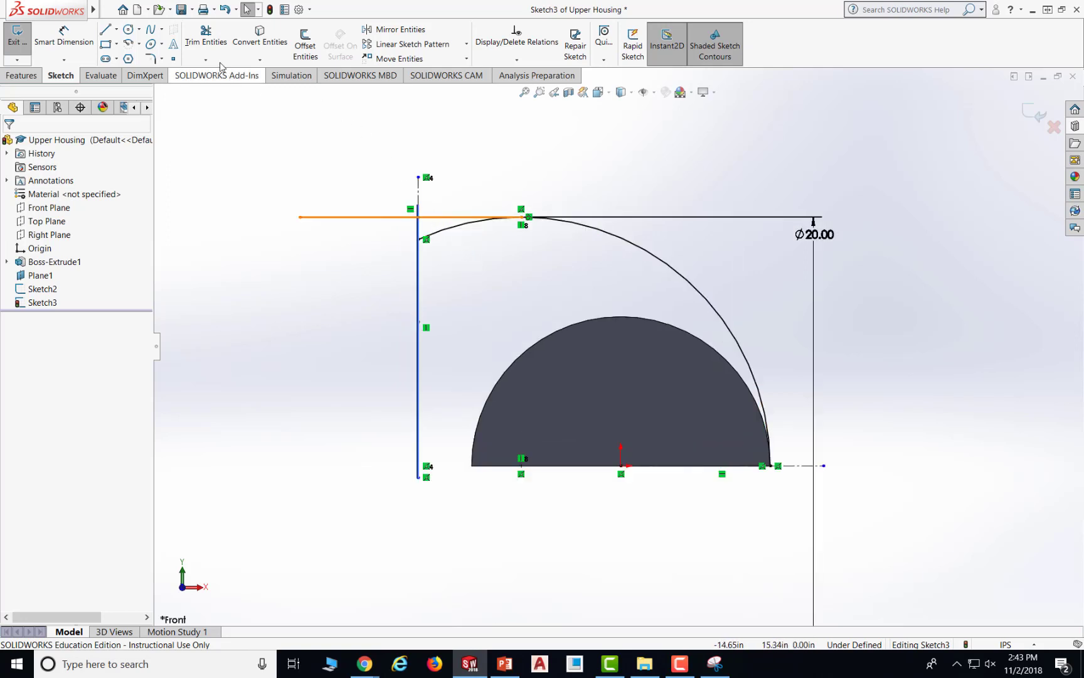
pyautogui.click(205, 59)
pyautogui.click(221, 77)
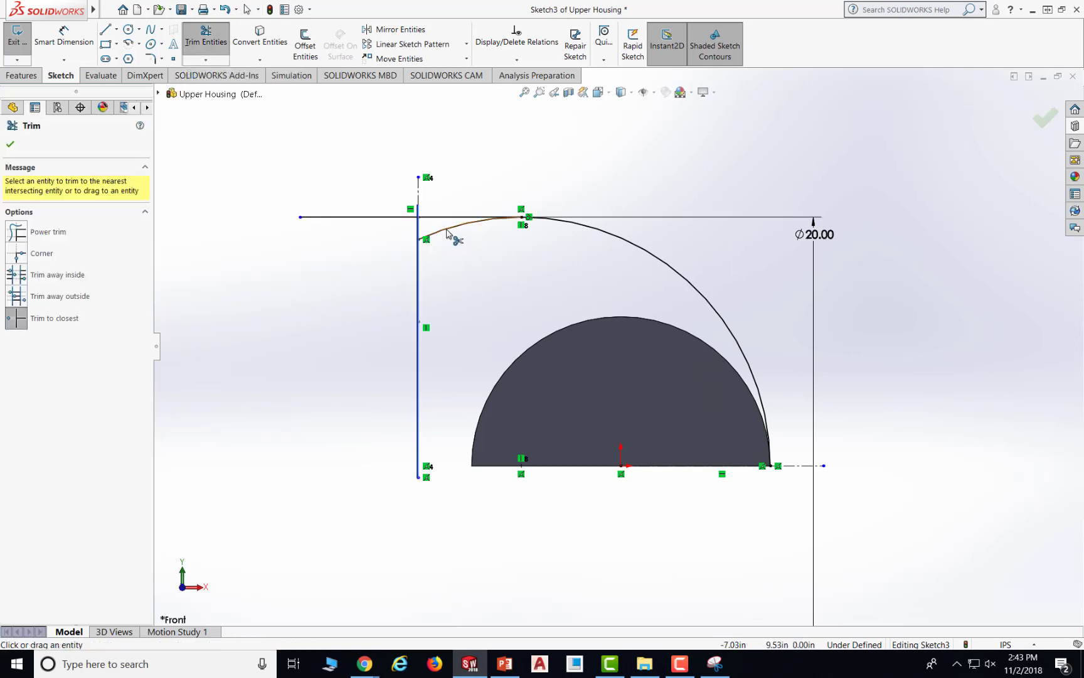
pyautogui.click(447, 234)
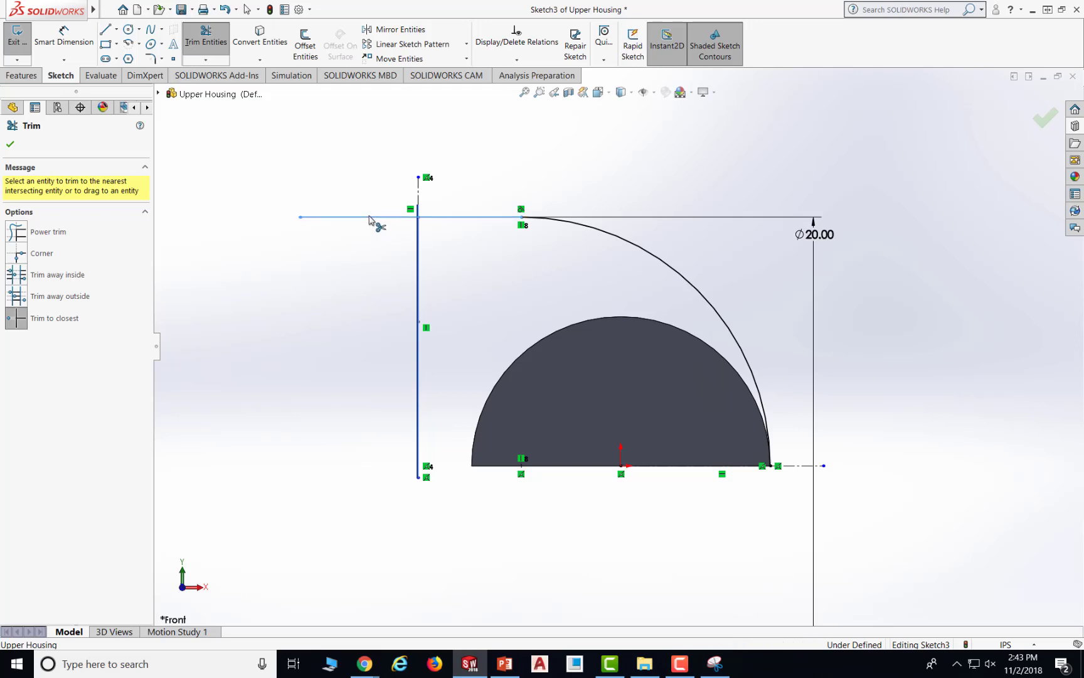
pyautogui.click(370, 217)
pyautogui.click(12, 147)
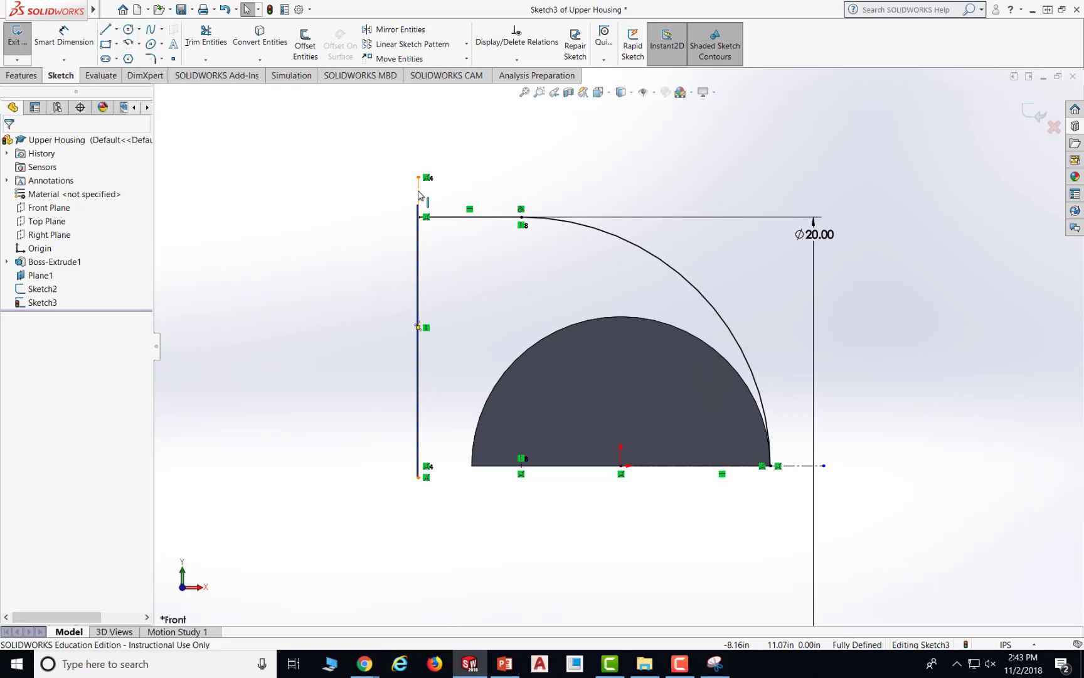
# - Delete the vertical centerline along Plane1 and save the part
pyautogui.click(418, 192)
pyautogui.press('Delete')
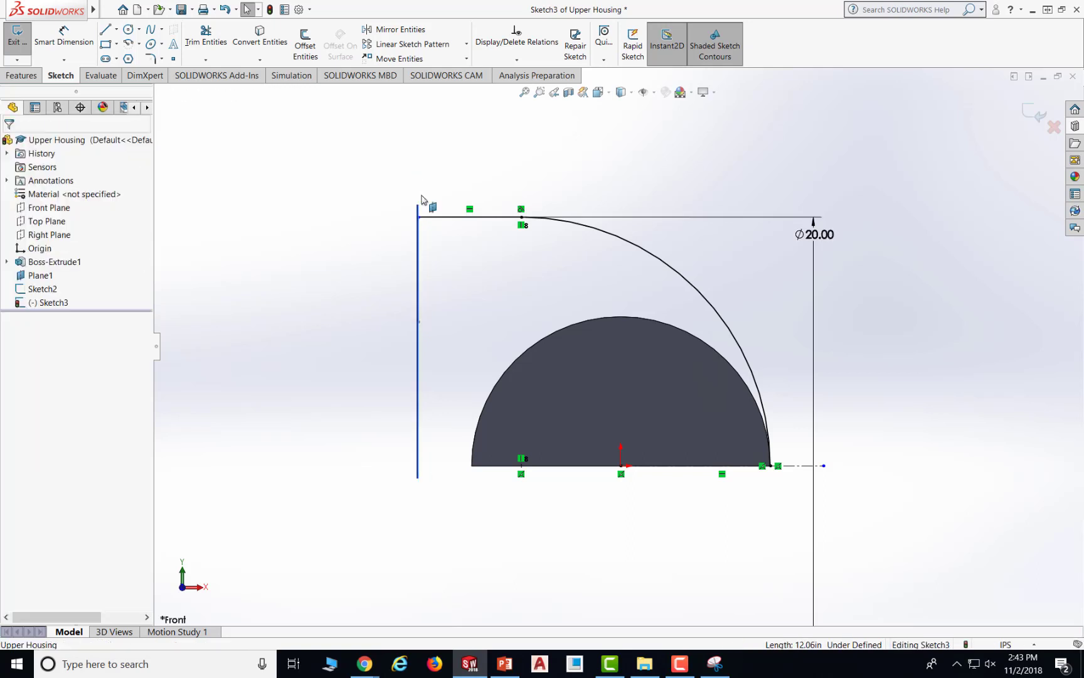
pyautogui.moveTo(853, 303)
pyautogui.mouseDown(button='middle')
pyautogui.moveTo(874, 305)
pyautogui.moveTo(864, 322)
pyautogui.moveTo(848, 329)
pyautogui.moveTo(840, 312)
pyautogui.mouseUp(button='middle')
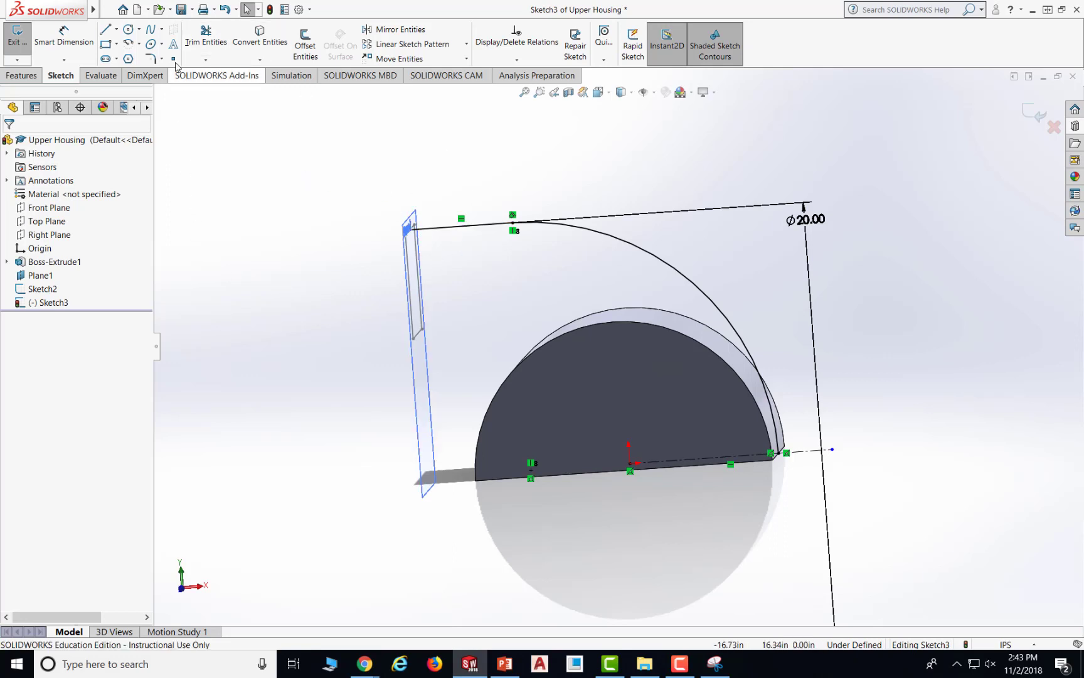
pyautogui.moveTo(56, 9)
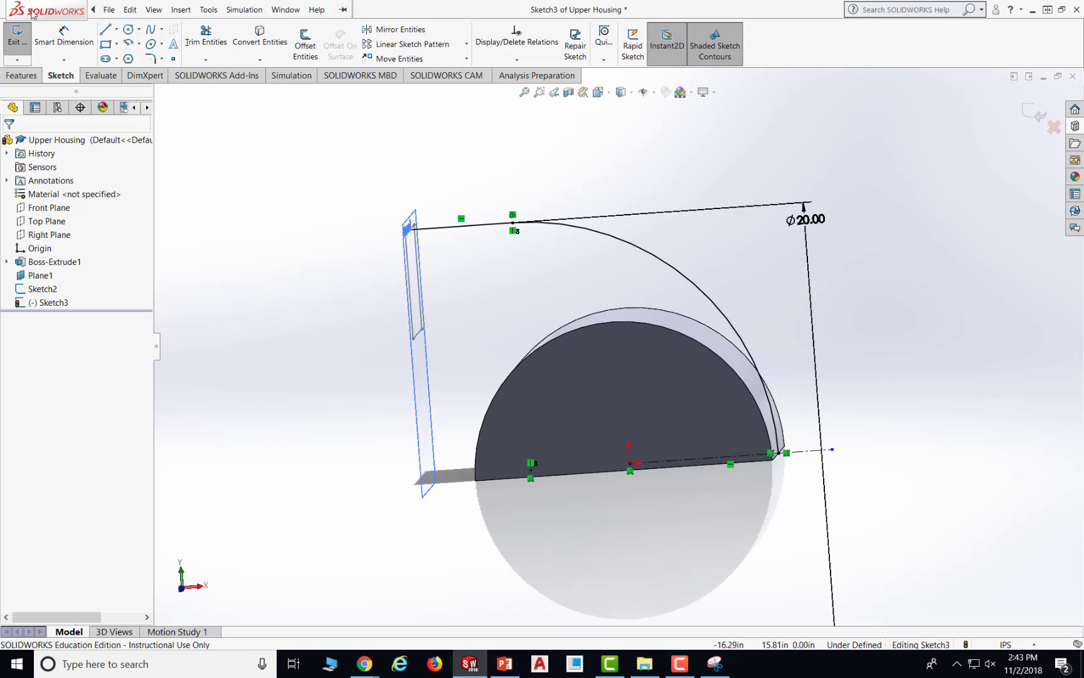
pyautogui.hotkey('alt', 'f')
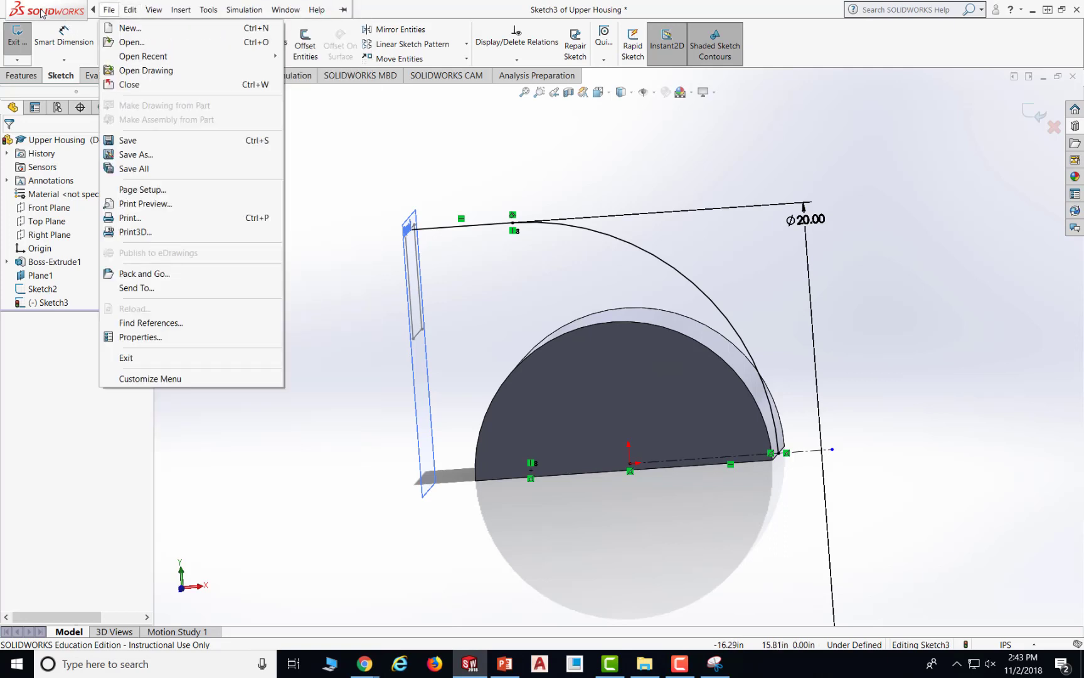
pyautogui.press('Escape')
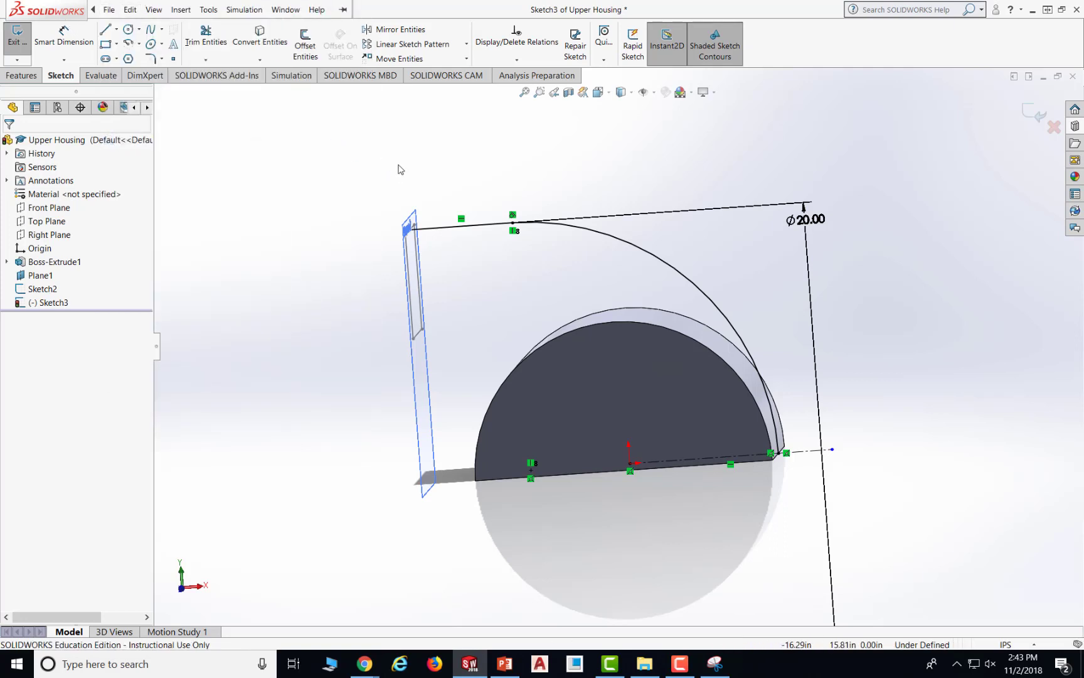
# - Exit the path sketch and reopen Sketch3 for editing
pyautogui.scroll(-2, 393, 253)
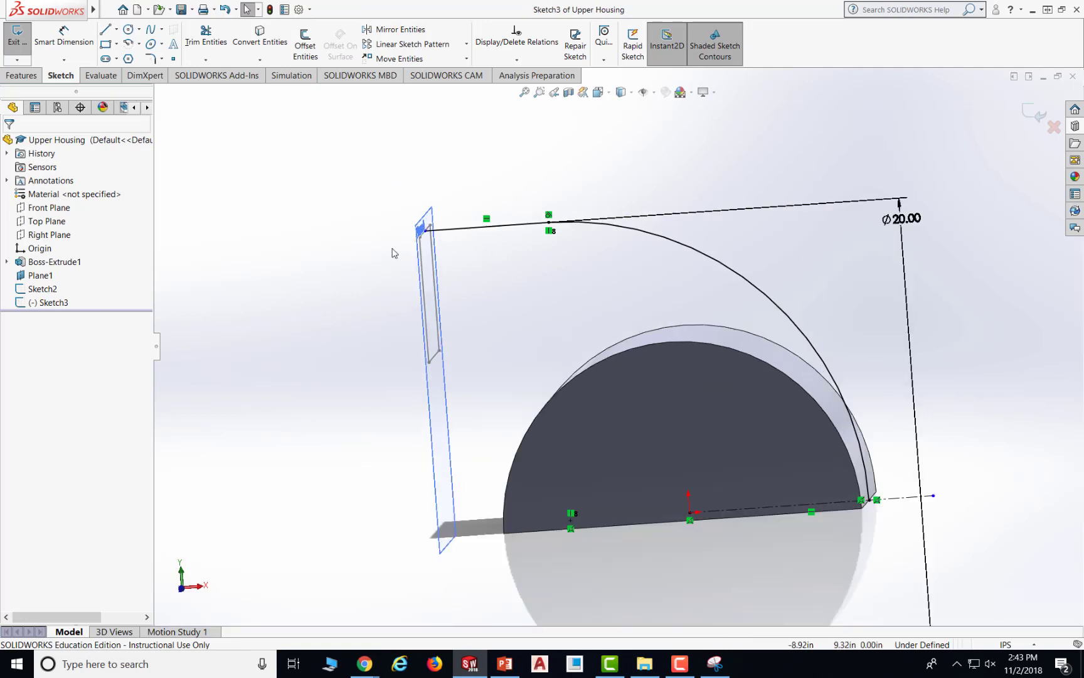
pyautogui.scroll(1, 431, 238)
pyautogui.click(54, 303)
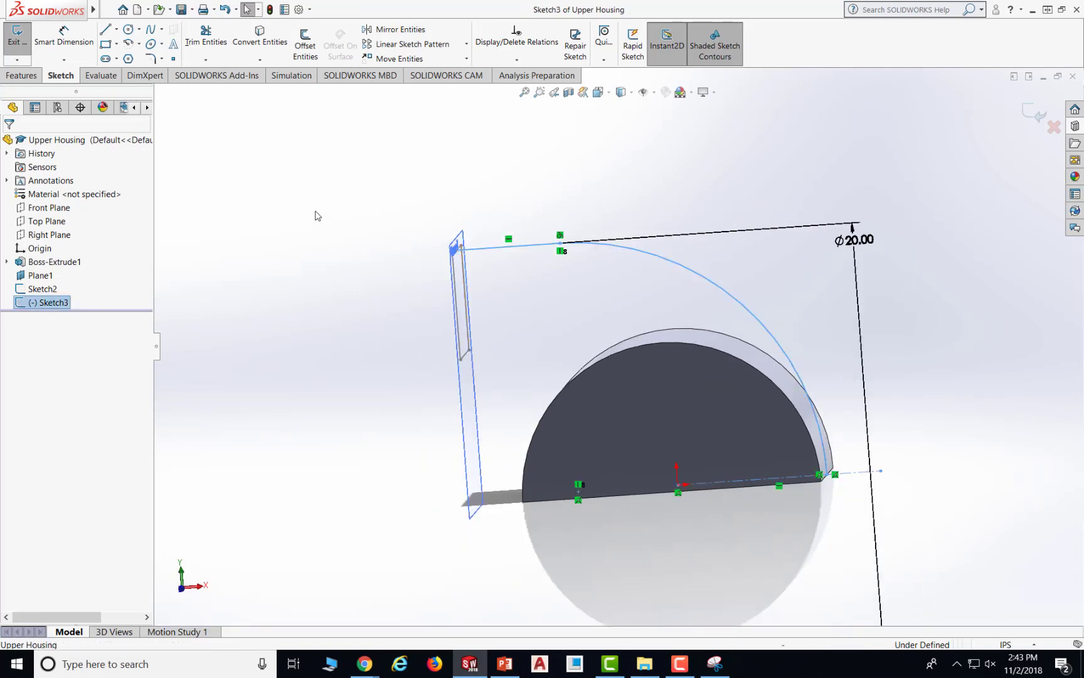
pyautogui.click(353, 204)
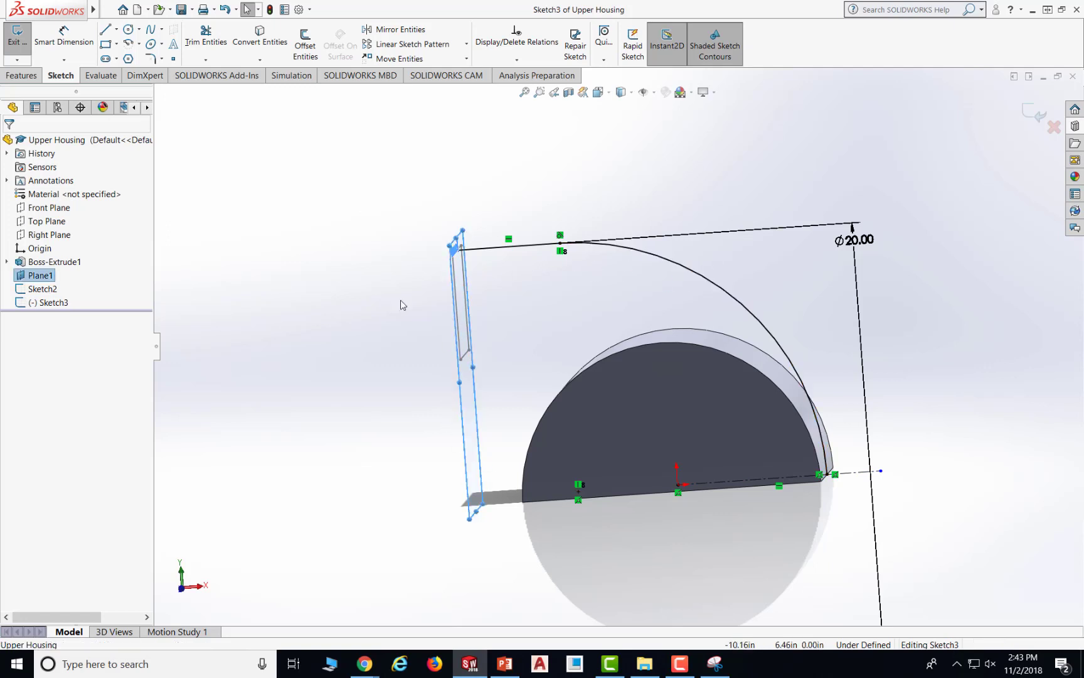
pyautogui.click(17, 34)
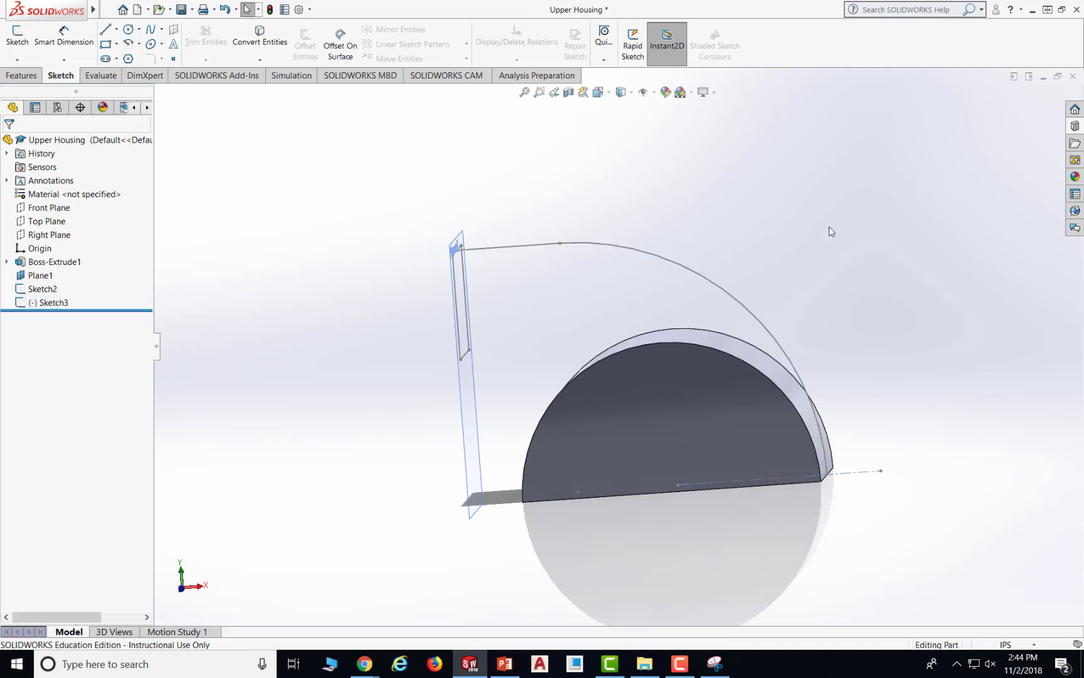
pyautogui.scroll(-1, 852, 307)
pyautogui.scroll(1, 571, 348)
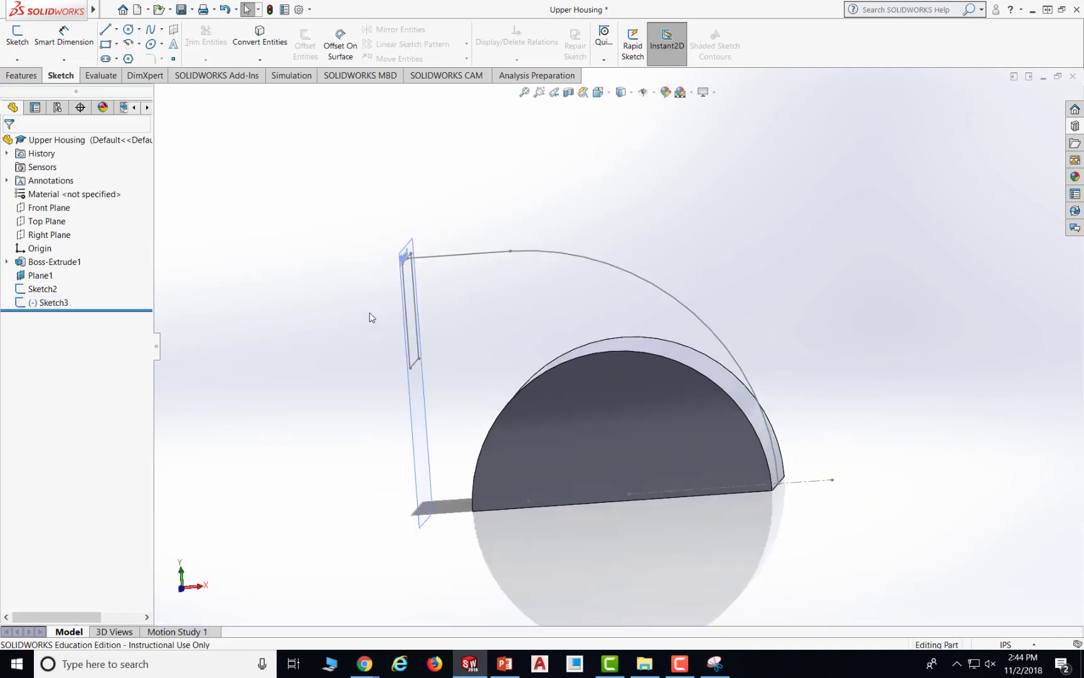
pyautogui.click(60, 303)
pyautogui.click(27, 44)
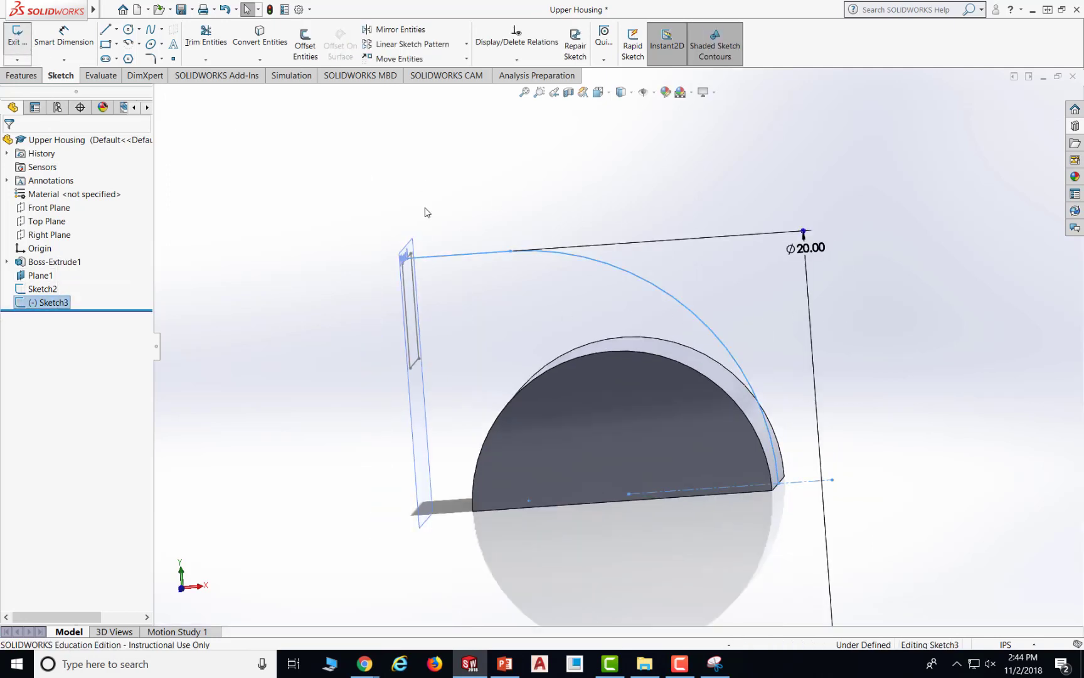
pyautogui.click(473, 262)
pyautogui.click(439, 183)
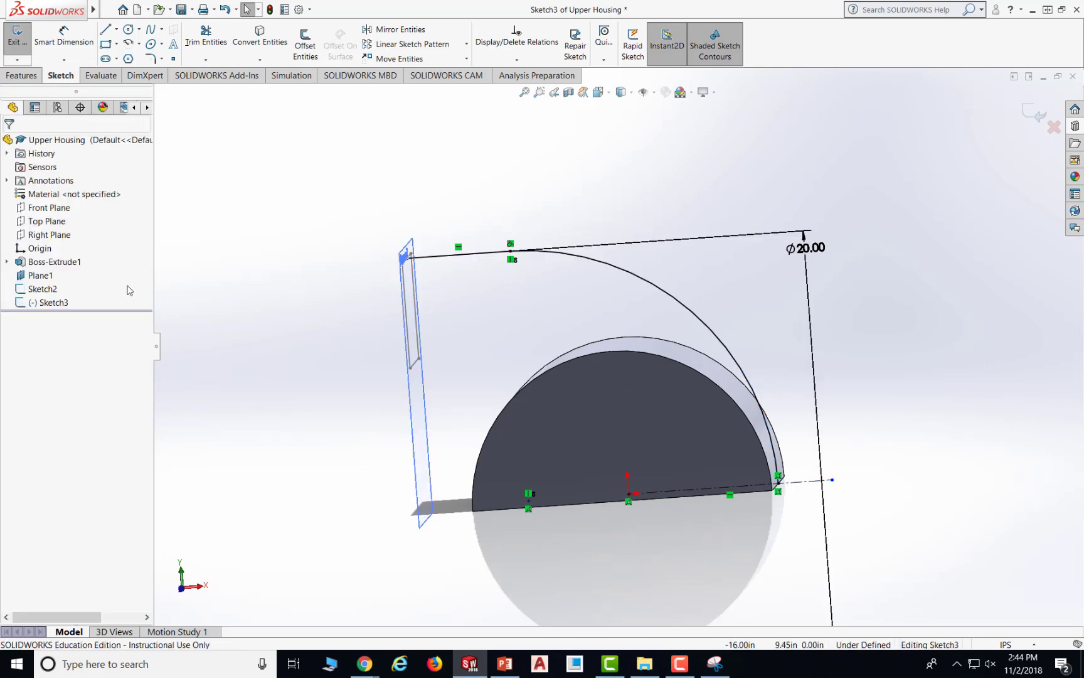
# - Hide Plane1 and attach the free end of the path's horizontal line to the rectangular profile's top edge
pyautogui.rightClick(51, 279)
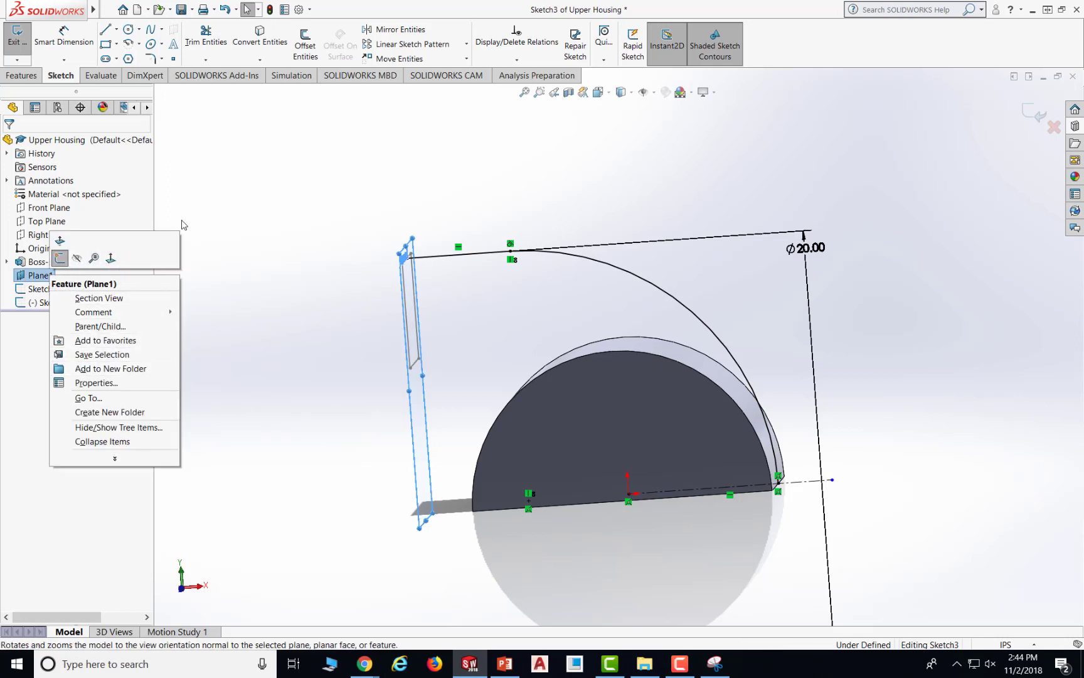
pyautogui.click(77, 258)
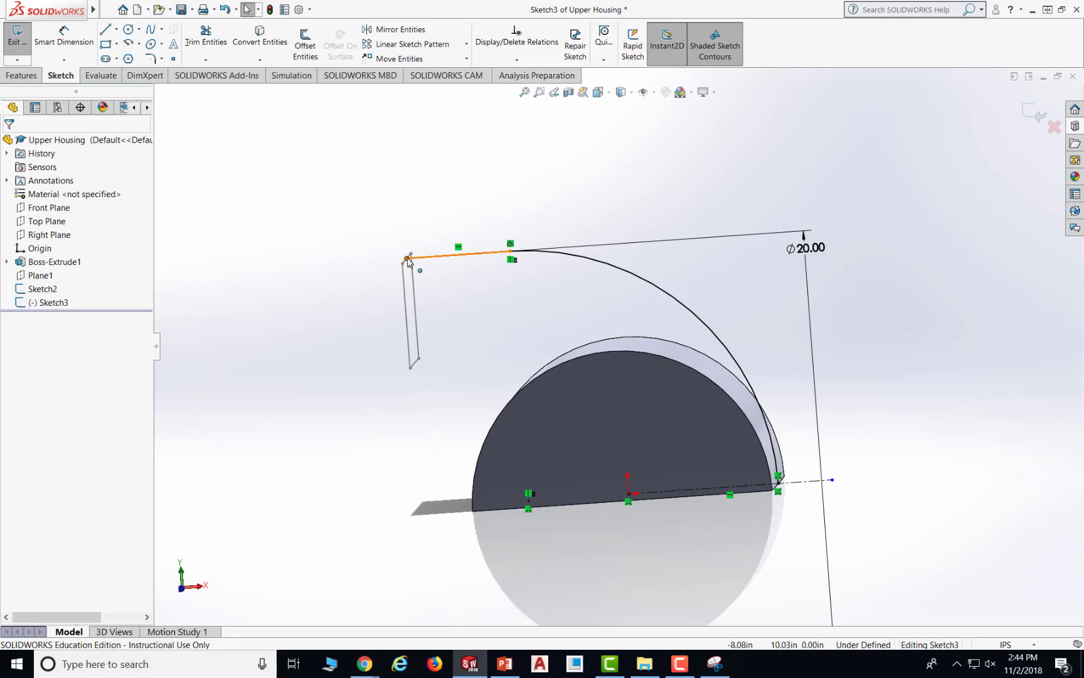
pyautogui.click(407, 258)
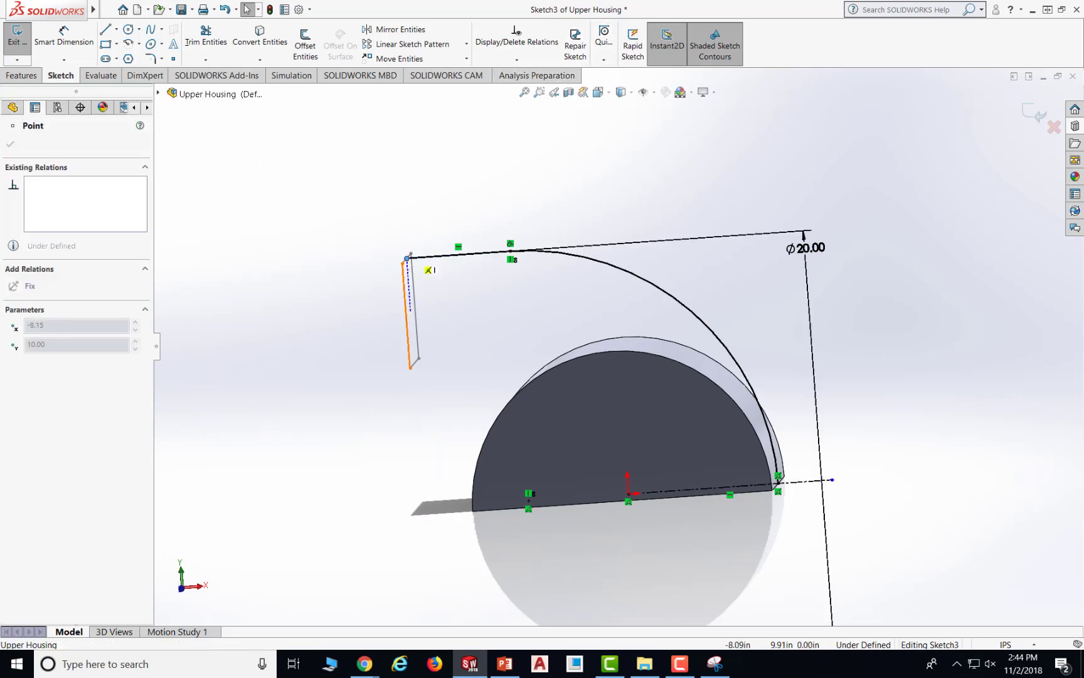
pyautogui.moveTo(409, 260); pyautogui.dragTo(409, 260)
pyautogui.click(426, 162)
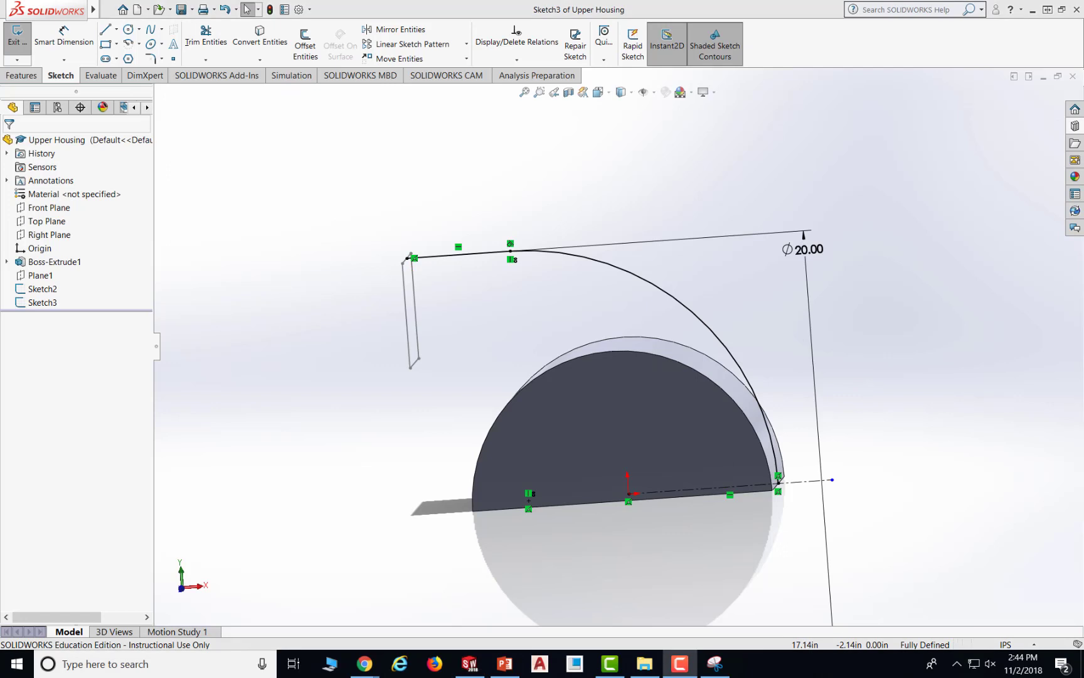
pyautogui.moveTo(380, 317)
pyautogui.mouseDown(button='middle')
pyautogui.moveTo(401, 296)
pyautogui.moveTo(437, 305)
pyautogui.mouseUp(button='middle')
pyautogui.click(493, 257)
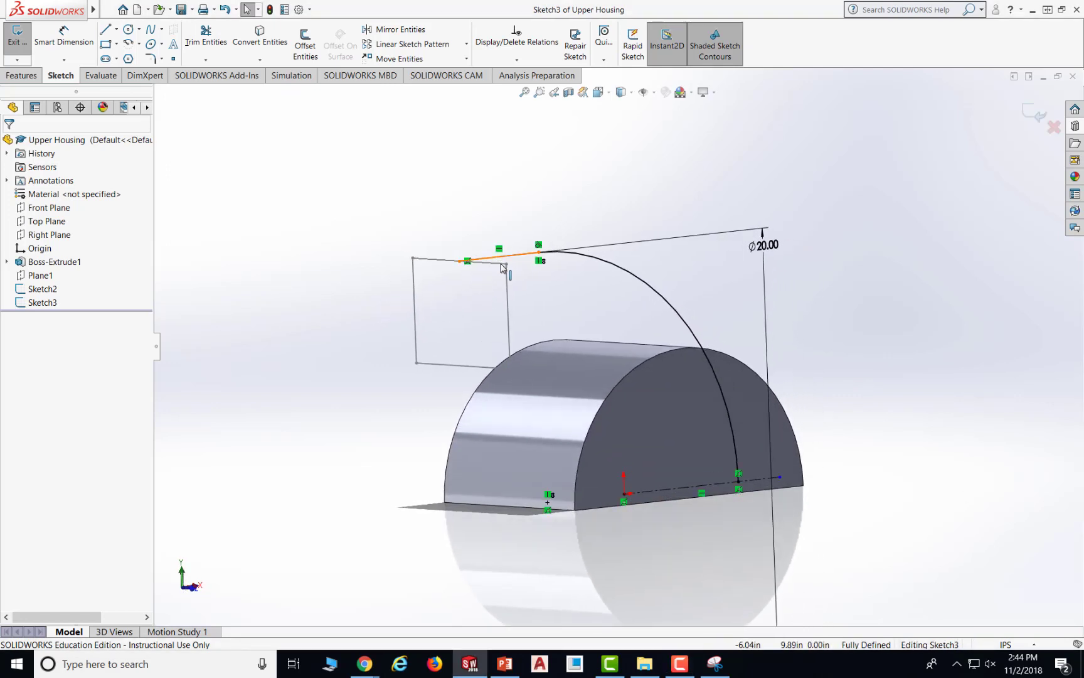
pyautogui.click(42, 290)
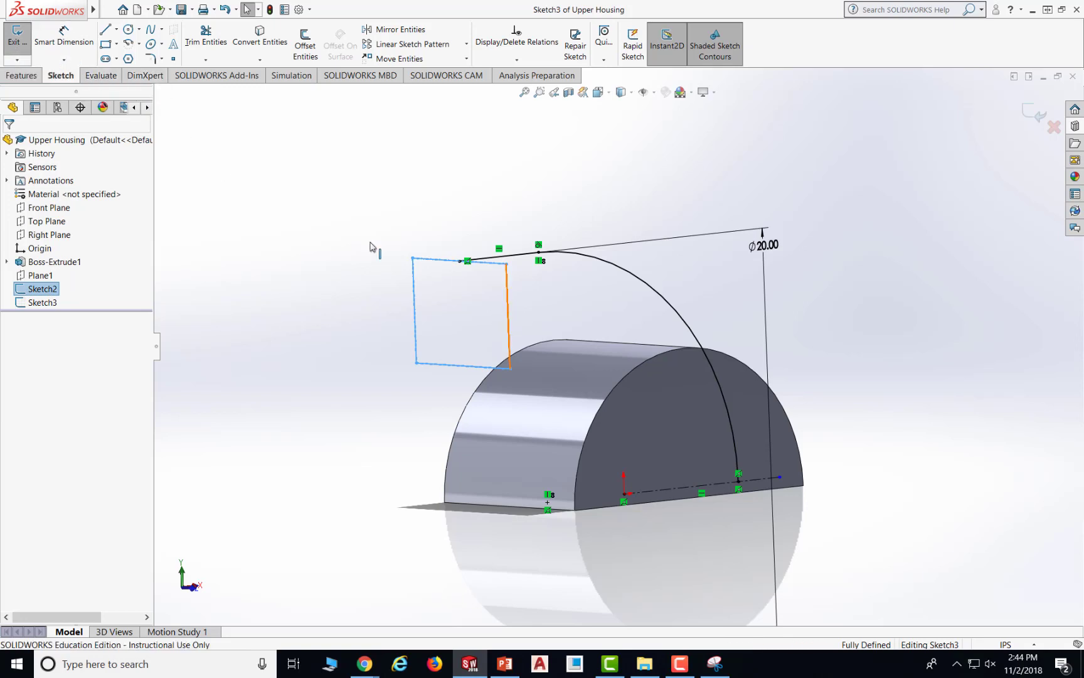
pyautogui.click(151, 58)
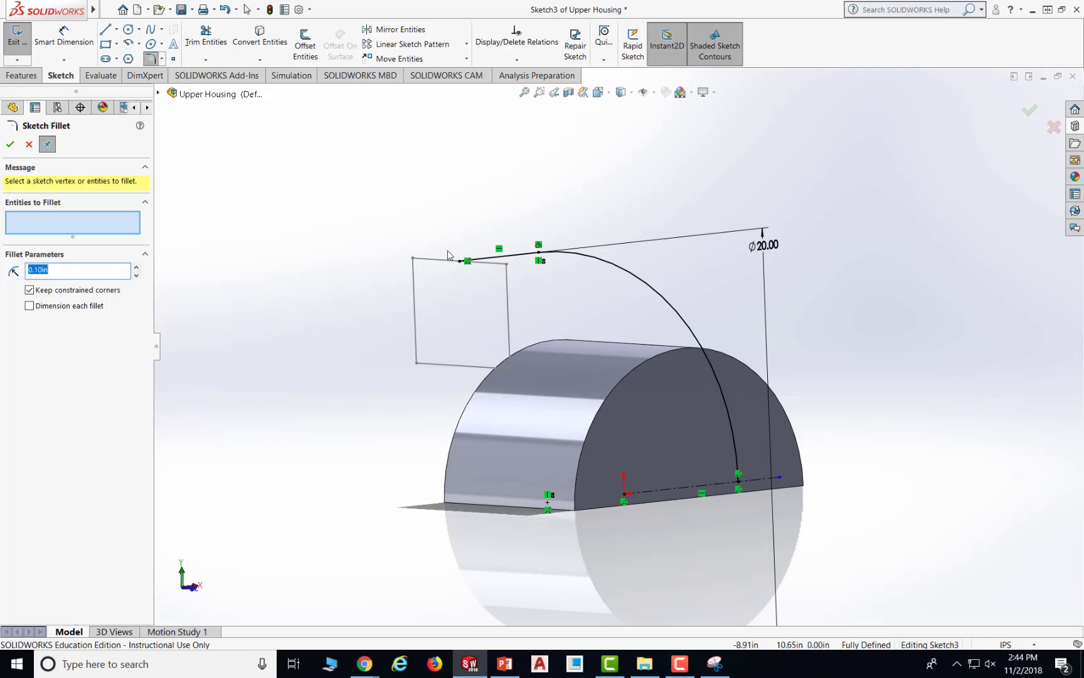
pyautogui.click(158, 94)
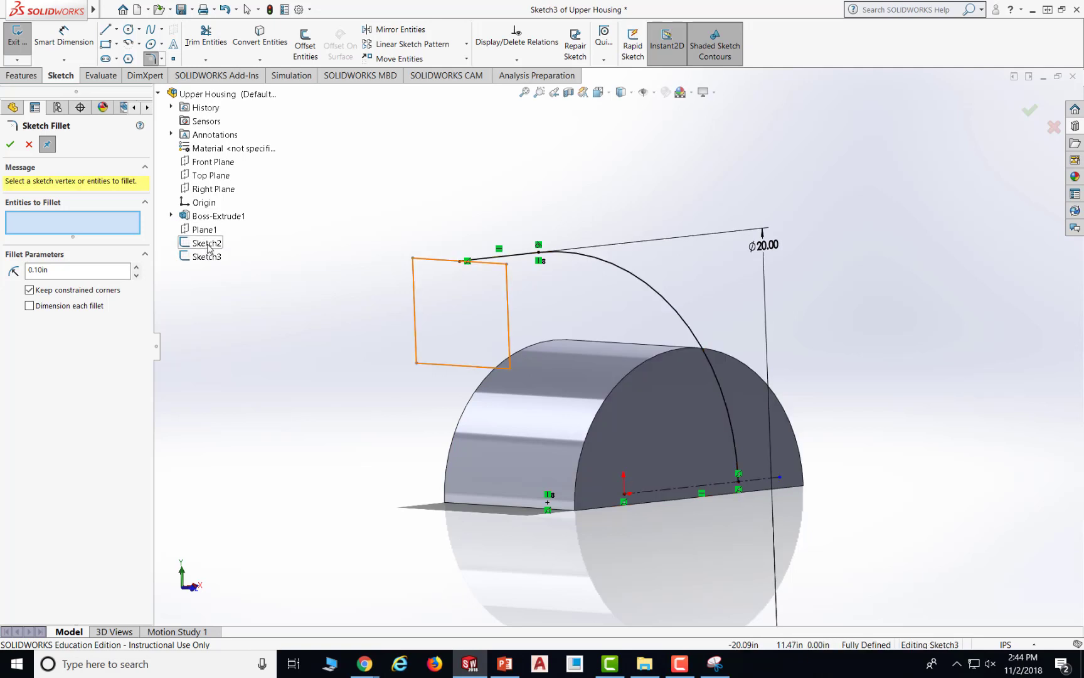
pyautogui.click(29, 145)
# - Exit the path sketch and open the rectangular profile sketch, Sketch2, for editing
pyautogui.click(17, 34)
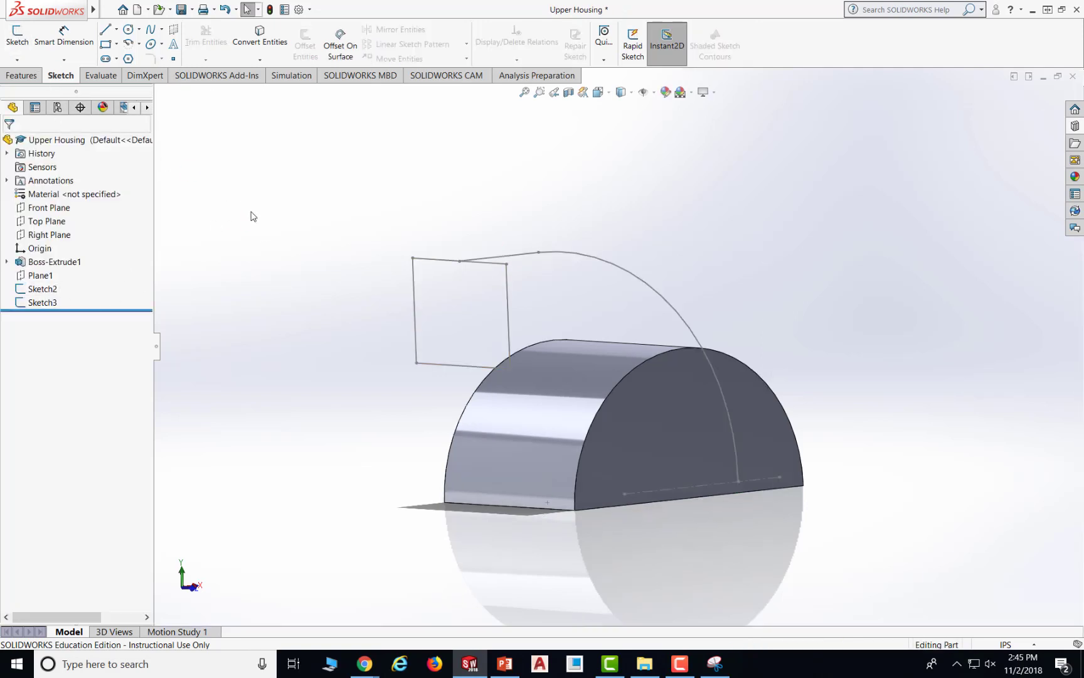
pyautogui.click(17, 37)
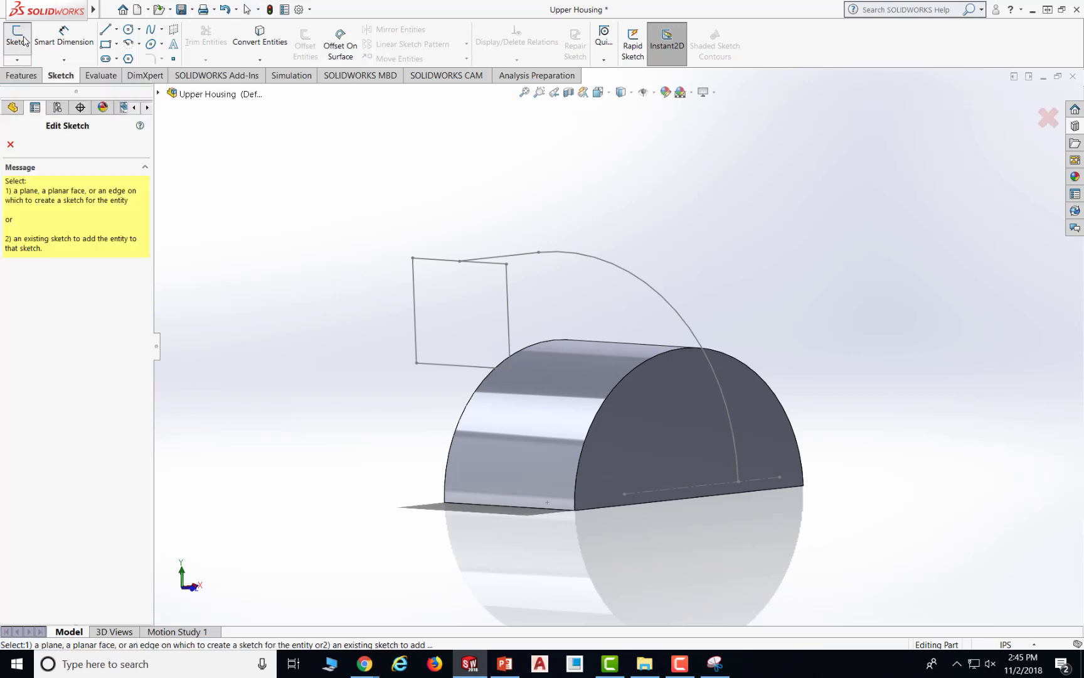
pyautogui.click(489, 267)
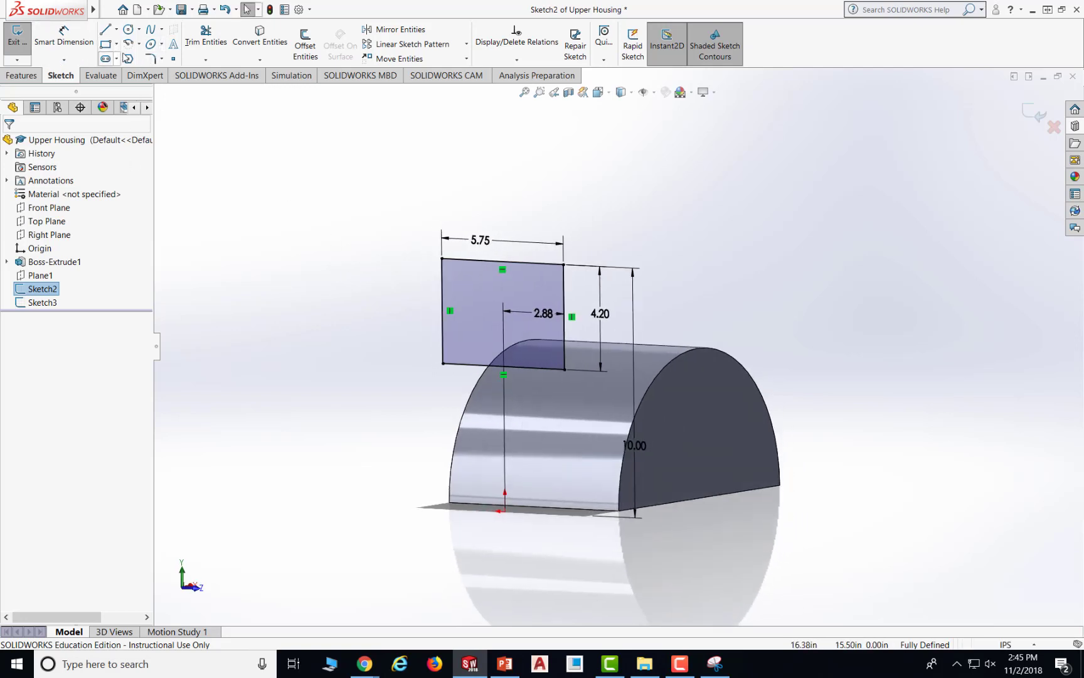
# - Fillet all four corners of the profile rectangle with a 1.50 in radius and save the part, exiting the sketch
pyautogui.click(150, 58)
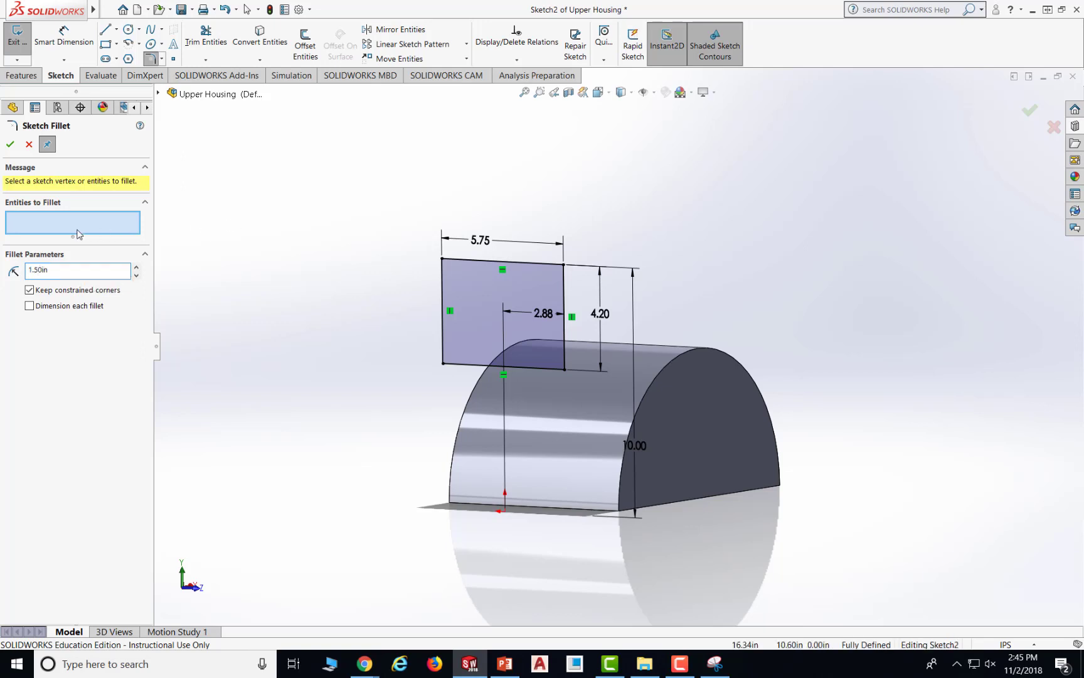
pyautogui.click(494, 261)
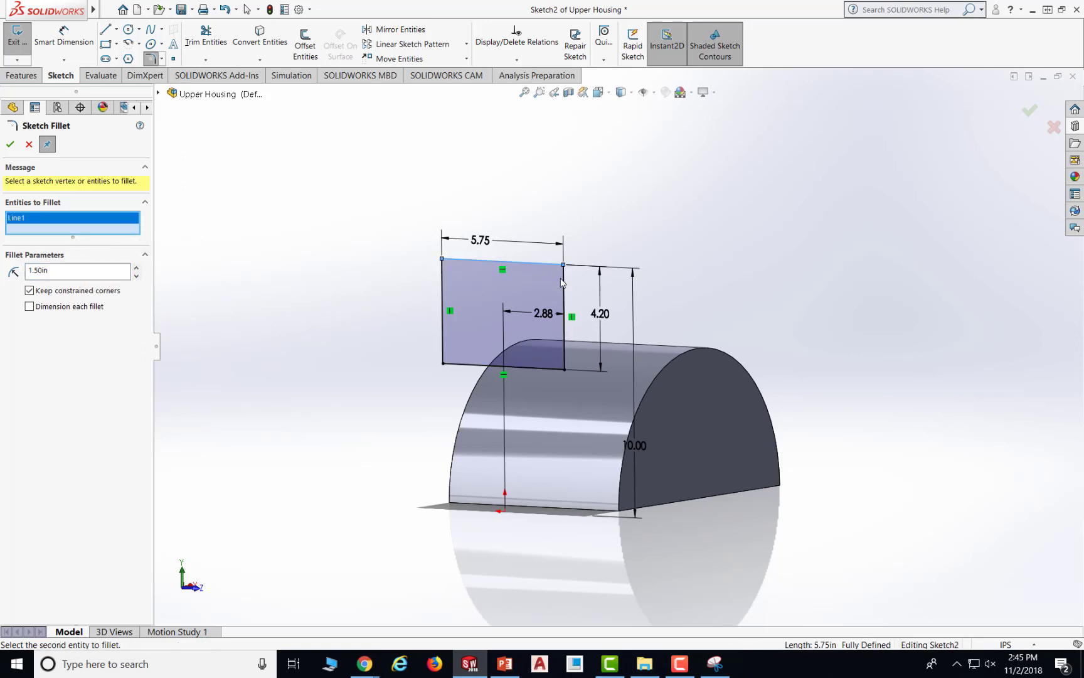
pyautogui.click(565, 284)
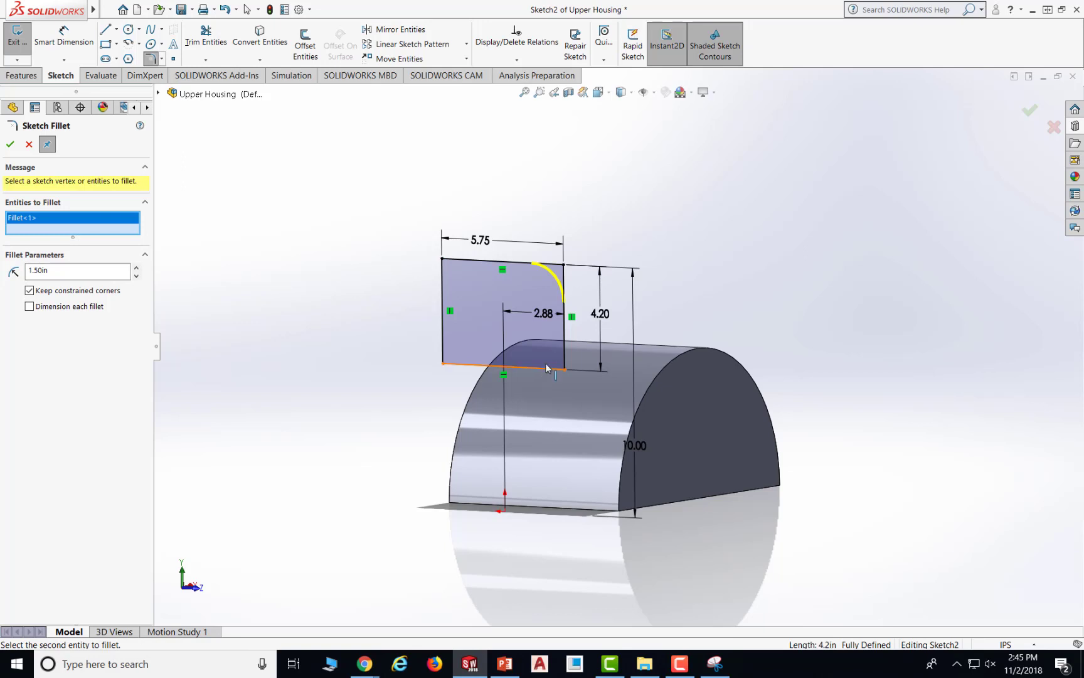
pyautogui.click(546, 367)
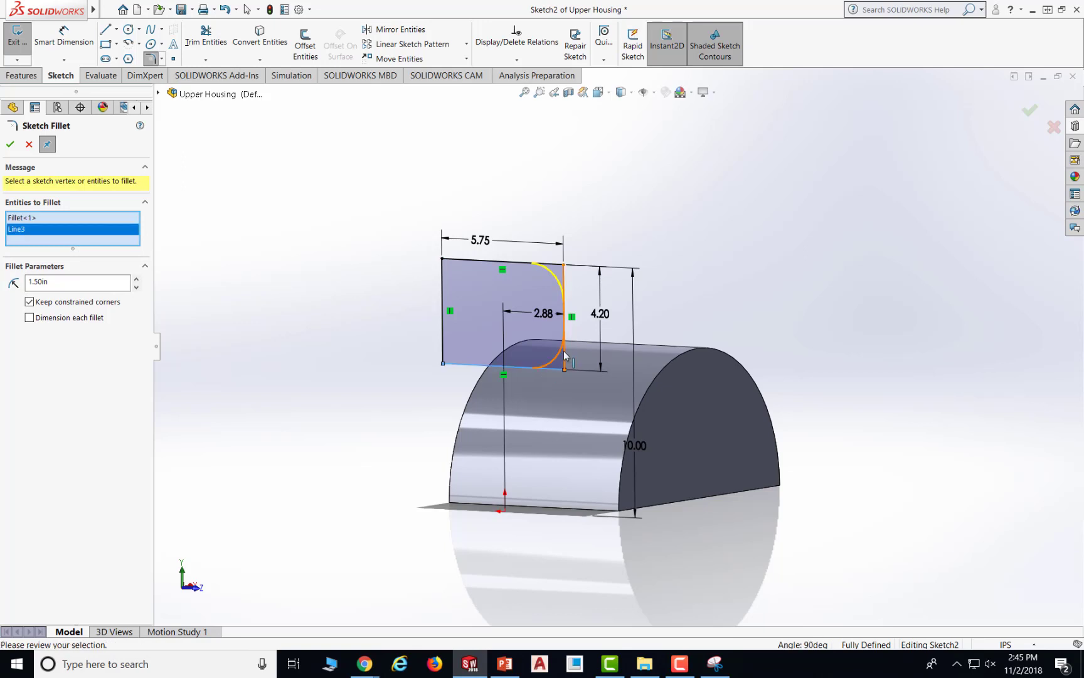
pyautogui.click(442, 345)
pyautogui.click(457, 366)
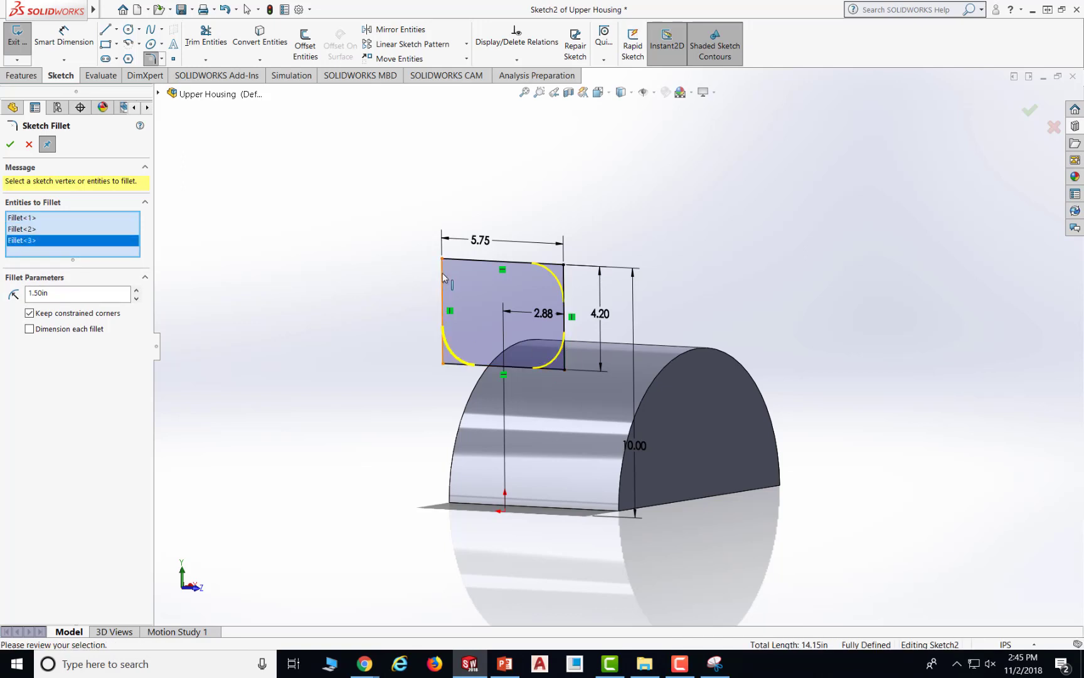
pyautogui.click(442, 273)
pyautogui.click(465, 260)
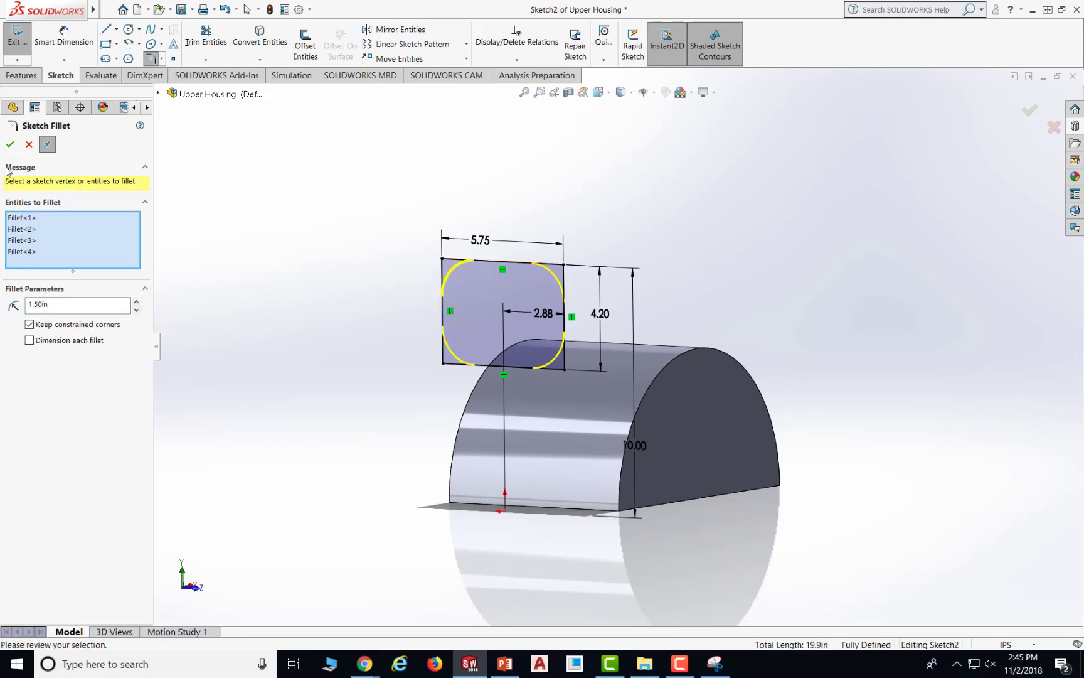
pyautogui.click(10, 145)
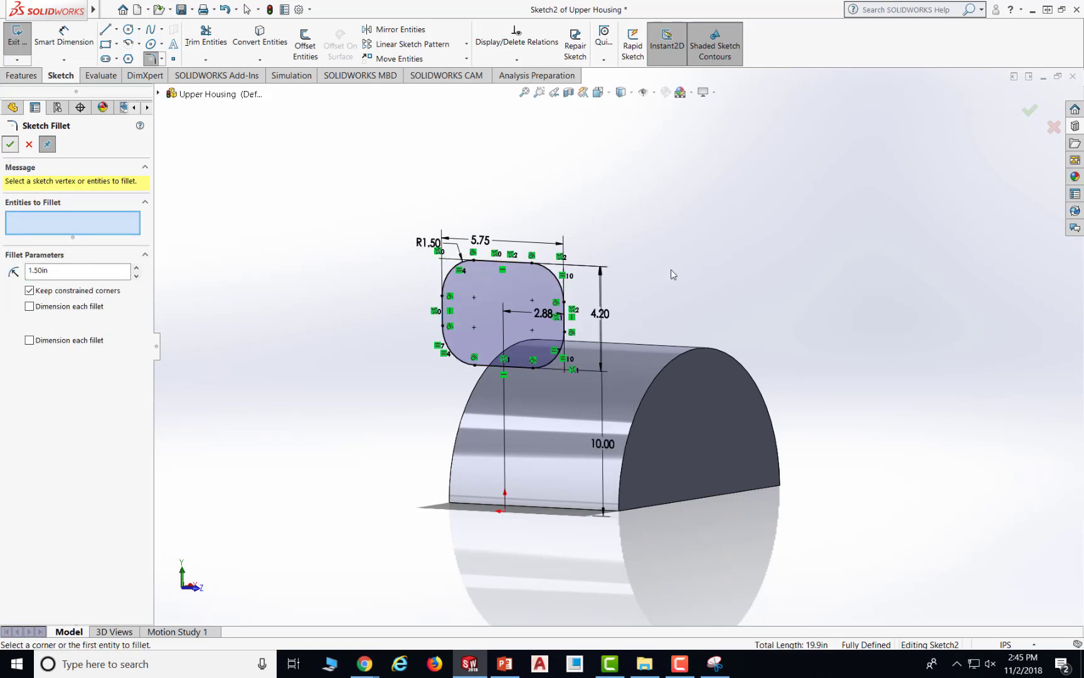
pyautogui.click(11, 145)
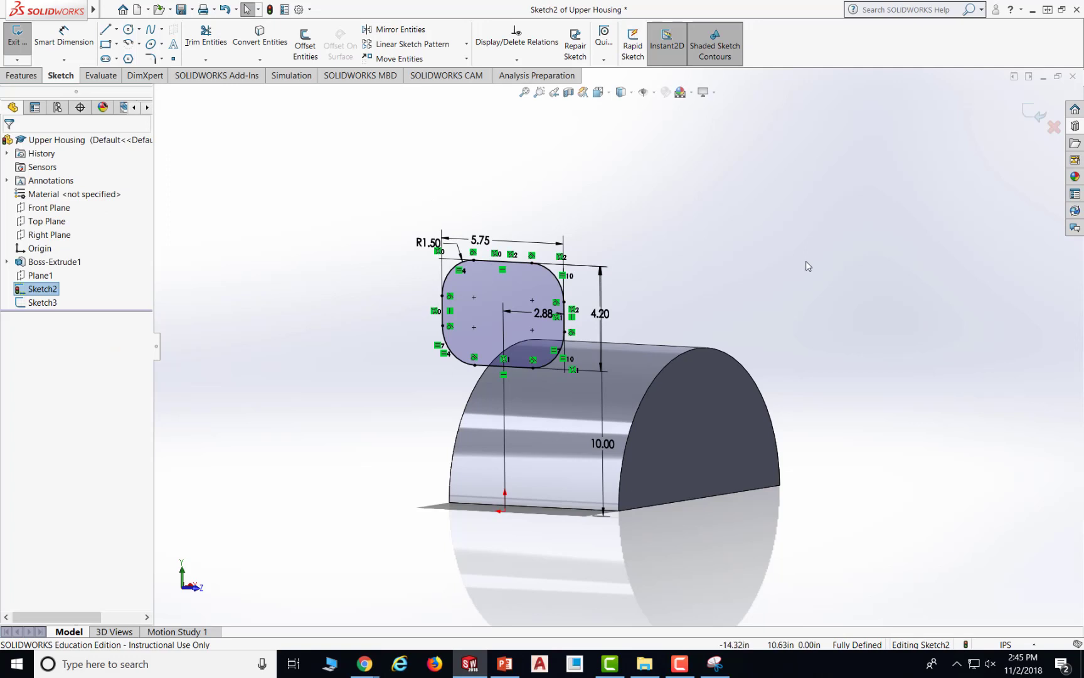
pyautogui.moveTo(750, 242)
pyautogui.mouseDown(button='middle')
pyautogui.moveTo(757, 287)
pyautogui.moveTo(723, 300)
pyautogui.moveTo(714, 290)
pyautogui.mouseUp(button='middle')
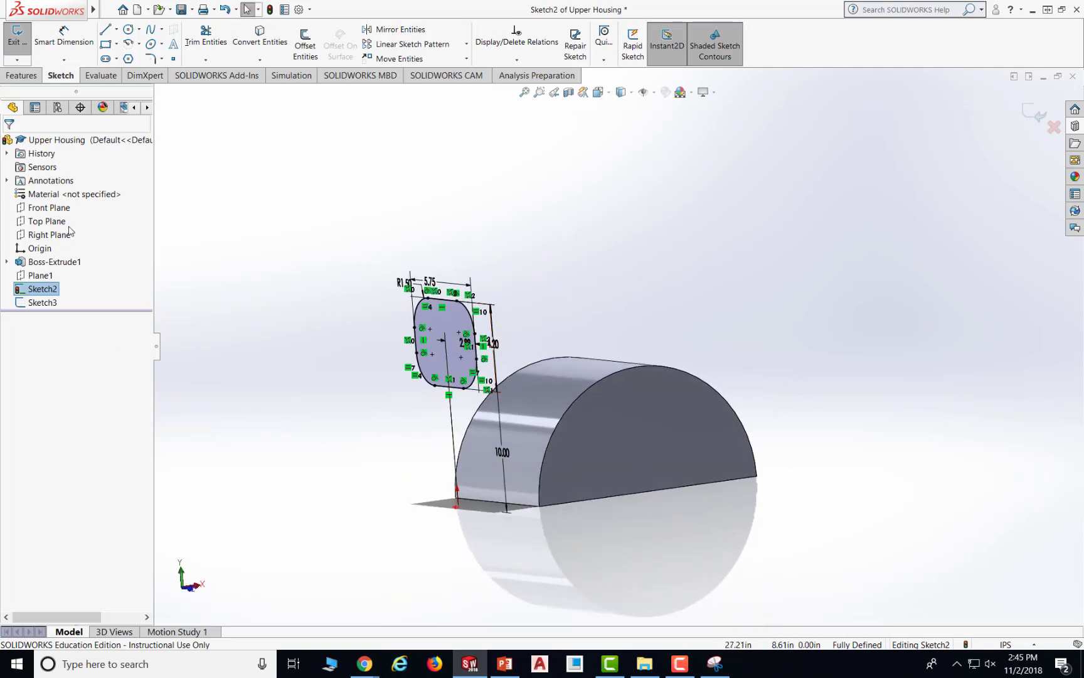
pyautogui.click(182, 8)
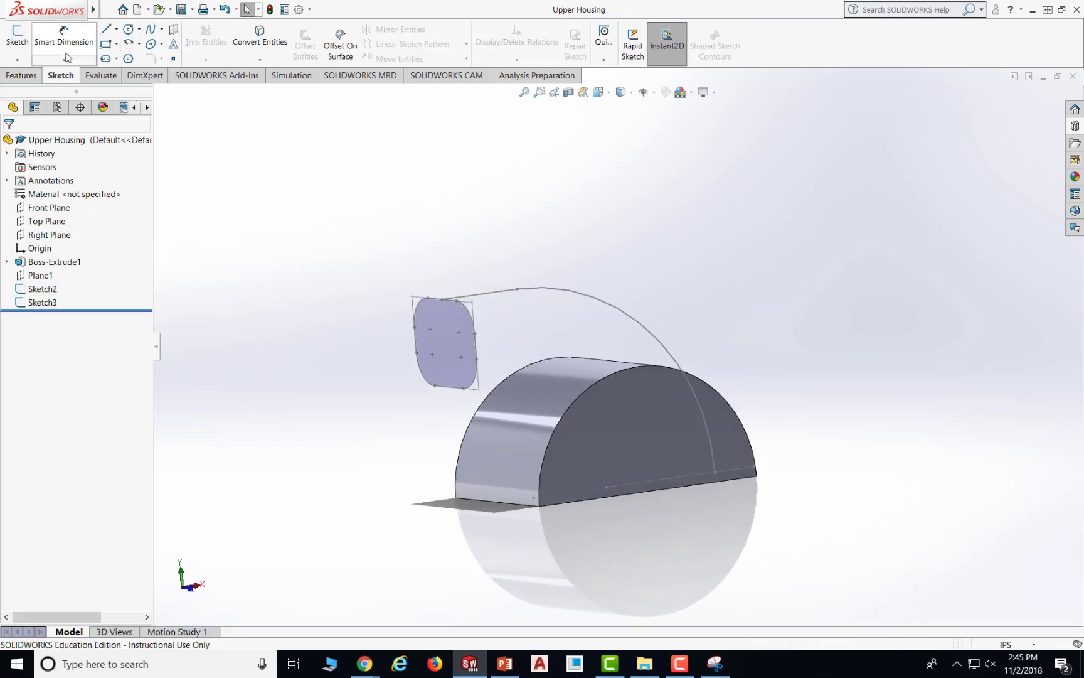
# - Create a Swept Boss/Base using Sketch2 as the profile and Sketch3 as the path
pyautogui.click(21, 75)
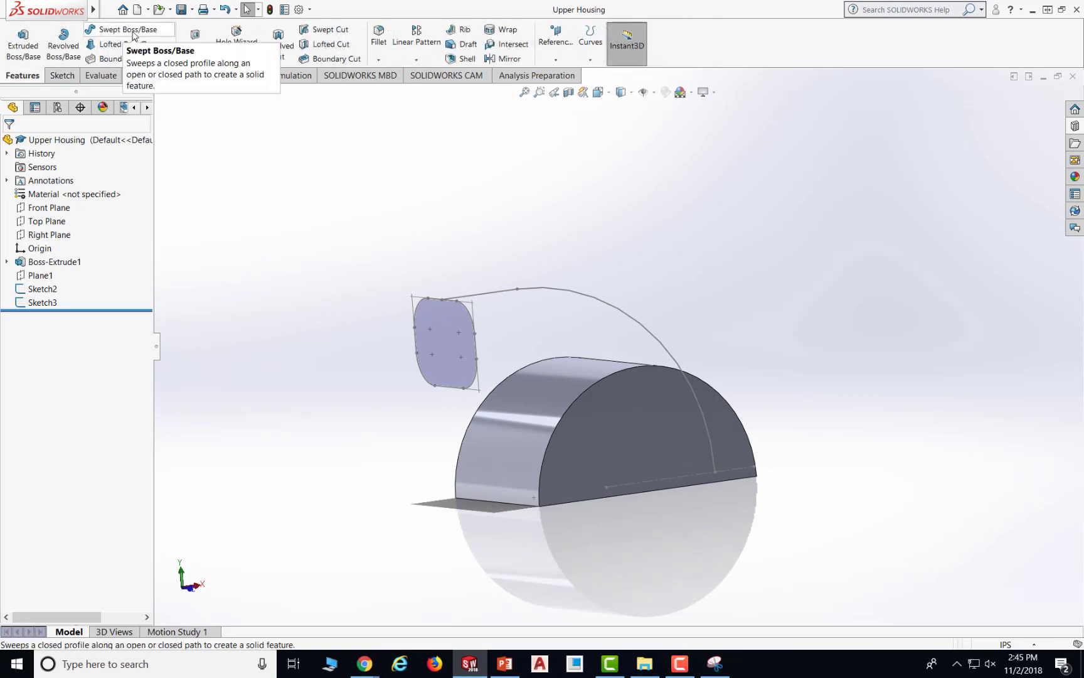
pyautogui.click(132, 32)
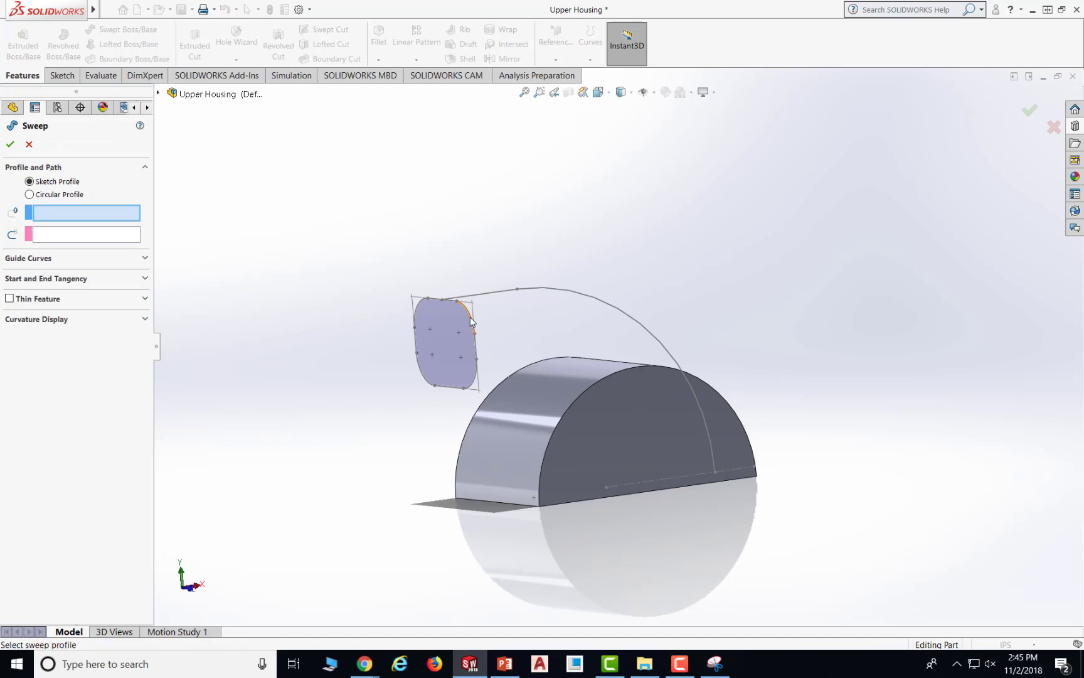
pyautogui.click(159, 93)
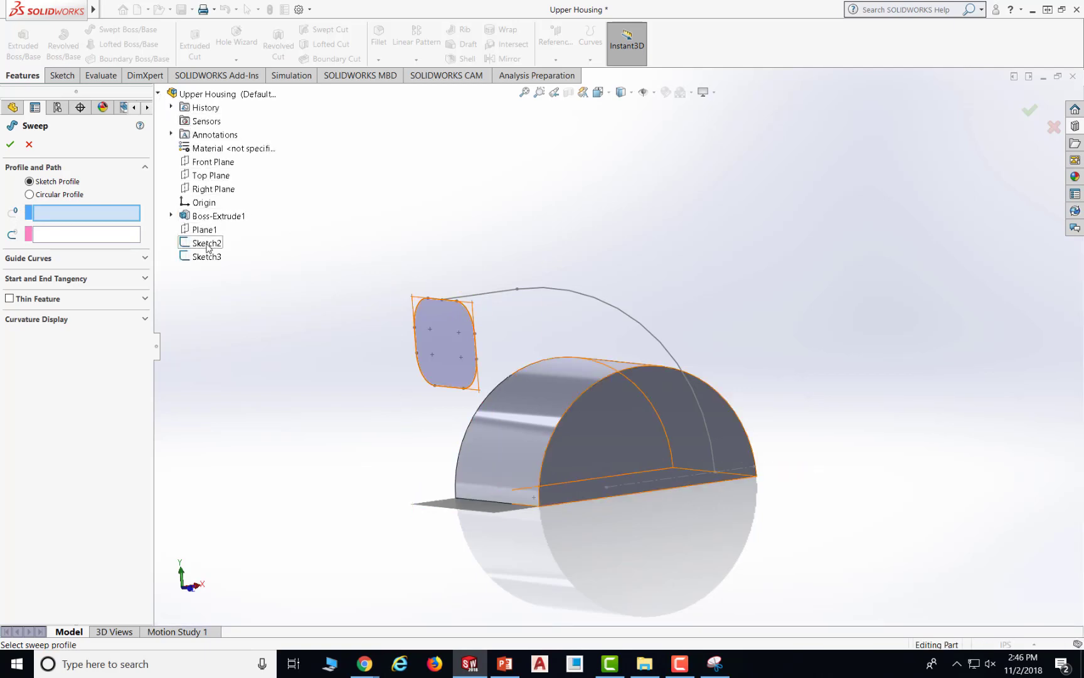
pyautogui.click(207, 245)
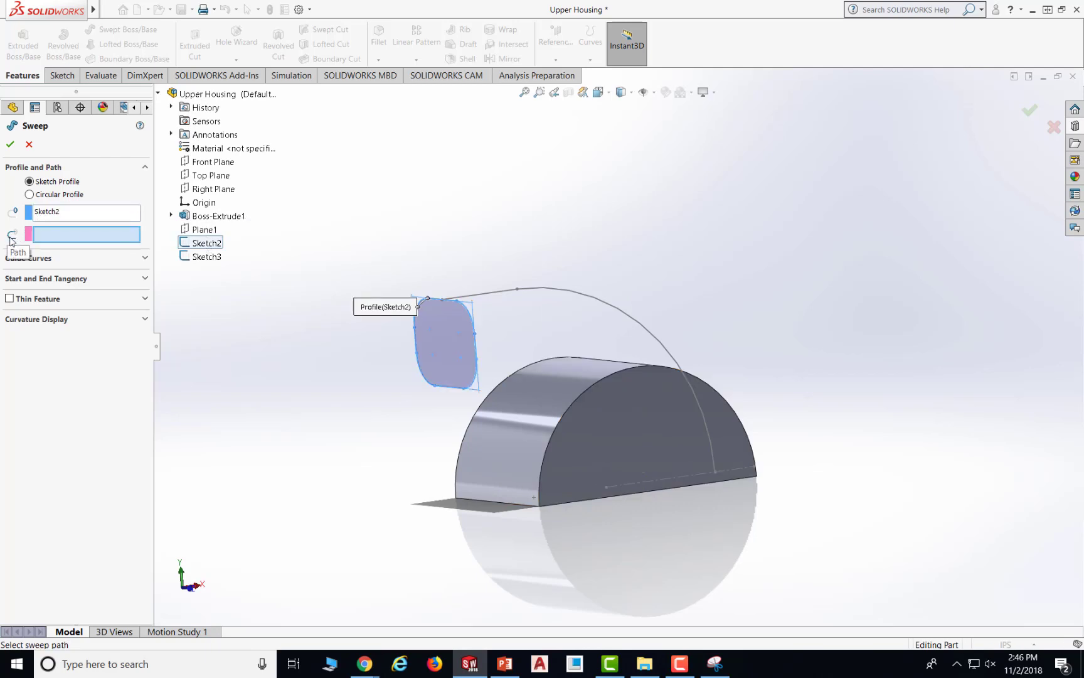
pyautogui.click(208, 259)
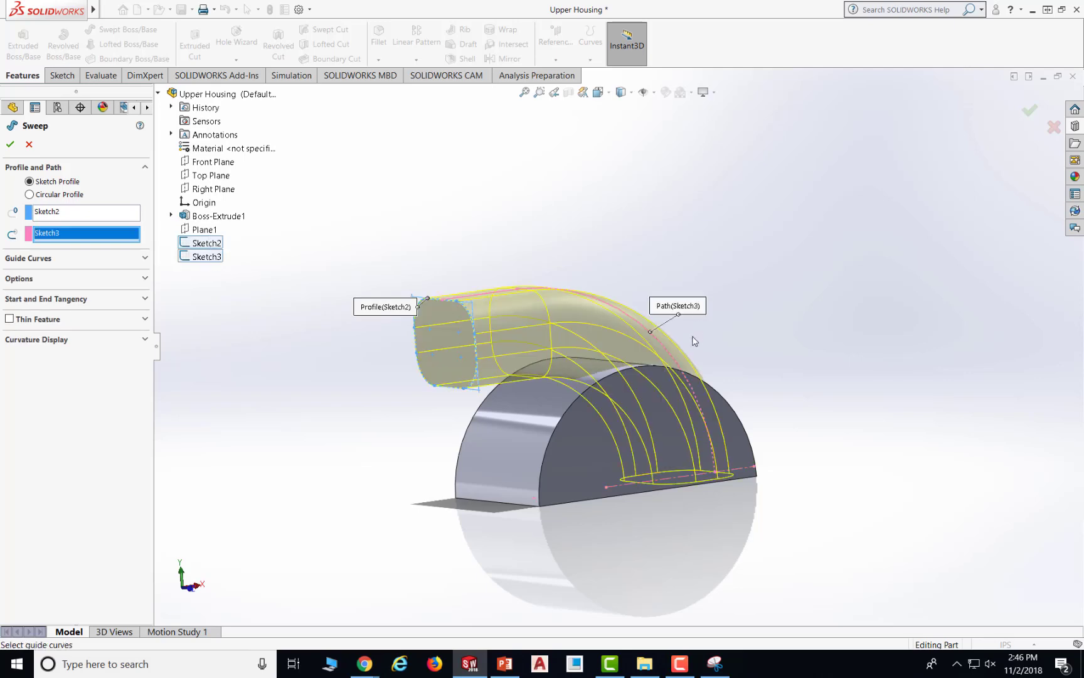
pyautogui.click(10, 146)
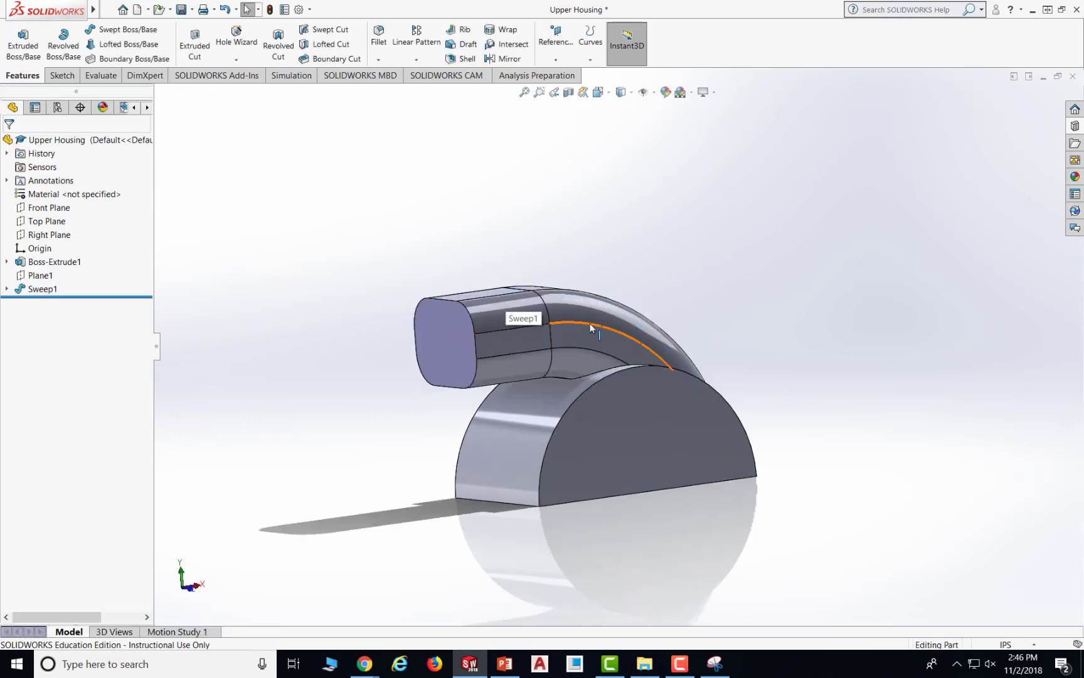
pyautogui.moveTo(842, 363); pyautogui.dragTo(543, 344, button='middle')
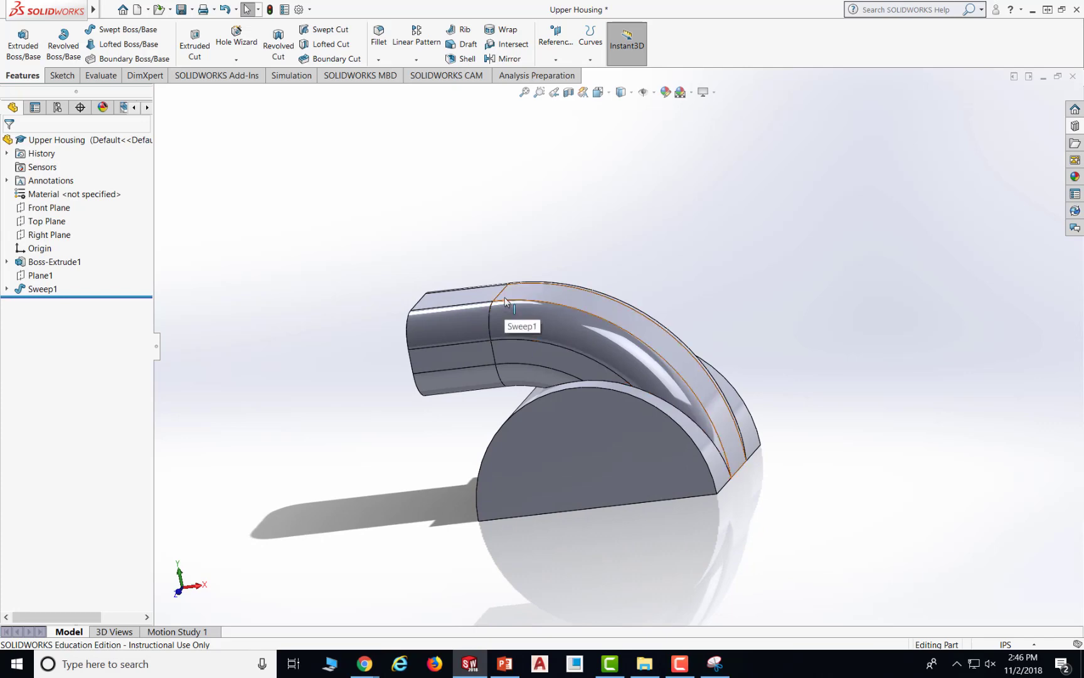
# - Switch to PowerPoint to check the Upper Housing dimensions and finished model on slides 34 and 35, and return to SOLIDWORKS
pyautogui.click(506, 664)
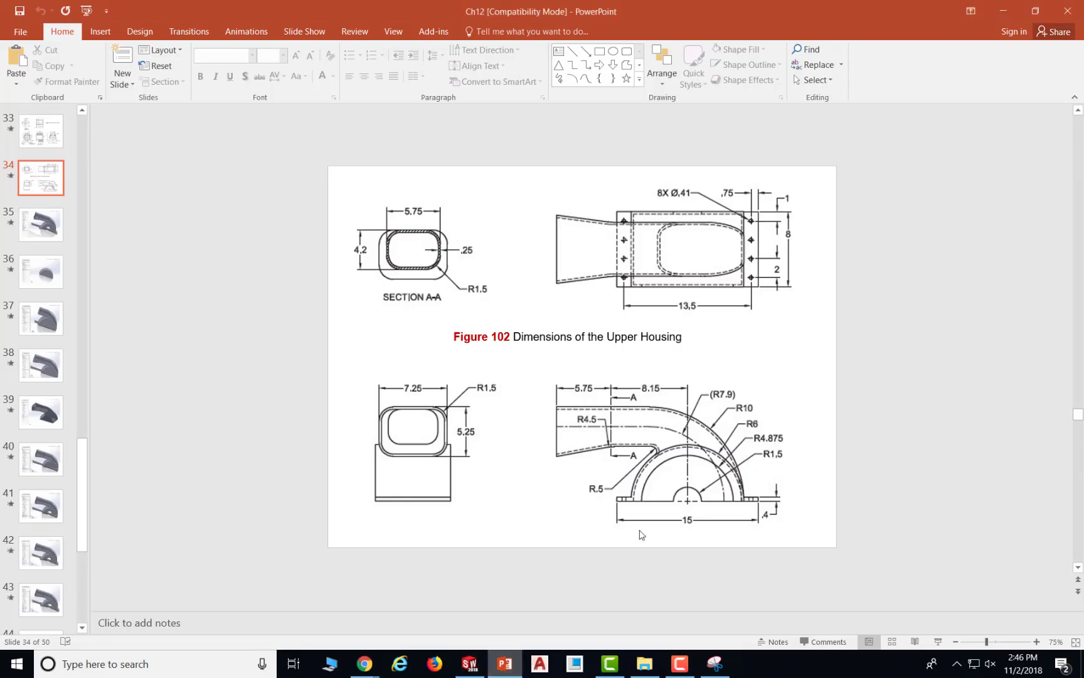
pyautogui.scroll(-1, 705, 502)
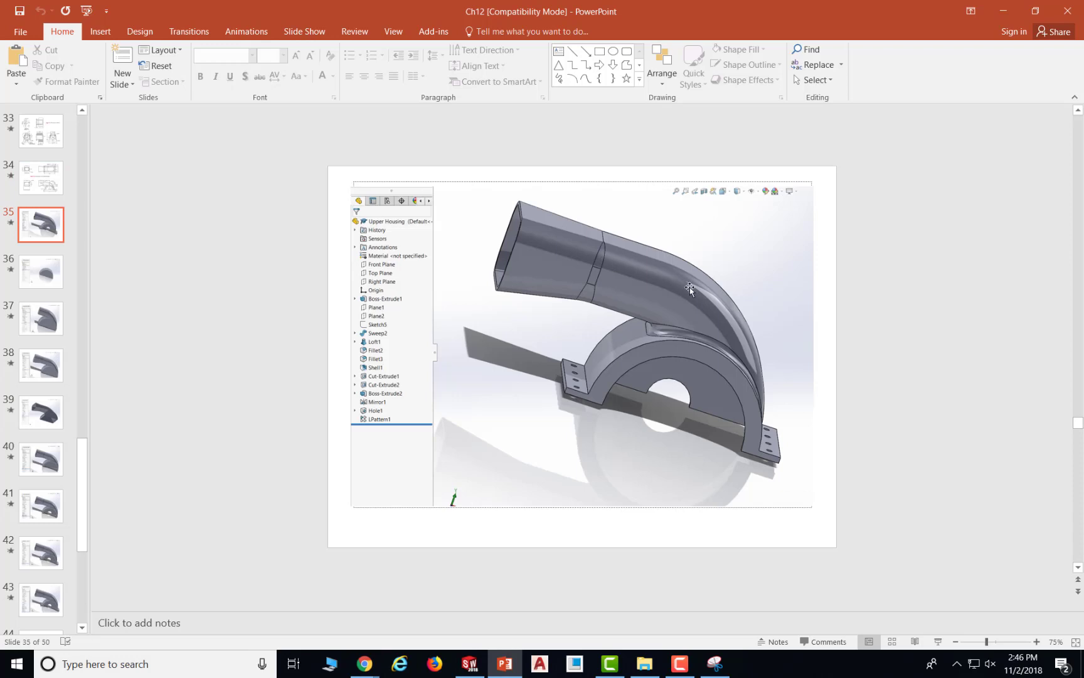
pyautogui.click(469, 664)
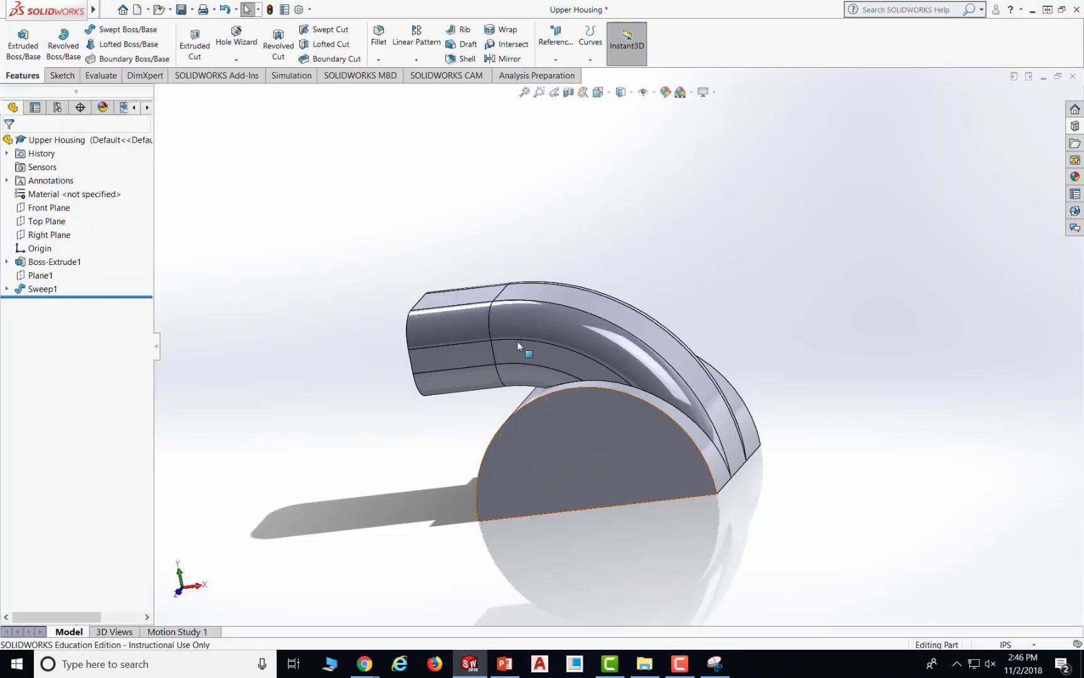
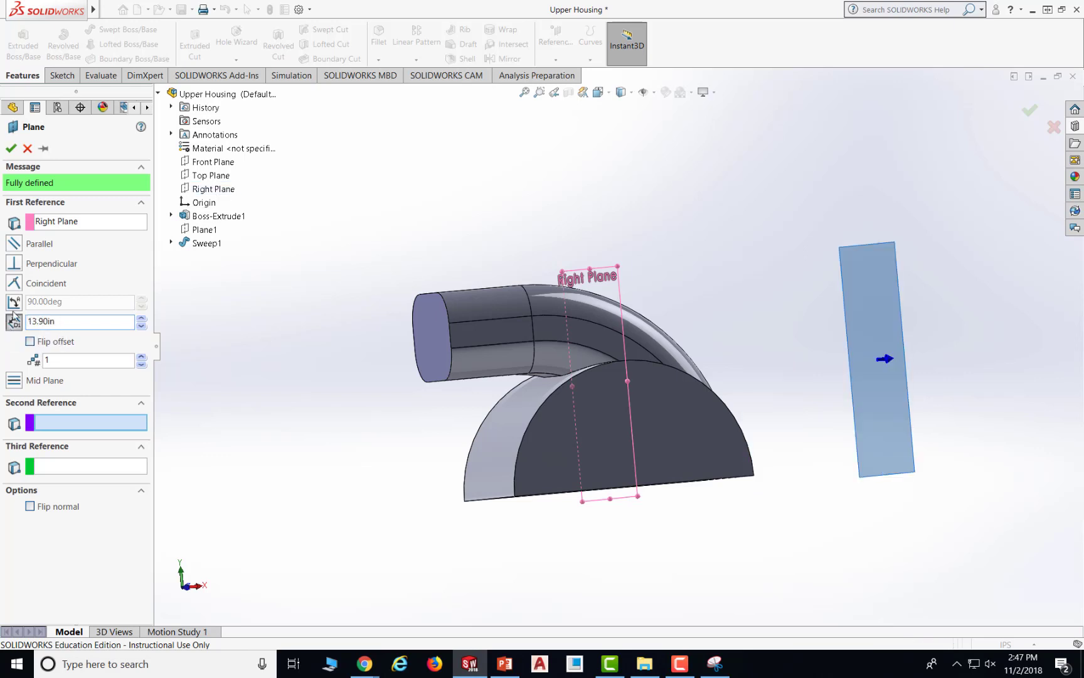
# - Create a plane offset 13.90 in from the Right Plane, flipped to the duct's open side, and enlarge its borders around the model
pyautogui.click(30, 342)
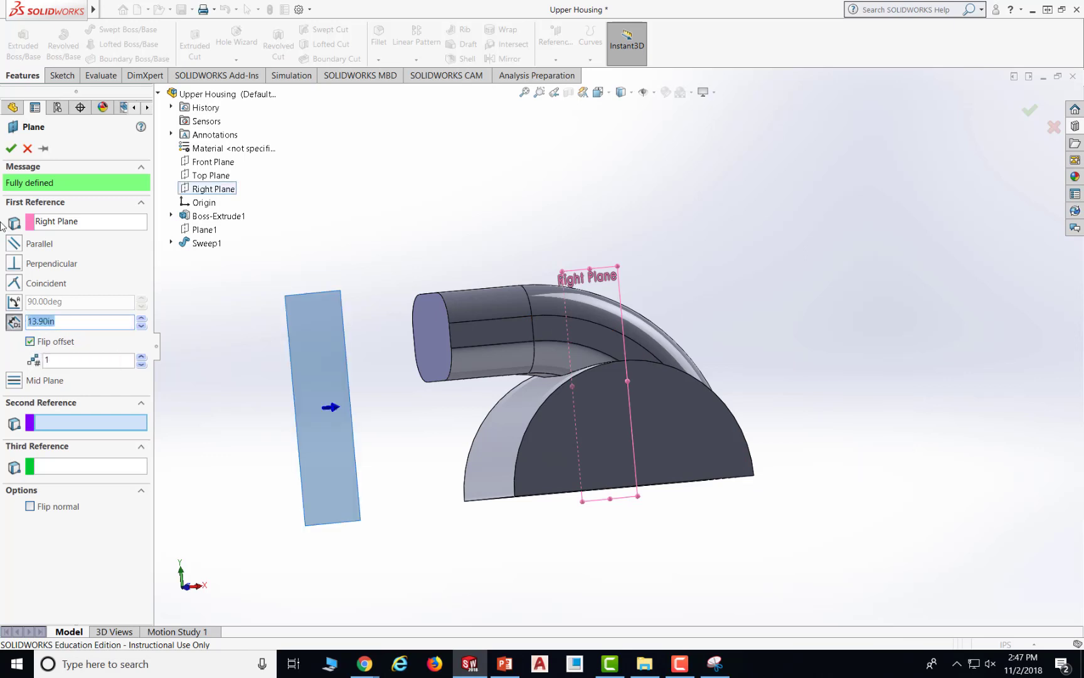
pyautogui.click(10, 150)
pyautogui.moveTo(421, 242); pyautogui.dragTo(511, 222, button='middle')
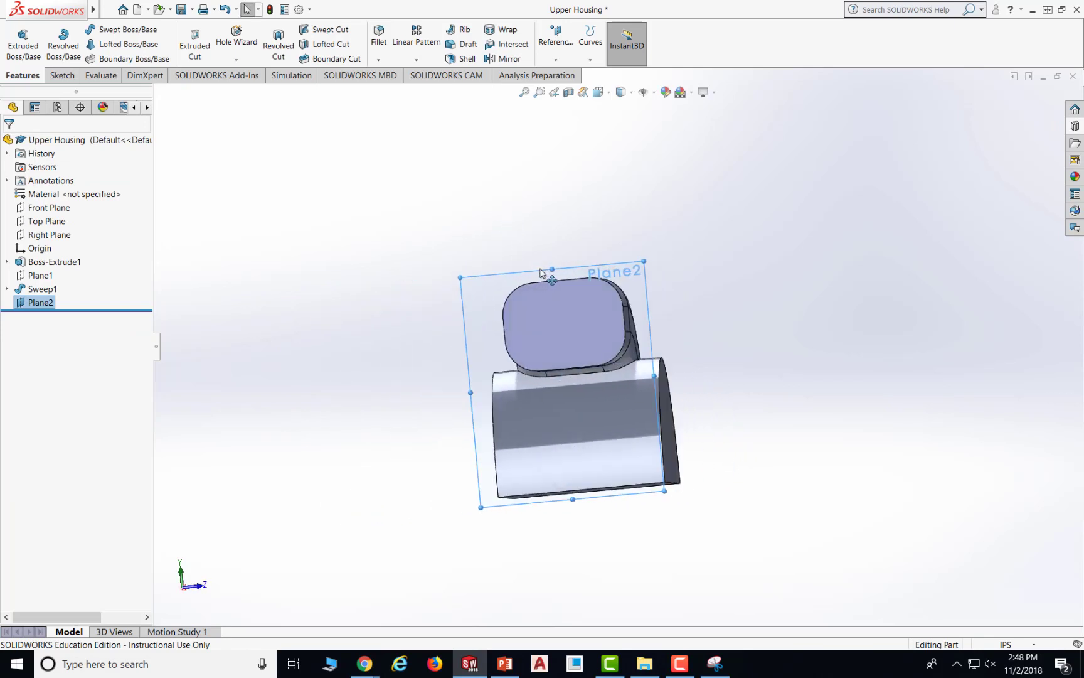
pyautogui.moveTo(550, 270); pyautogui.dragTo(563, 231)
pyautogui.moveTo(653, 356); pyautogui.dragTo(677, 348)
pyautogui.moveTo(469, 373); pyautogui.dragTo(439, 375)
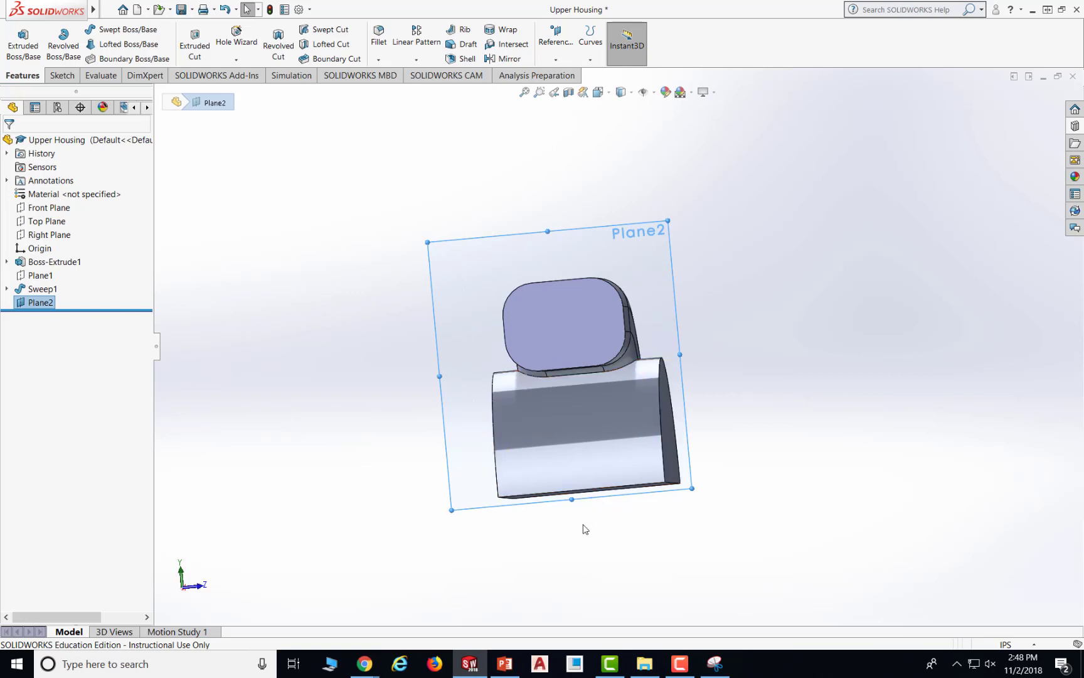
# - Raise Plane2's lower border and, in a new sketch on Plane2, draw a corner rectangle about 6.68 by 5.85 in around the duct's end face
pyautogui.moveTo(571, 485); pyautogui.dragTo(566, 433)
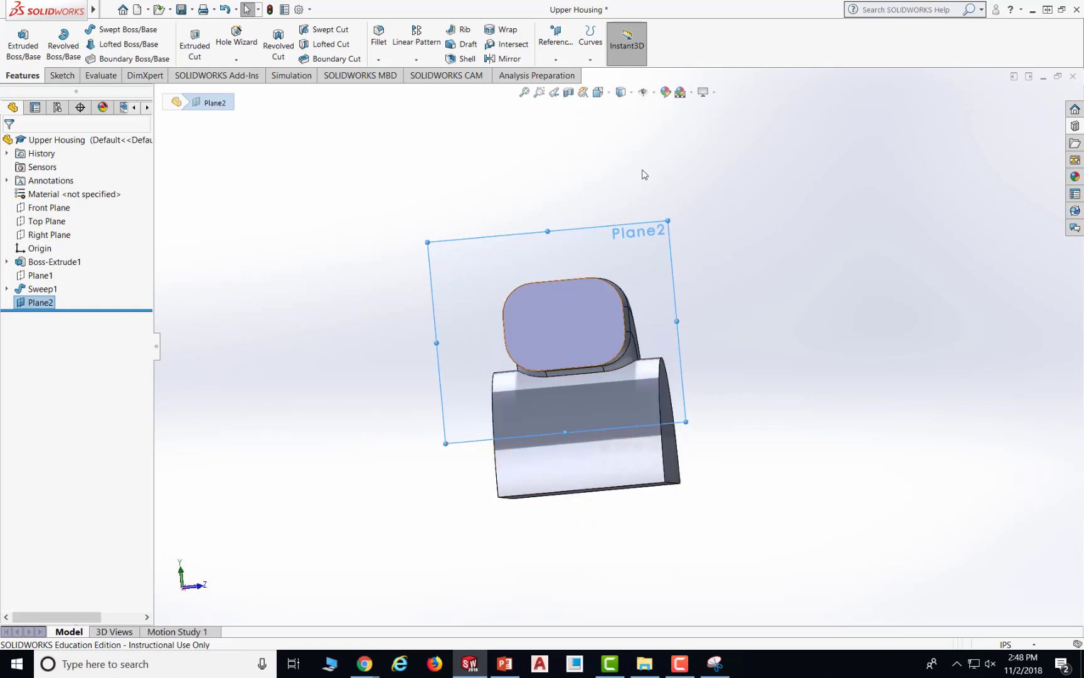
pyautogui.click(598, 92)
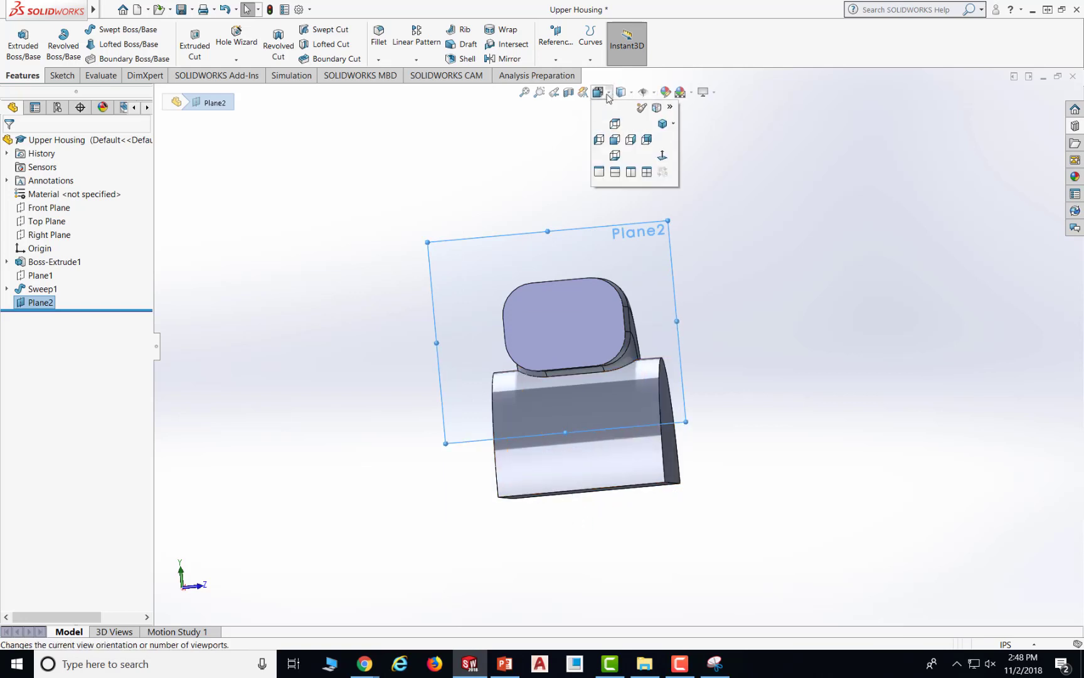
pyautogui.click(599, 140)
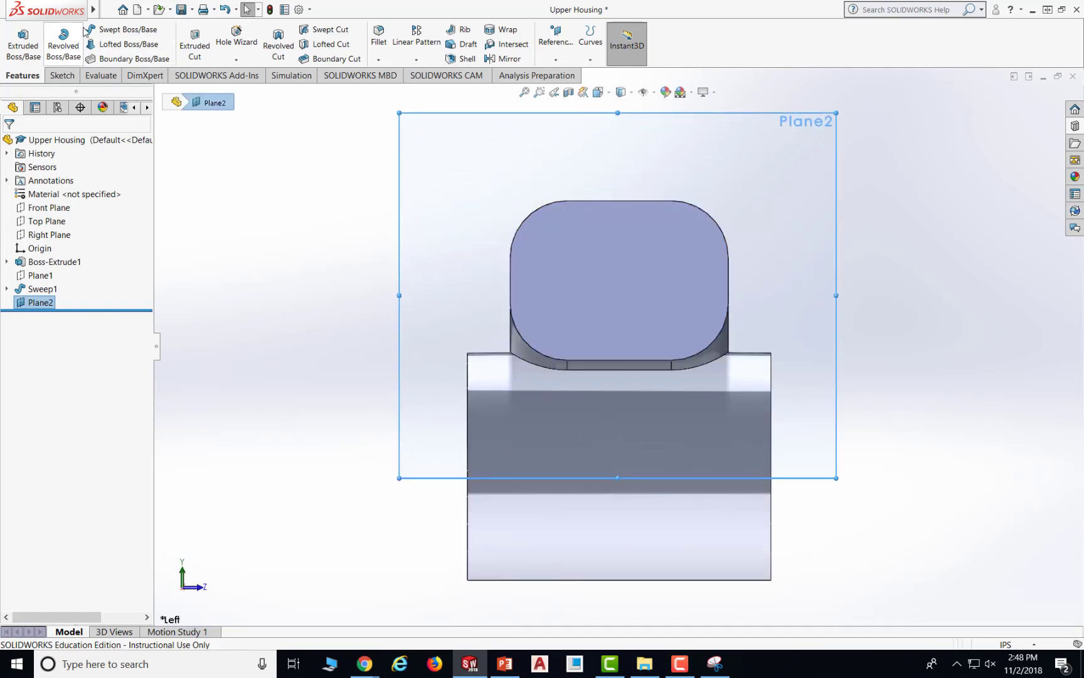
pyautogui.click(61, 76)
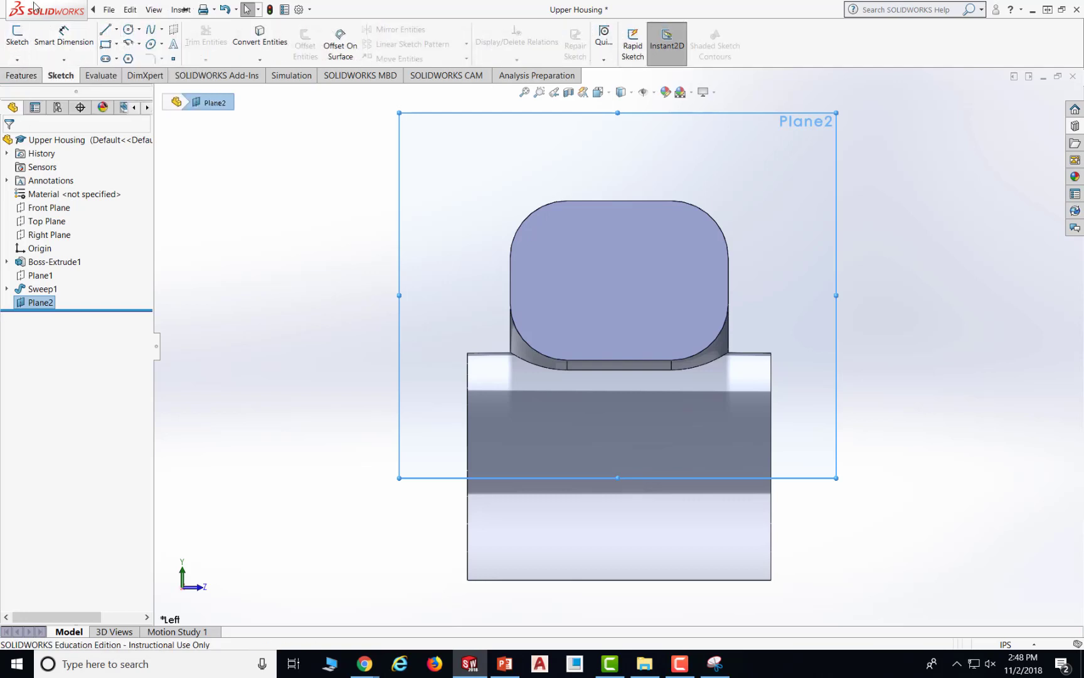
pyautogui.click(18, 38)
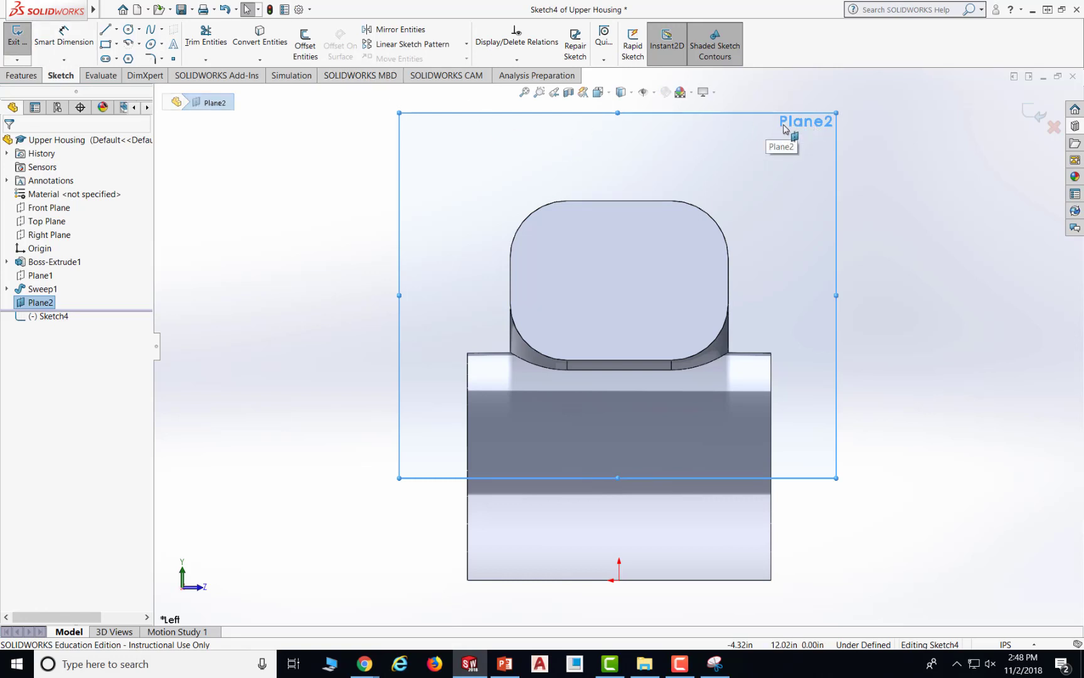
pyautogui.click(109, 46)
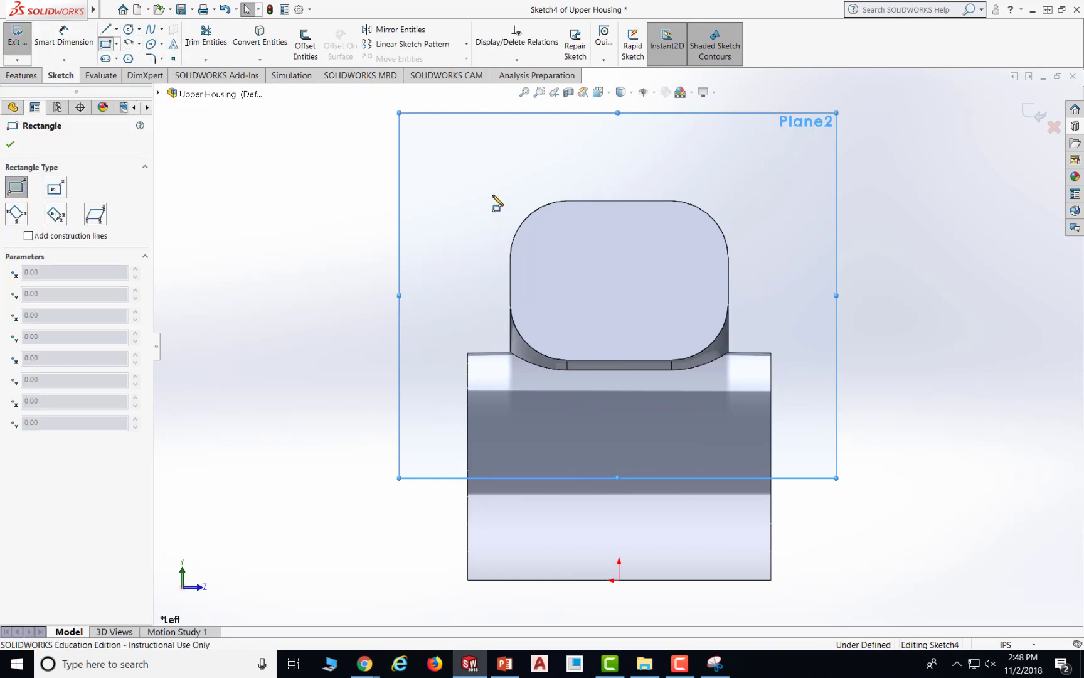
pyautogui.click(491, 163)
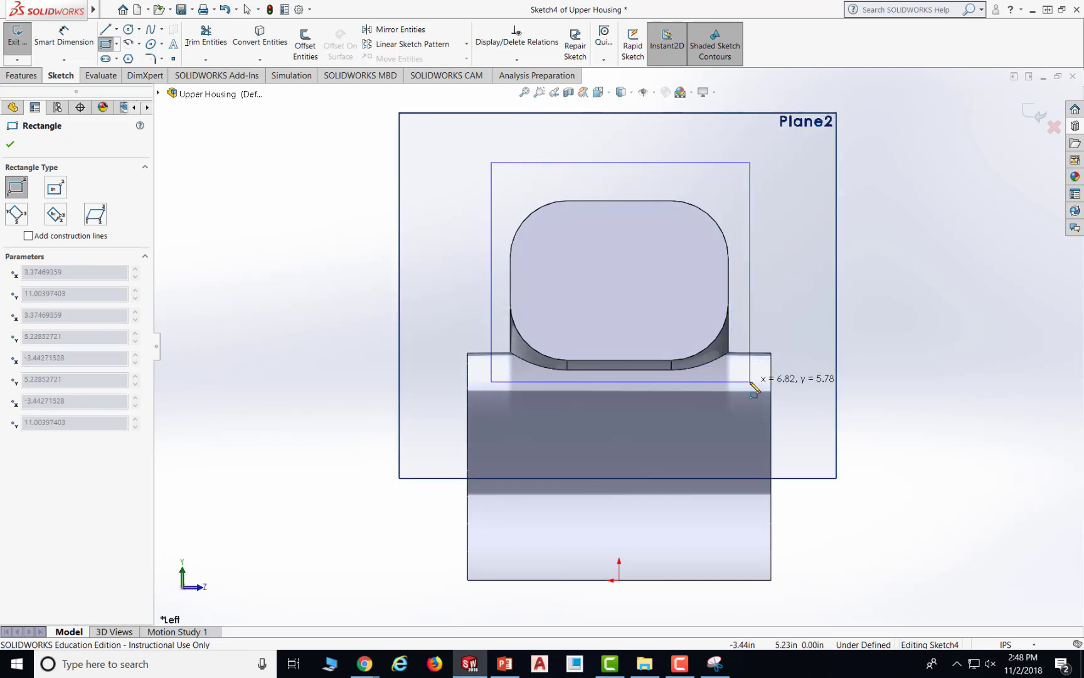
pyautogui.click(745, 384)
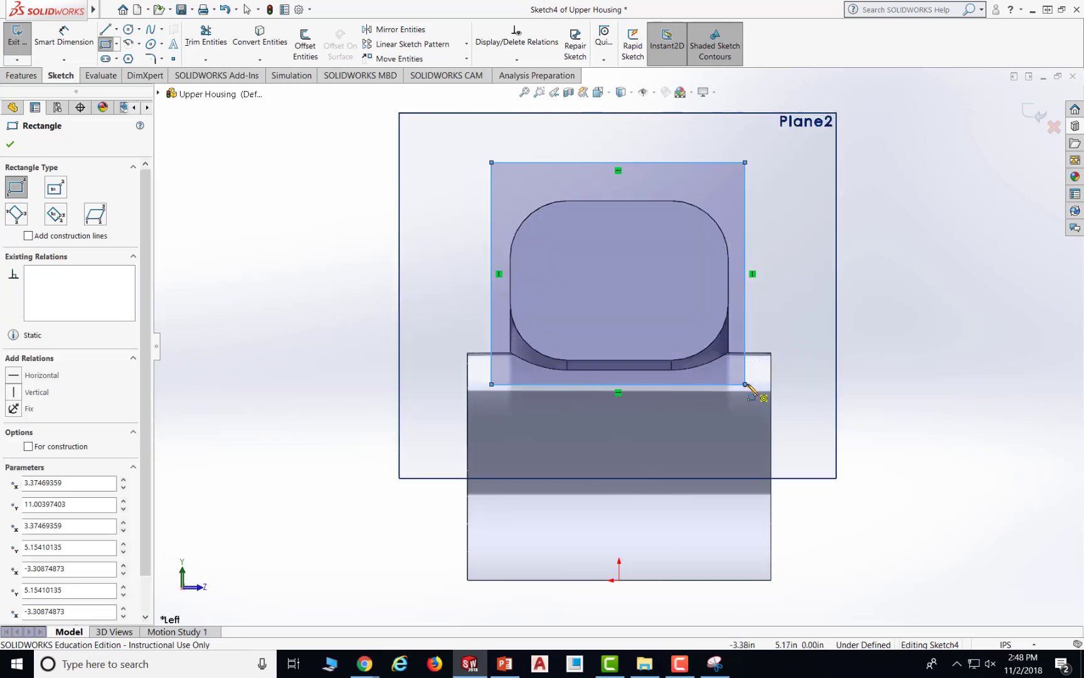
pyautogui.press('Escape')
# - Dimension the rectangle 7.25 in wide and 5.25 in high
pyautogui.click(58, 34)
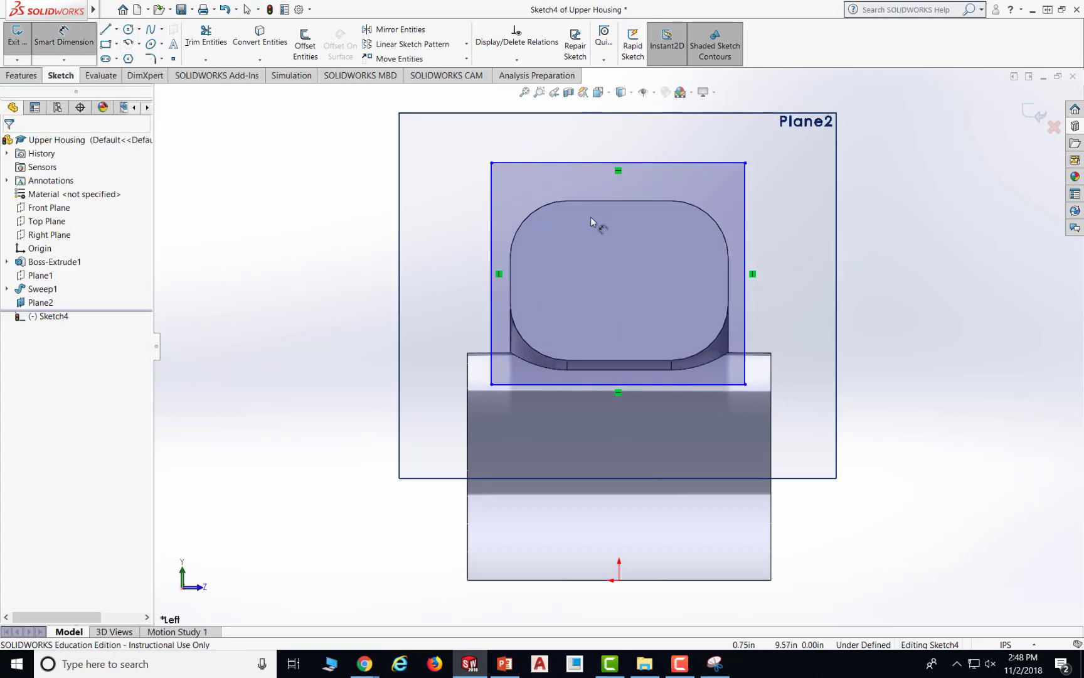
pyautogui.click(578, 164)
pyautogui.click(597, 142)
pyautogui.write('7.25')
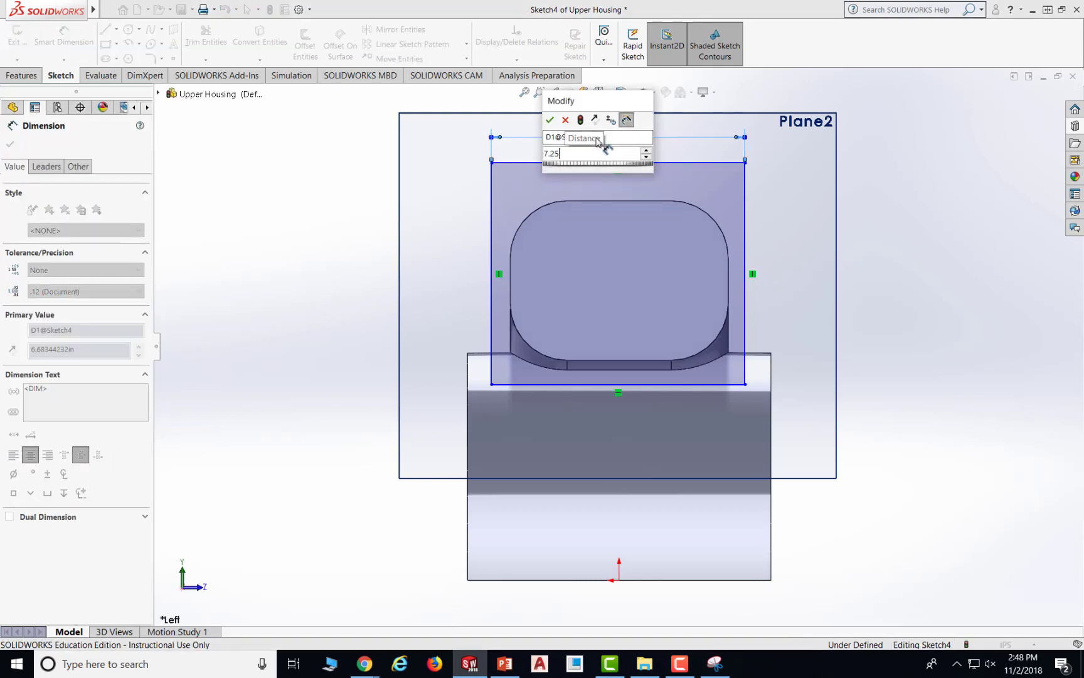
pyautogui.press('Return')
pyautogui.click(746, 214)
pyautogui.click(804, 249)
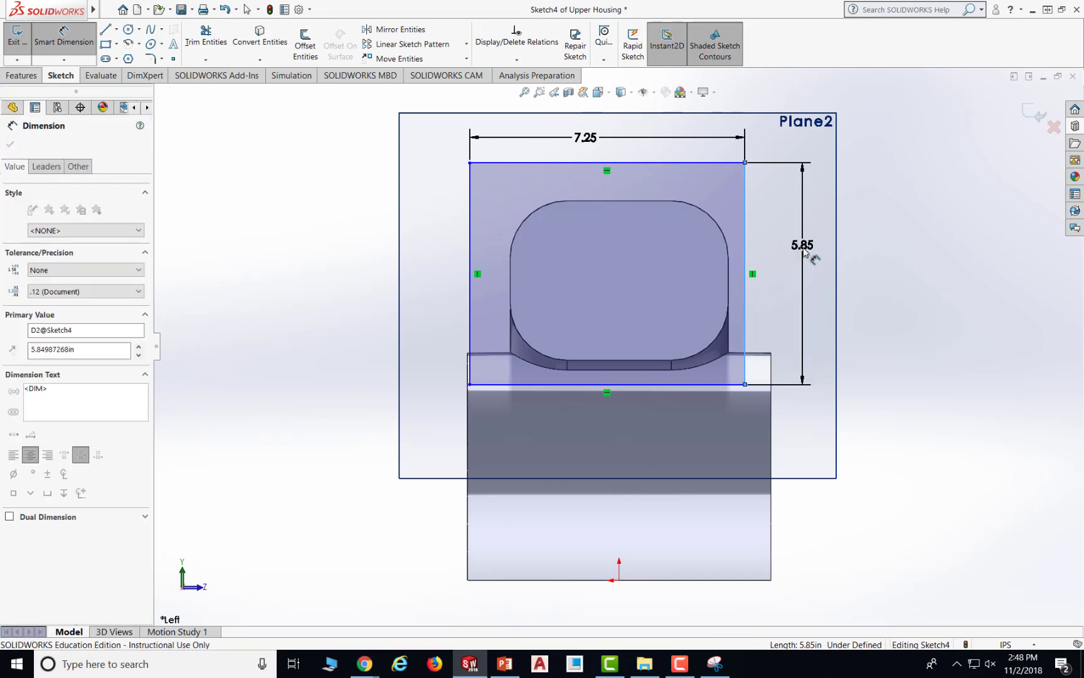
pyautogui.write('5.25')
pyautogui.press('Return')
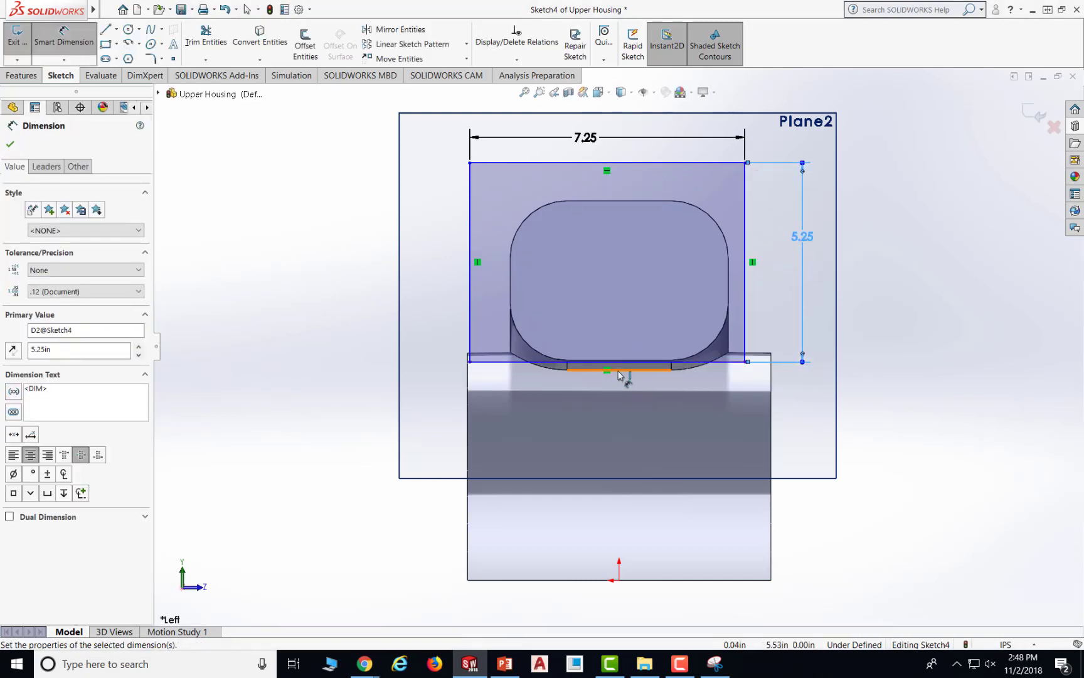
# - Center the rectangle horizontally by dimensioning its upper corner 7.25/2 in from the origin
pyautogui.click(620, 580)
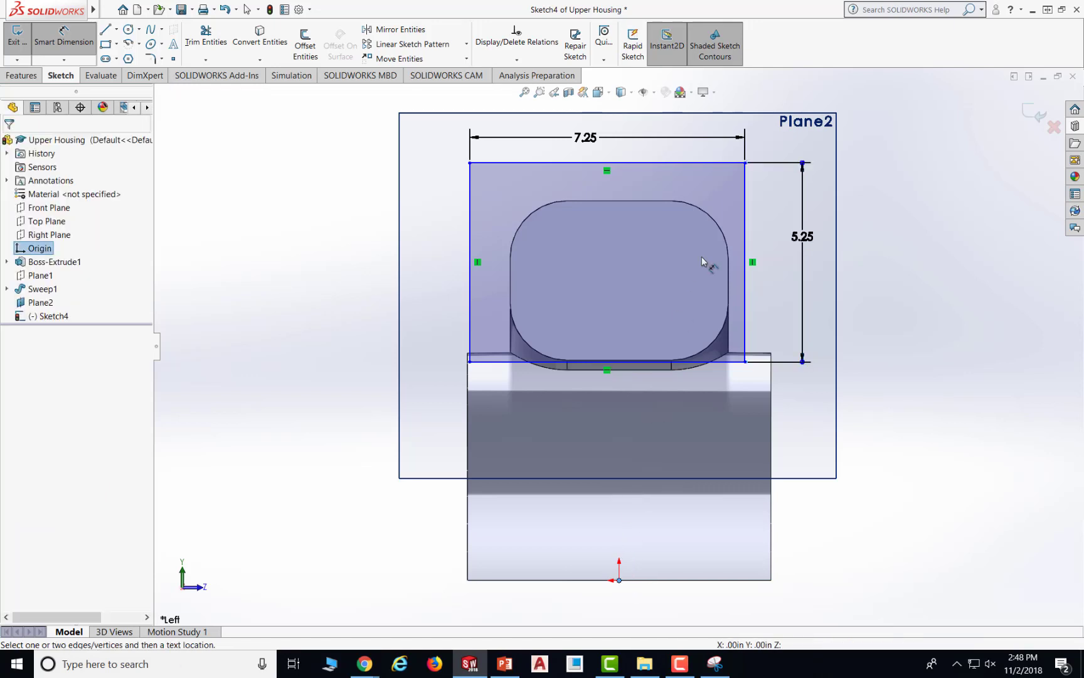
pyautogui.click(745, 162)
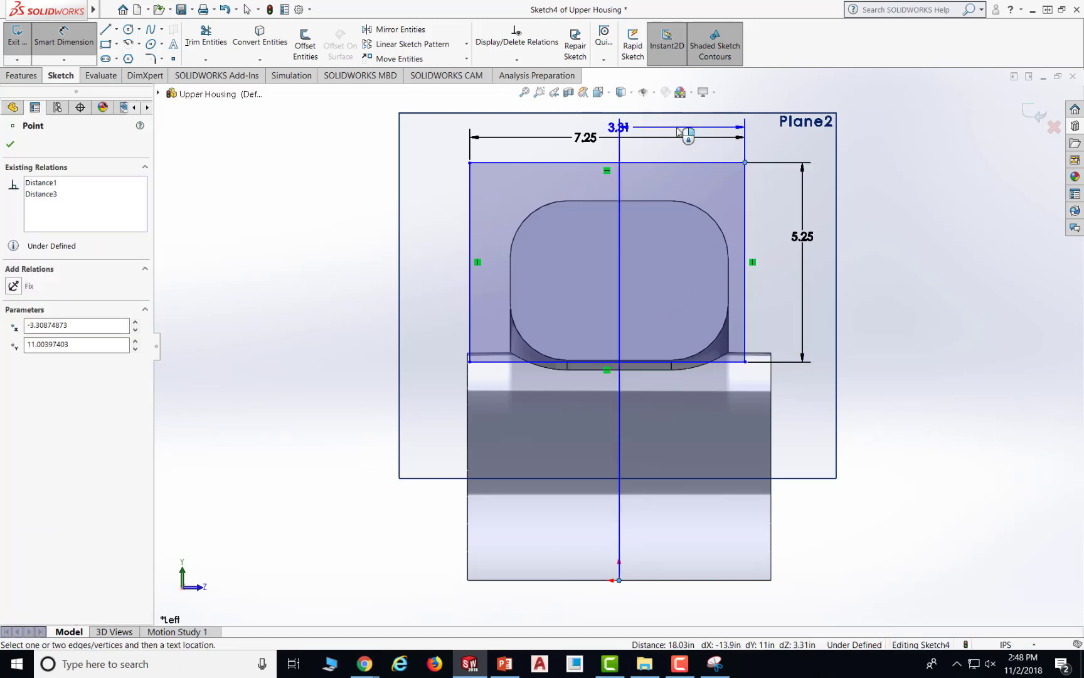
pyautogui.click(686, 127)
pyautogui.write('7.25/2')
pyautogui.press('Return')
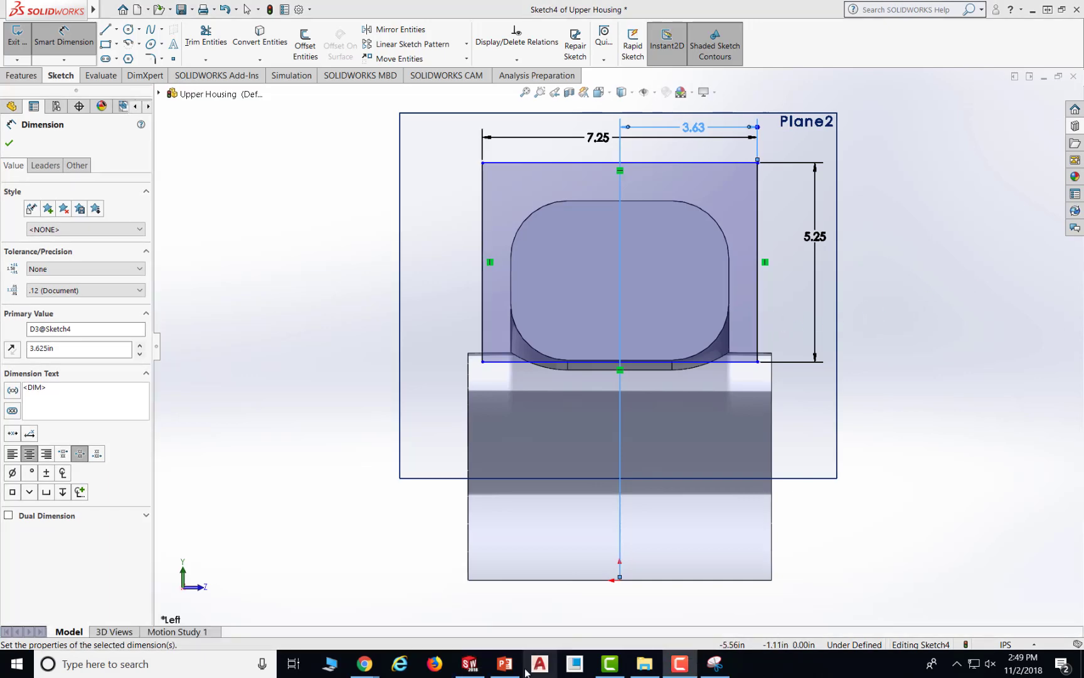
# - Dimension the rectangle's top edge 10 in above the origin, checking the drawing on PowerPoint slide 34, and save the part in SOLIDWORKS
pyautogui.click(505, 664)
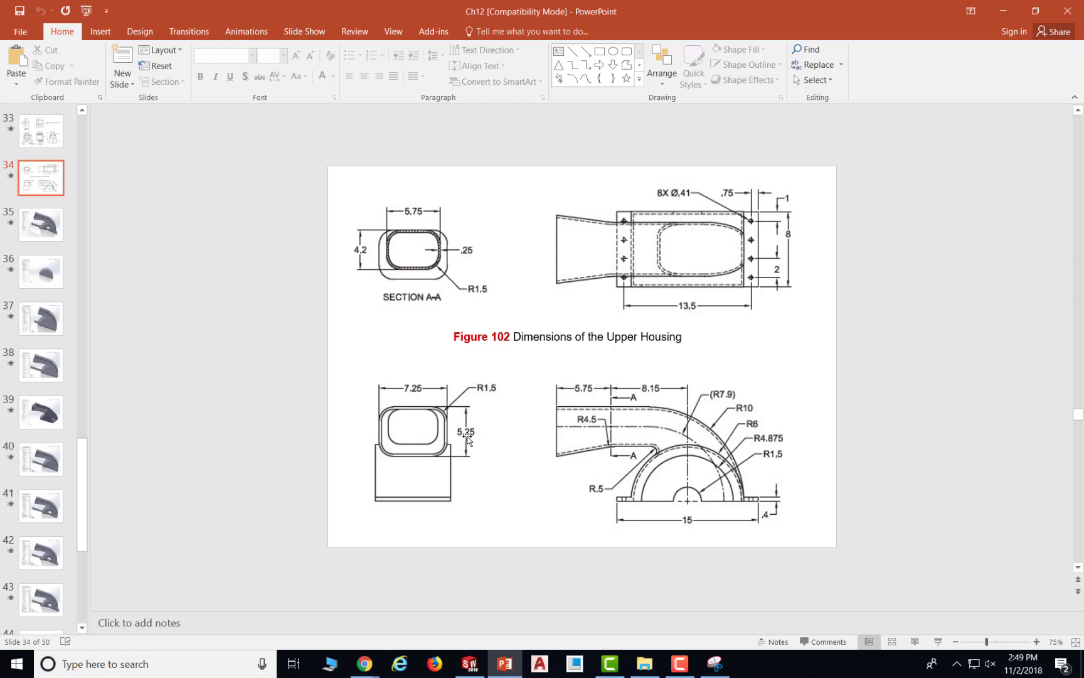
pyautogui.click(469, 663)
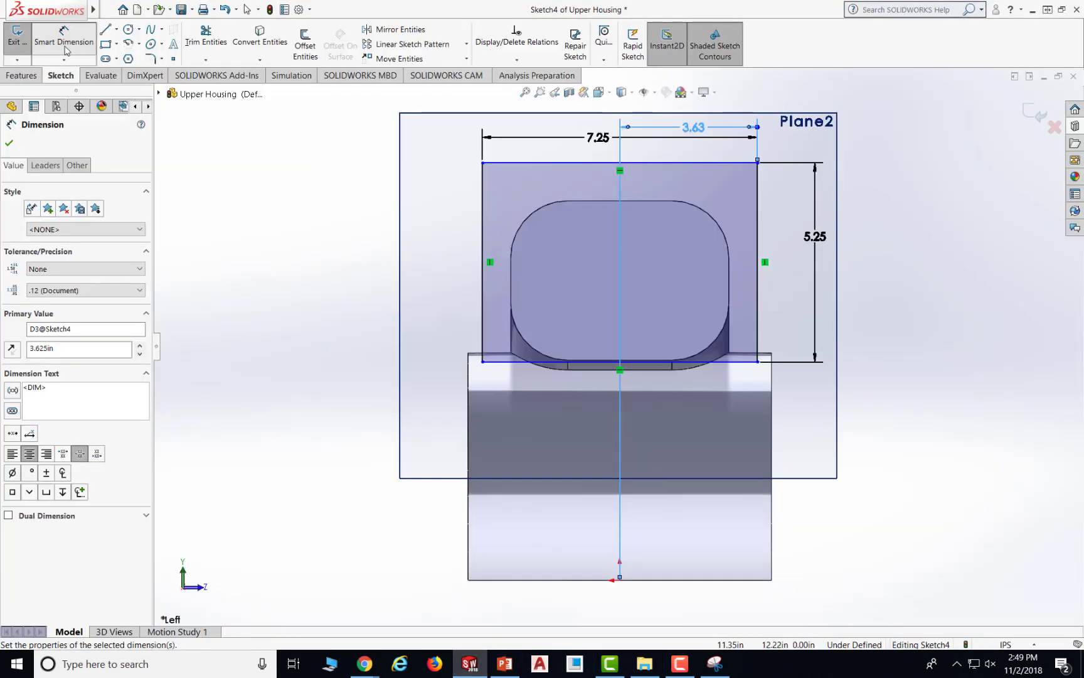
pyautogui.click(616, 167)
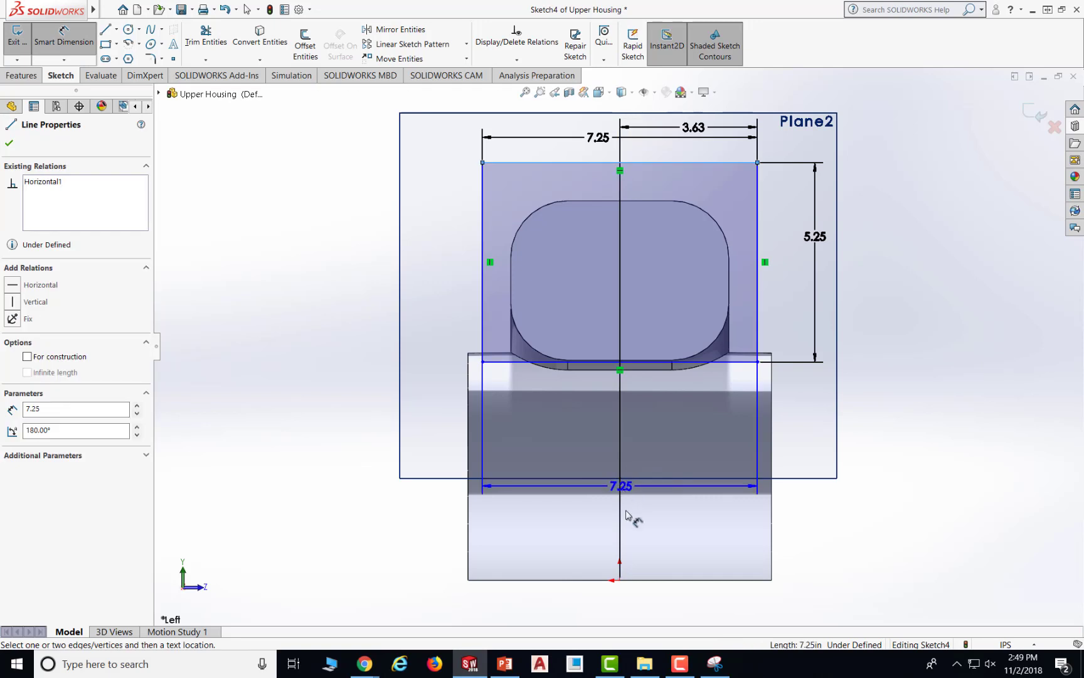
pyautogui.click(620, 580)
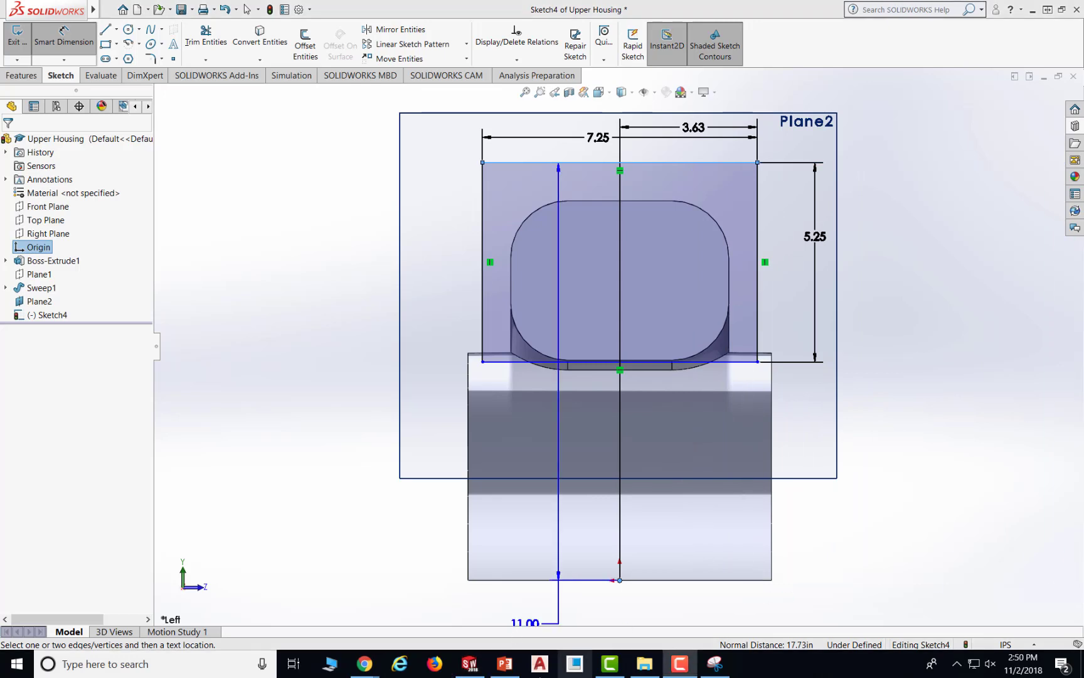
pyautogui.click(505, 663)
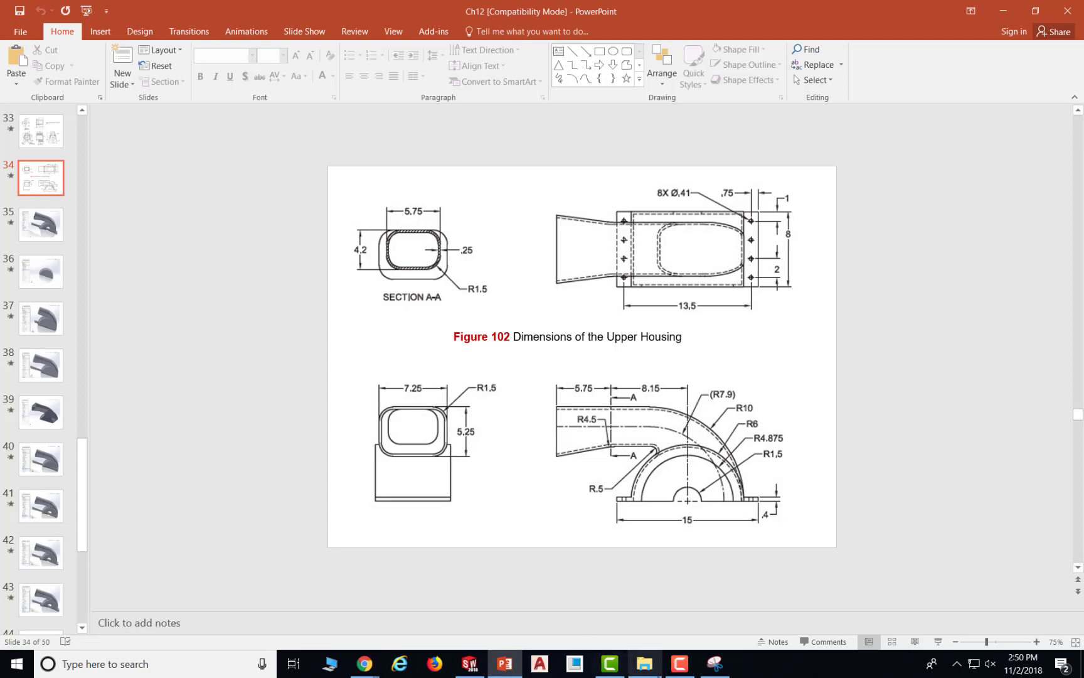
pyautogui.click(469, 663)
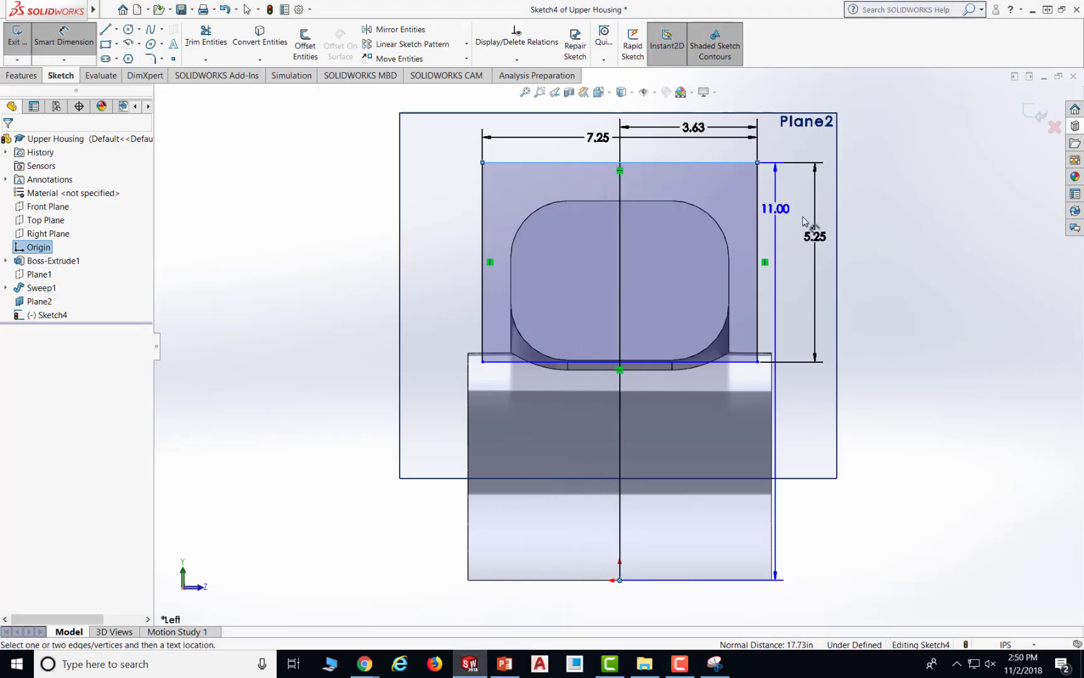
pyautogui.click(872, 302)
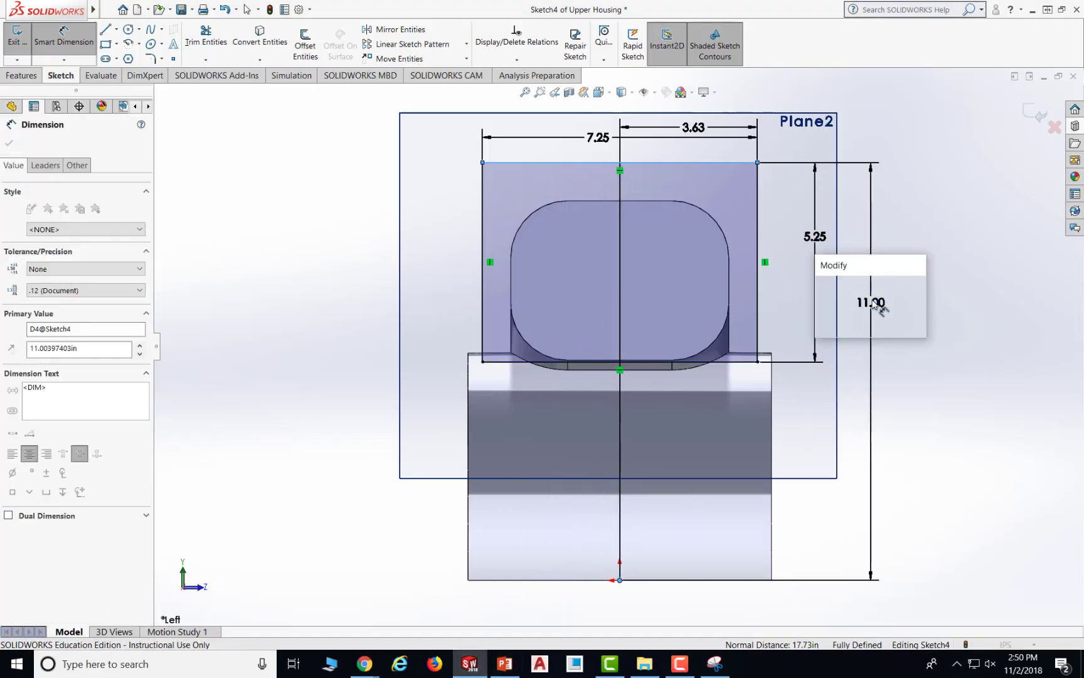
pyautogui.write('10')
pyautogui.press('Return')
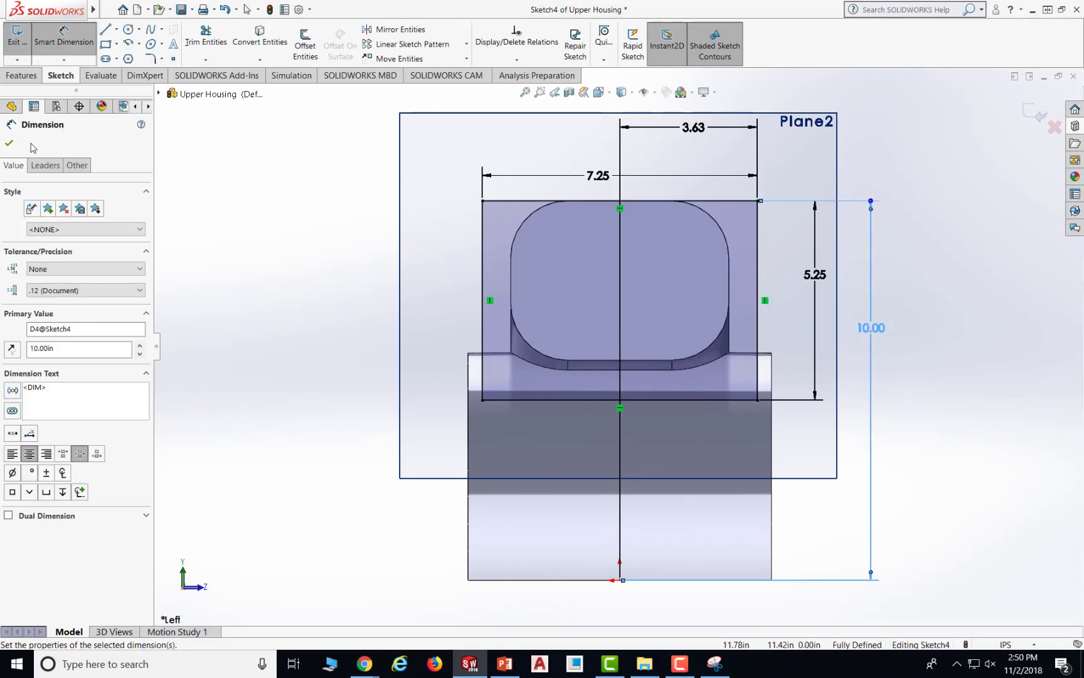
pyautogui.click(9, 143)
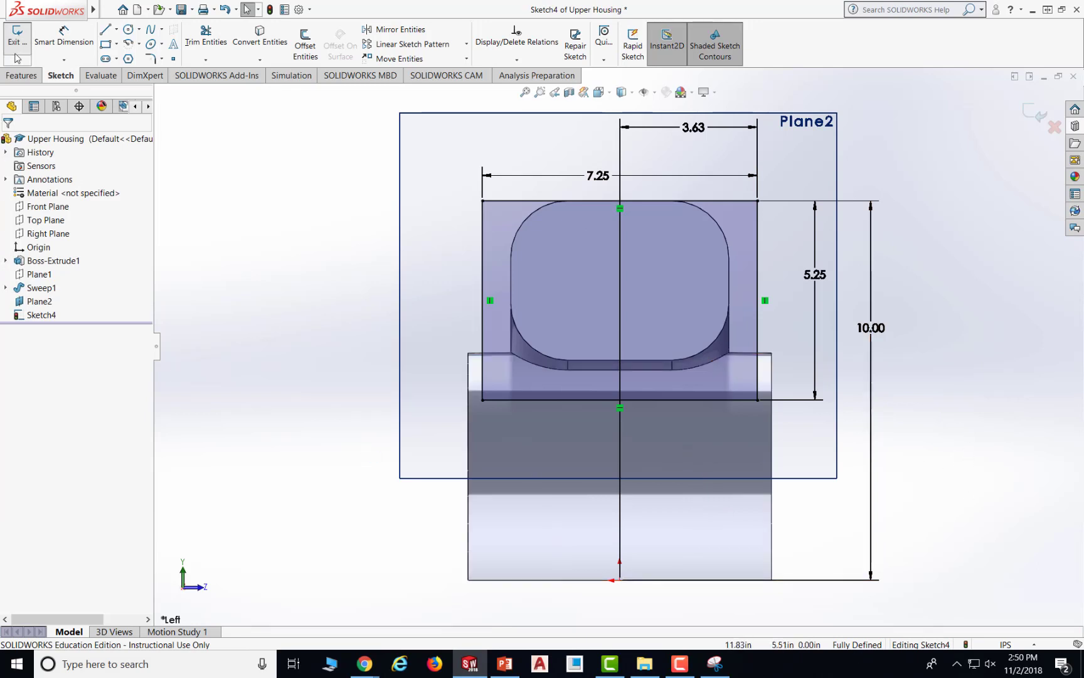
pyautogui.click(181, 10)
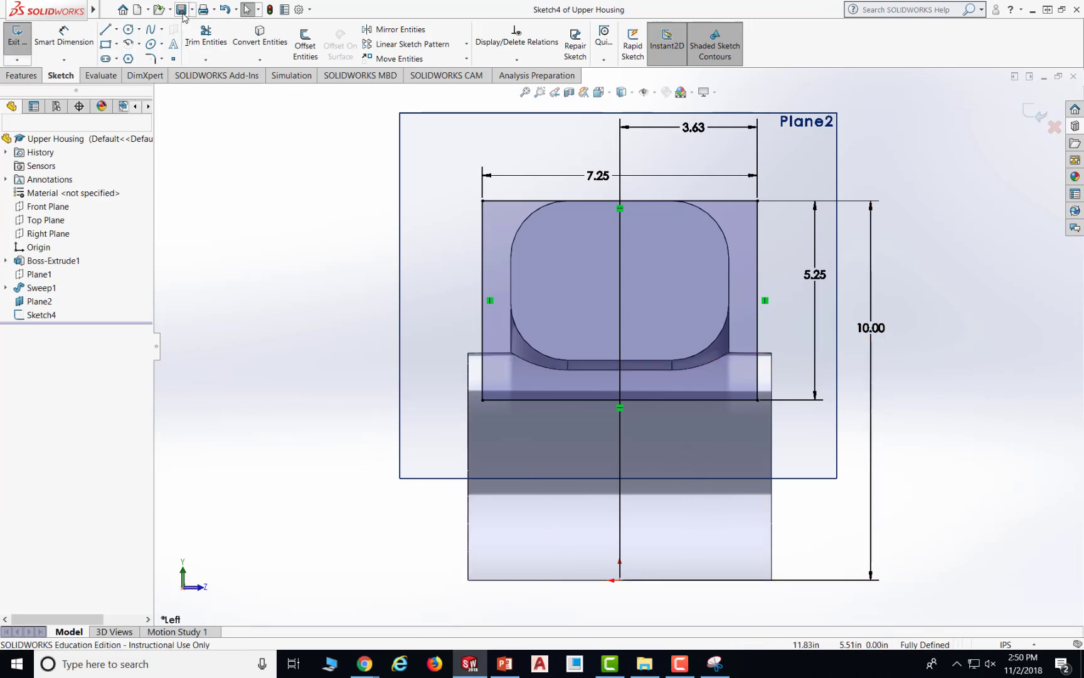
# - Apply a 1.50 in Sketch Fillet to all four corners of the 7.25 by 5.25 in rectangle
pyautogui.moveTo(911, 284)
pyautogui.mouseDown(button='middle')
pyautogui.moveTo(863, 276)
pyautogui.moveTo(914, 277)
pyautogui.mouseUp(button='middle')
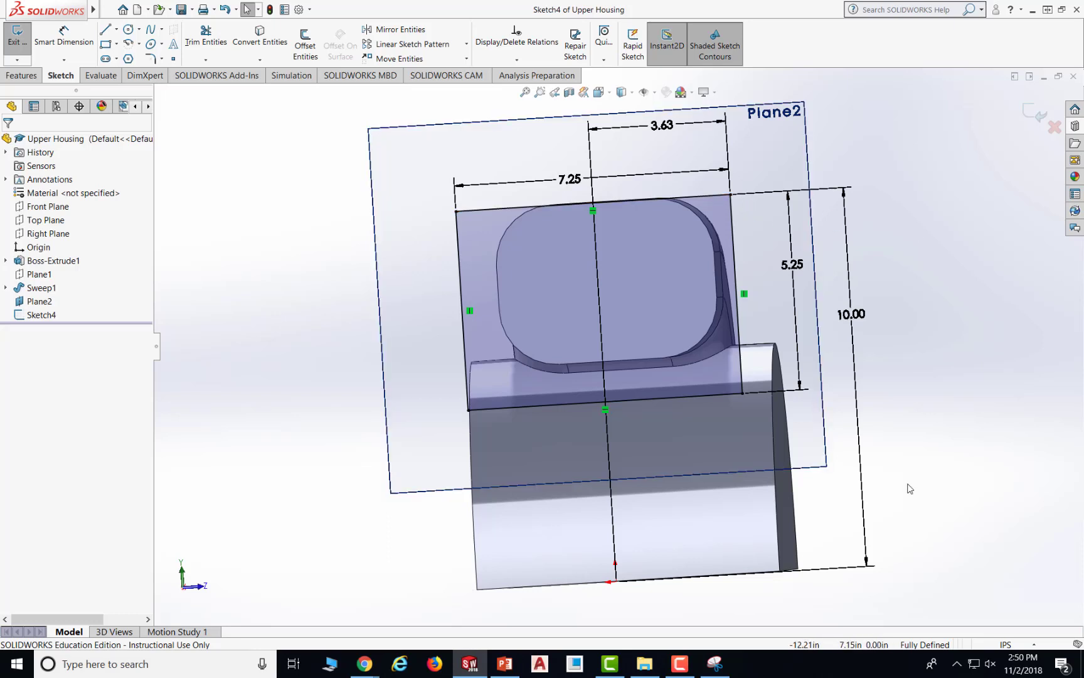
pyautogui.click(608, 93)
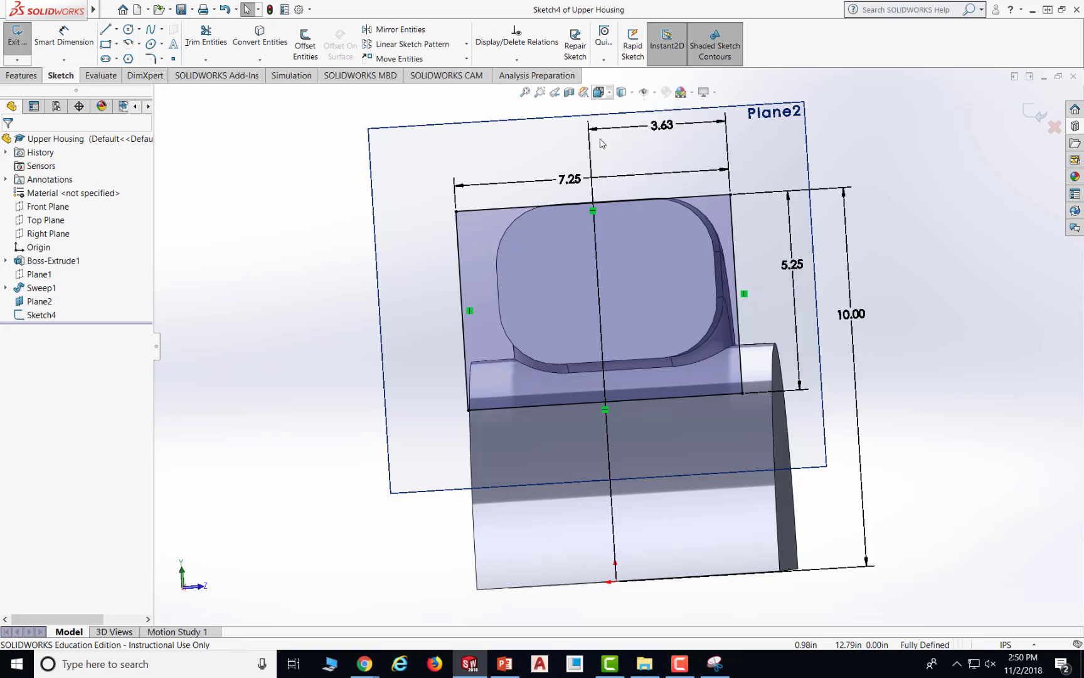
pyautogui.click(599, 140)
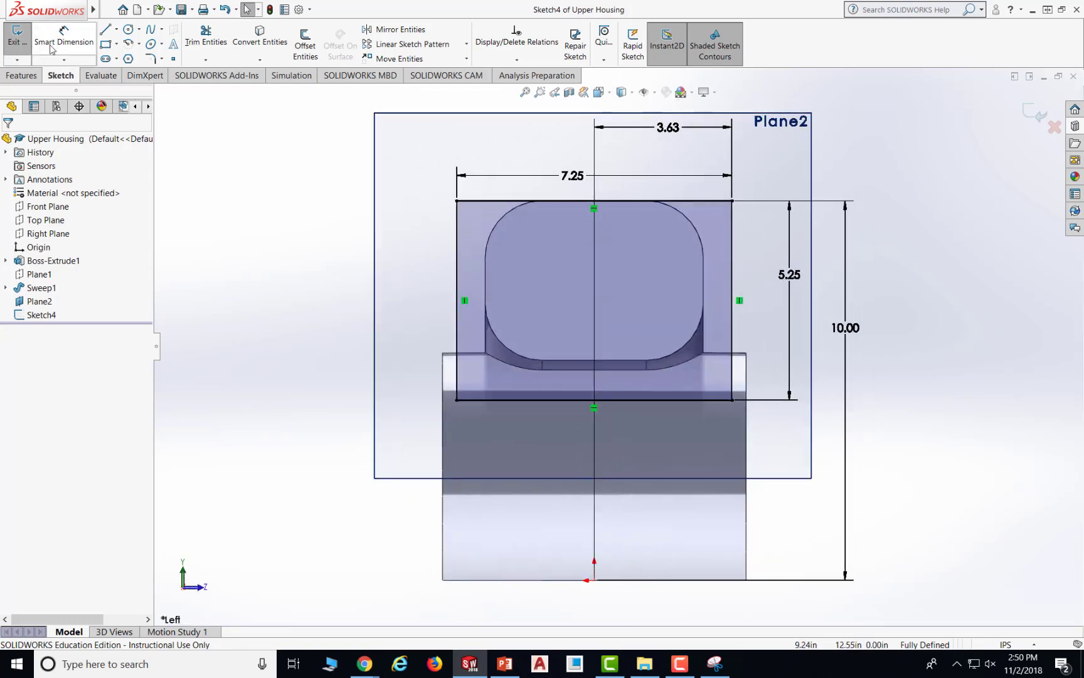
pyautogui.click(151, 59)
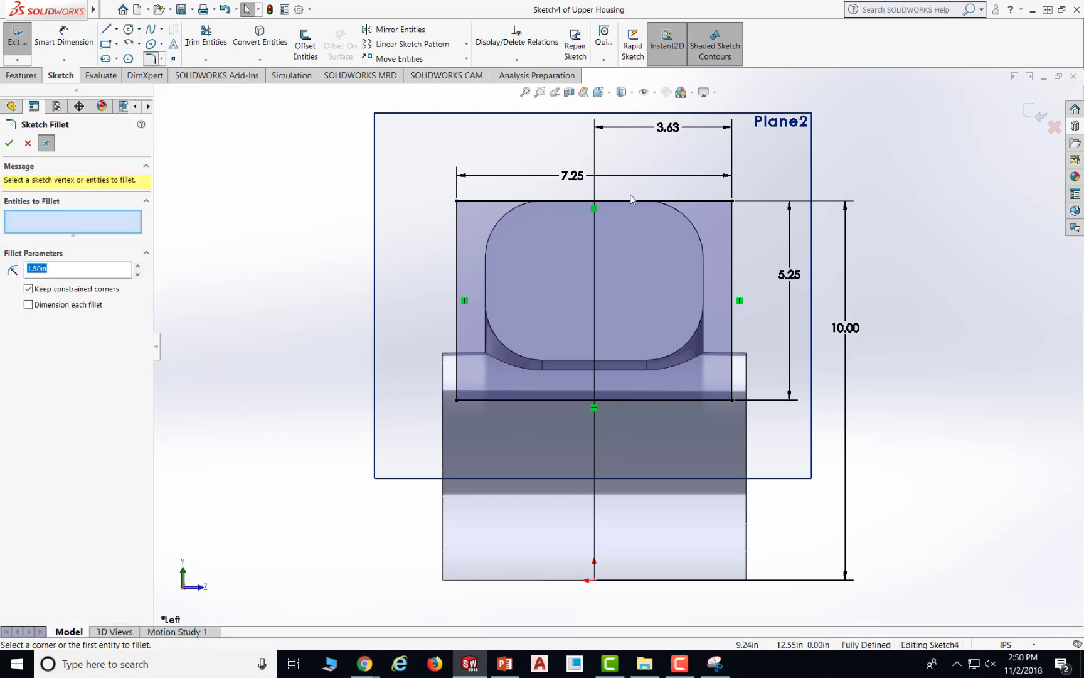
pyautogui.click(685, 201)
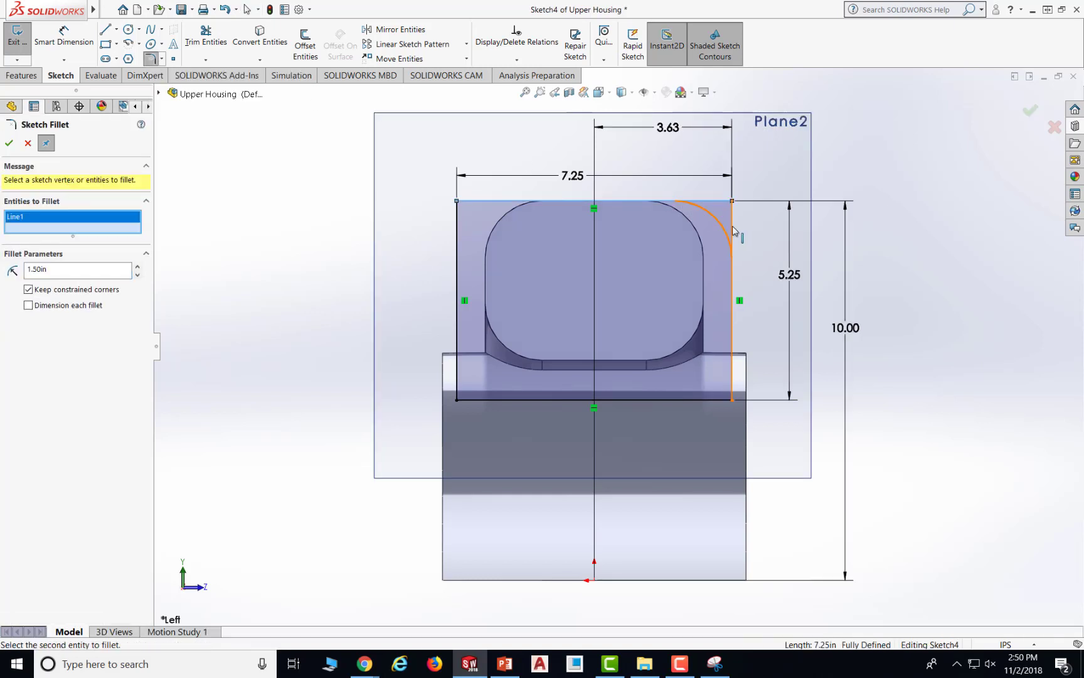
pyautogui.click(733, 357)
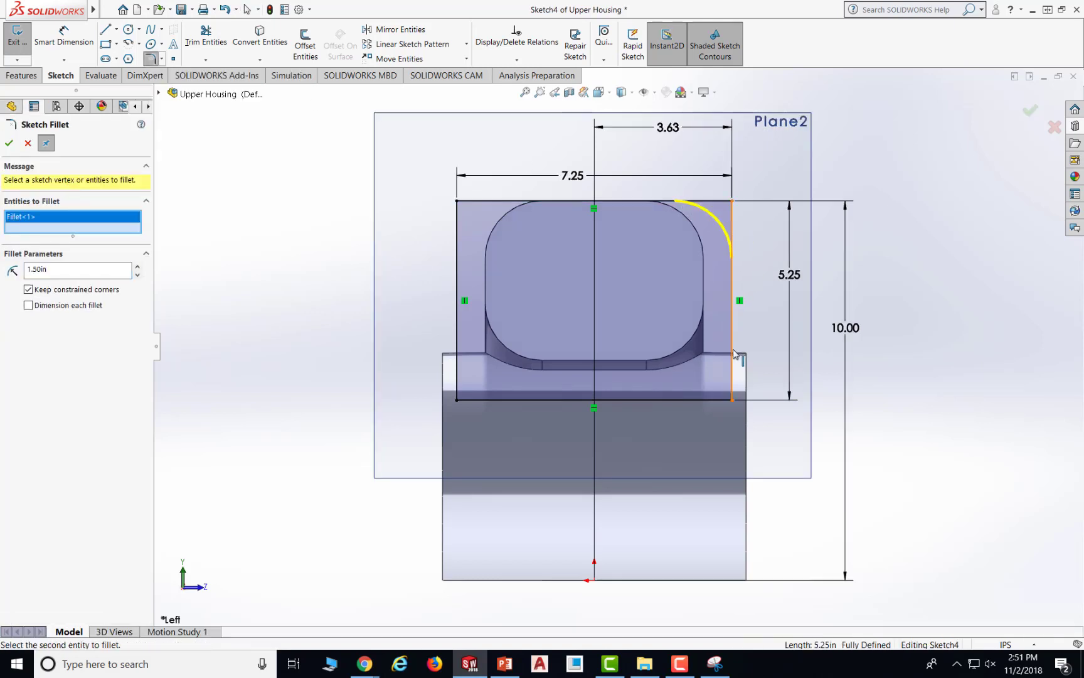
pyautogui.click(701, 400)
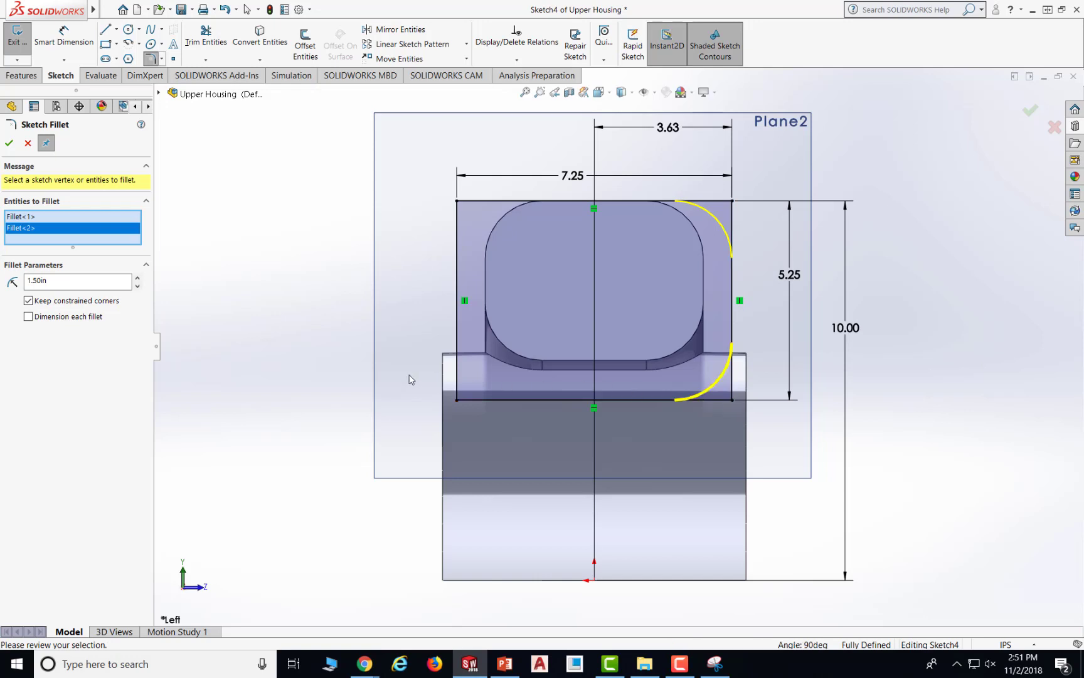
pyautogui.click(458, 361)
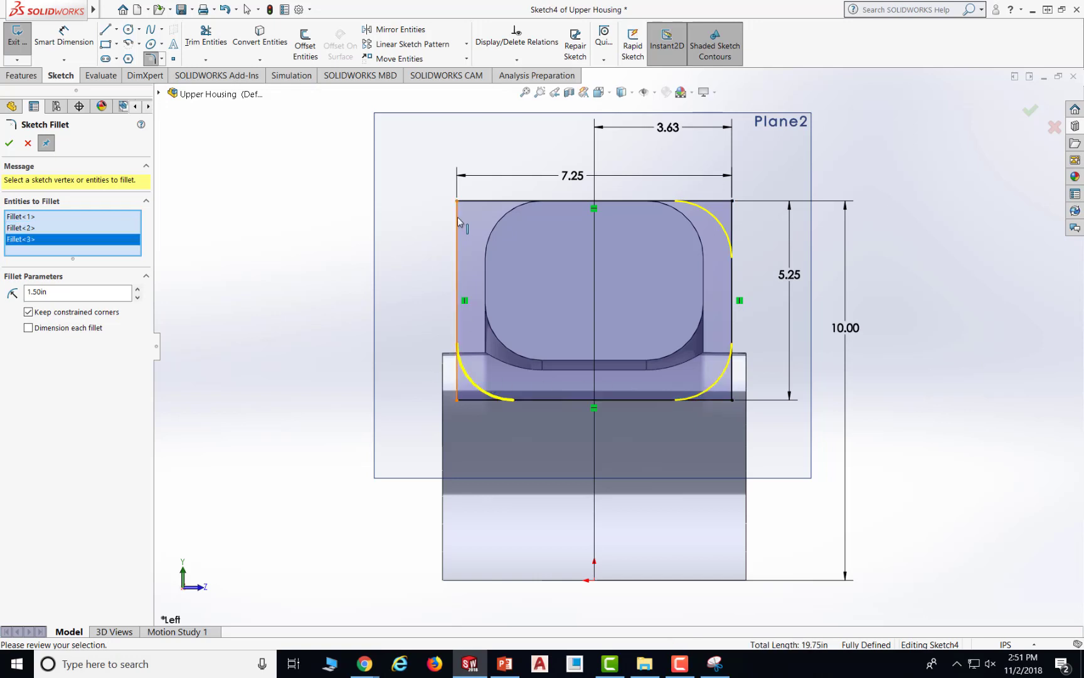
pyautogui.click(470, 202)
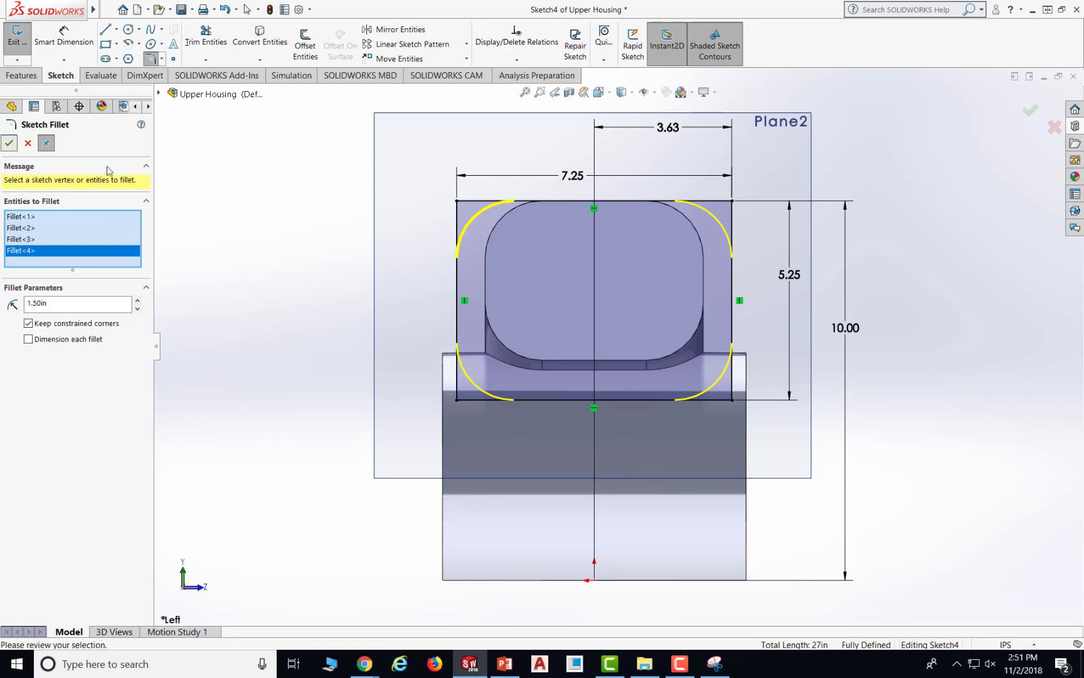
pyautogui.click(10, 143)
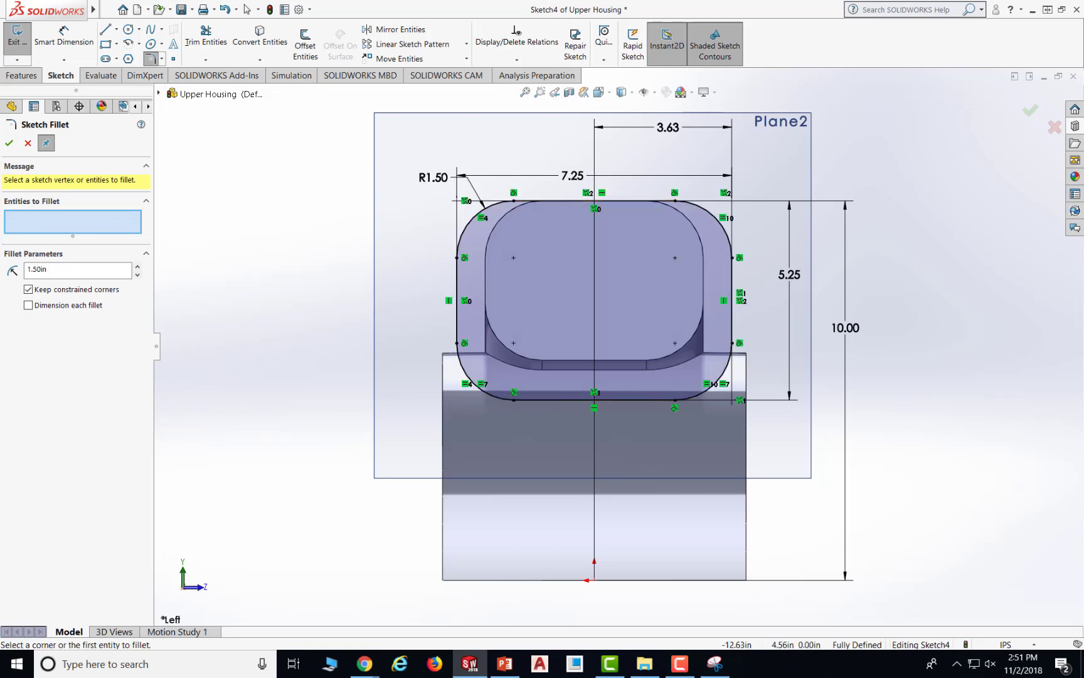
# - Close the Sketch Fillet command, save the part and exit the rounded inlet profile sketch on Plane2
pyautogui.press('F10')
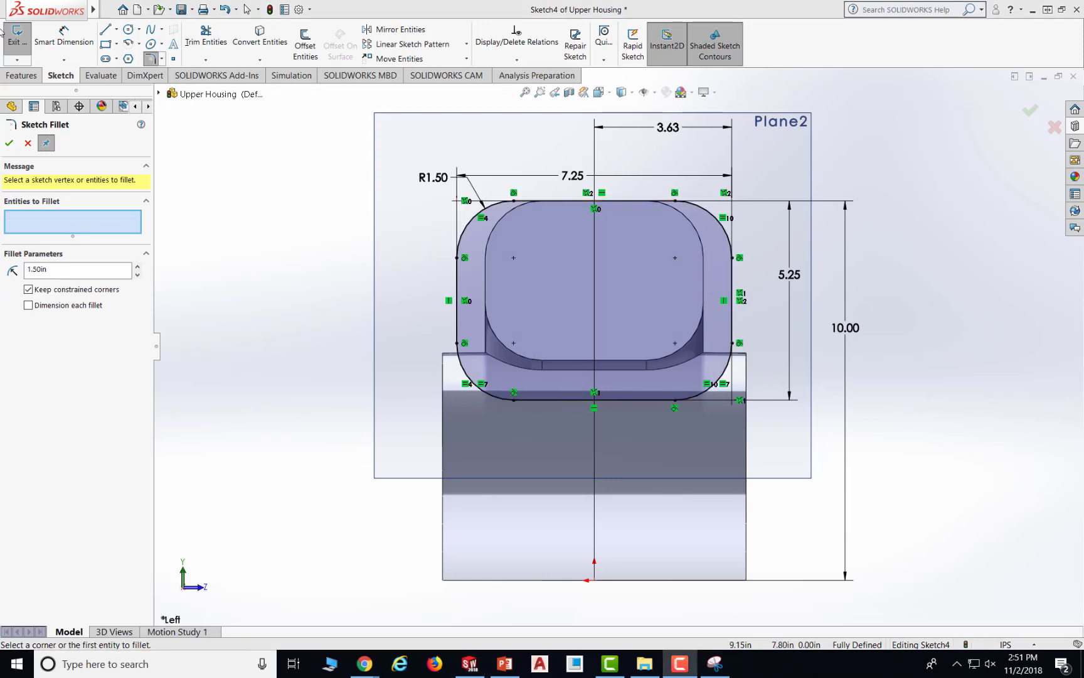
pyautogui.click(9, 144)
pyautogui.moveTo(907, 303); pyautogui.dragTo(745, 297, button='middle')
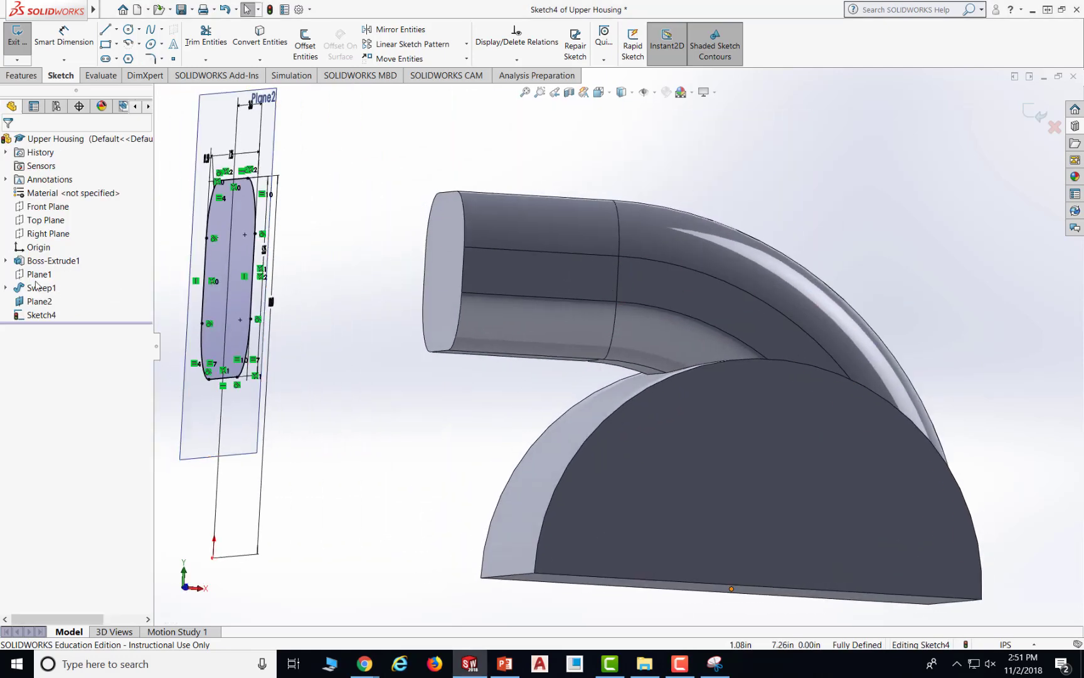
pyautogui.click(182, 9)
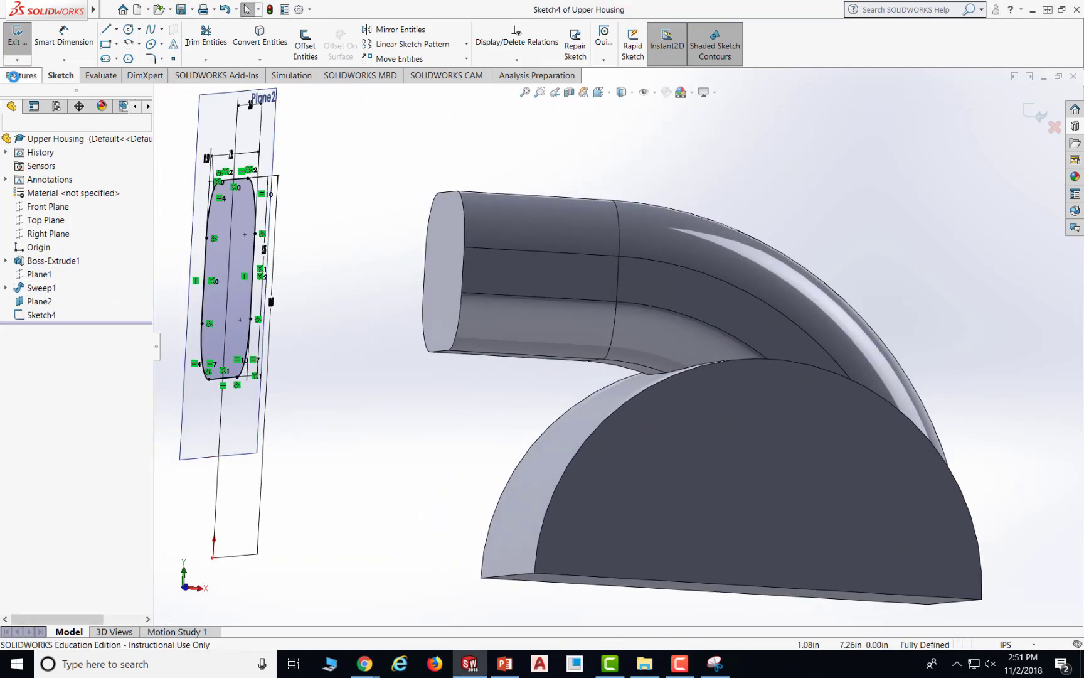
pyautogui.click(21, 76)
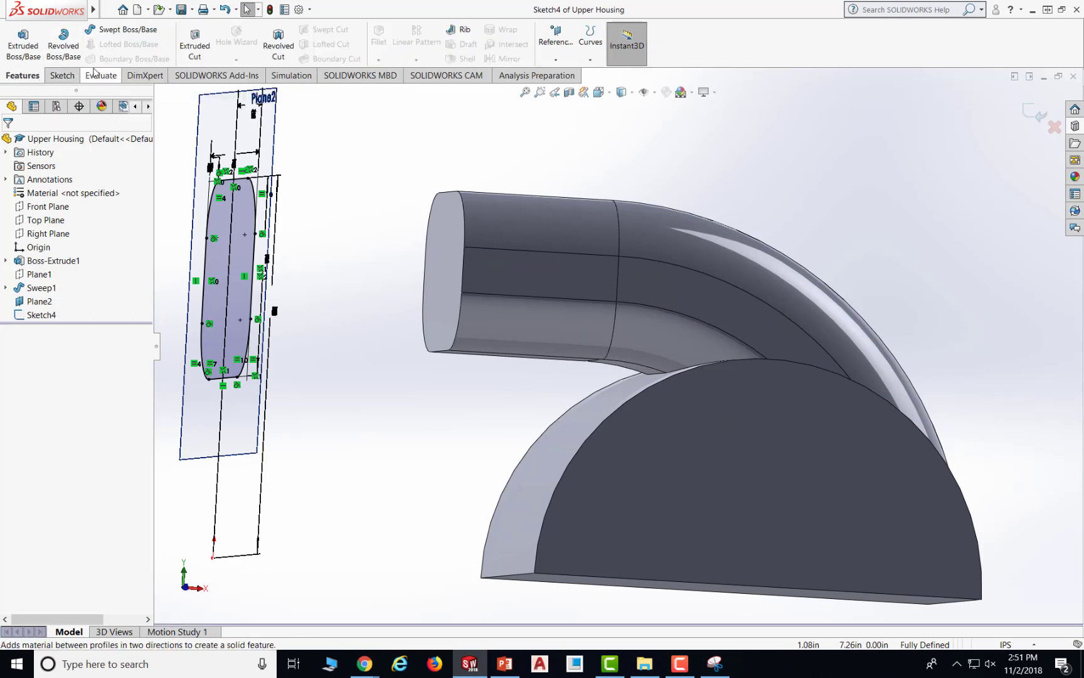
pyautogui.click(62, 76)
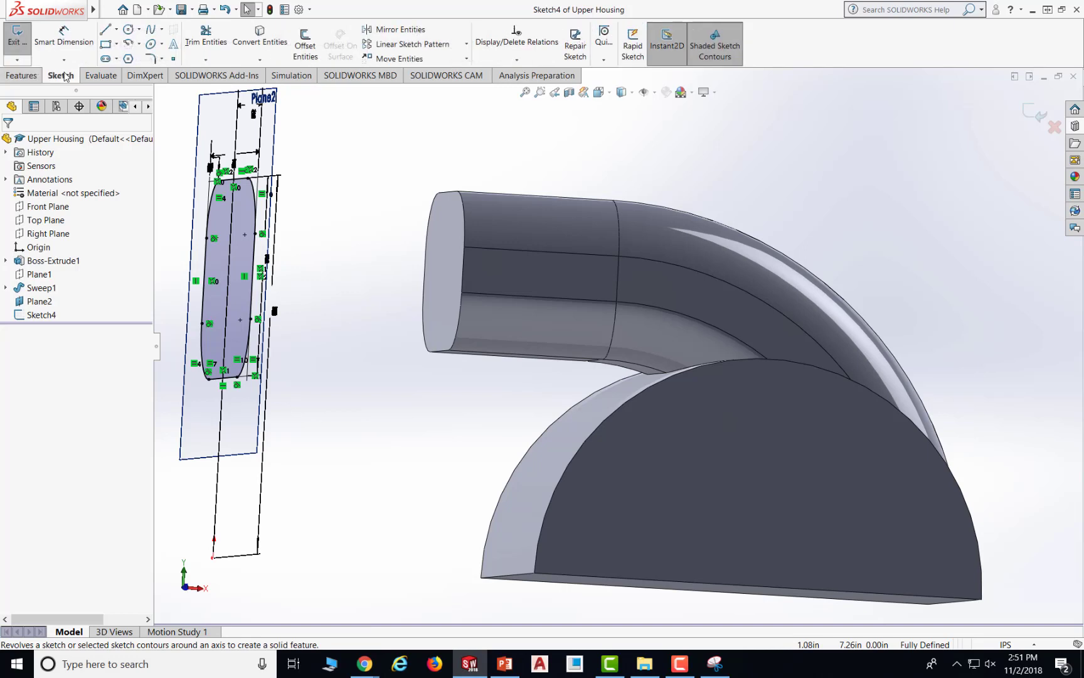
pyautogui.click(17, 36)
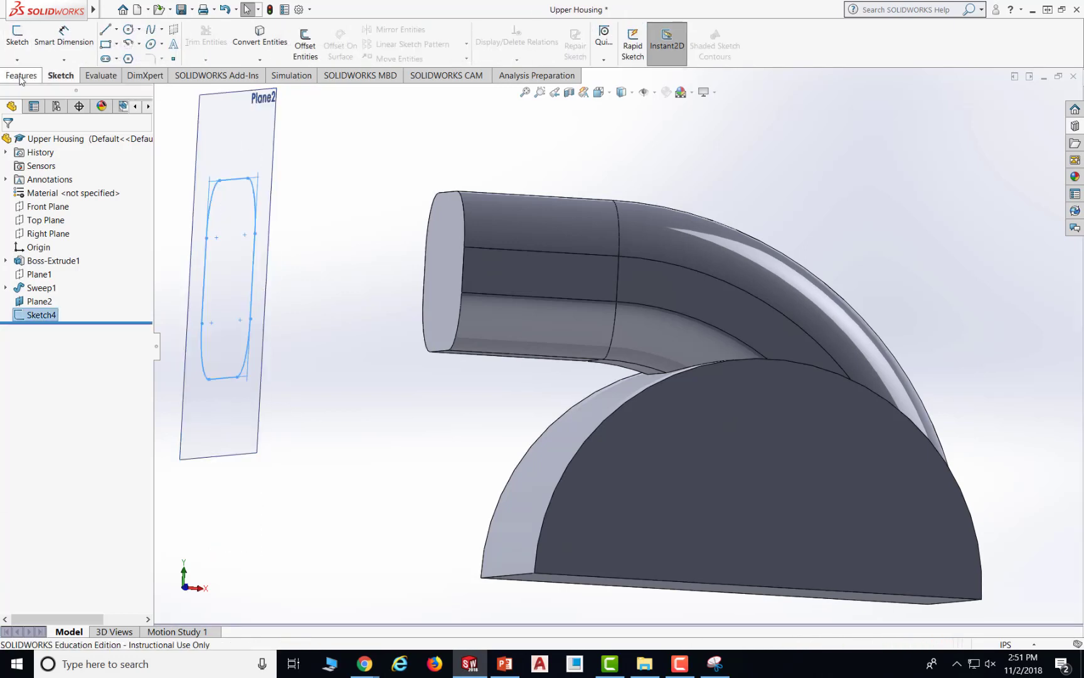
# - Create a Lofted Boss/Base between the rounded inlet profile Sketch4 and the sweep's profile Sketch2
pyautogui.click(20, 76)
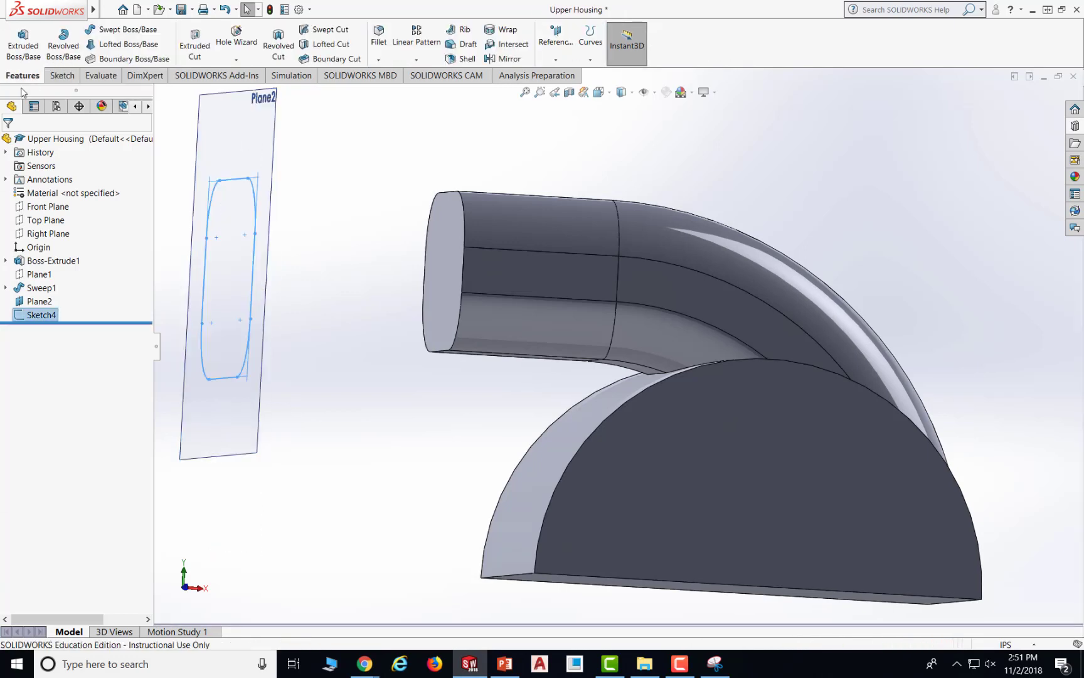
pyautogui.click(115, 50)
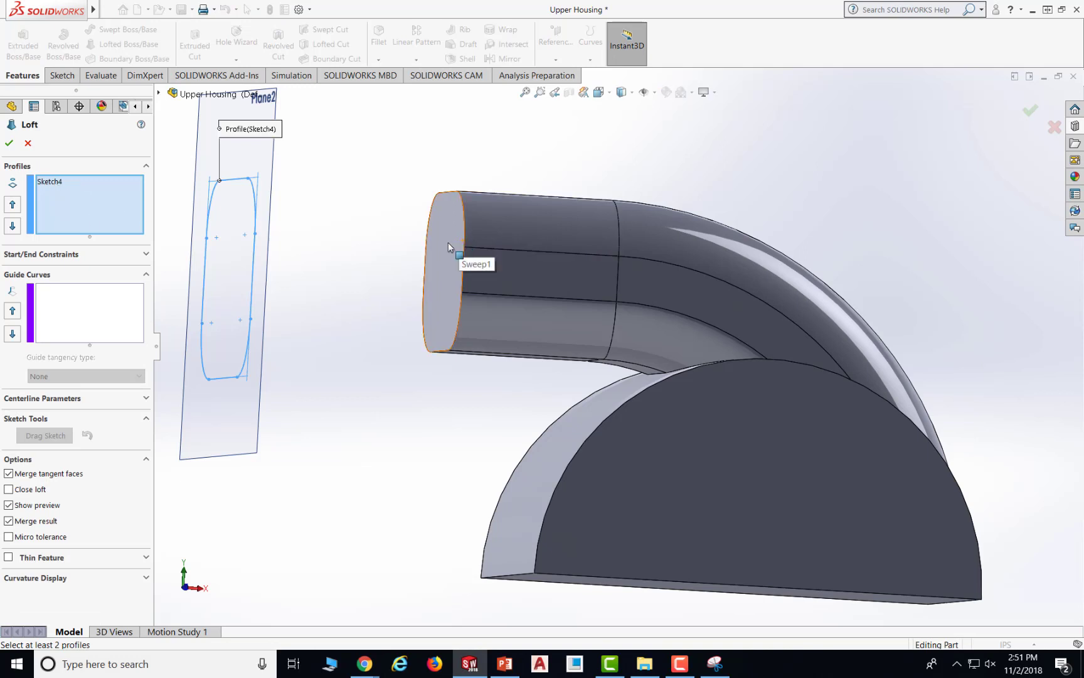
pyautogui.click(159, 93)
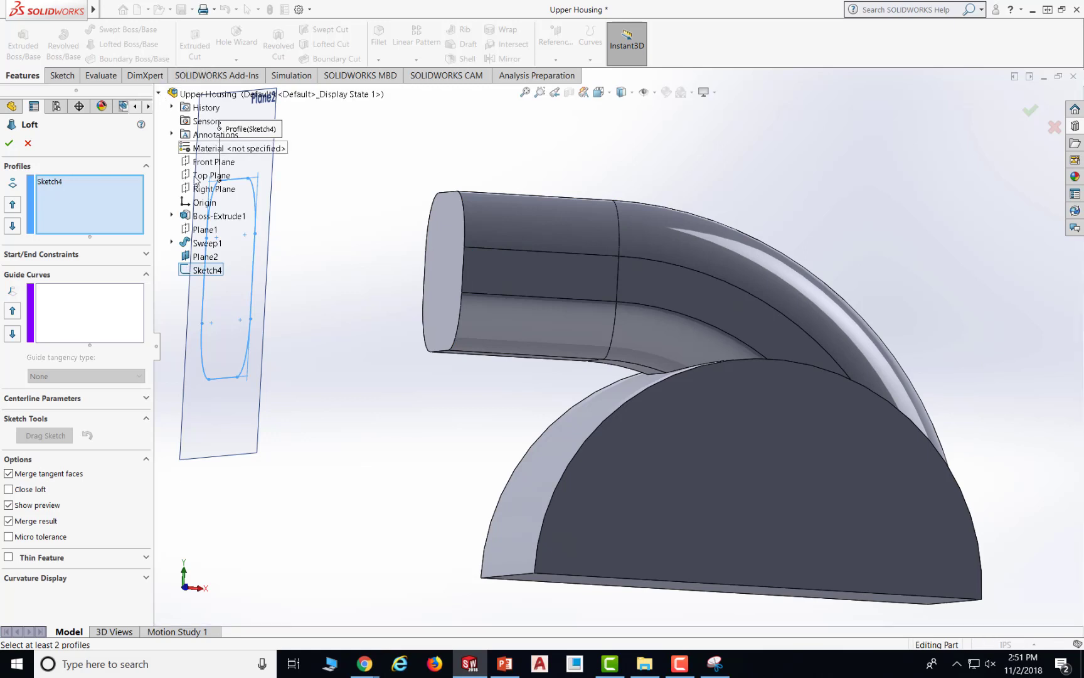
pyautogui.click(173, 243)
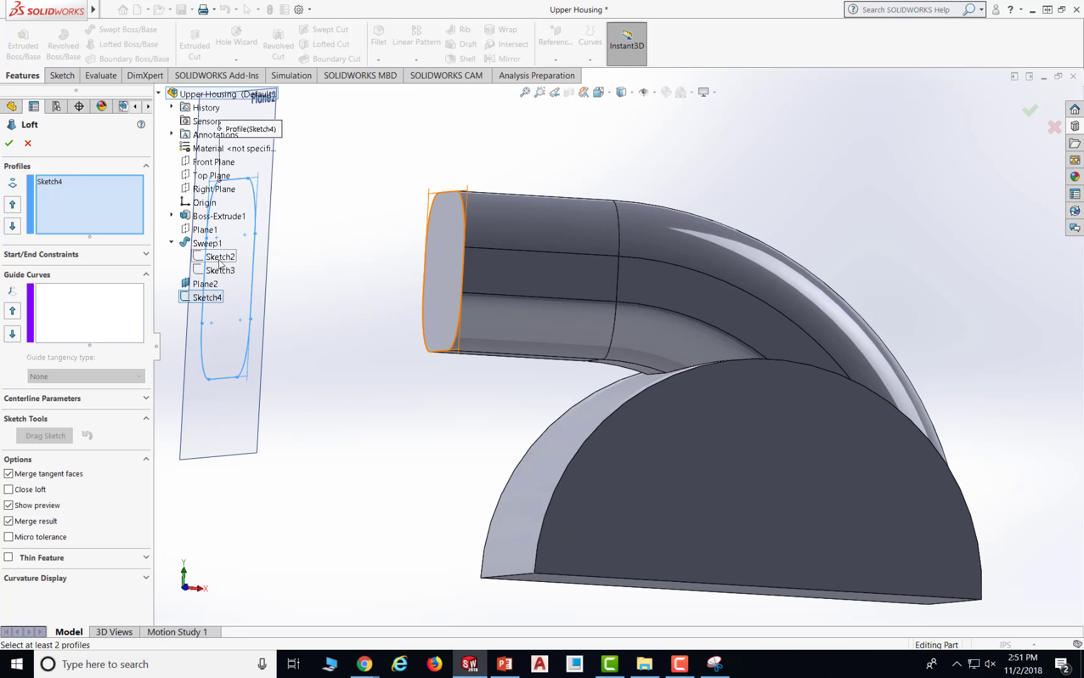
pyautogui.click(219, 260)
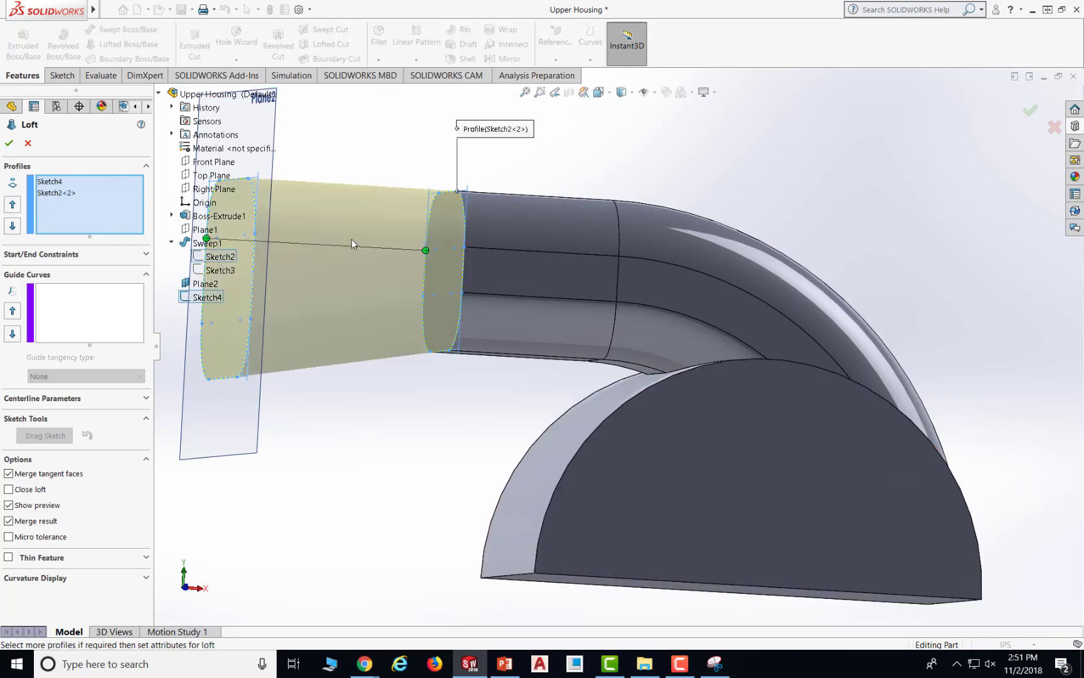
pyautogui.press('Return')
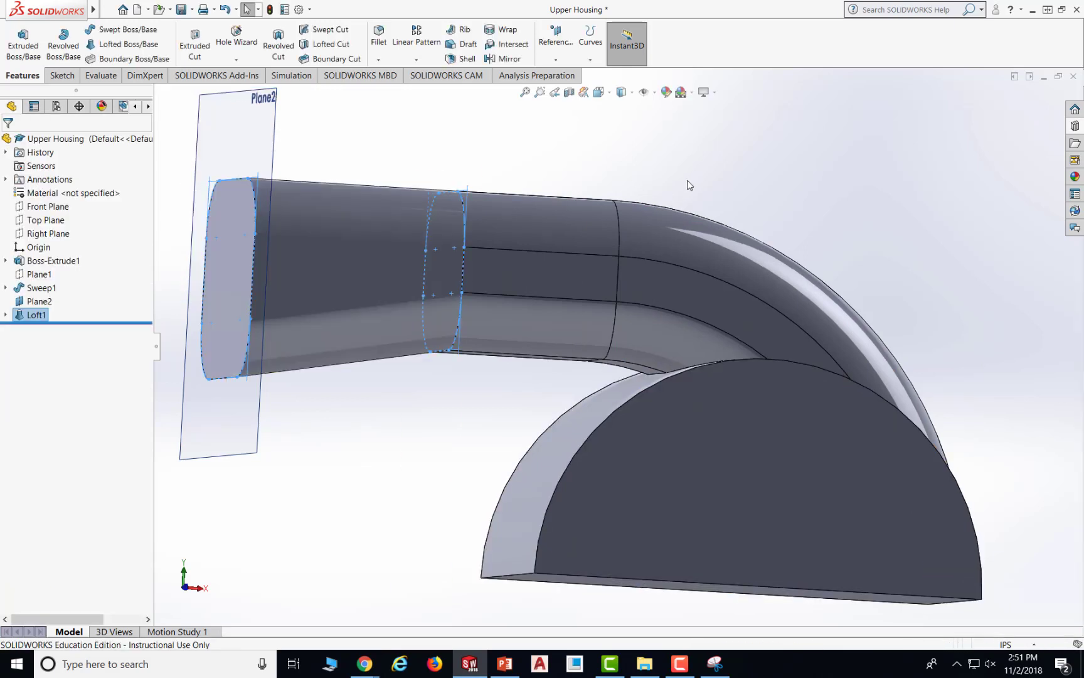
pyautogui.click(581, 181)
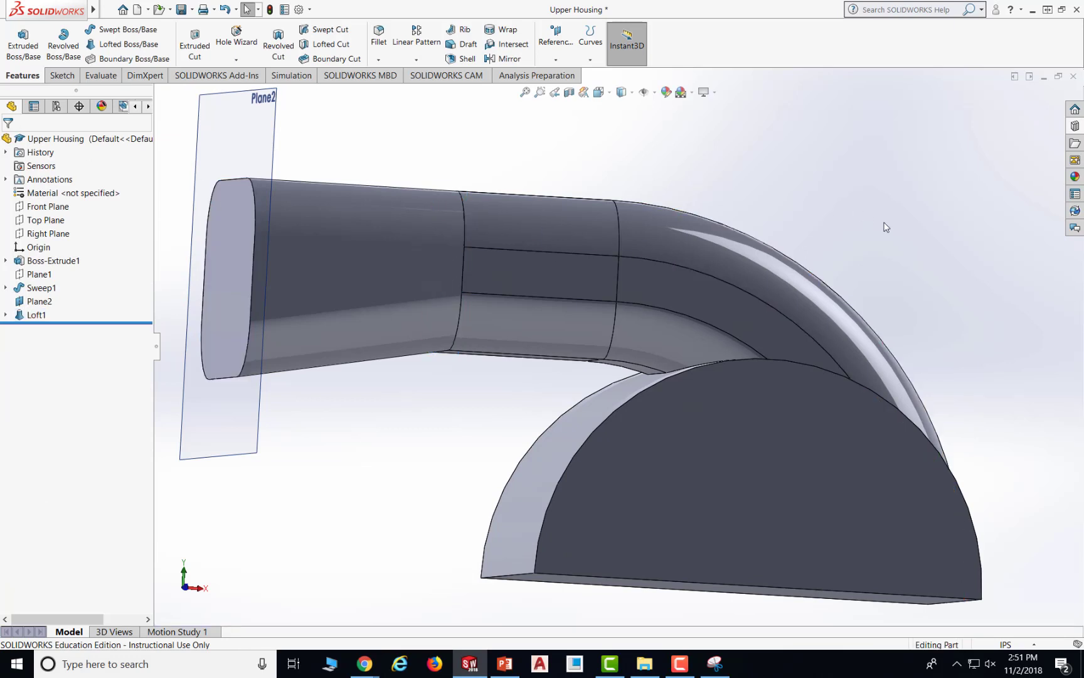
# - Hide Plane2 at the flared end of the duct
pyautogui.scroll(-2, 869, 234)
pyautogui.scroll(4, 813, 273)
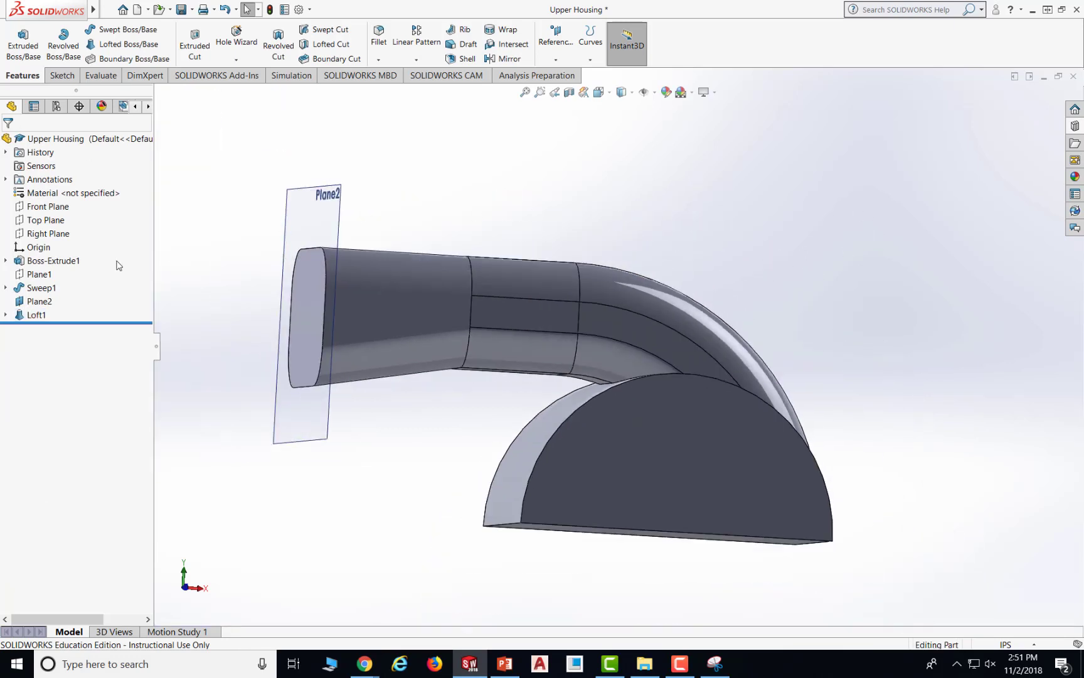
pyautogui.moveTo(782, 244)
pyautogui.mouseDown(button='middle')
pyautogui.moveTo(765, 257)
pyautogui.moveTo(780, 266)
pyautogui.mouseUp(button='middle')
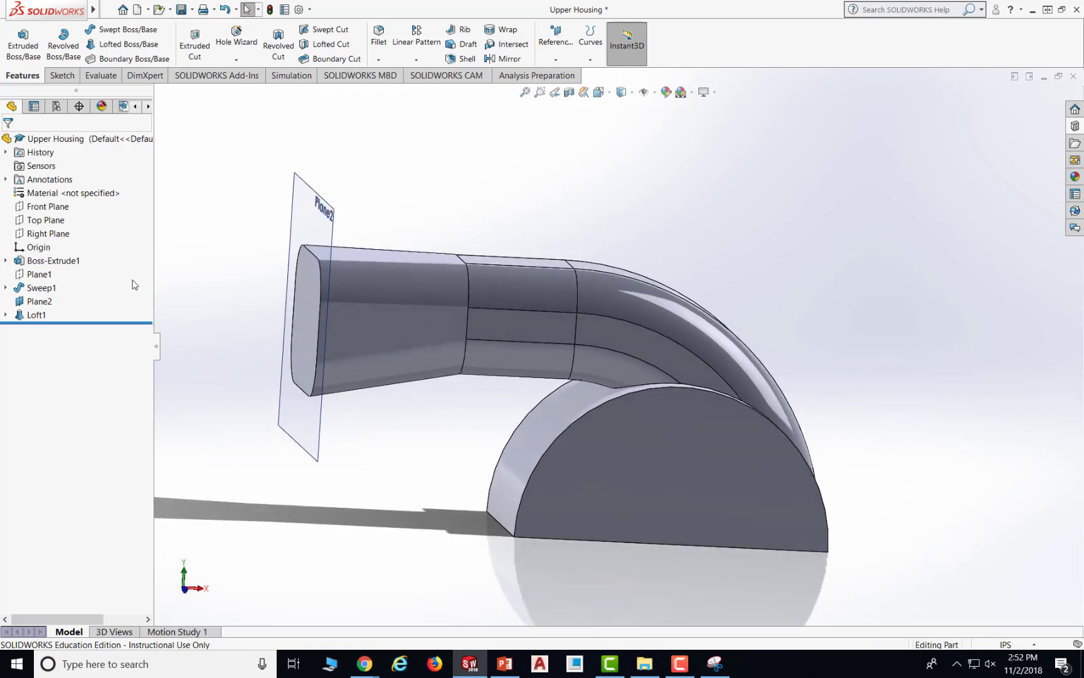
pyautogui.click(39, 302)
pyautogui.click(62, 289)
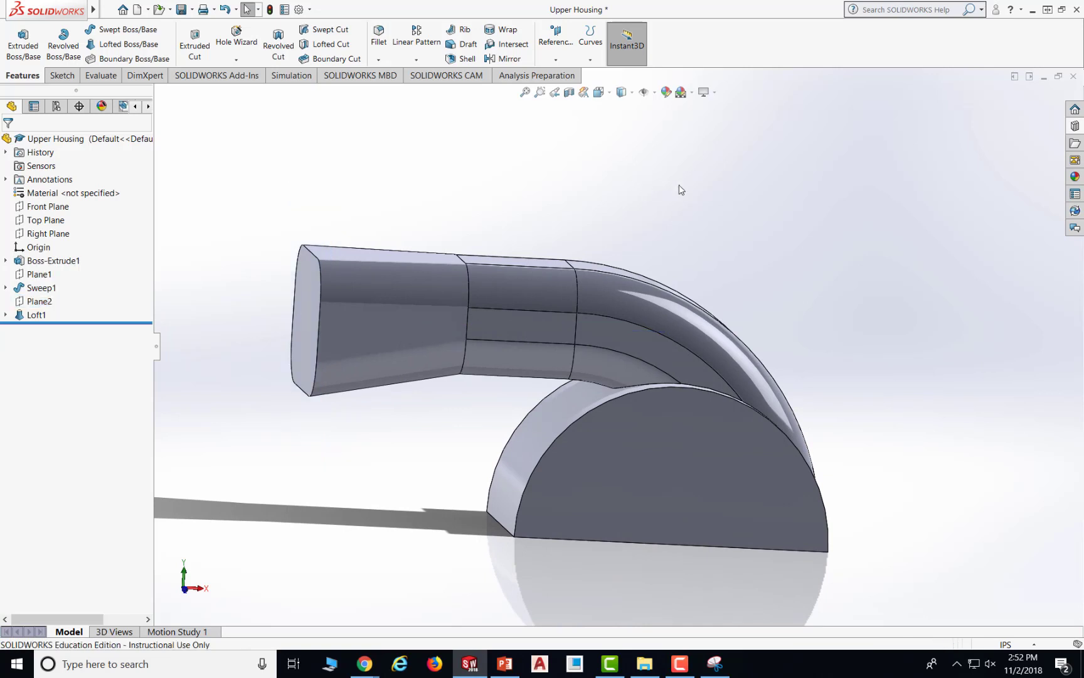
pyautogui.moveTo(835, 291); pyautogui.dragTo(852, 329, button='middle')
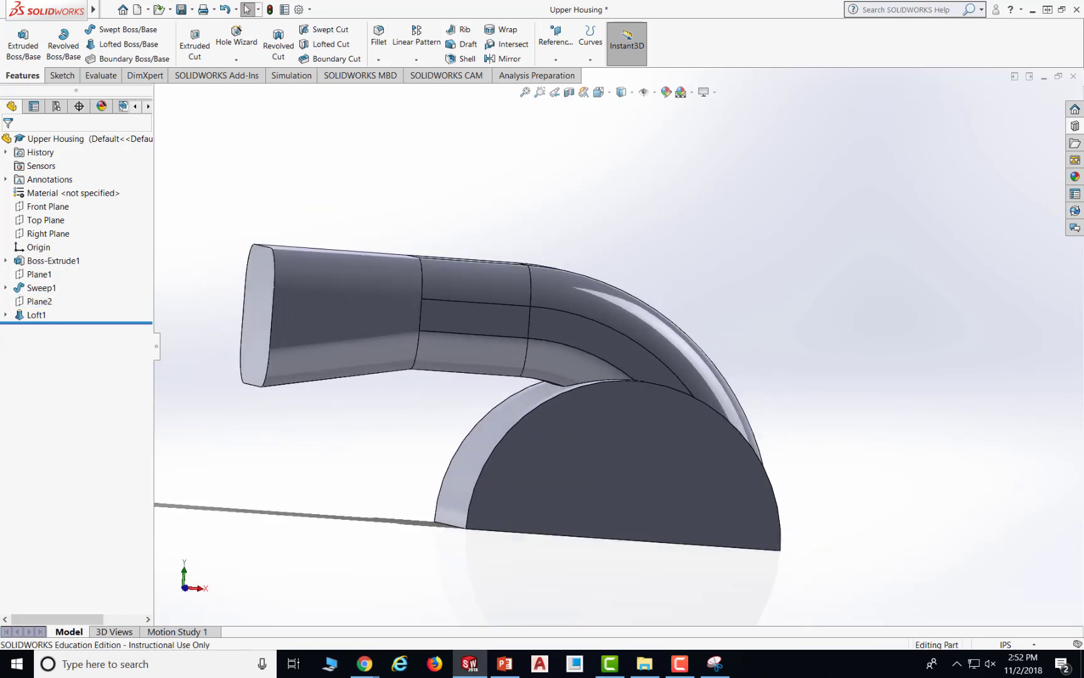
# - Switch to PowerPoint, compare the modelling stages on slides 37 to 39 with the slide 34 drawing, and return to SOLIDWORKS
pyautogui.press('F10')
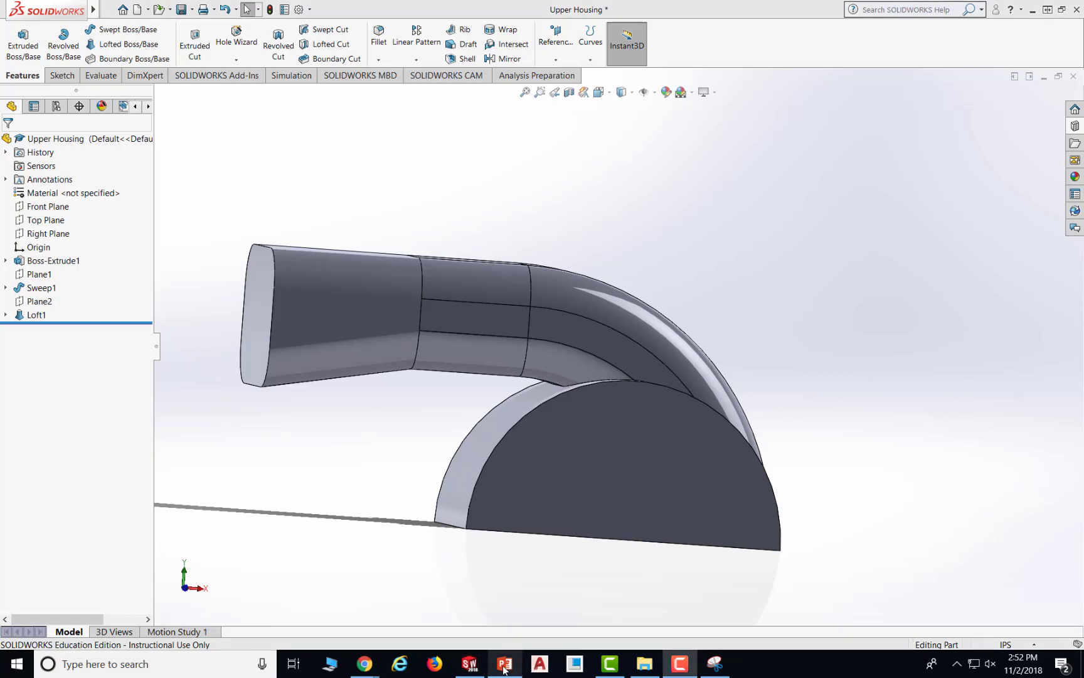
pyautogui.click(504, 663)
pyautogui.scroll(-1, 590, 429)
pyautogui.scroll(-1, 589, 428)
pyautogui.scroll(1, 590, 429)
pyautogui.scroll(-1, 825, 454)
pyautogui.scroll(-2, 825, 454)
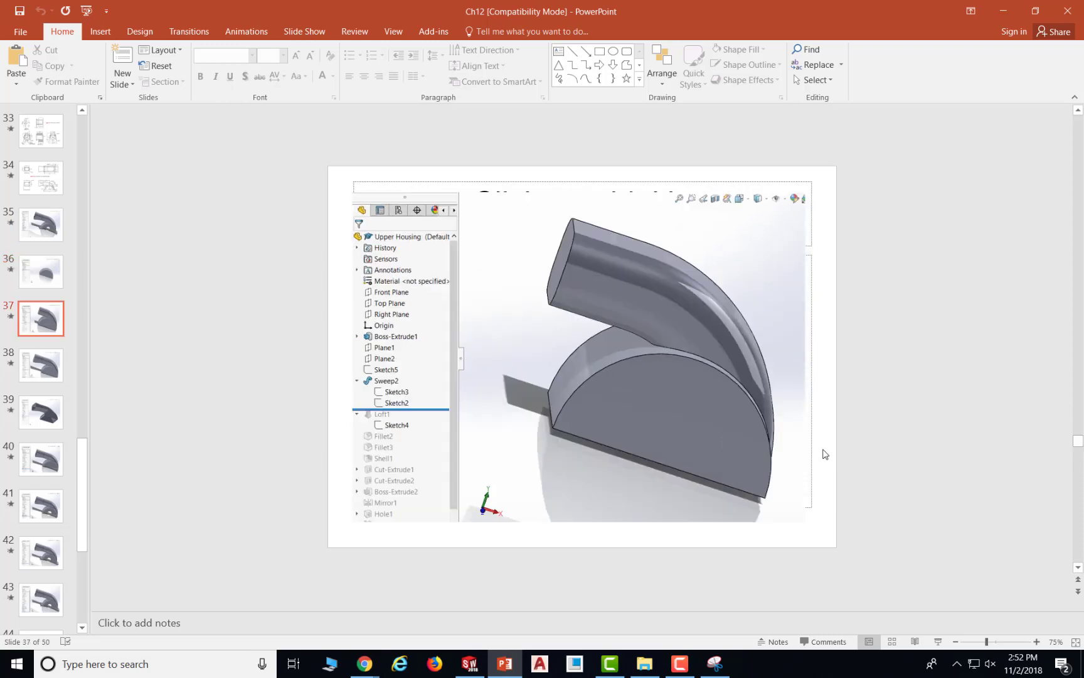
pyautogui.scroll(-1, 601, 310)
pyautogui.scroll(1, 600, 311)
pyautogui.scroll(-1, 601, 311)
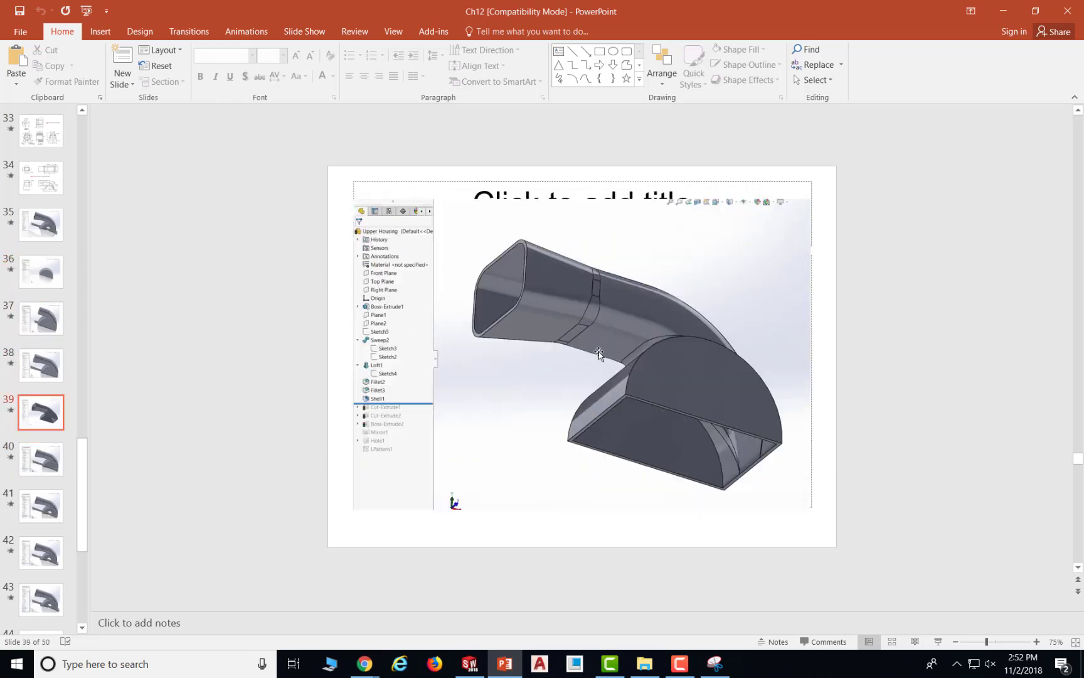
pyautogui.scroll(1, 557, 336)
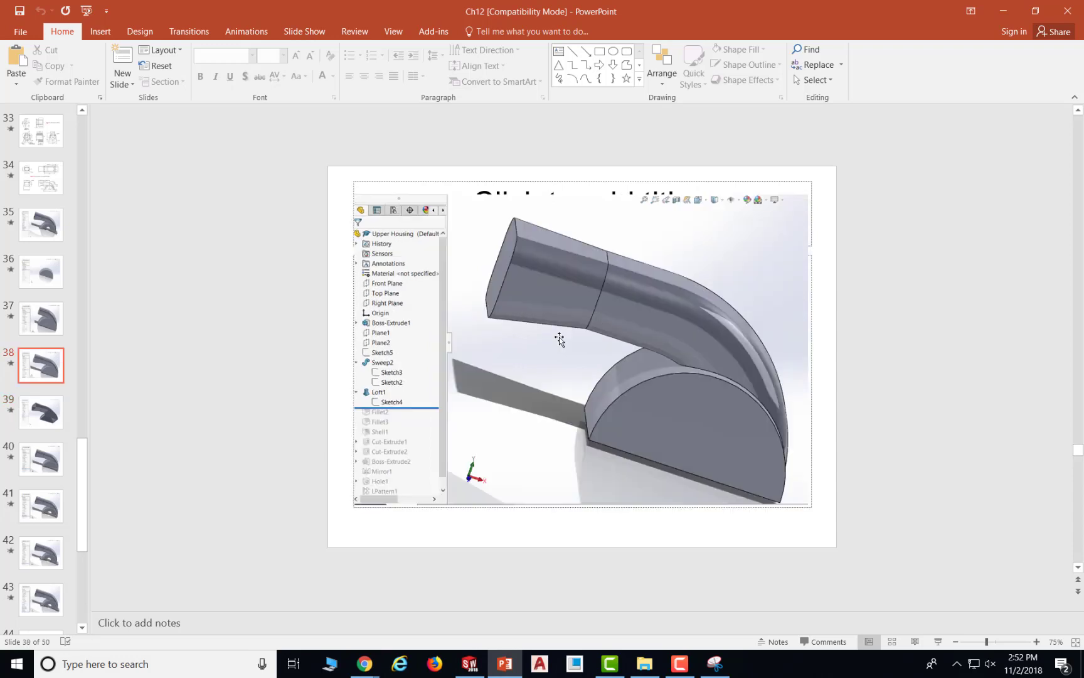
pyautogui.scroll(-1, 656, 367)
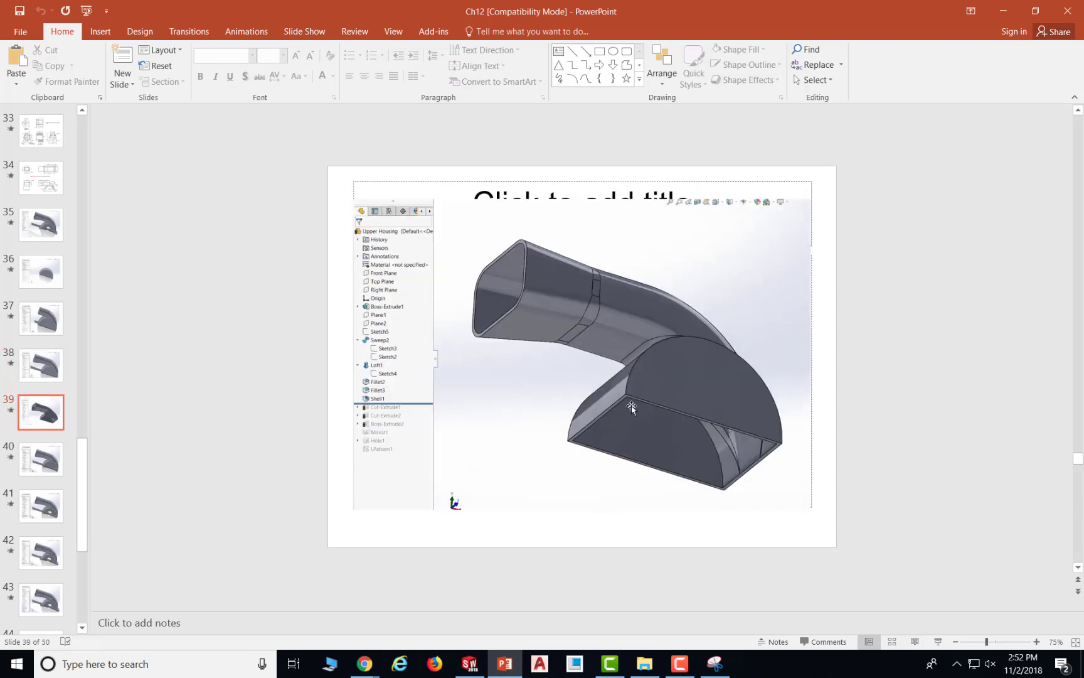
pyautogui.scroll(3, 632, 408)
pyautogui.scroll(2, 632, 408)
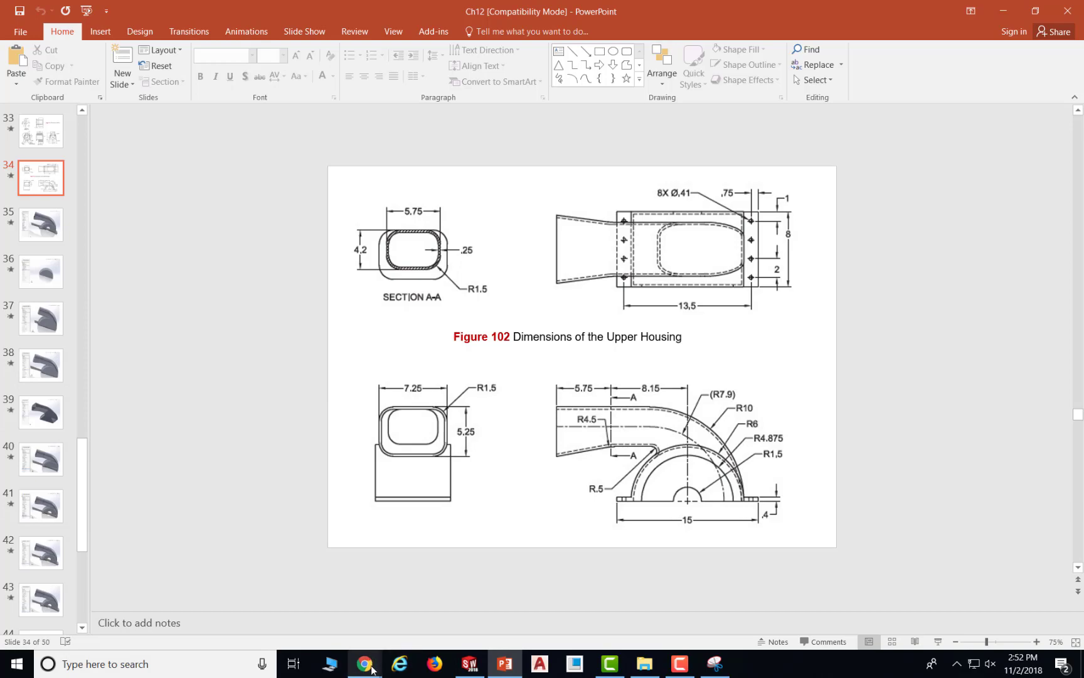
pyautogui.click(469, 665)
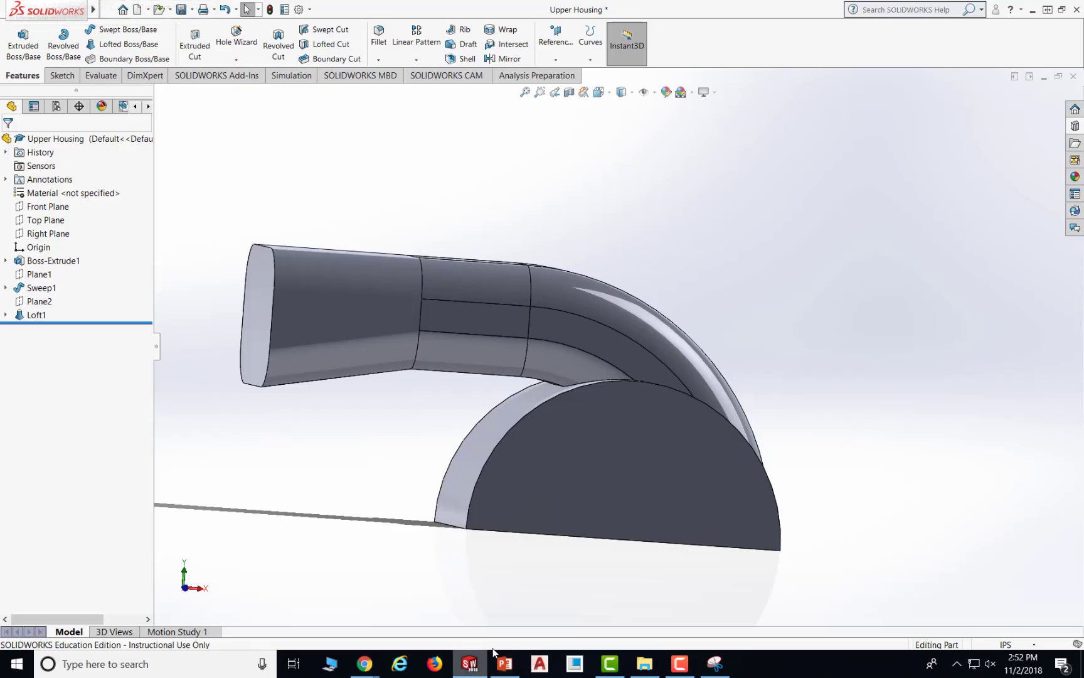
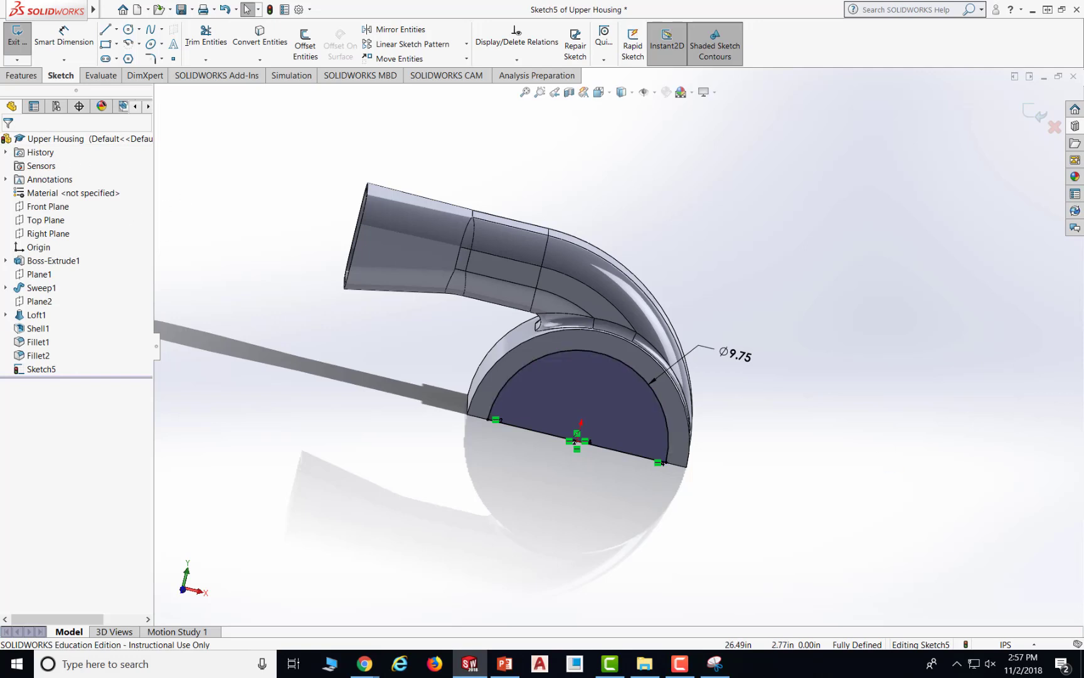
# - Review the Upper Housing drawing and the cut stage on PowerPoint slides 34 to 40, and return to SOLIDWORKS
pyautogui.click(505, 663)
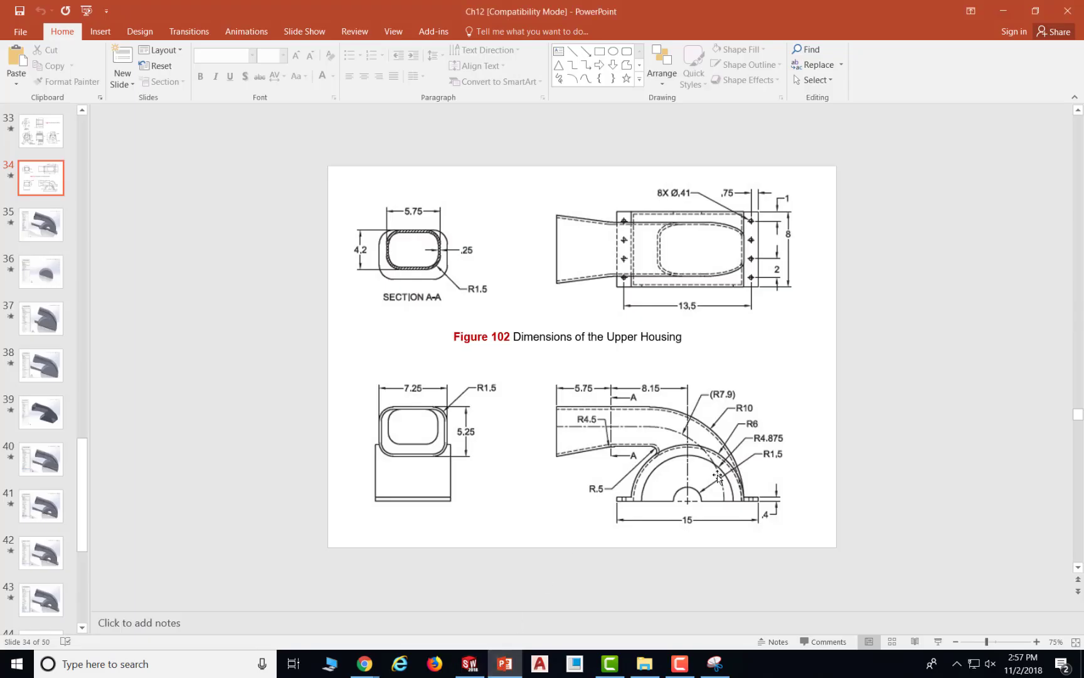
pyautogui.scroll(-2, 717, 476)
pyautogui.scroll(1, 717, 477)
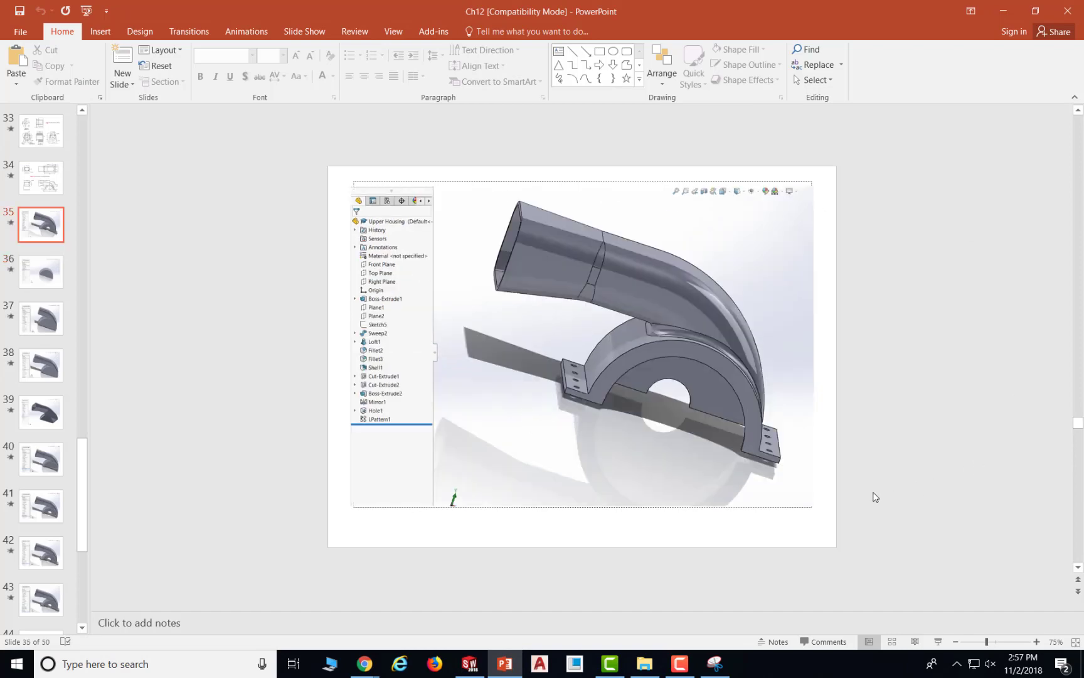
pyautogui.scroll(-4, 852, 499)
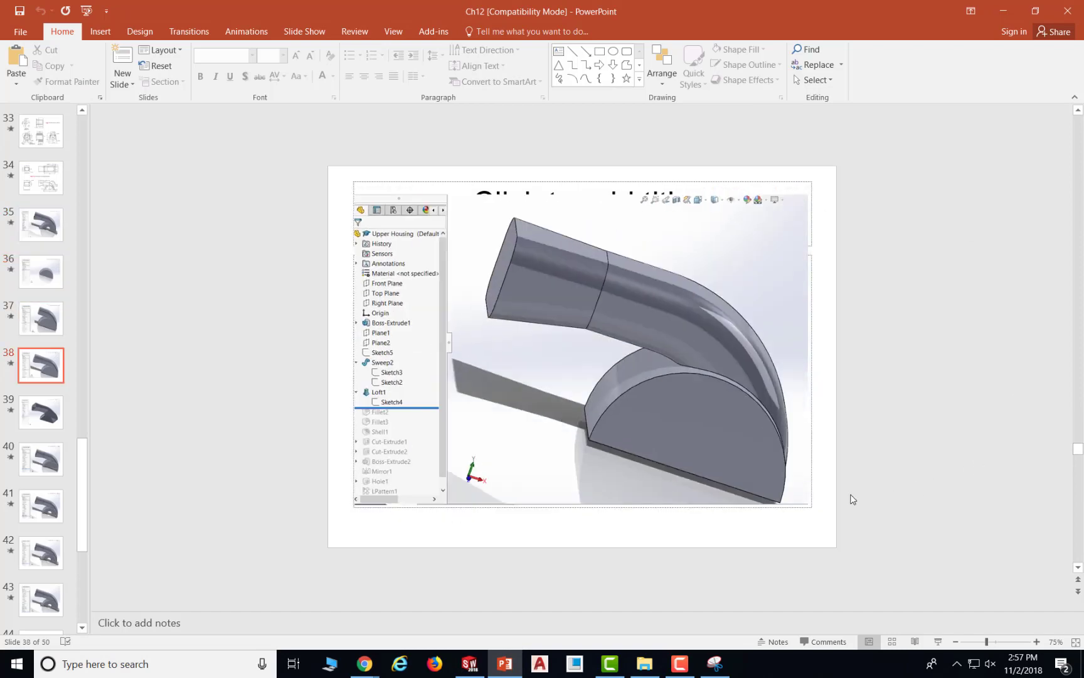
pyautogui.scroll(-1, 852, 499)
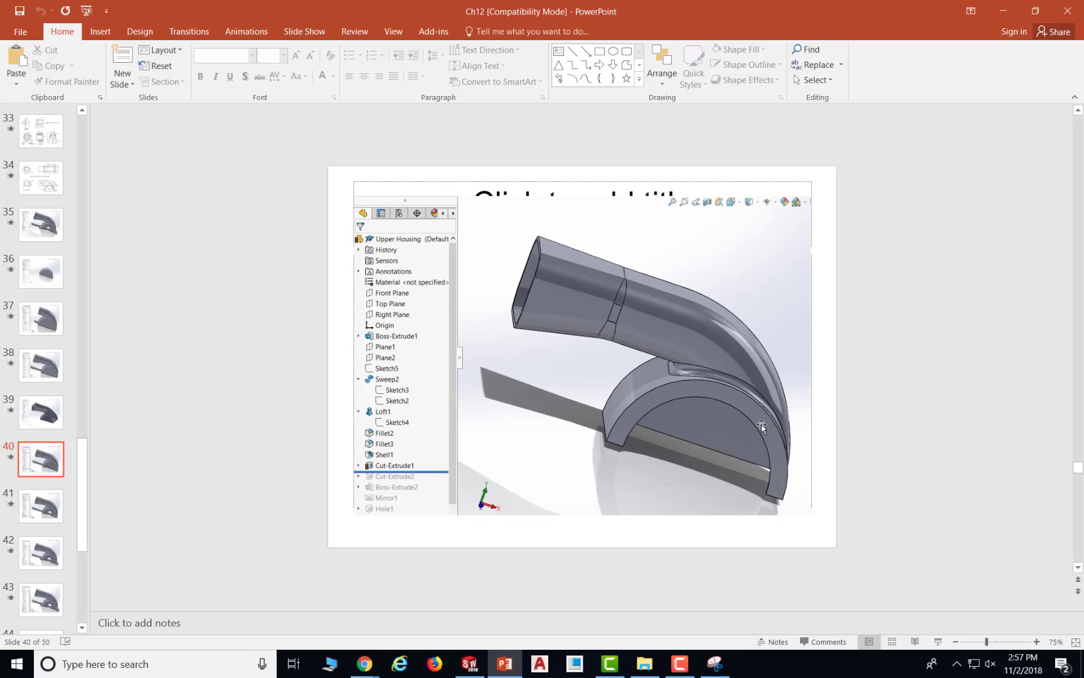
pyautogui.moveTo(475, 670)
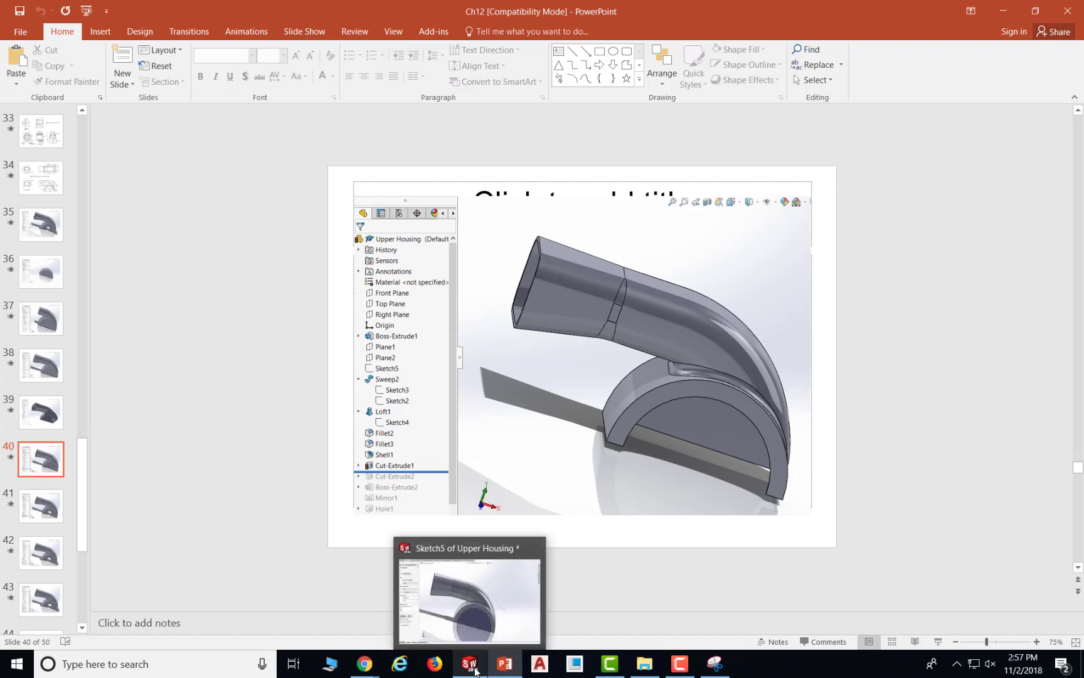
pyautogui.click(495, 596)
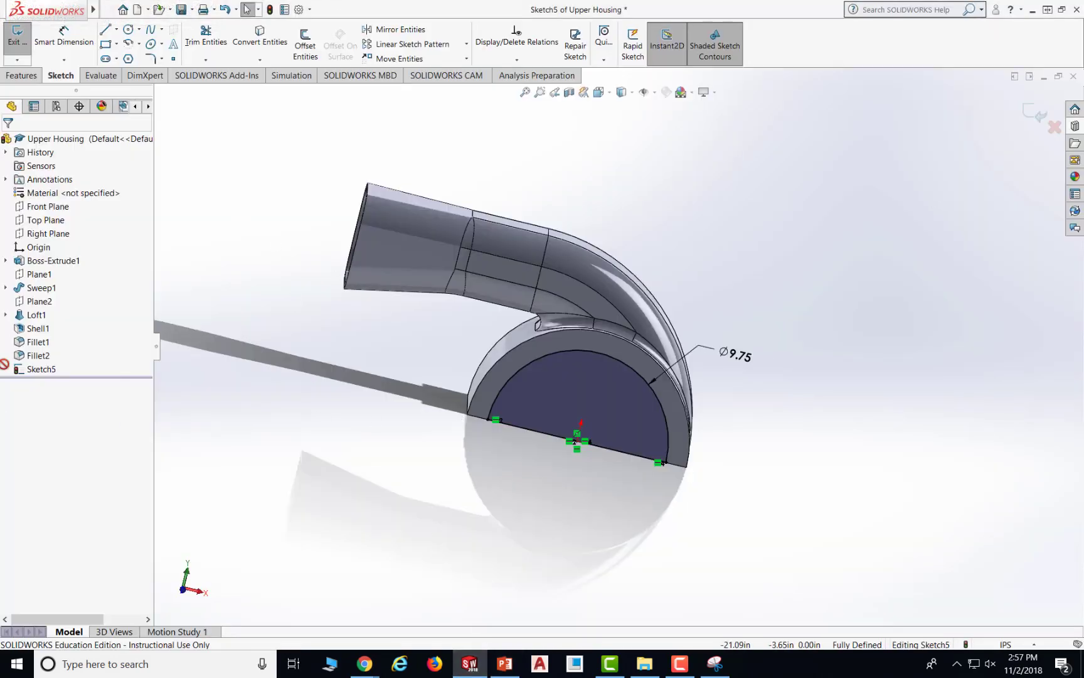
# - Cut-extrude the 9.75 in semicircle sketch on the half-cylinder's front face with the Up To Next end condition
pyautogui.moveTo(250, 427); pyautogui.dragTo(297, 415, button='middle')
pyautogui.click(247, 9)
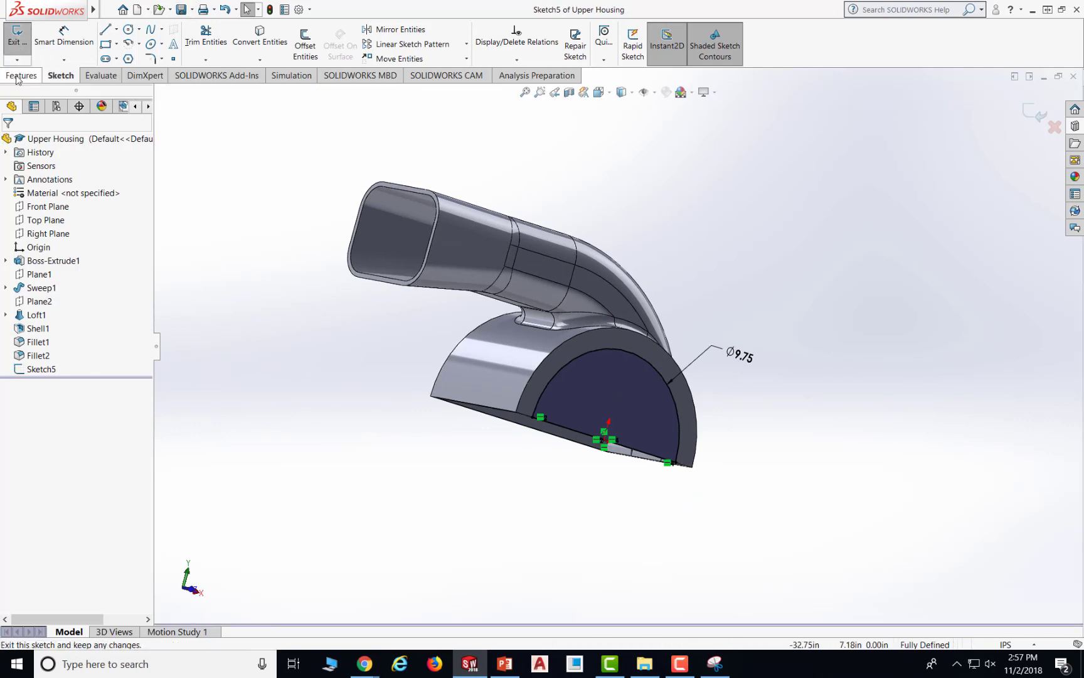
pyautogui.click(20, 79)
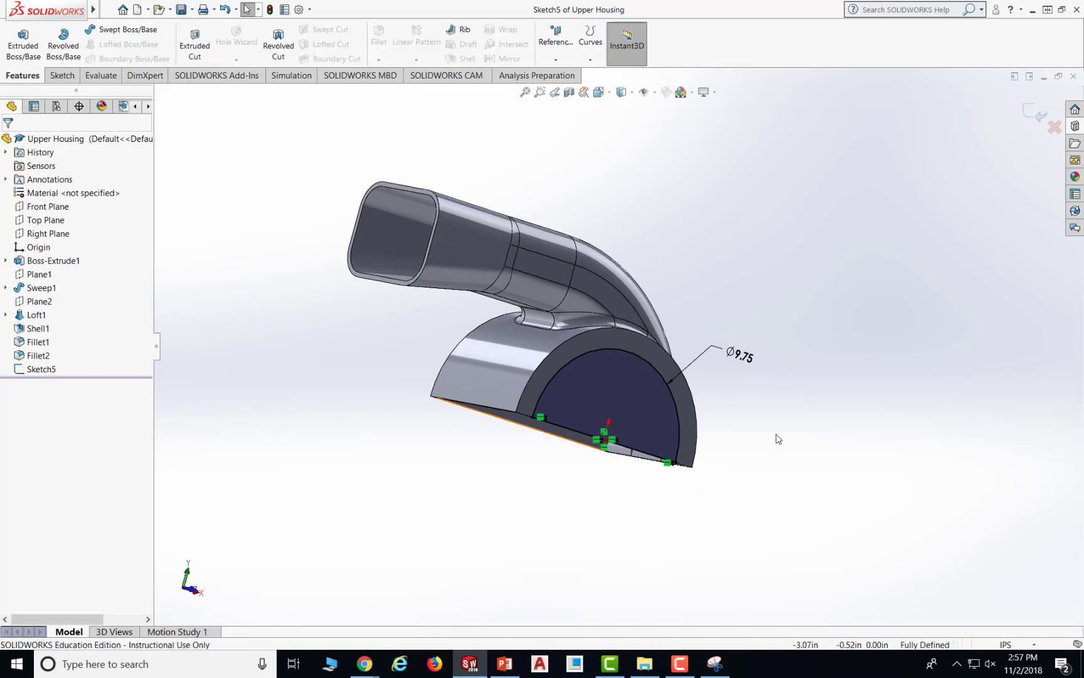
pyautogui.click(209, 55)
pyautogui.moveTo(736, 364); pyautogui.dragTo(565, 291, button='middle')
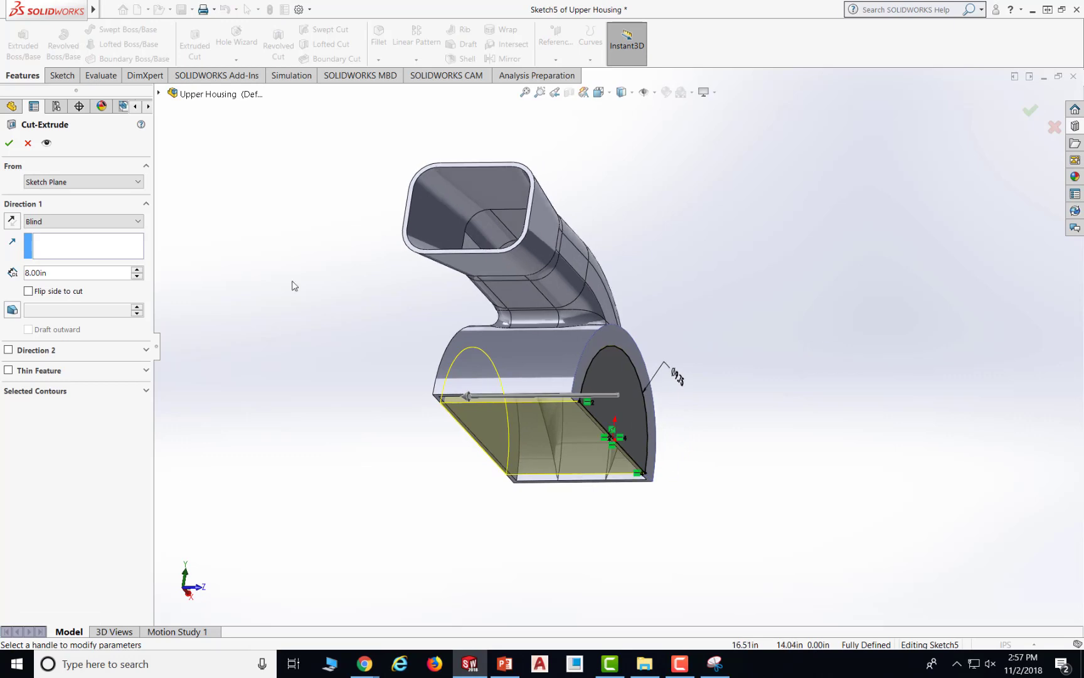
pyautogui.click(137, 224)
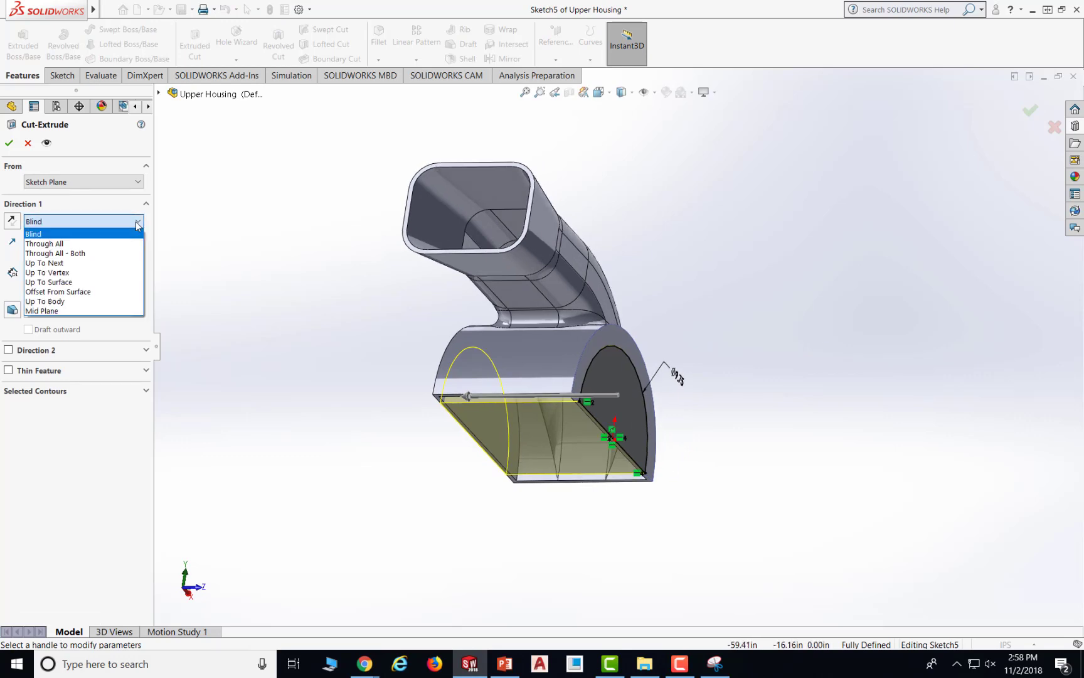
pyautogui.click(115, 263)
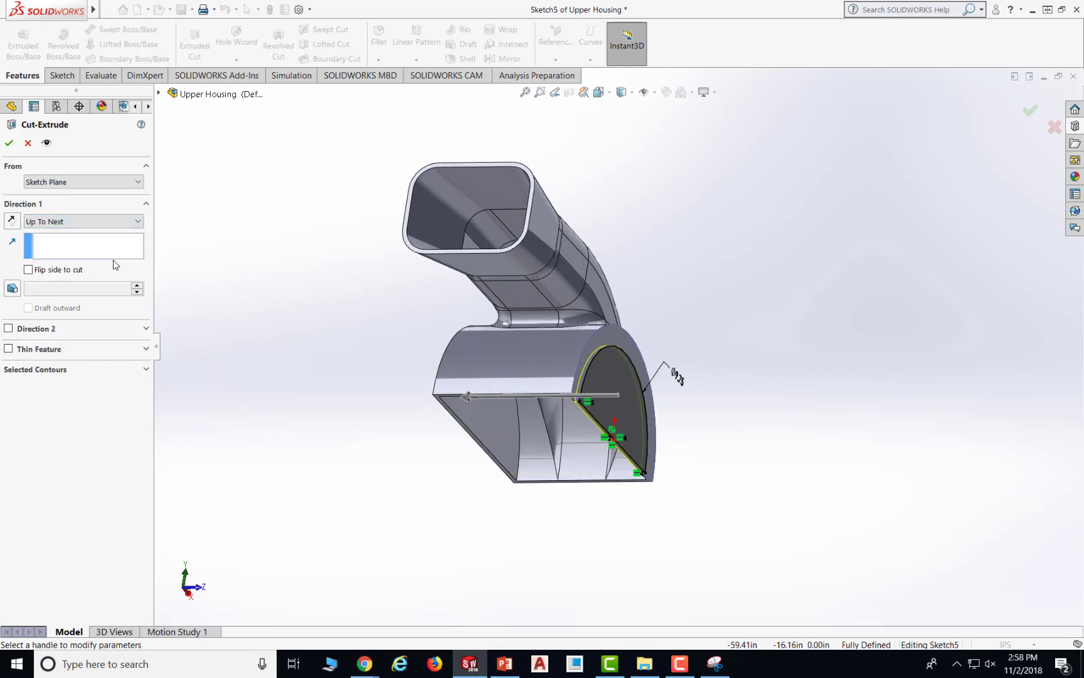
pyautogui.moveTo(863, 418); pyautogui.dragTo(728, 387, button='middle')
pyautogui.press('Return')
pyautogui.click(800, 439)
pyautogui.moveTo(801, 441)
pyautogui.mouseDown(button='middle')
pyautogui.moveTo(813, 375)
pyautogui.moveTo(815, 390)
pyautogui.moveTo(813, 320)
pyautogui.moveTo(784, 445)
pyautogui.moveTo(791, 477)
pyautogui.moveTo(812, 455)
pyautogui.mouseUp(button='middle')
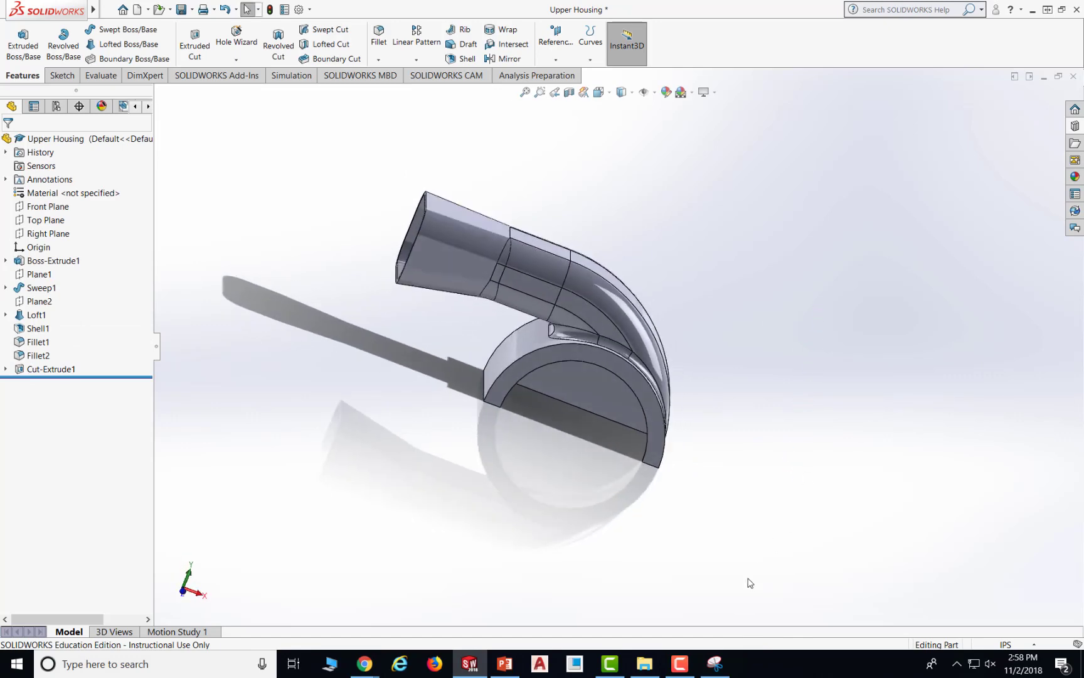
# - Switch to PowerPoint, review the cut stages on slides 40 and 41, enlarge the slide 34 drawing, and return to SOLIDWORKS
pyautogui.click(505, 663)
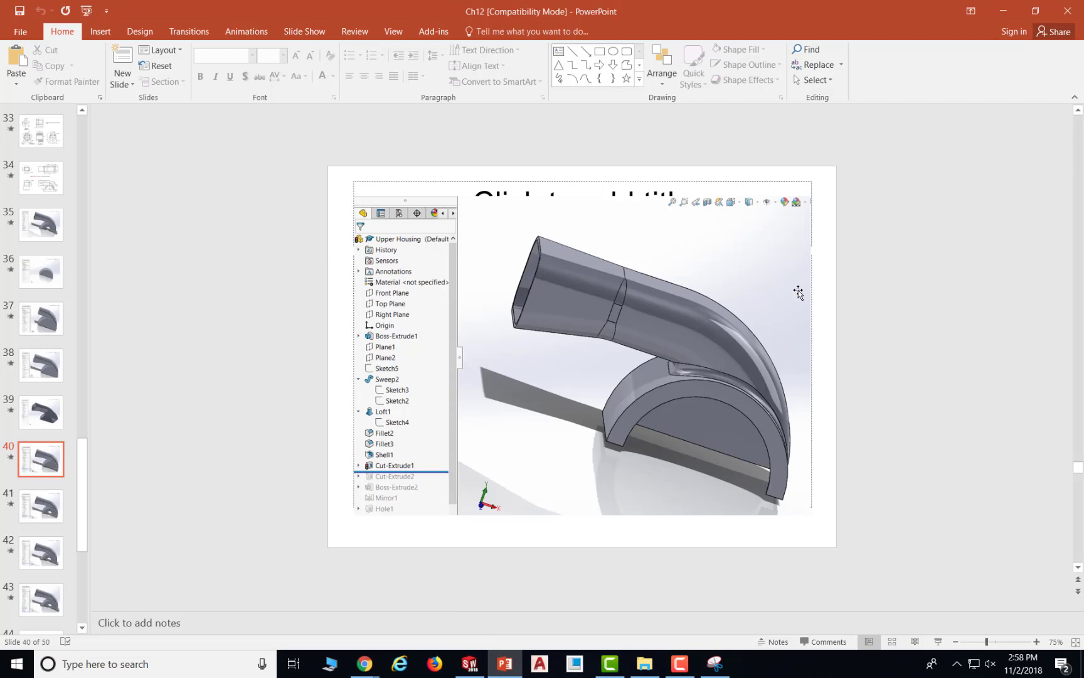
pyautogui.scroll(-1, 802, 300)
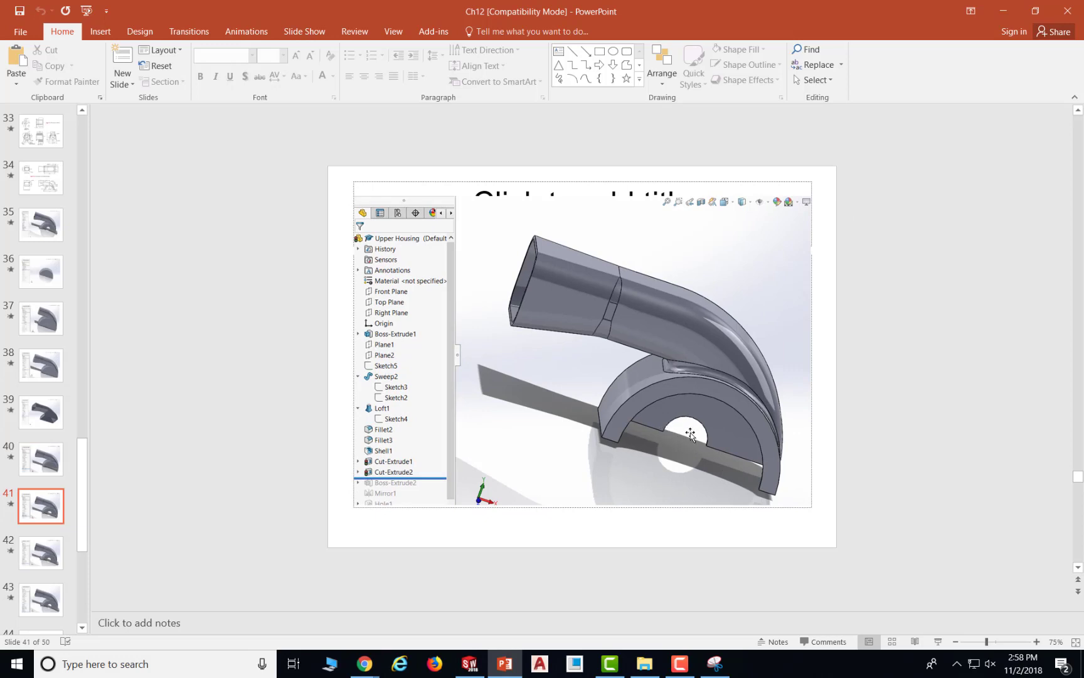
pyautogui.scroll(5, 765, 409)
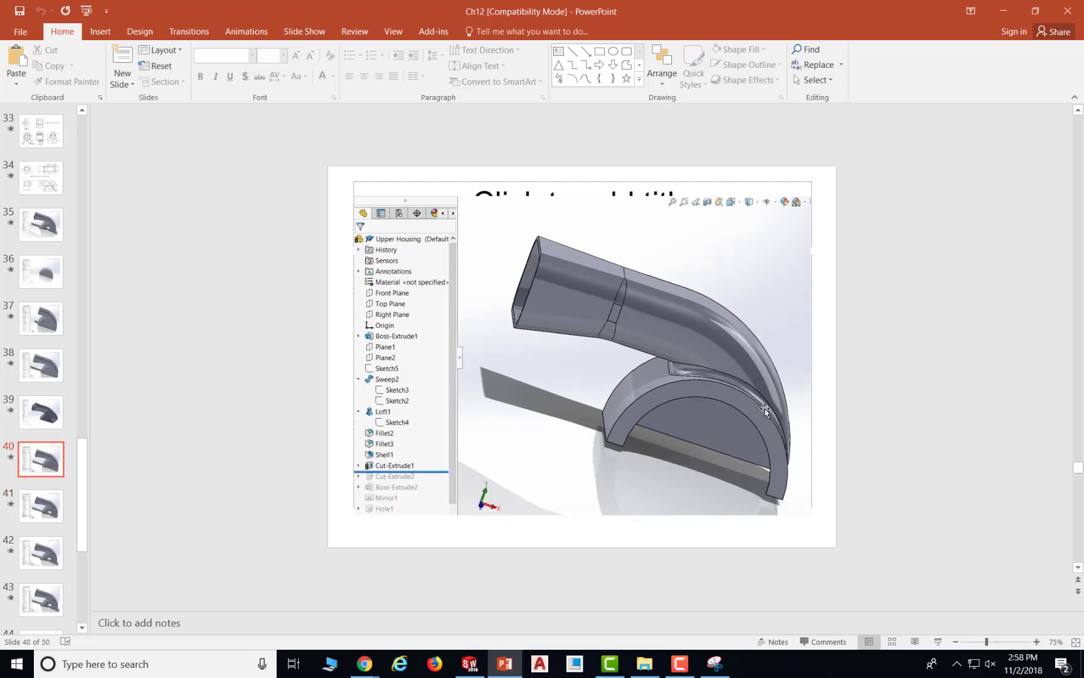
pyautogui.scroll(2, 765, 411)
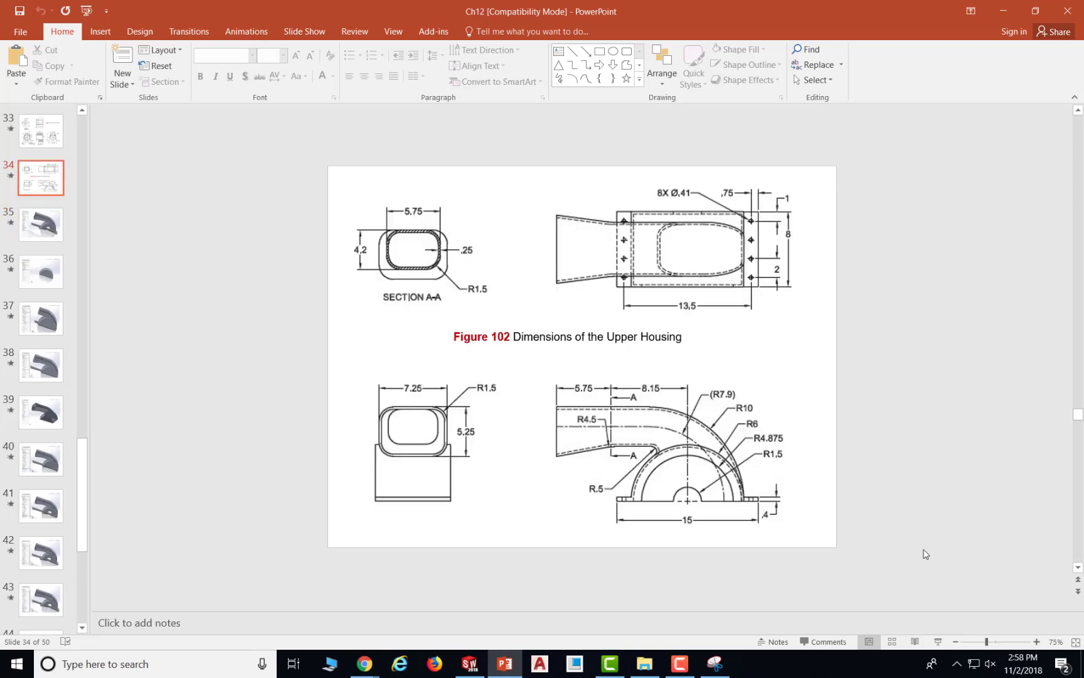
pyautogui.click(1036, 641)
pyautogui.click(1036, 641)
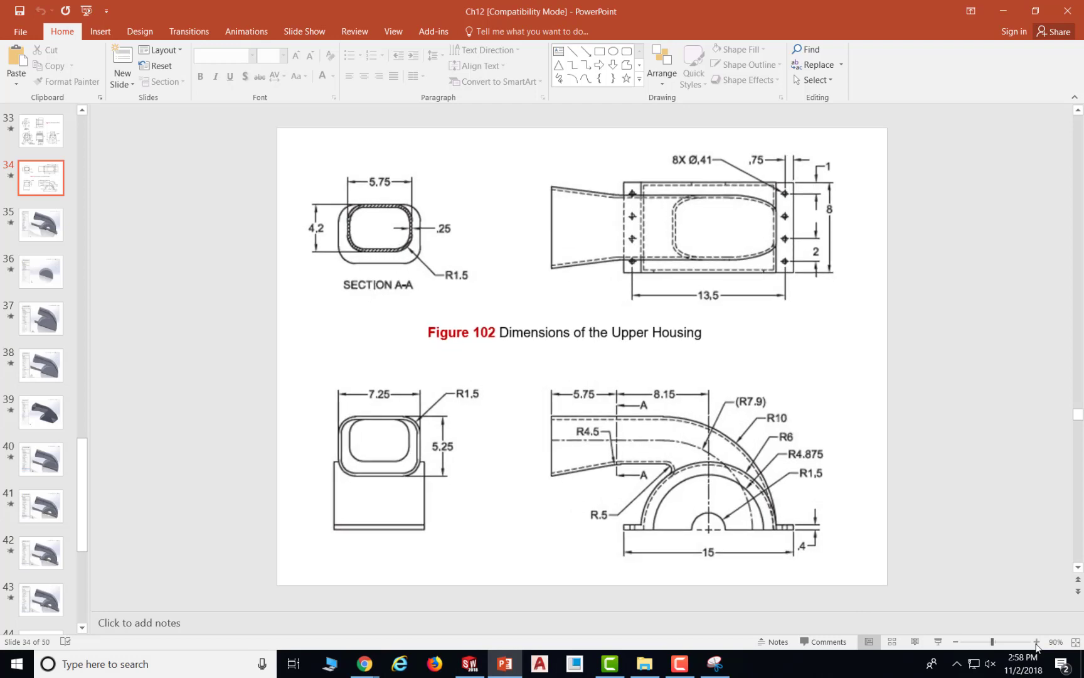
pyautogui.click(469, 666)
# - Start a sketch on the housing's flat back face and draw a circle of about 3.11 in radius centred on the origin
pyautogui.moveTo(682, 438); pyautogui.dragTo(933, 478, button='middle')
pyautogui.click(62, 76)
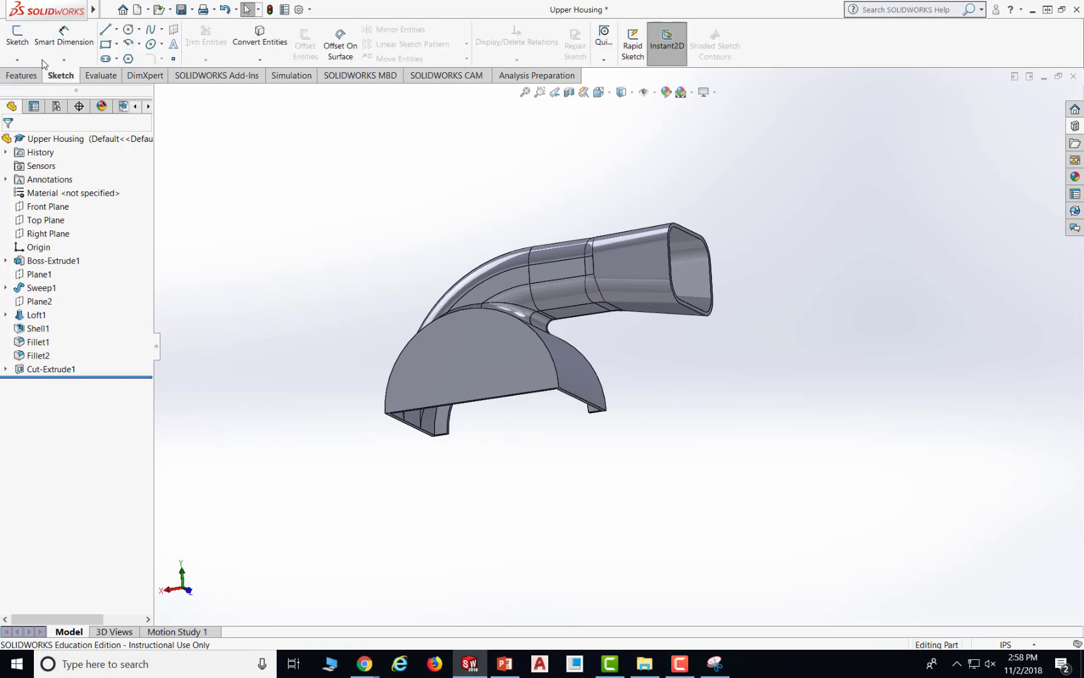
pyautogui.click(27, 42)
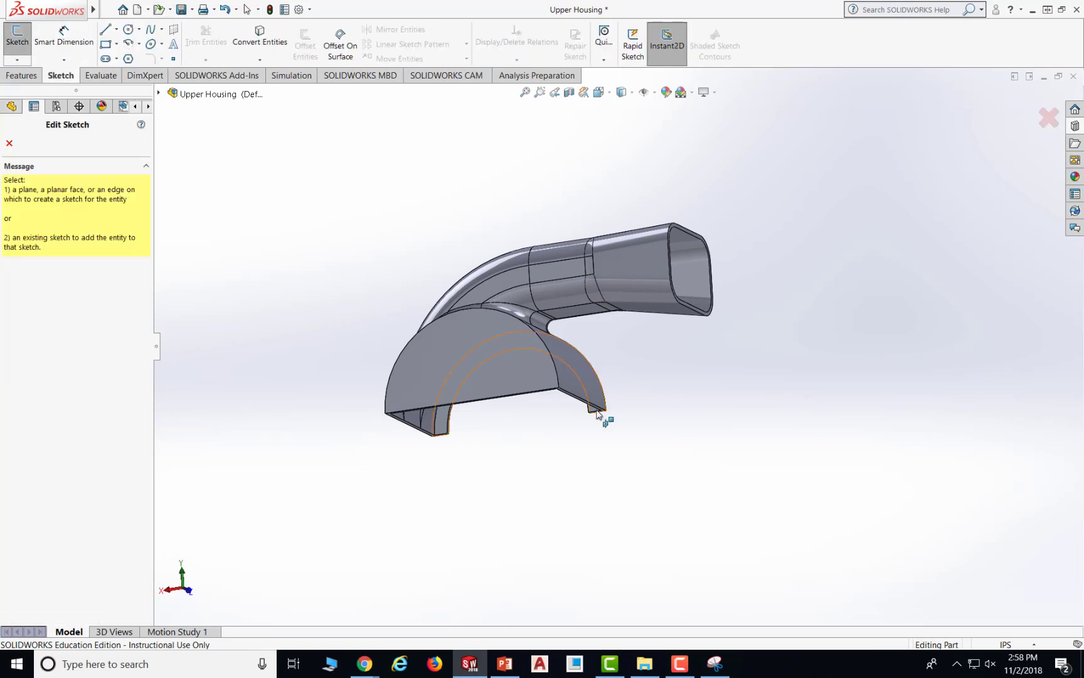
pyautogui.click(477, 343)
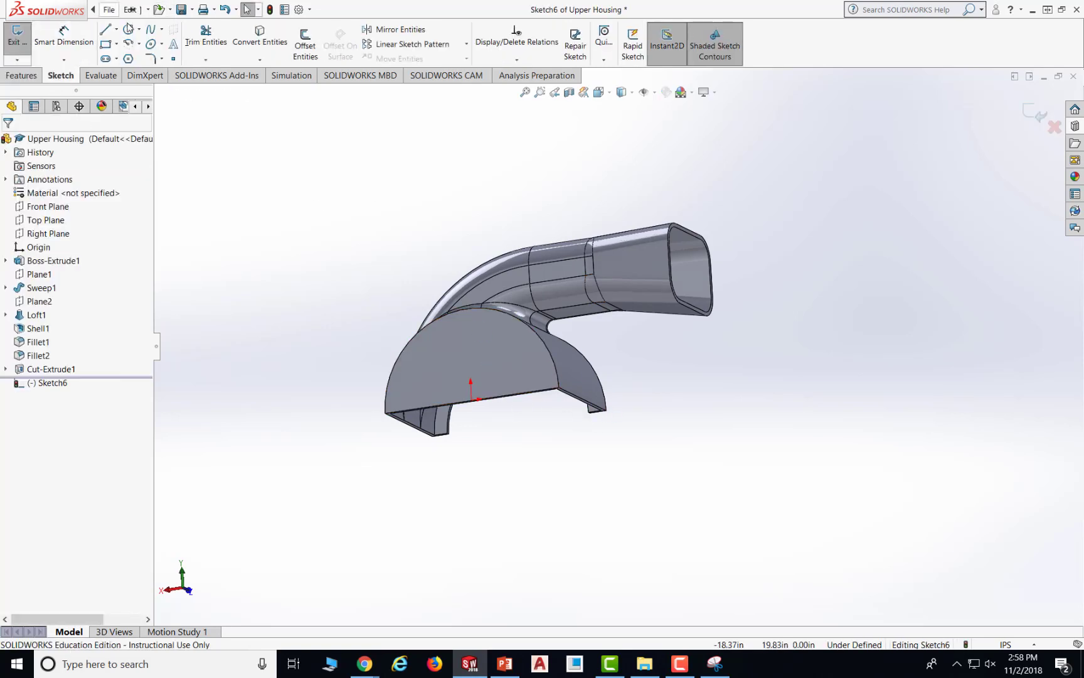
pyautogui.click(132, 32)
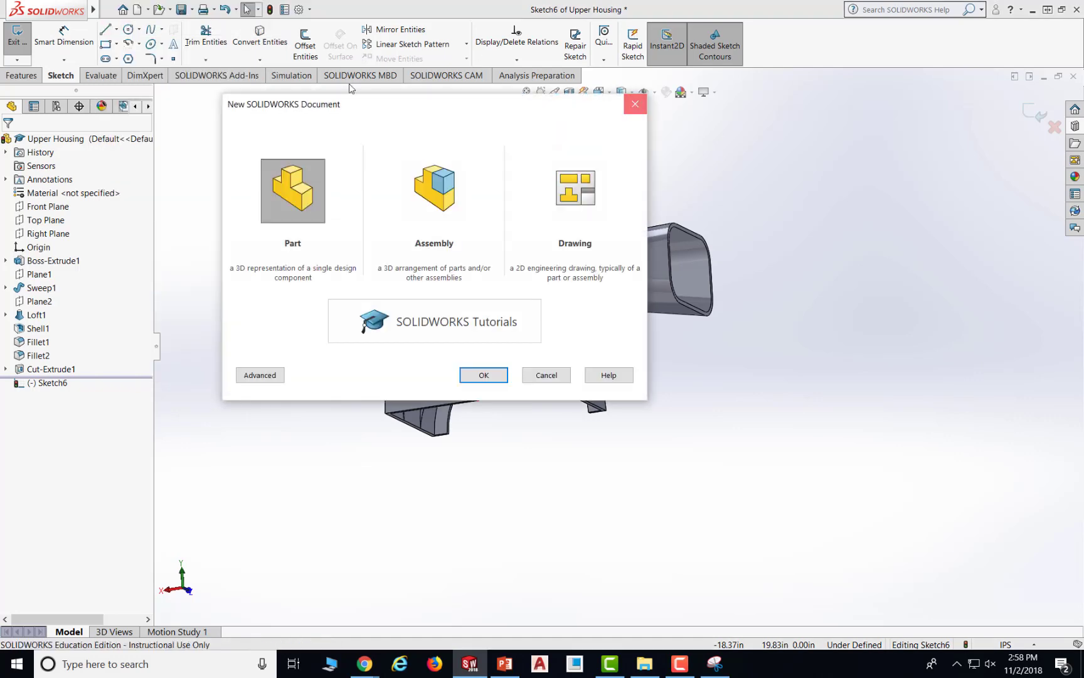
pyautogui.click(636, 103)
pyautogui.click(128, 30)
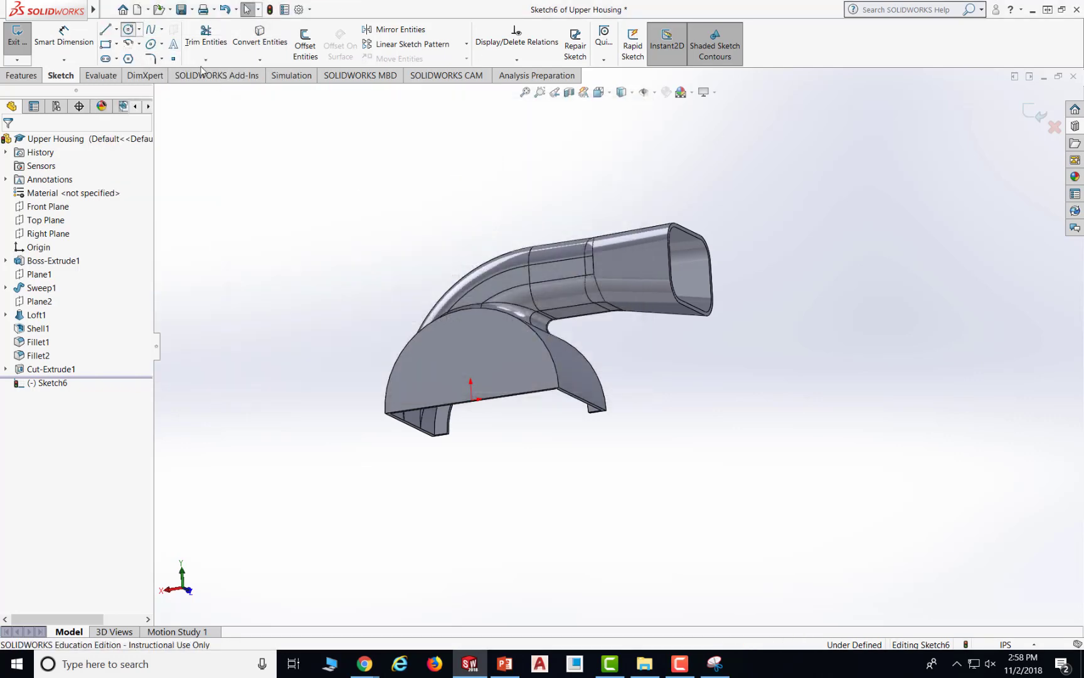
pyautogui.click(471, 400)
pyautogui.click(503, 433)
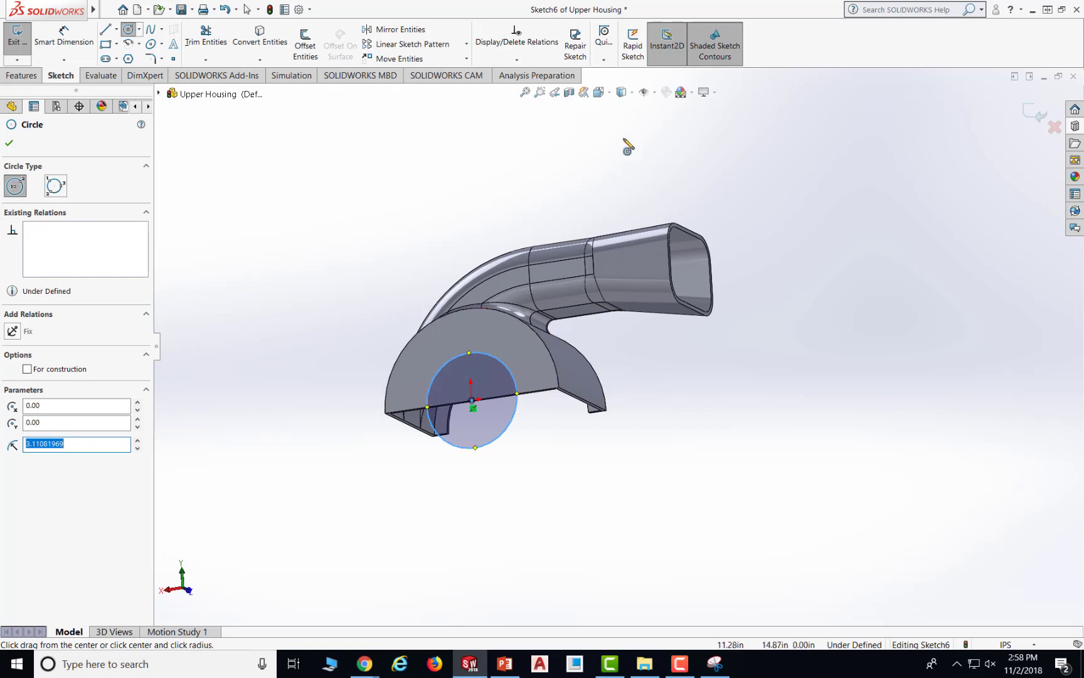
# - In the back view, dimension the circle's diameter as 3 in
pyautogui.click(609, 93)
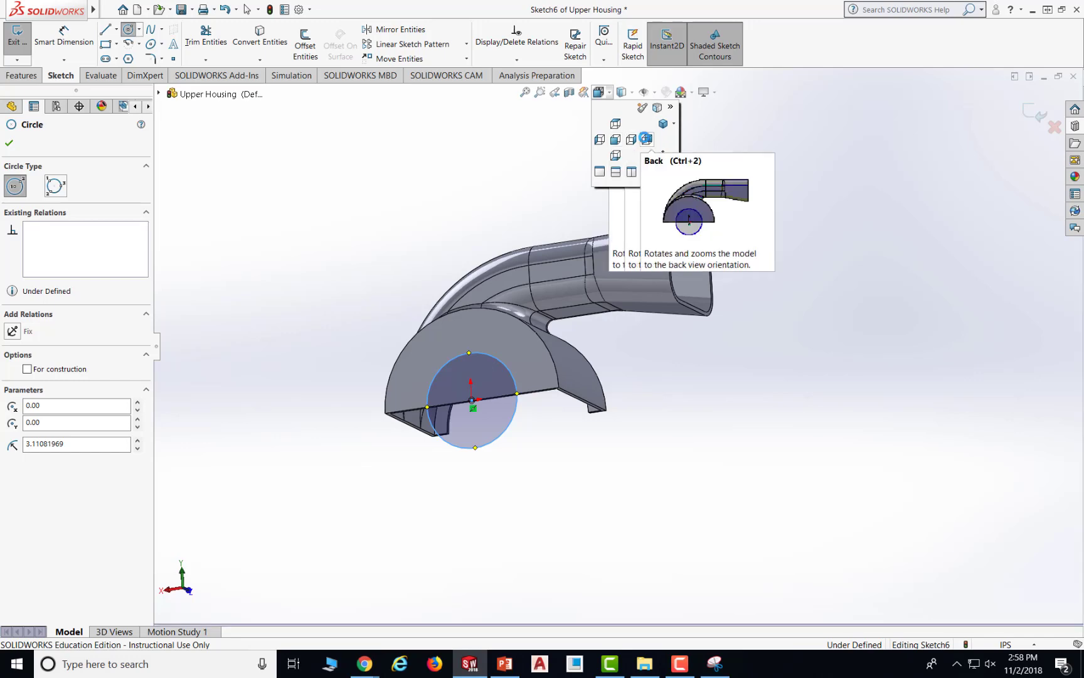
pyautogui.click(647, 139)
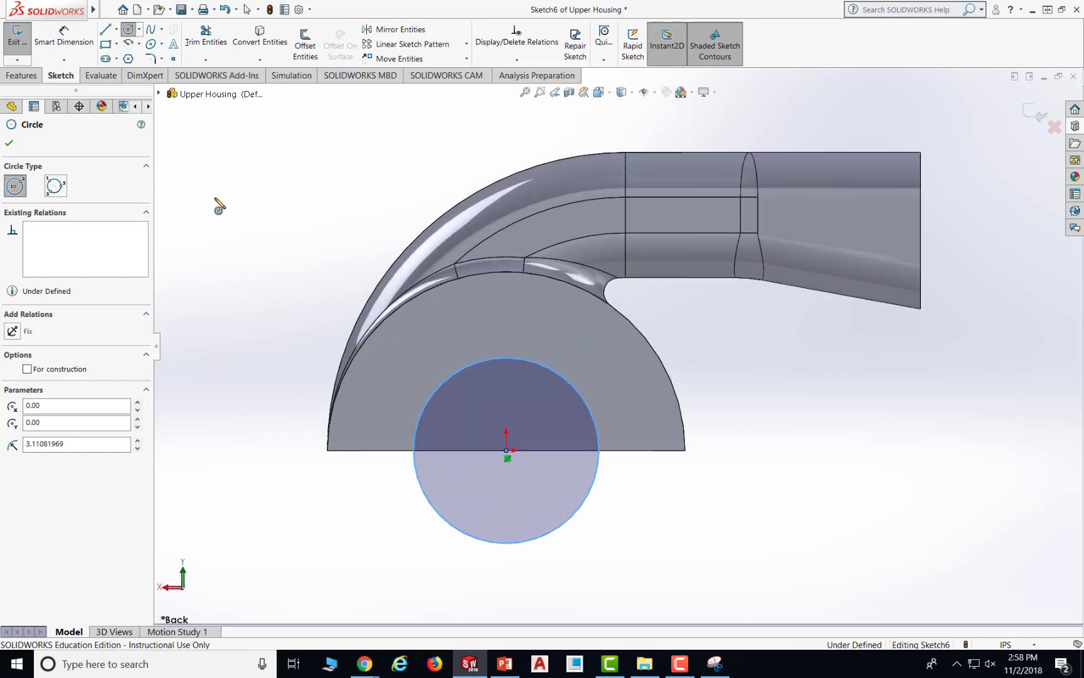
pyautogui.click(63, 36)
pyautogui.click(592, 417)
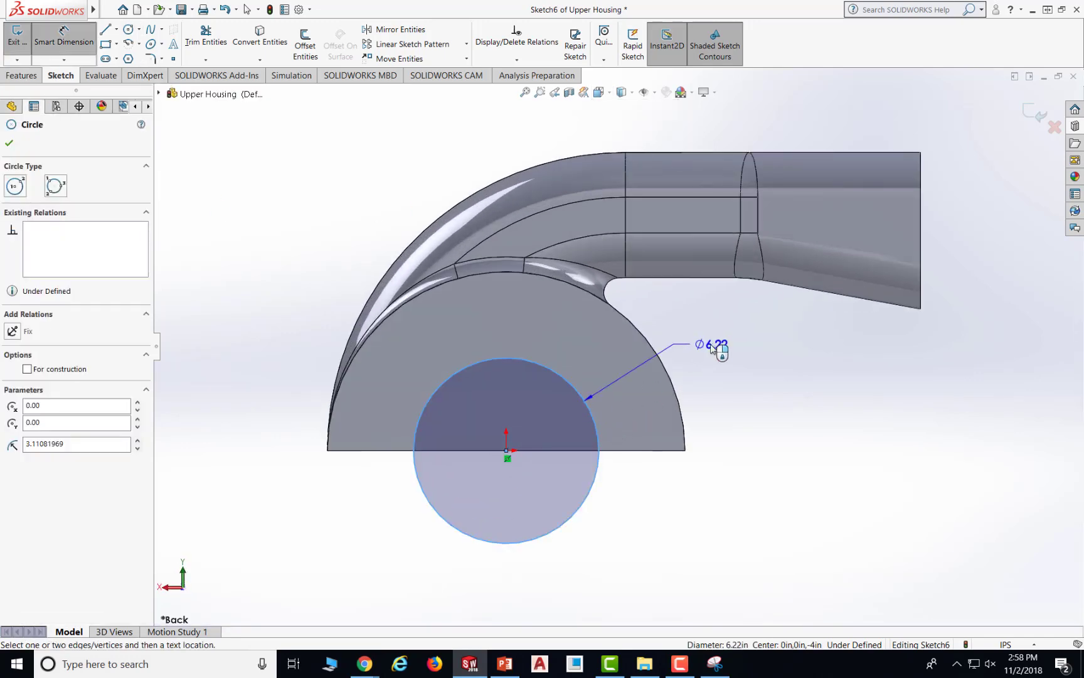
pyautogui.click(713, 347)
pyautogui.write('3')
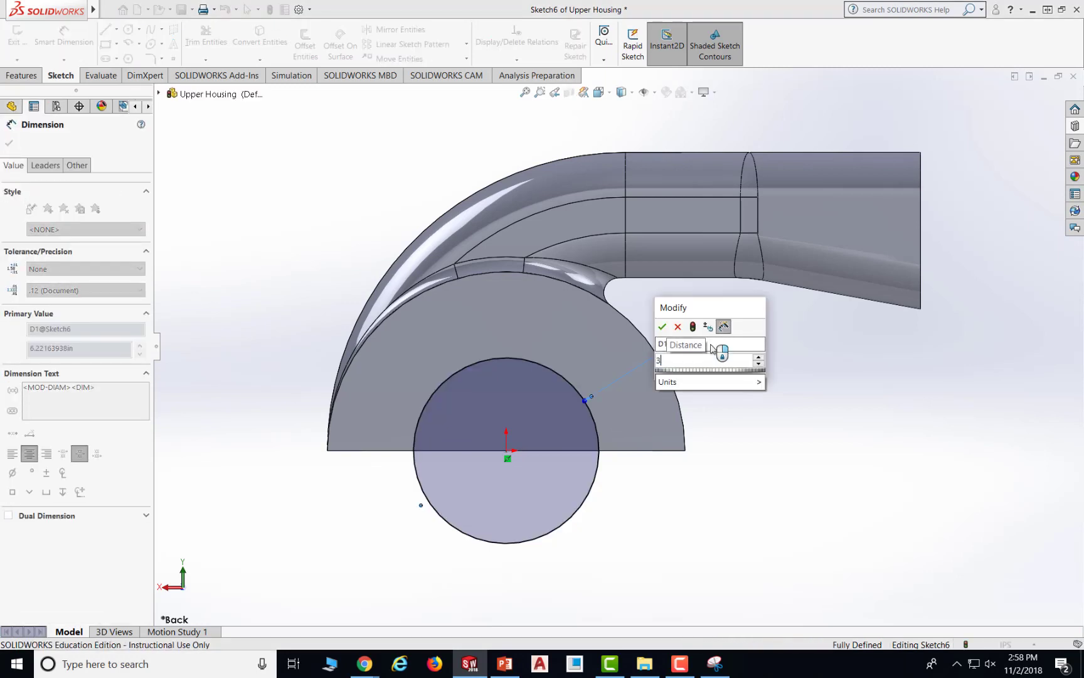
pyautogui.press('Return')
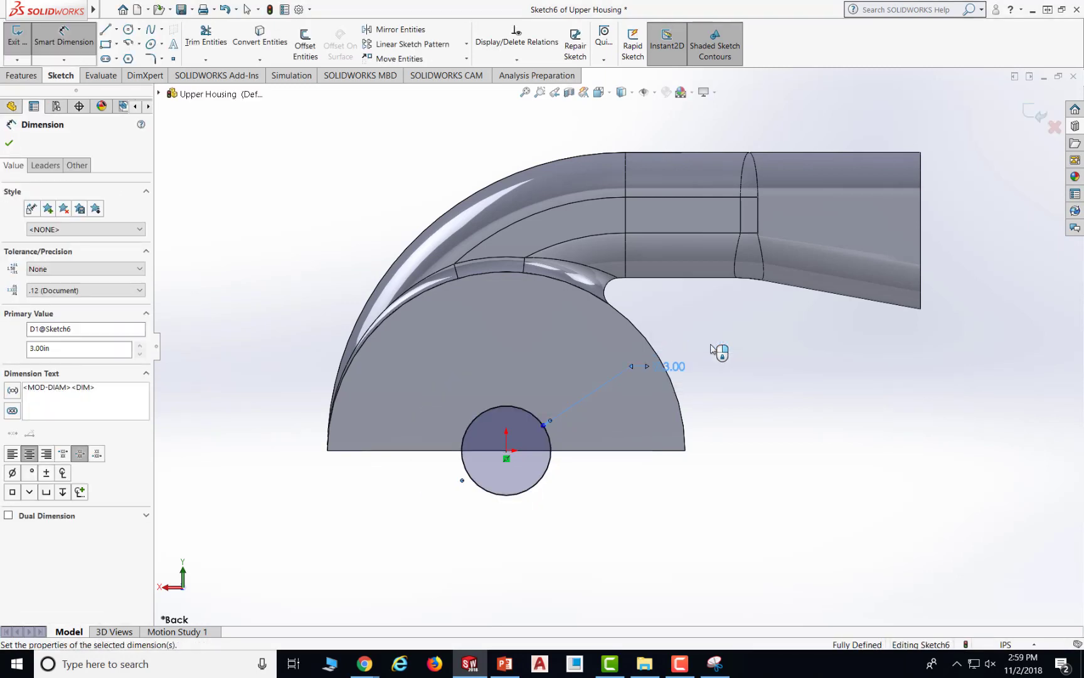
pyautogui.click(8, 143)
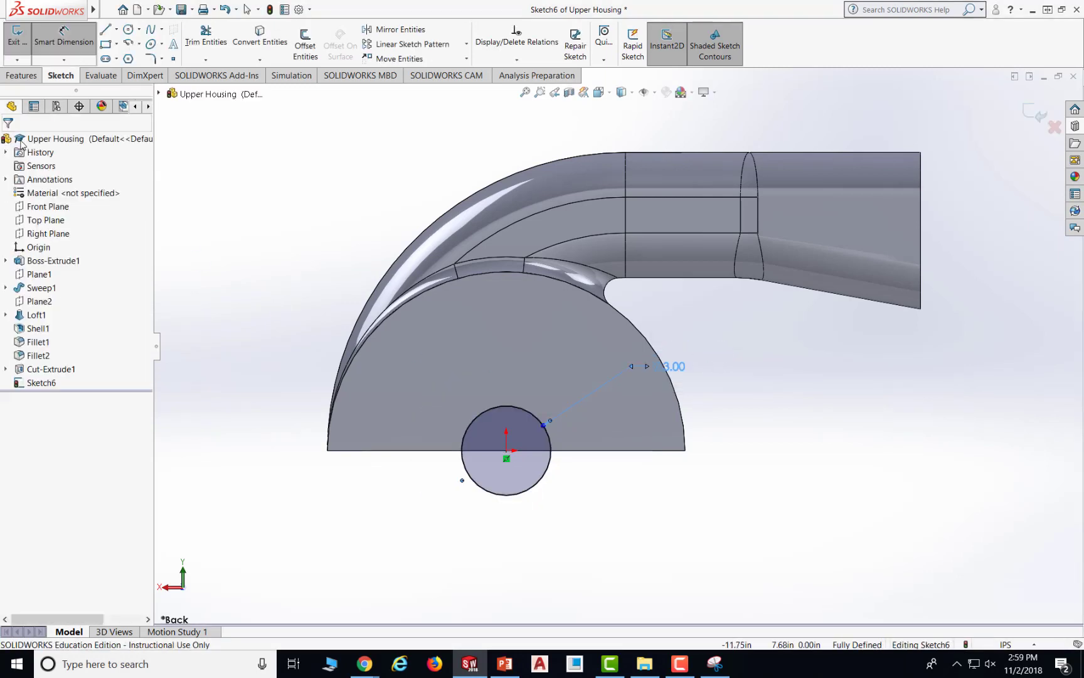
# - Draw a horizontal line across the circle's diameter and trim away its lower half to leave a closed semicircle
pyautogui.click(105, 28)
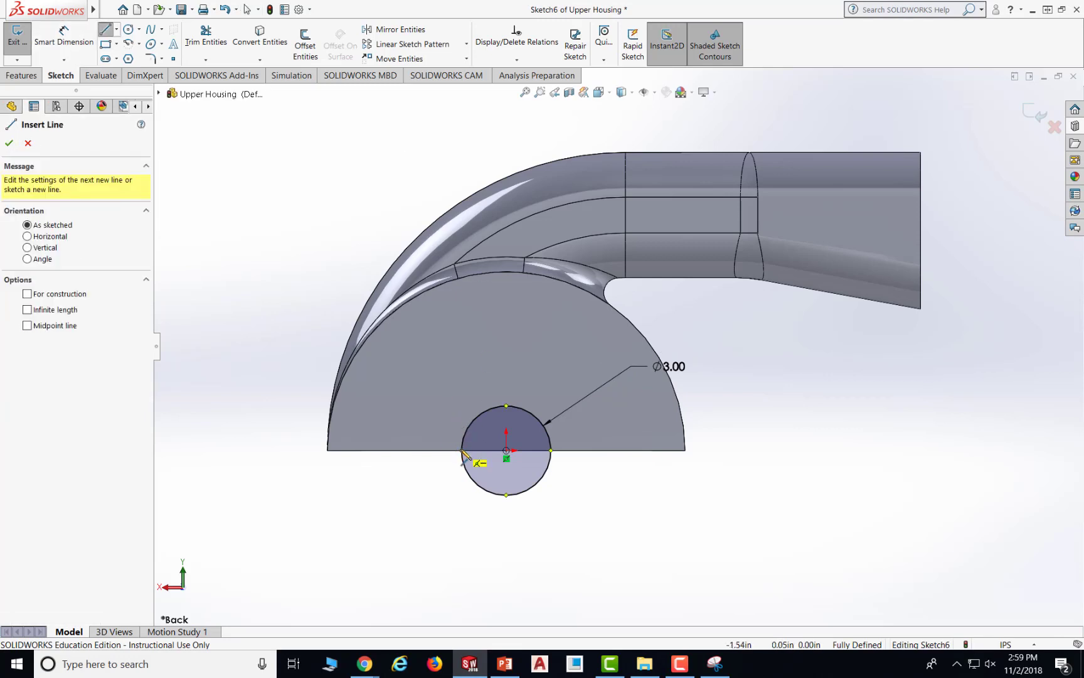
pyautogui.click(463, 449)
pyautogui.click(551, 450)
pyautogui.press('Escape')
pyautogui.click(206, 37)
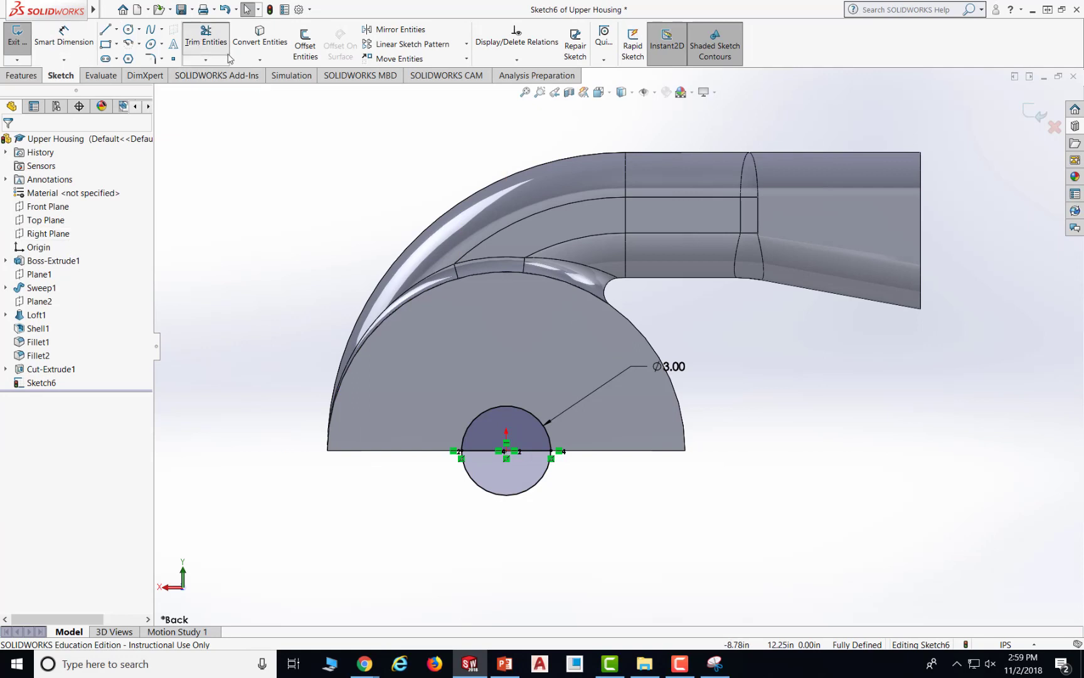
pyautogui.click(500, 481)
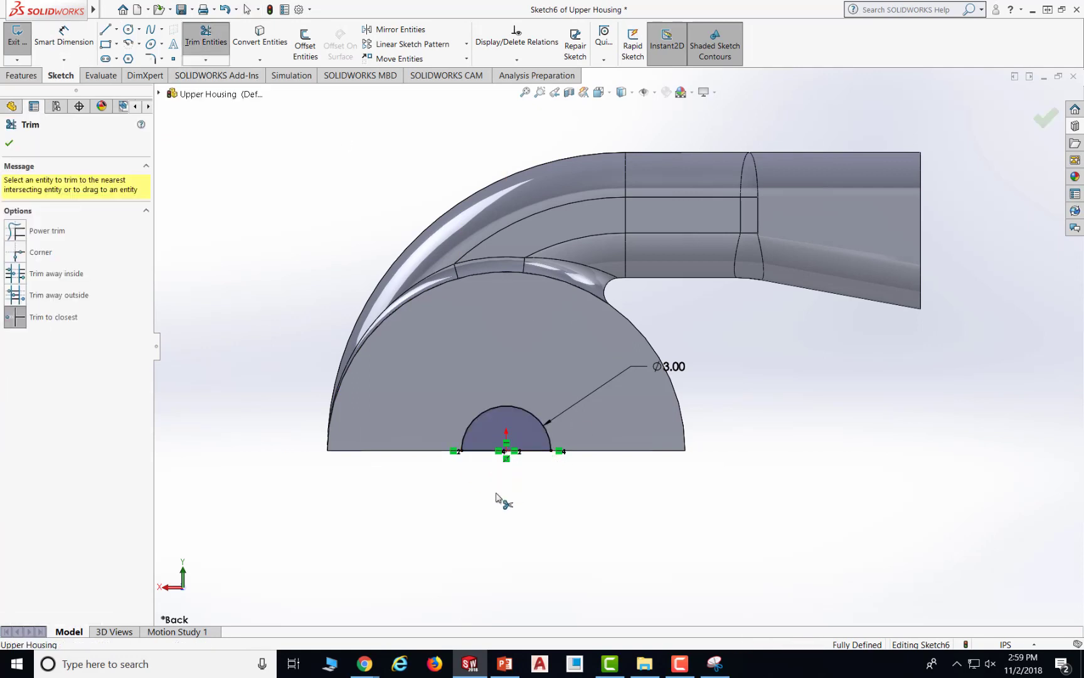
pyautogui.click(9, 144)
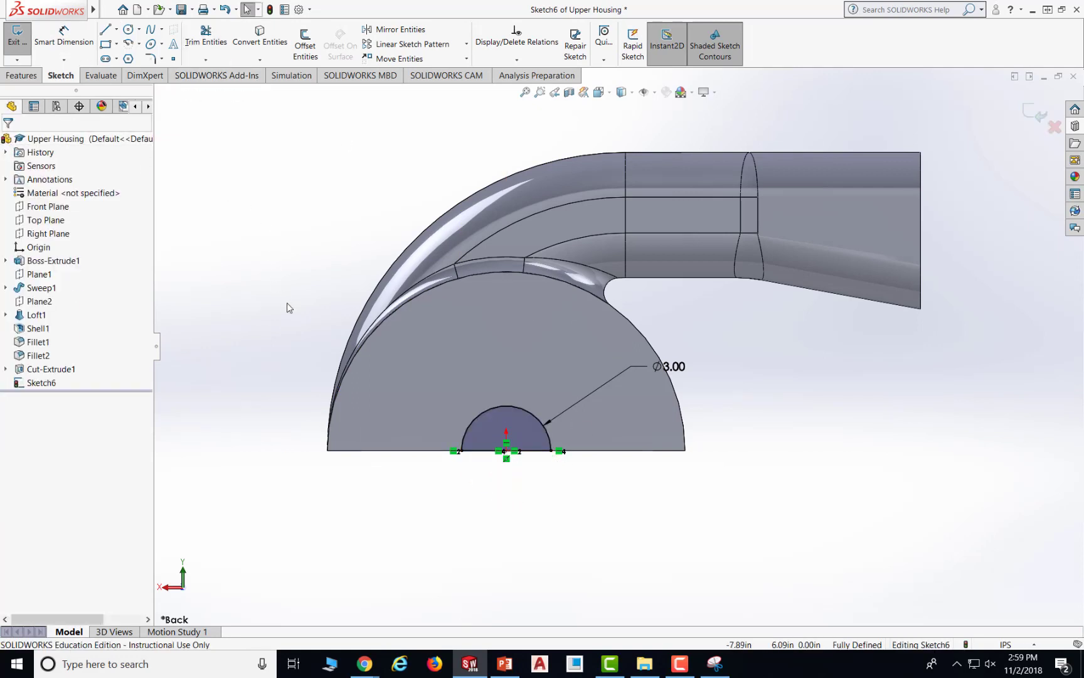
# - Cut-extrude the 3 in semicircle through the back wall with the Up To Next end condition
pyautogui.click(25, 77)
pyautogui.click(188, 43)
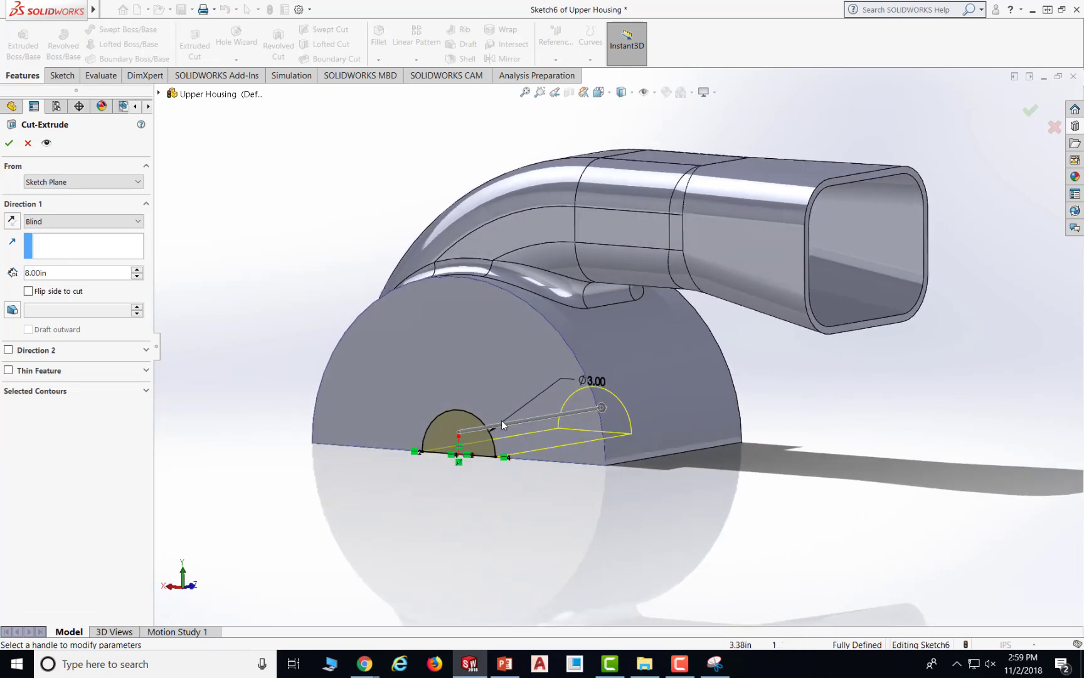
pyautogui.click(98, 182)
pyautogui.click(100, 190)
pyautogui.click(97, 221)
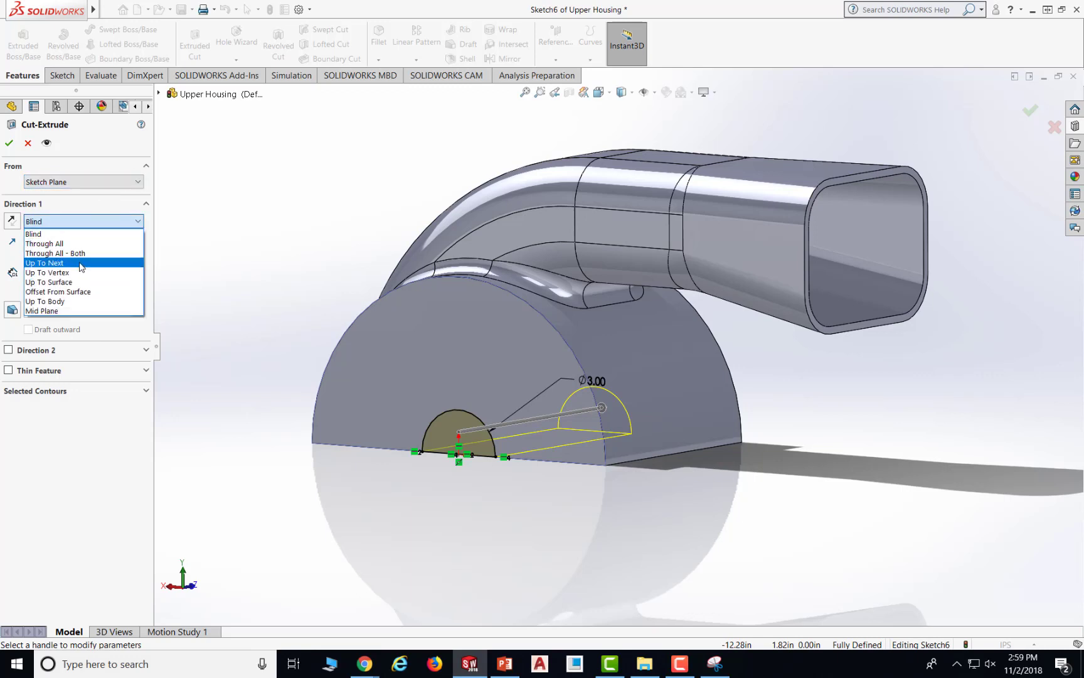
pyautogui.click(81, 264)
pyautogui.click(9, 143)
pyautogui.moveTo(886, 464); pyautogui.dragTo(663, 497, button='middle')
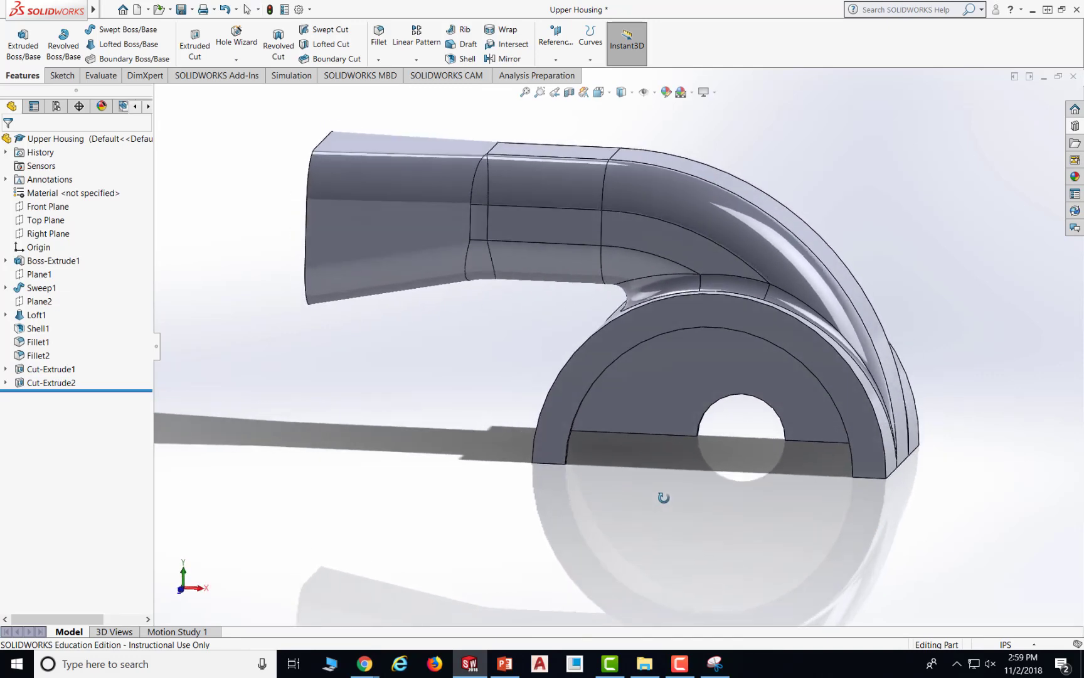
# - Switch to PowerPoint and compare the slide 34 drawing with the finished part on slide 35 and the modelling stages on slides 40 to 42
pyautogui.click(508, 668)
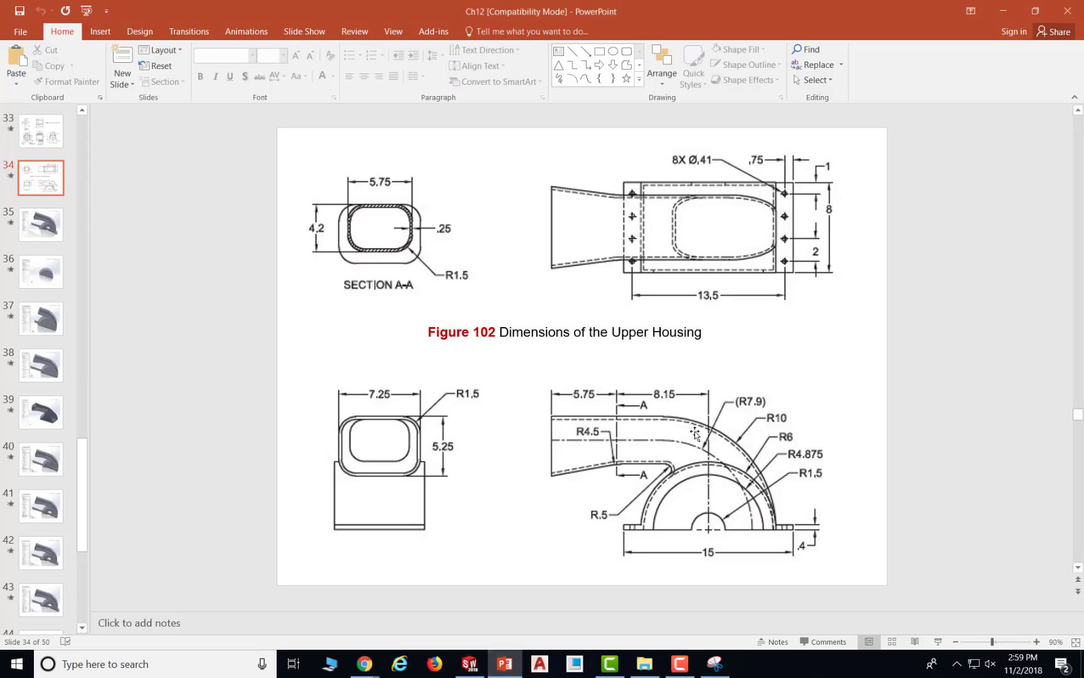
pyautogui.scroll(-1, 712, 436)
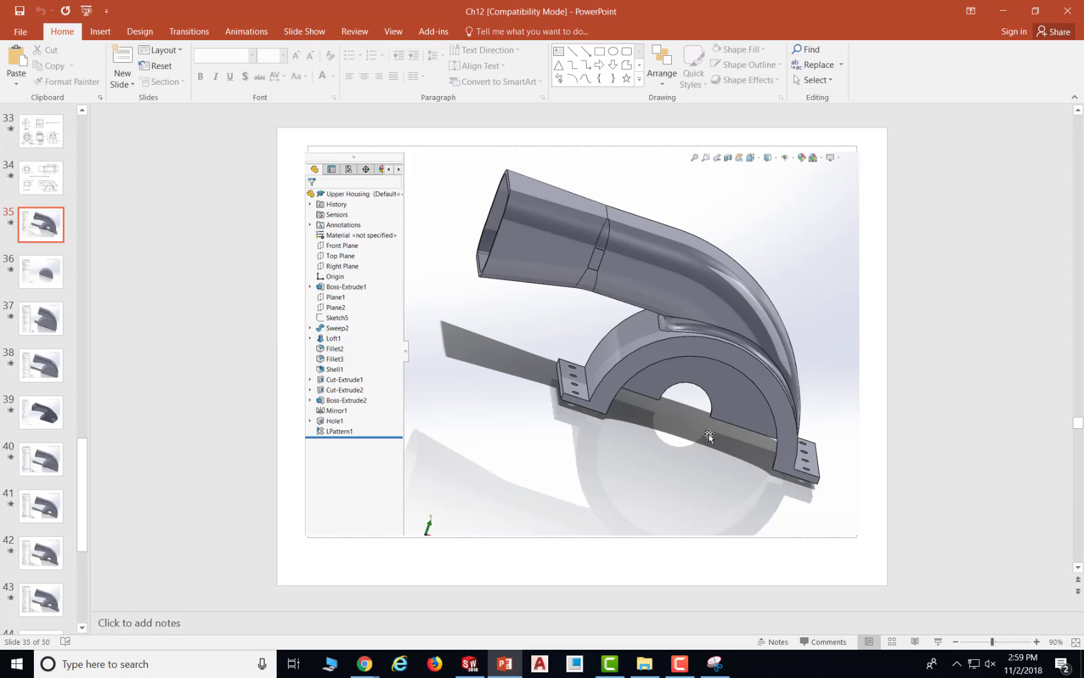
pyautogui.scroll(1, 777, 454)
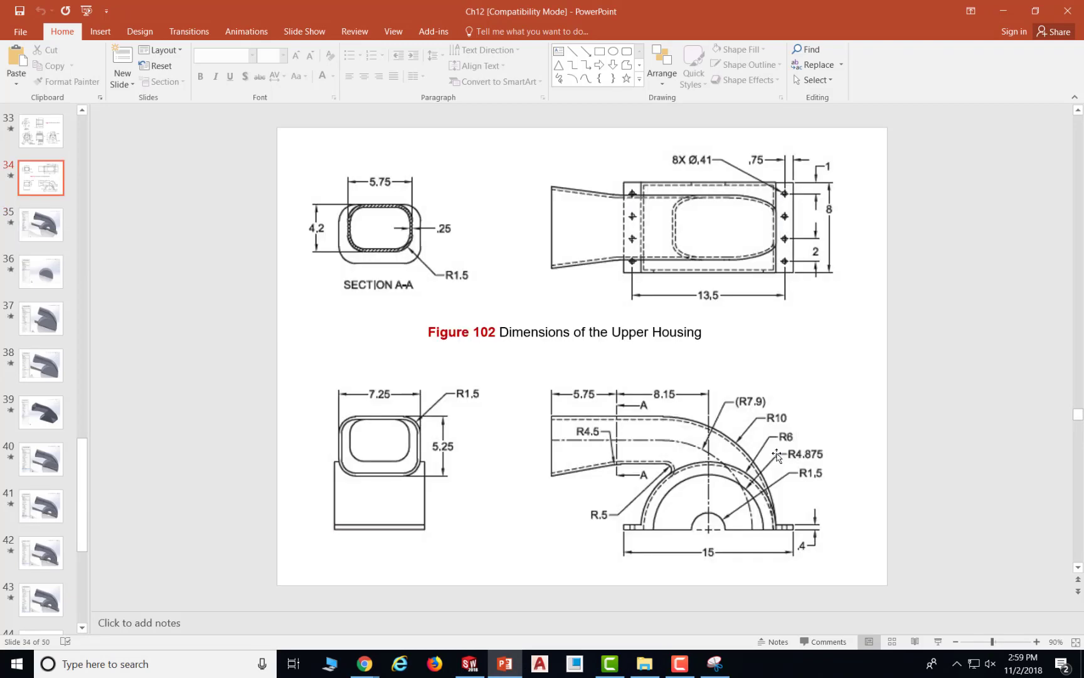
pyautogui.scroll(-6, 777, 455)
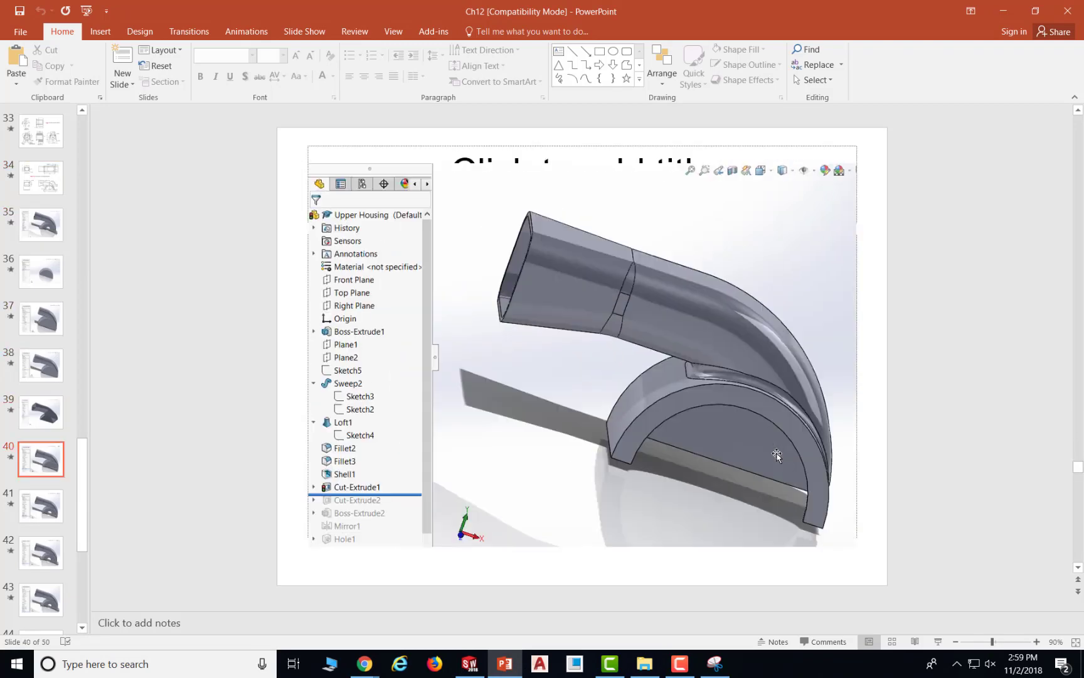
pyautogui.scroll(-2, 778, 454)
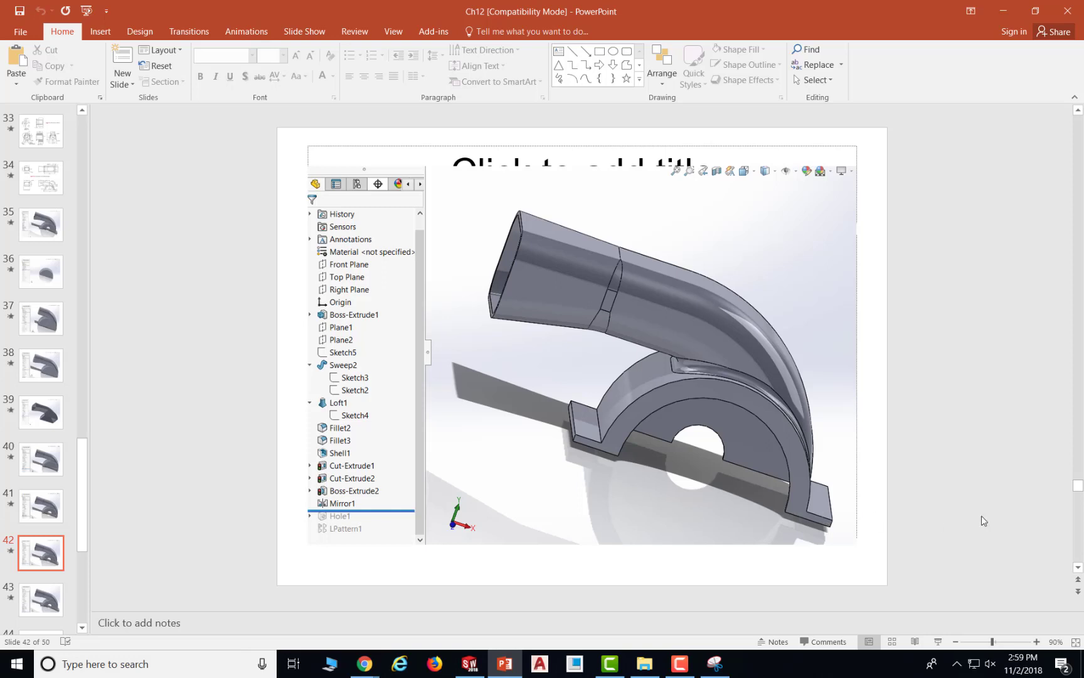
# - Switch to SOLIDWORKS and start a new sketch on the Top Plane of the Upper Housing
pyautogui.press('F10')
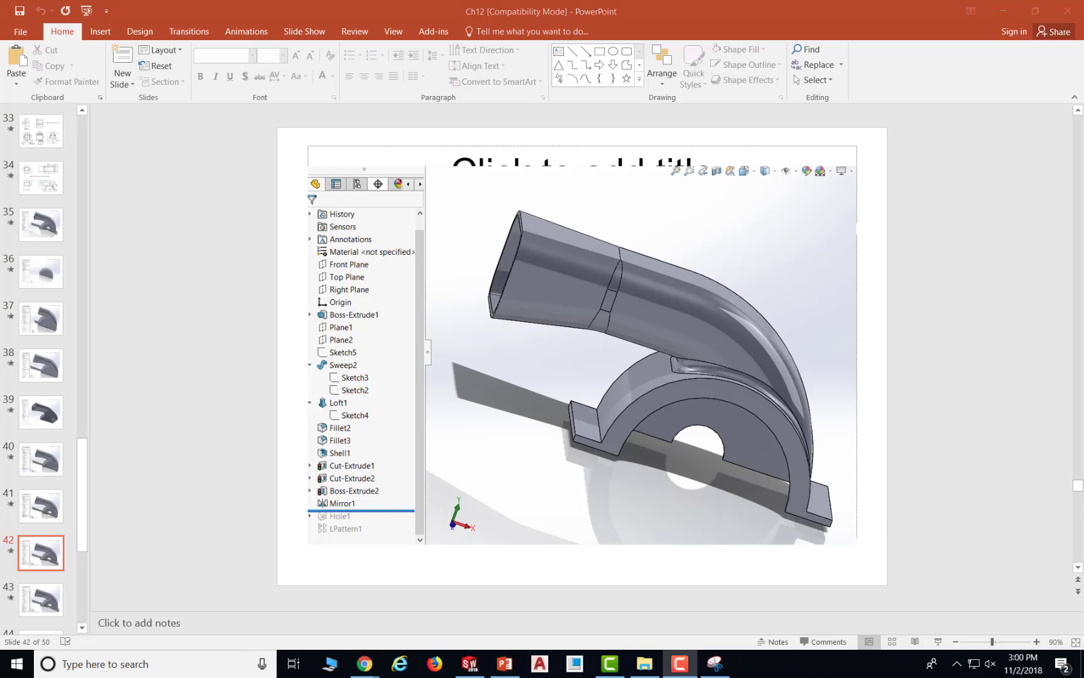
pyautogui.click(471, 664)
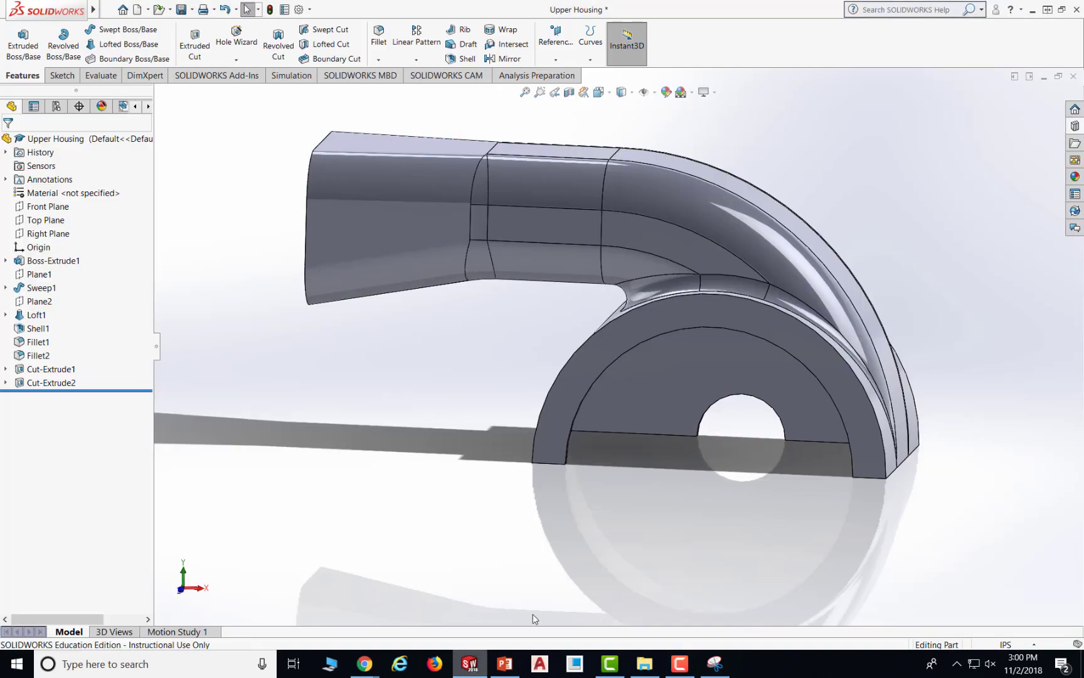
pyautogui.moveTo(915, 533); pyautogui.dragTo(904, 417, button='middle')
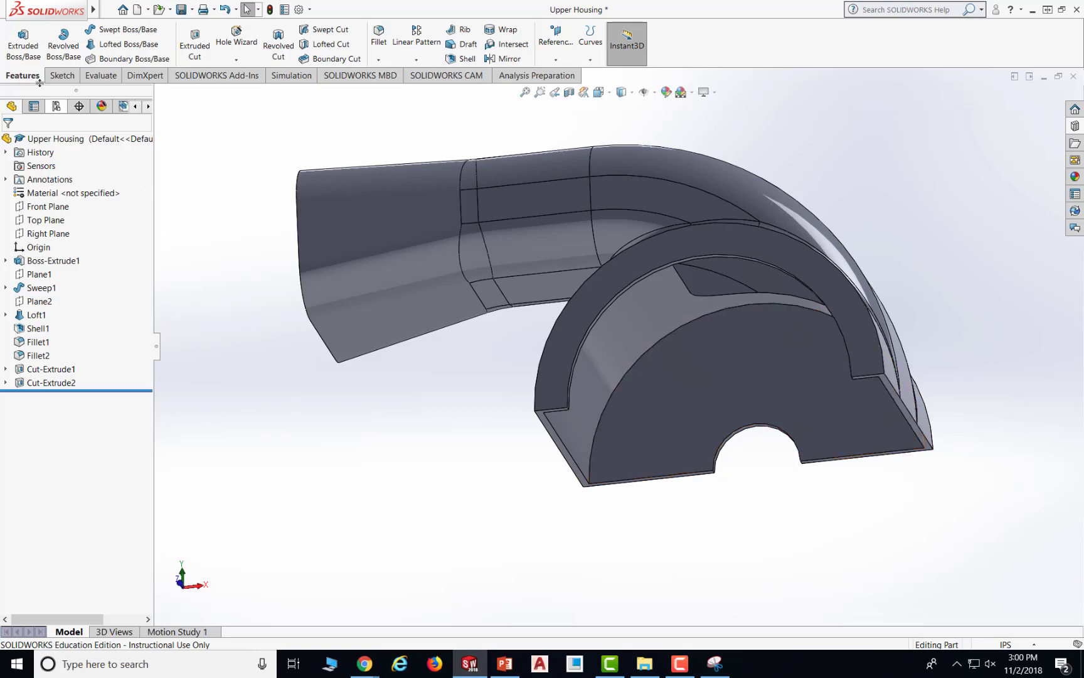
pyautogui.click(61, 75)
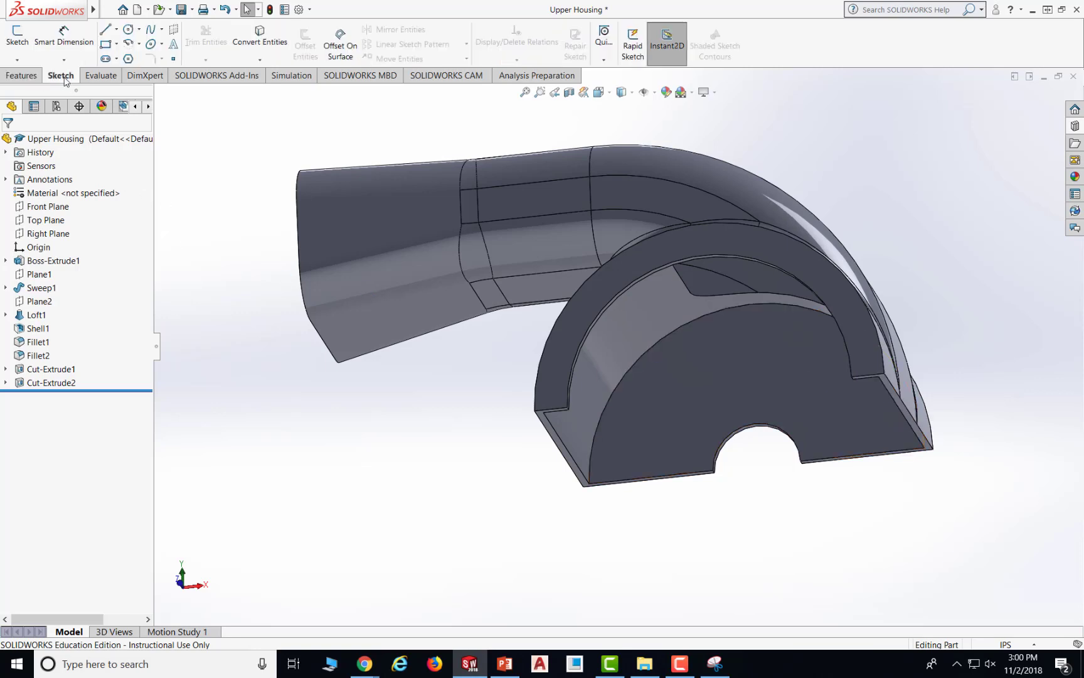
pyautogui.click(19, 34)
pyautogui.hotkey('alt', 'f')
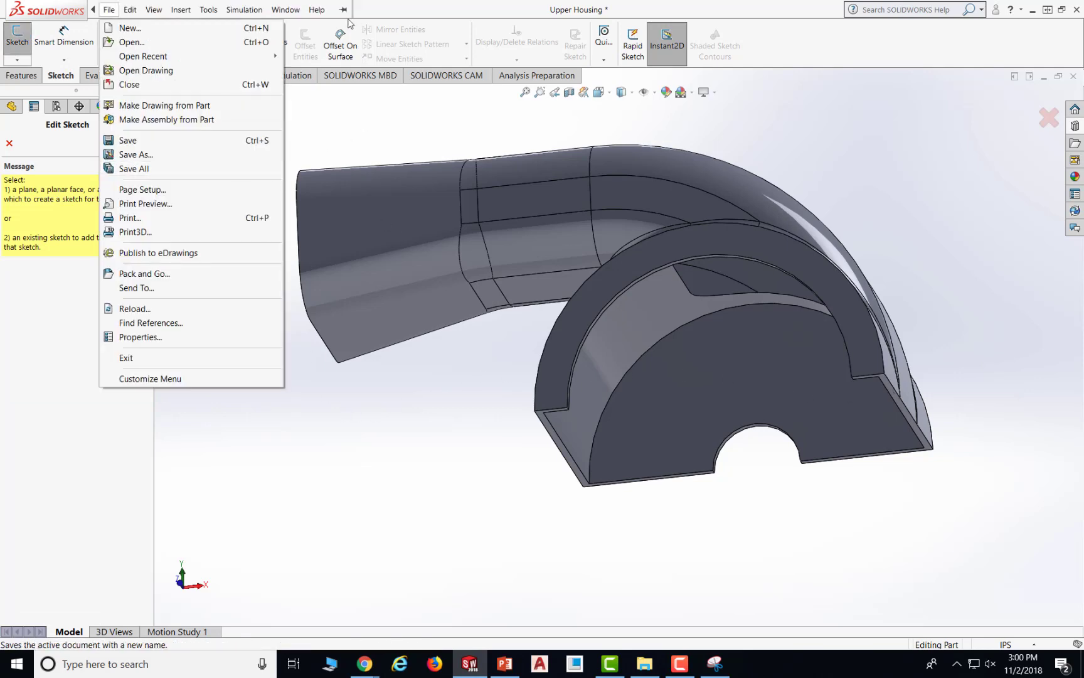
pyautogui.click(392, 22)
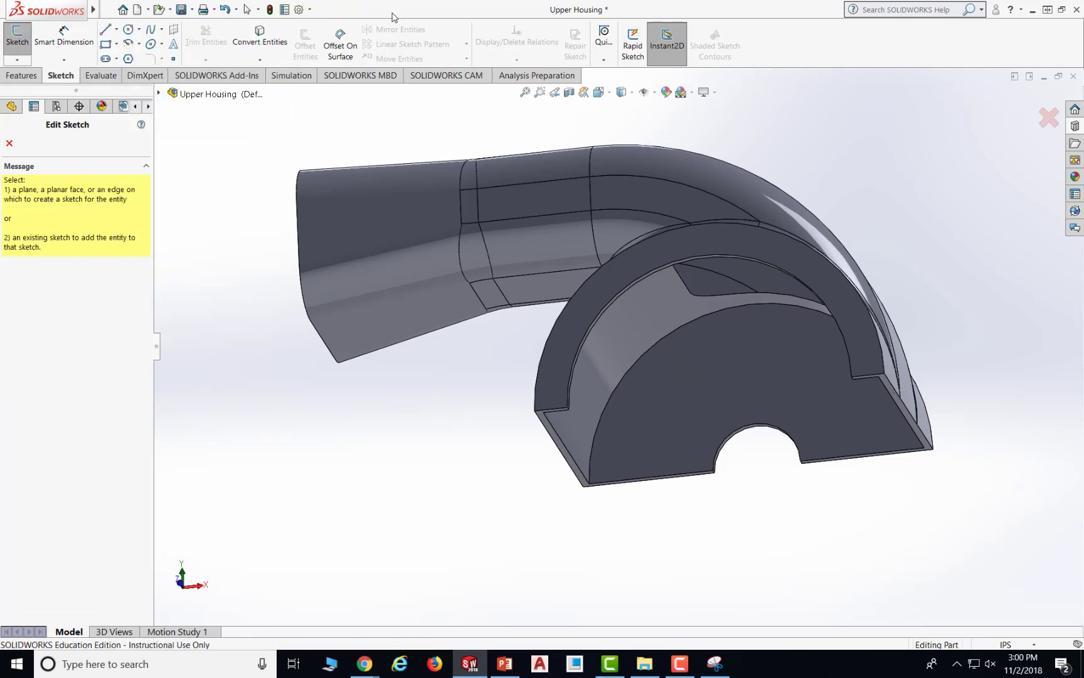
pyautogui.click(160, 96)
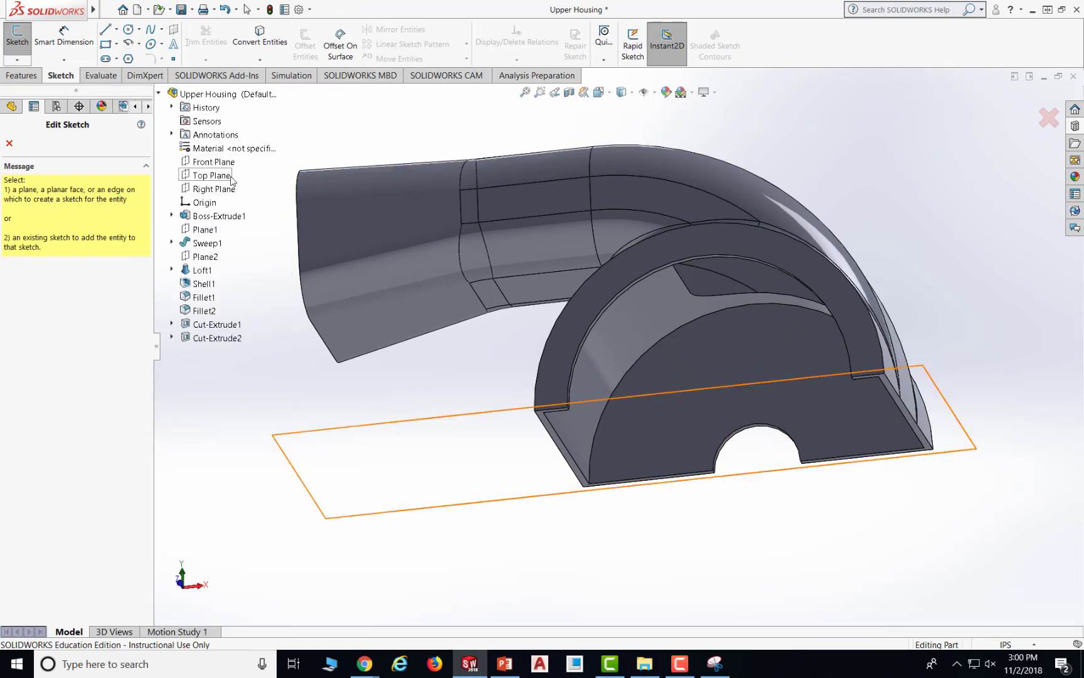
pyautogui.click(231, 180)
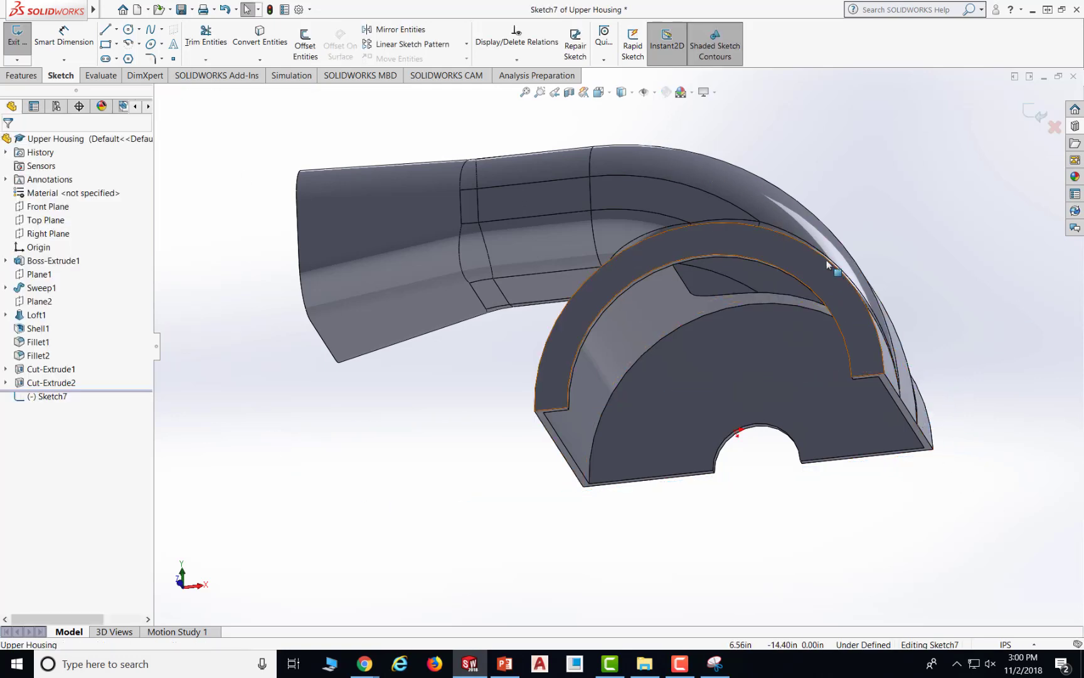
# - Draw a closed rectangle of four lines, about 1.29 in by 8 in, from the inner wall edge outward, on the side opposite the duct mouth
pyautogui.click(610, 94)
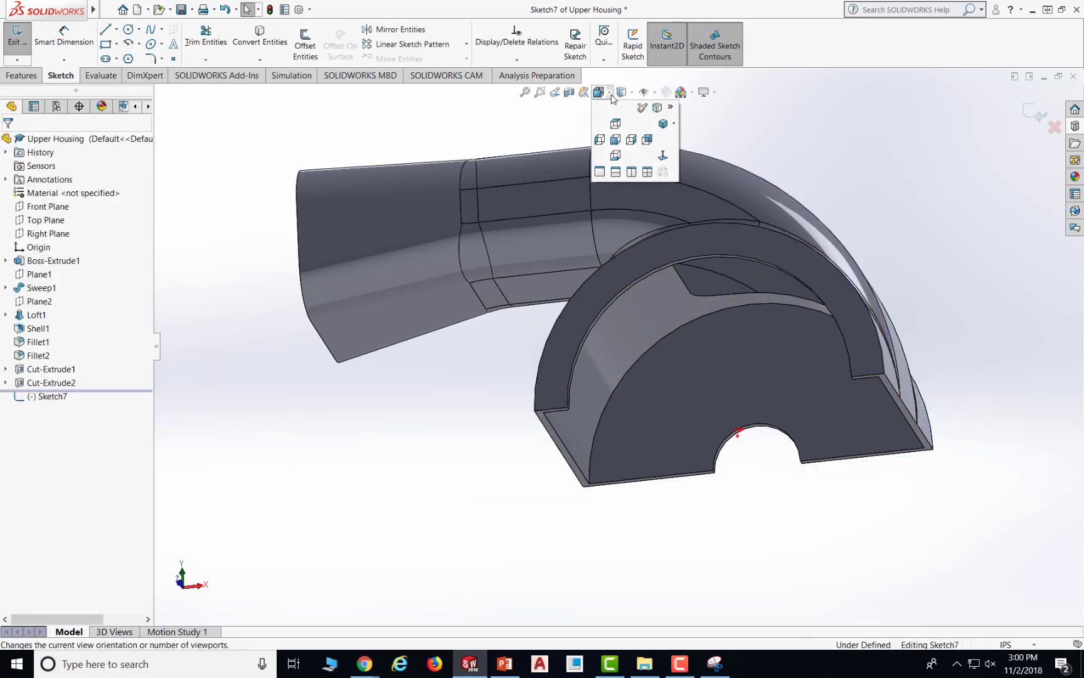
pyautogui.click(615, 156)
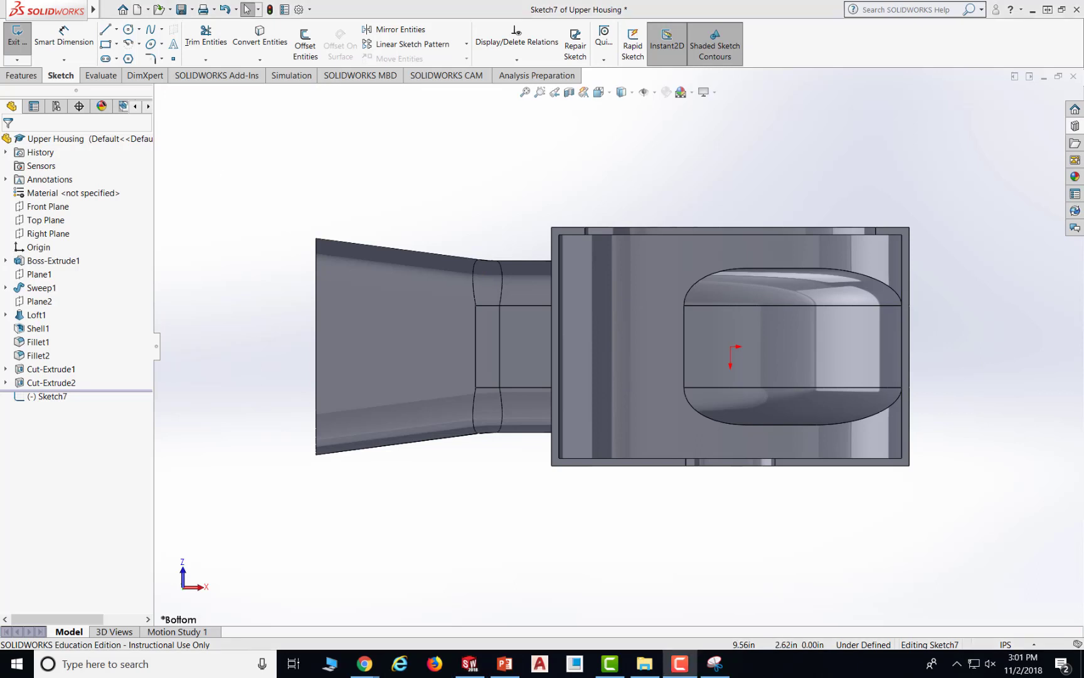
pyautogui.moveTo(965, 281); pyautogui.dragTo(960, 442, button='middle')
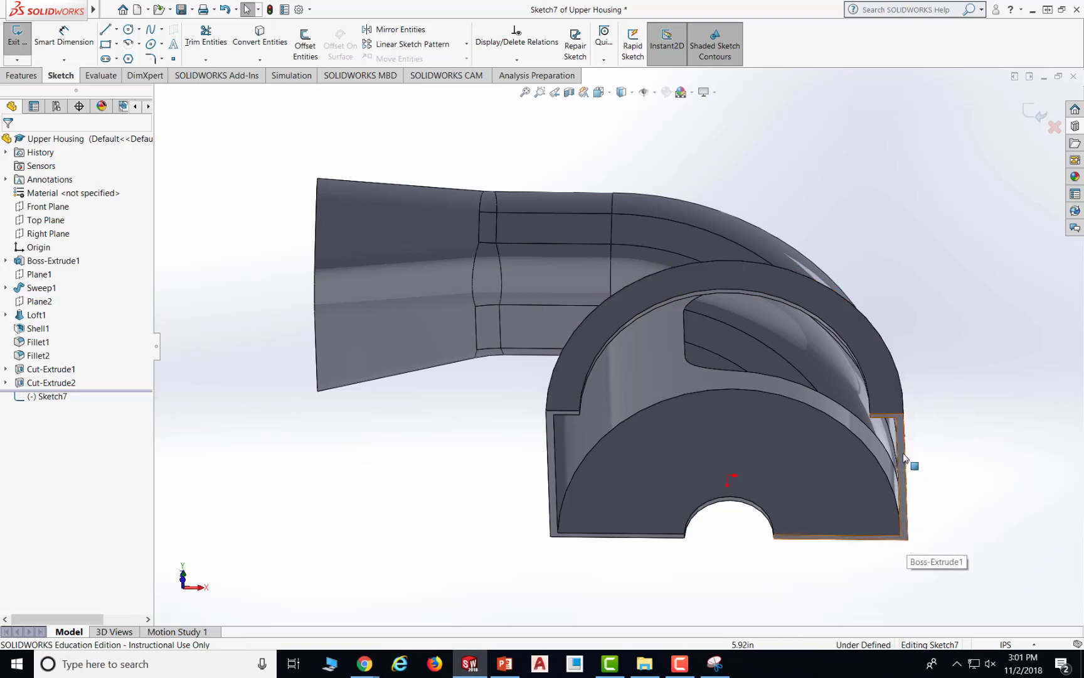
pyautogui.moveTo(917, 420); pyautogui.dragTo(922, 461, button='middle')
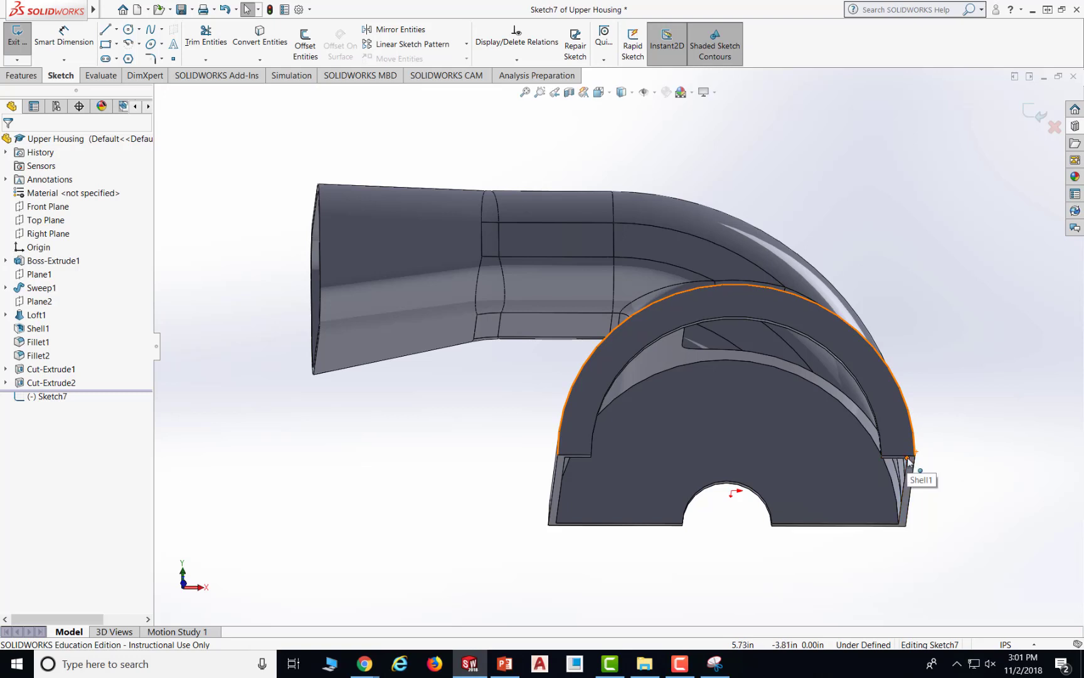
pyautogui.moveTo(927, 473); pyautogui.dragTo(914, 371, button='middle')
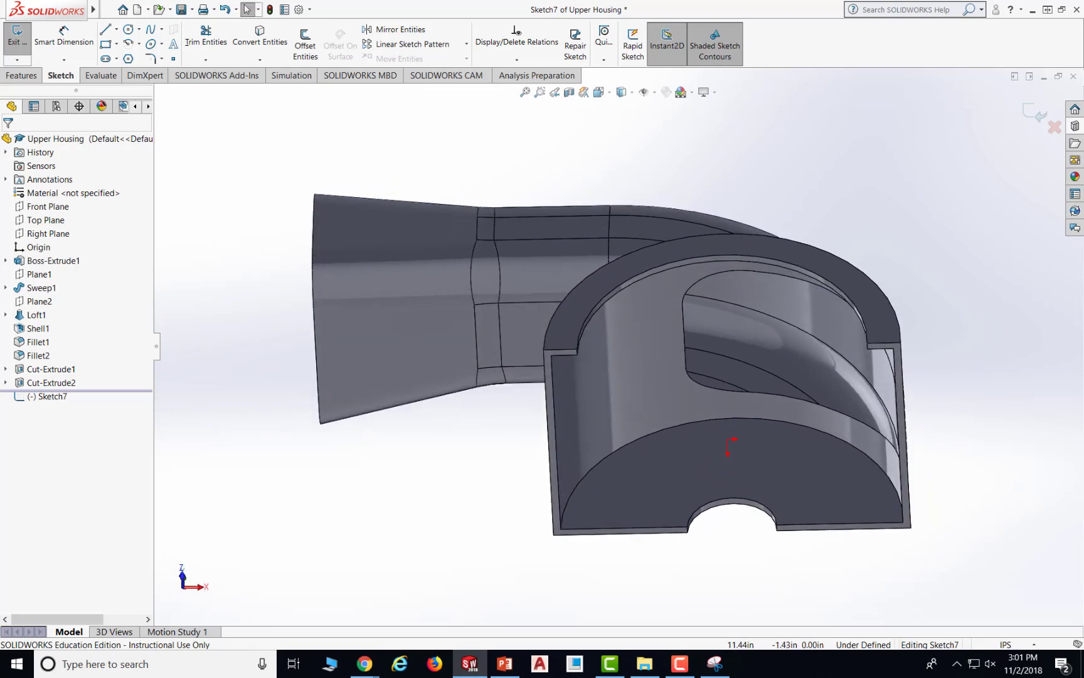
pyautogui.click(611, 93)
pyautogui.moveTo(609, 95)
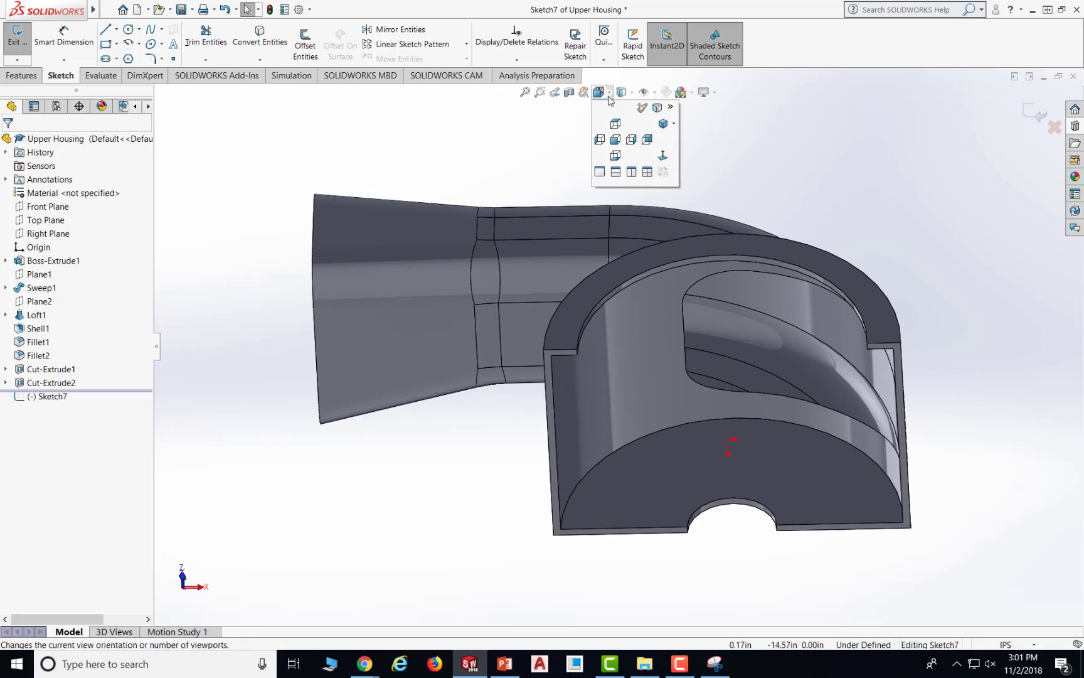
pyautogui.click(615, 156)
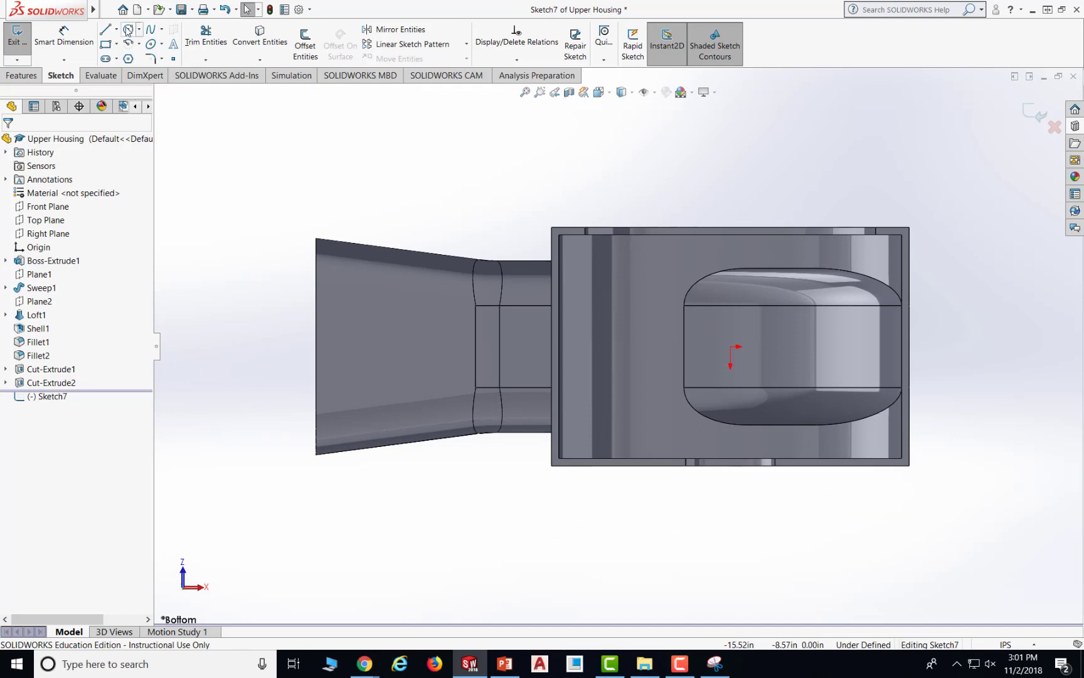
pyautogui.click(105, 29)
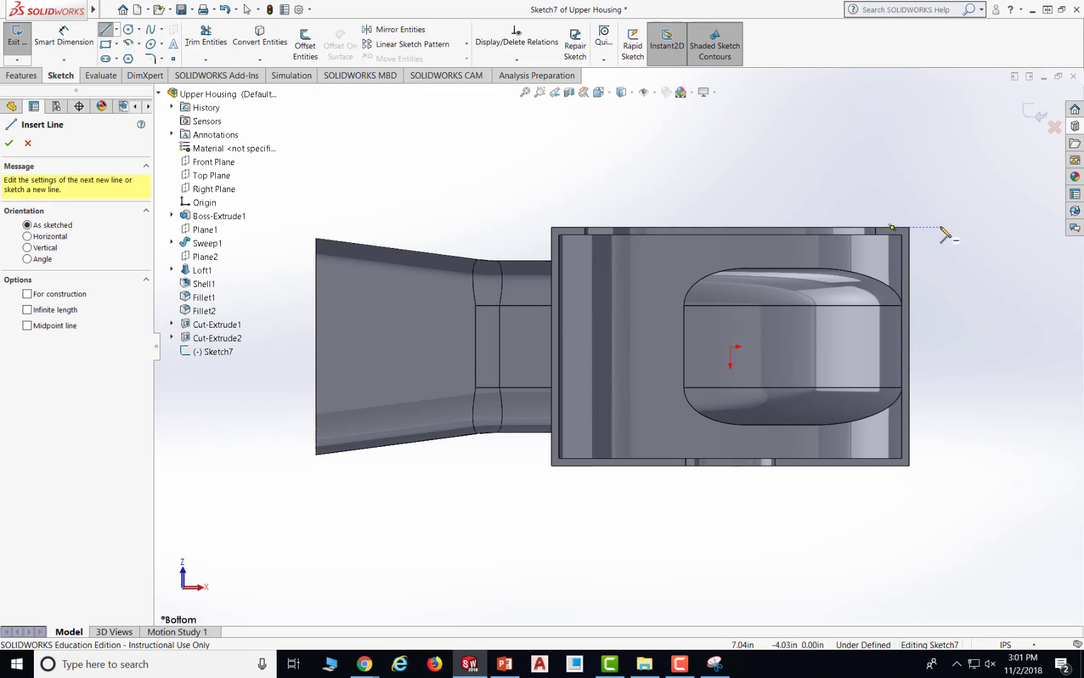
pyautogui.click(945, 234)
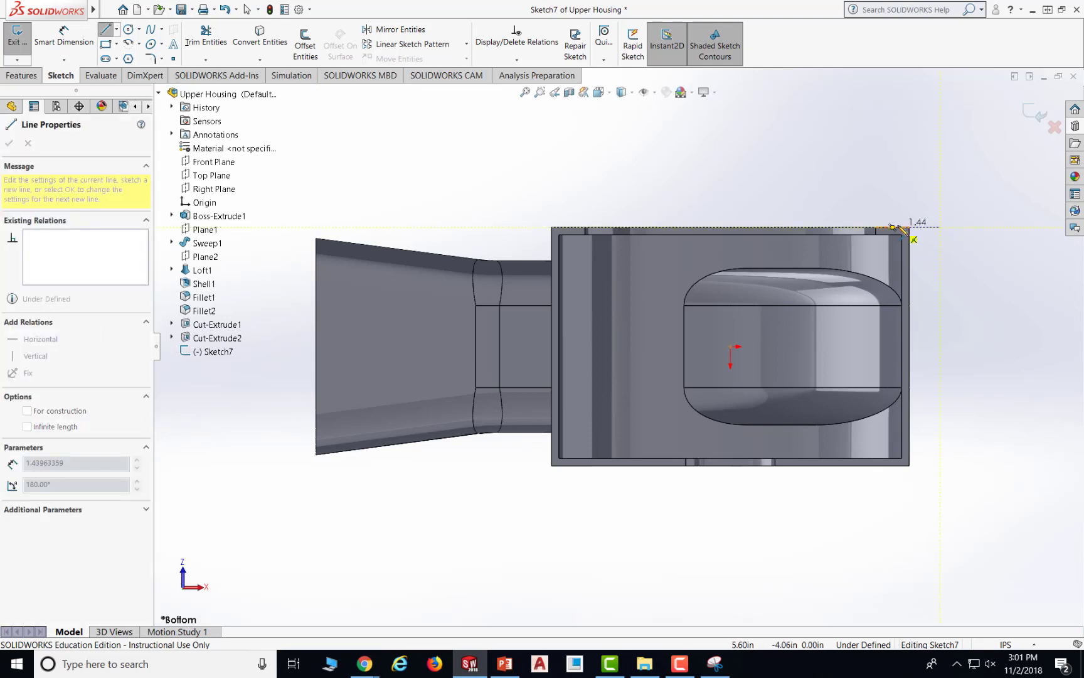
pyautogui.click(901, 227)
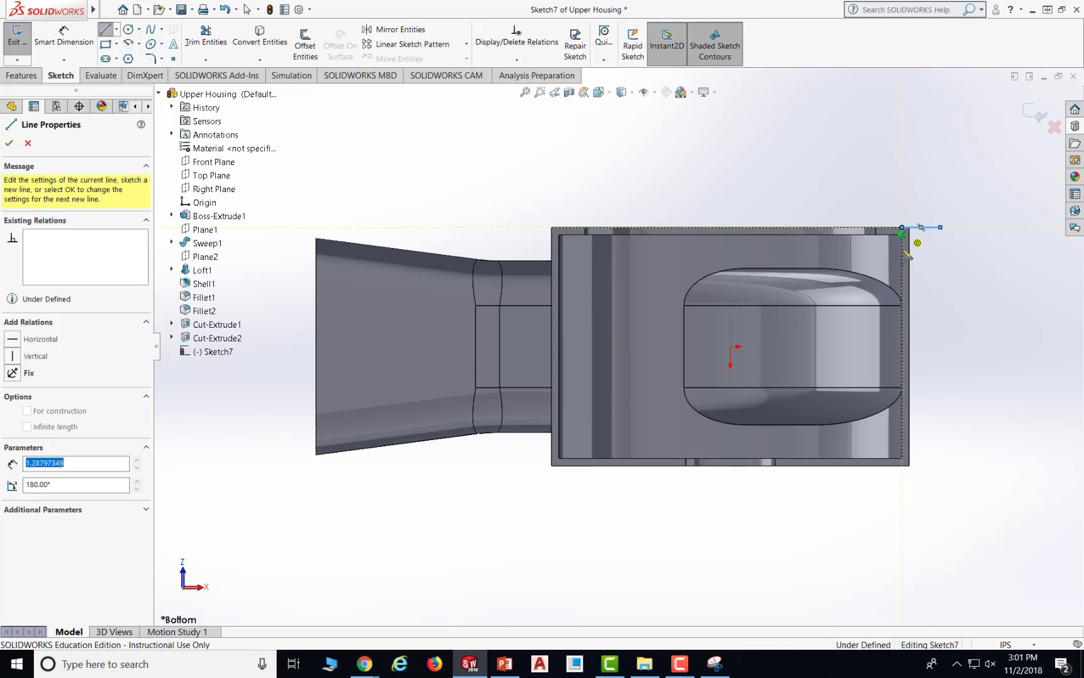
pyautogui.click(902, 465)
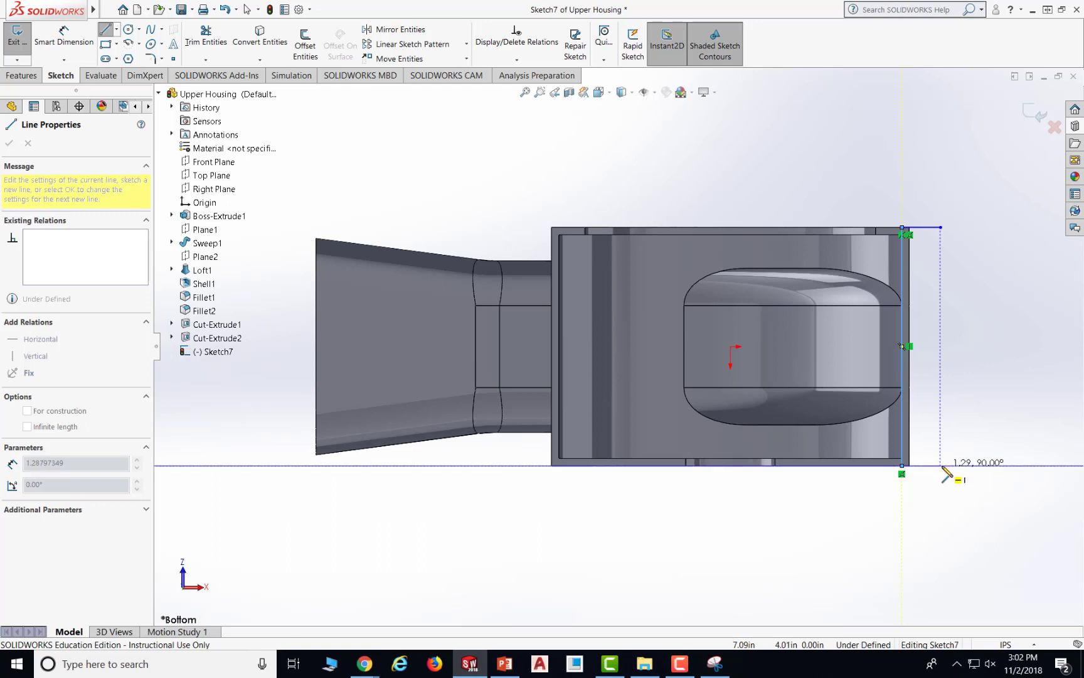
pyautogui.click(941, 466)
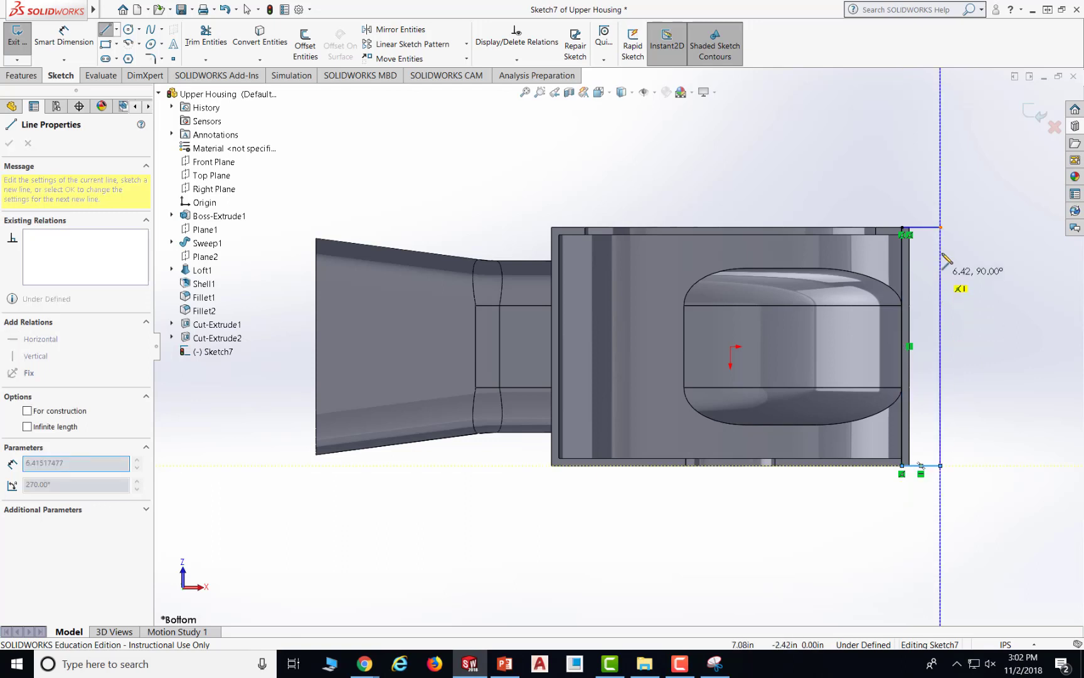
pyautogui.click(941, 228)
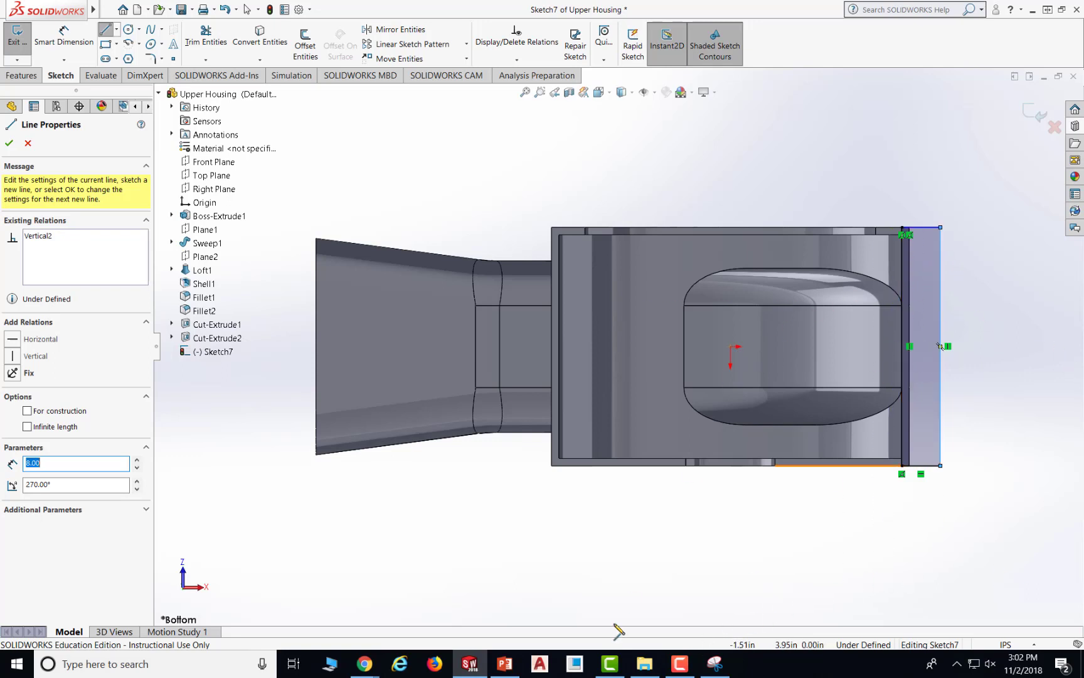
# - Check the flange dimensions on slide 34 in PowerPoint, and in SOLIDWORKS dimension the rectangle's outer long line 7.5 in from the origin
pyautogui.click(505, 663)
pyautogui.scroll(5, 989, 428)
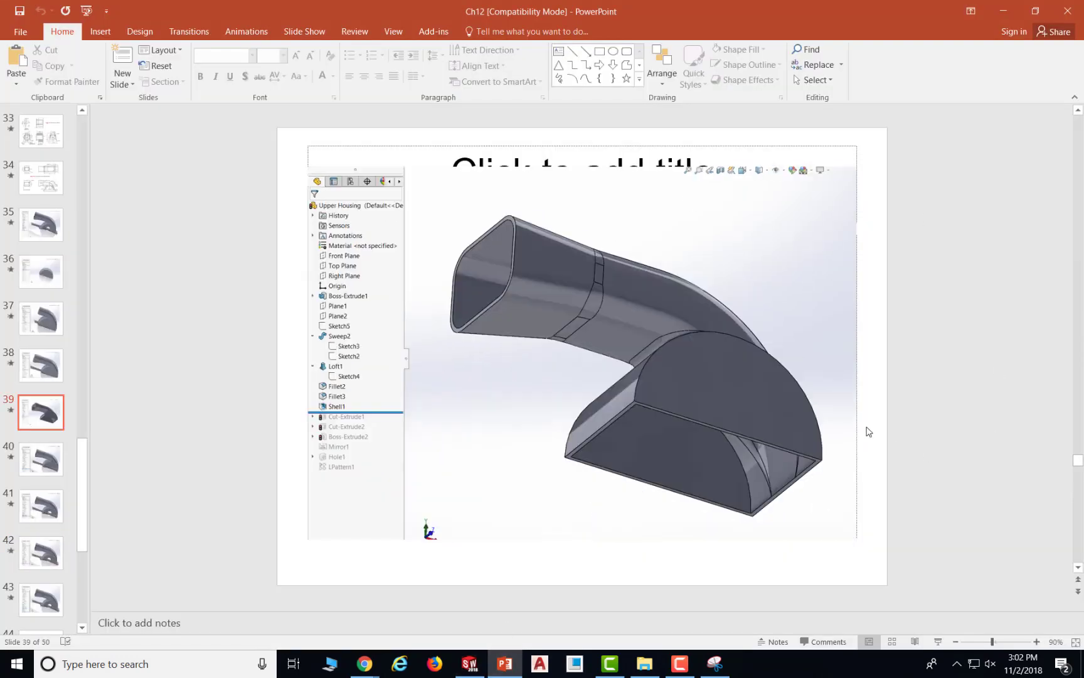
pyautogui.scroll(3, 868, 432)
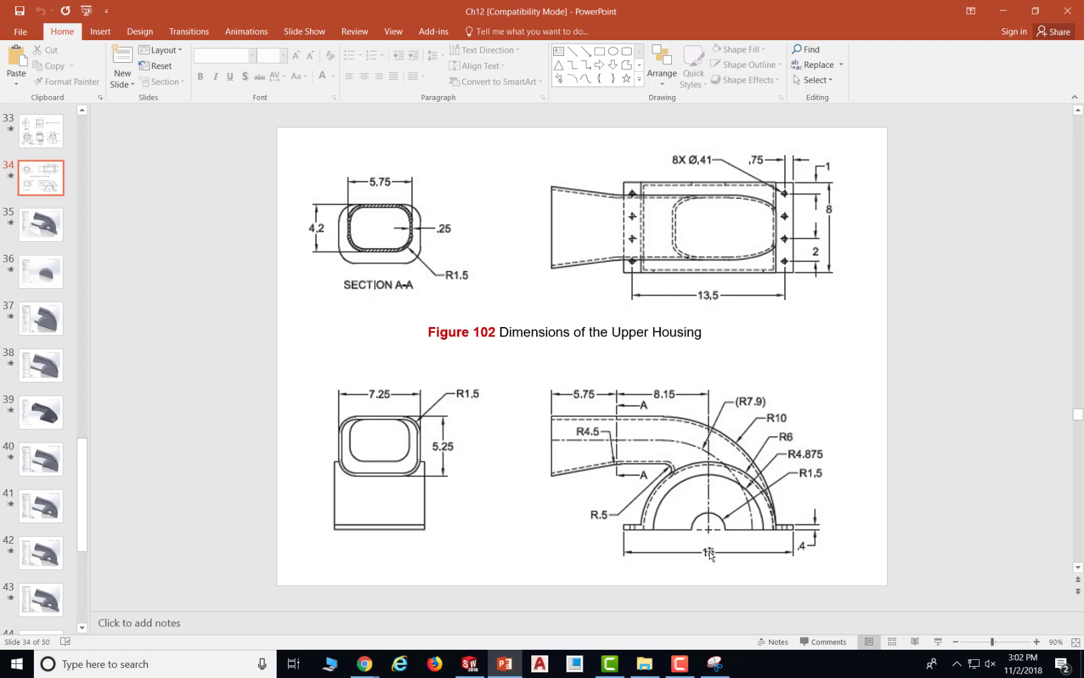
pyautogui.click(477, 667)
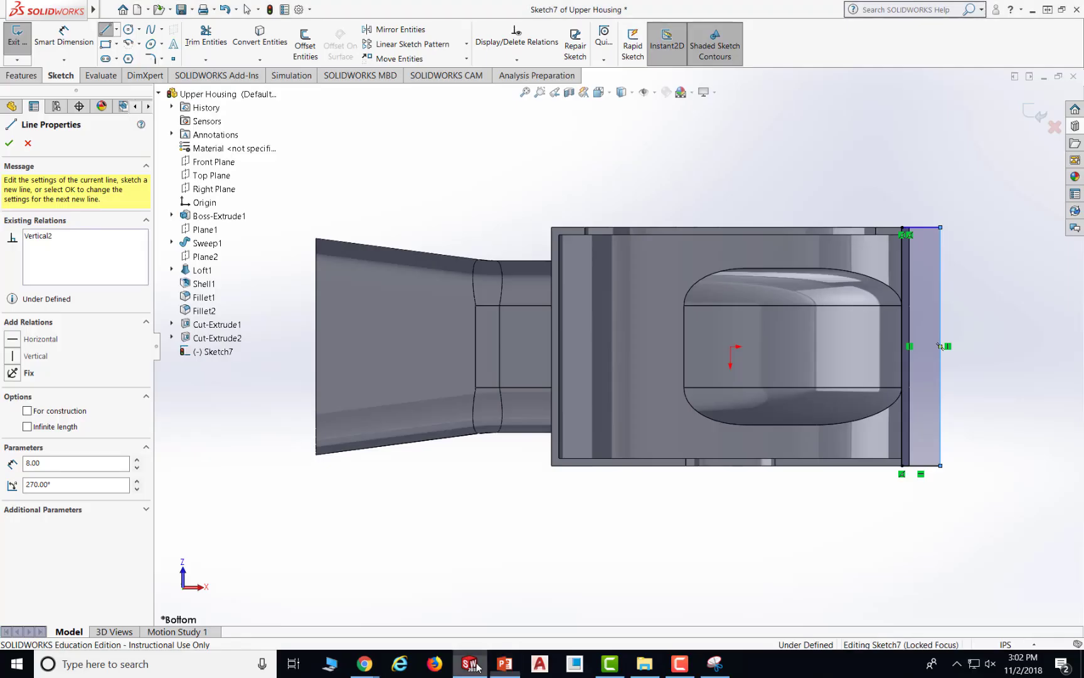
pyautogui.click(84, 41)
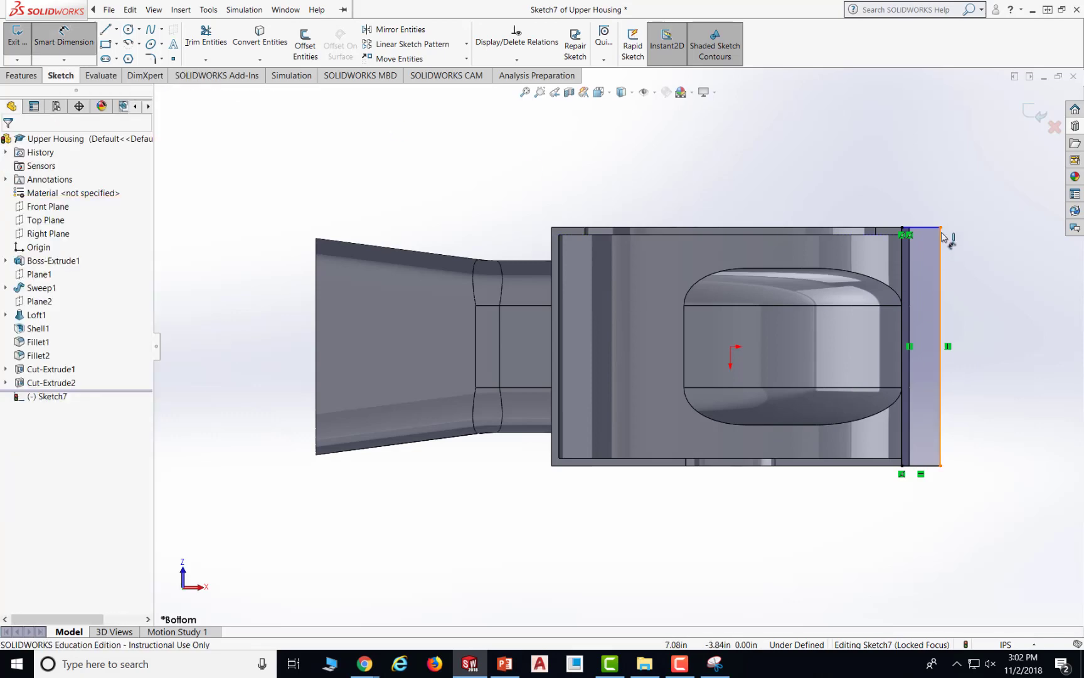
pyautogui.click(930, 257)
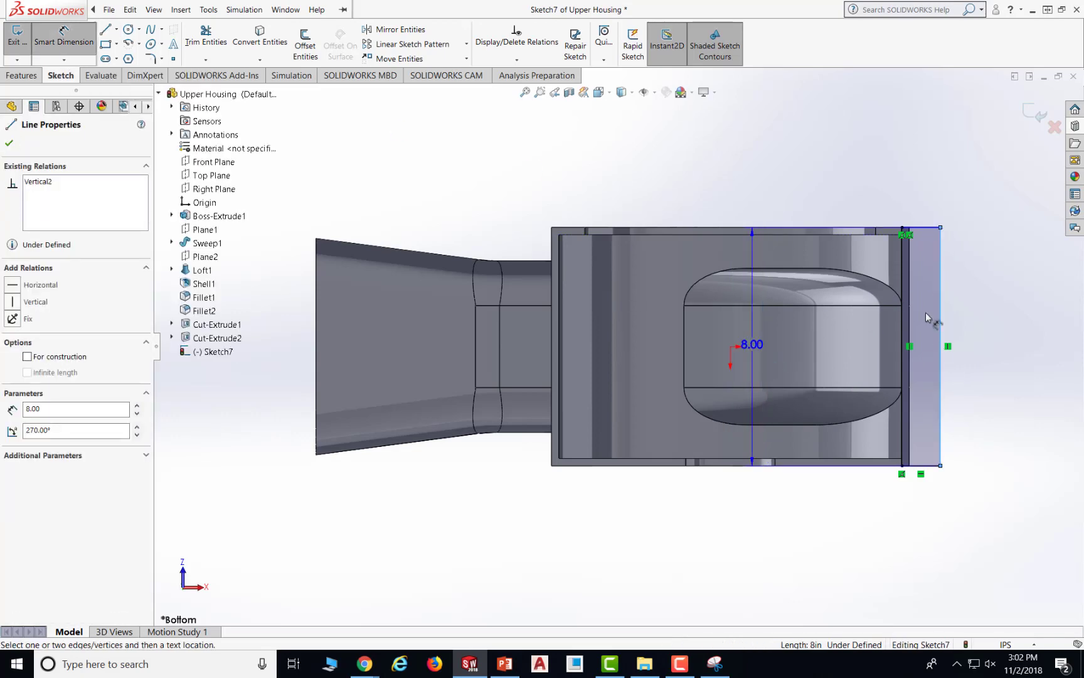
pyautogui.moveTo(976, 331); pyautogui.dragTo(966, 353, button='middle')
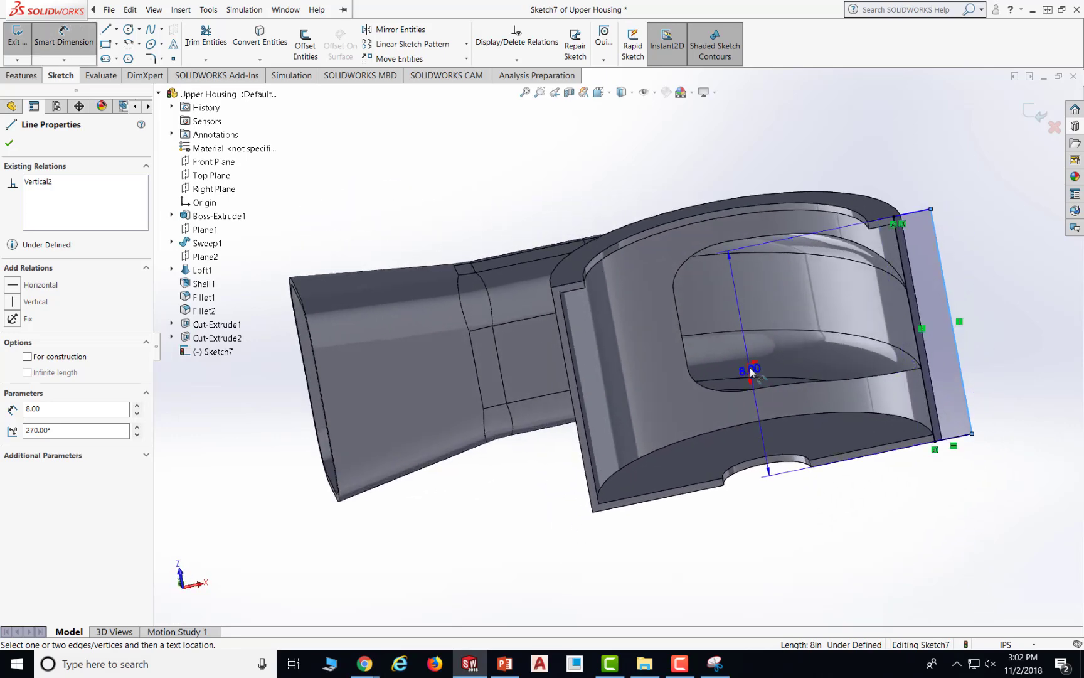
pyautogui.click(749, 367)
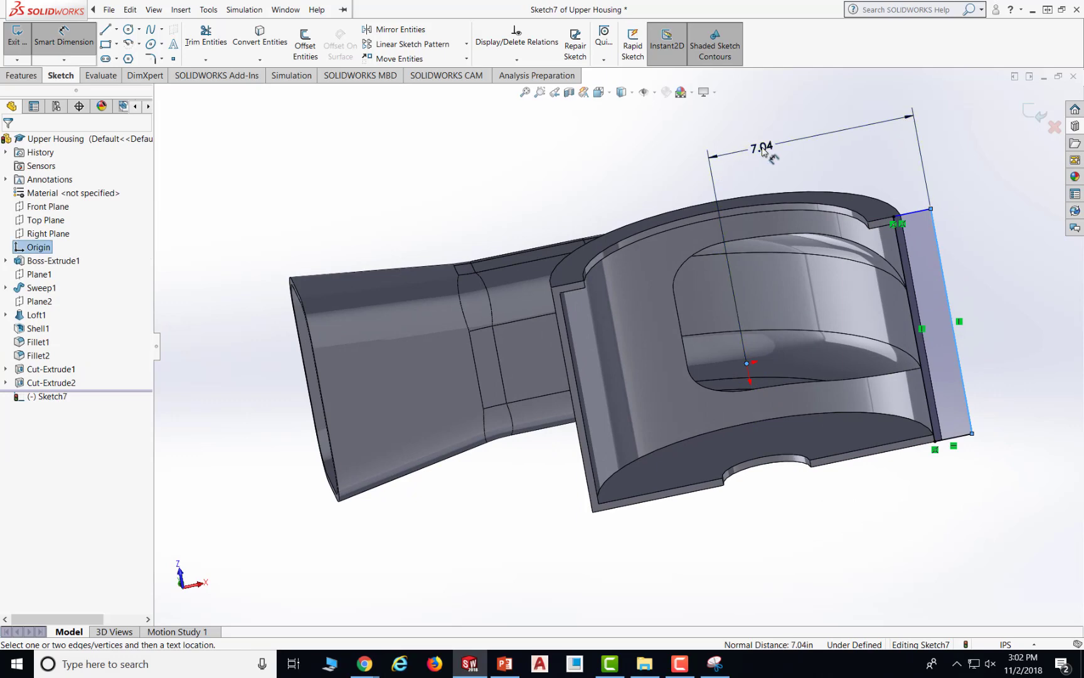
pyautogui.click(763, 151)
pyautogui.write('7.5')
pyautogui.press('Return')
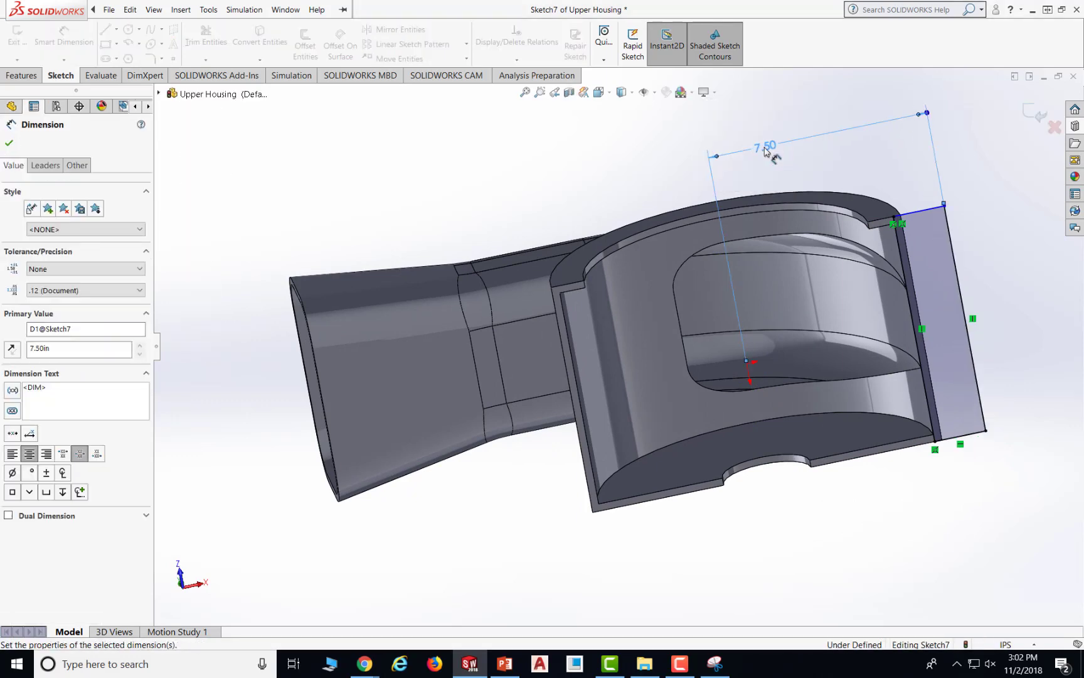
pyautogui.click(9, 143)
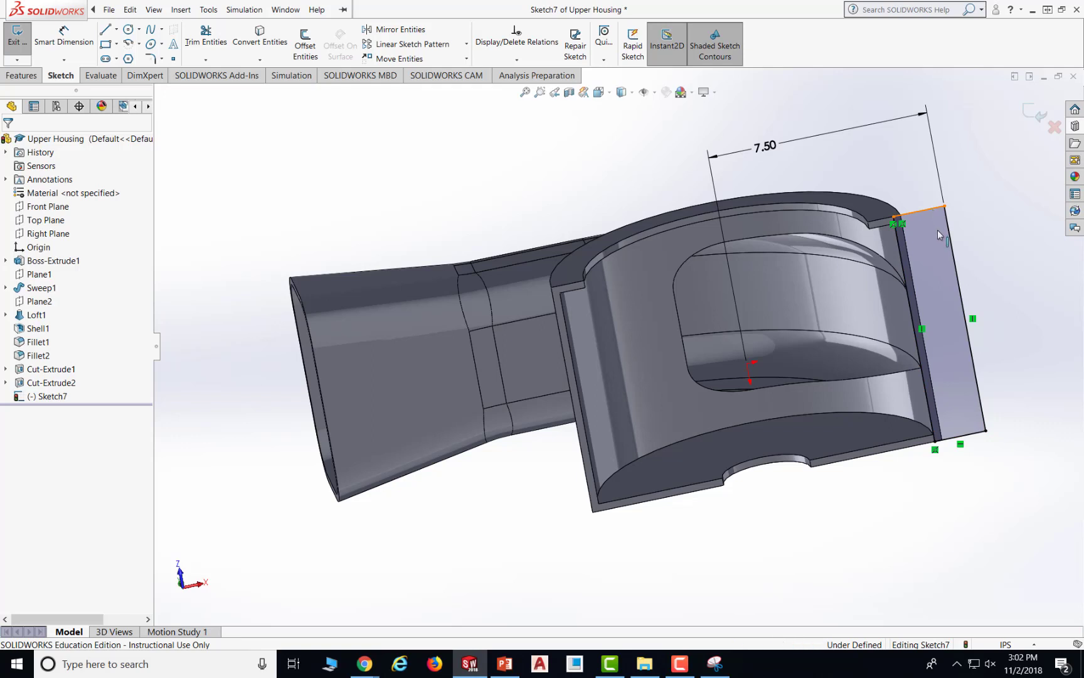
# - Start adding a sketch relation between the flange rectangle's free short line and outer long line, removing their corner point from the selection
pyautogui.click(931, 209)
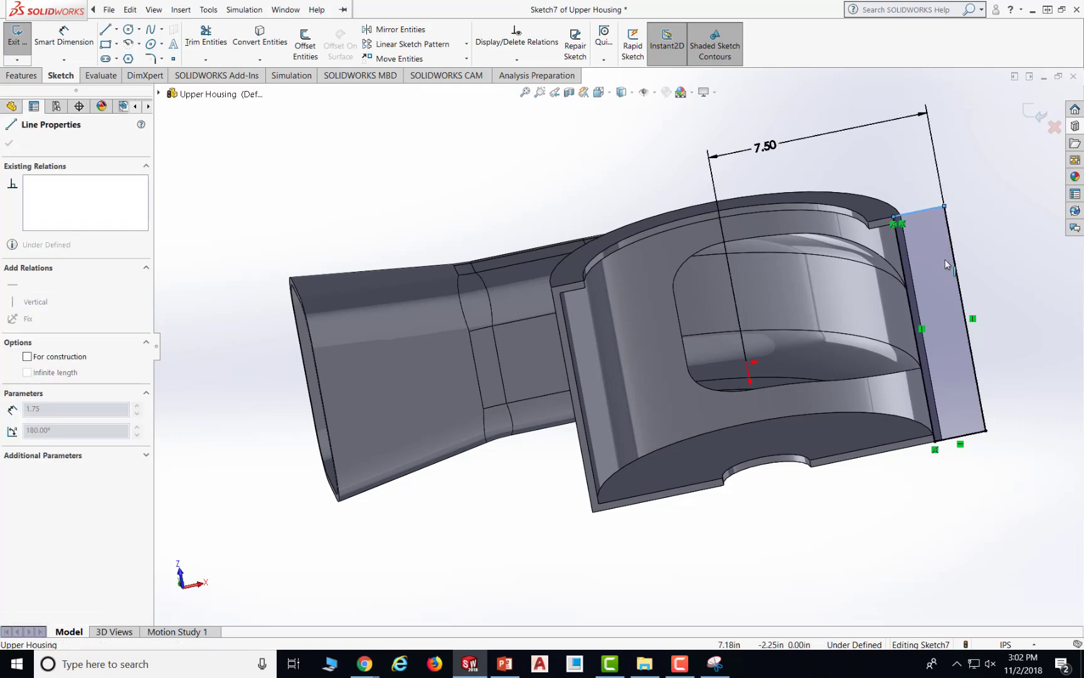
pyautogui.click(944, 206)
pyautogui.moveTo(950, 205)
pyautogui.mouseDown()
pyautogui.moveTo(937, 190)
pyautogui.moveTo(945, 206)
pyautogui.mouseUp()
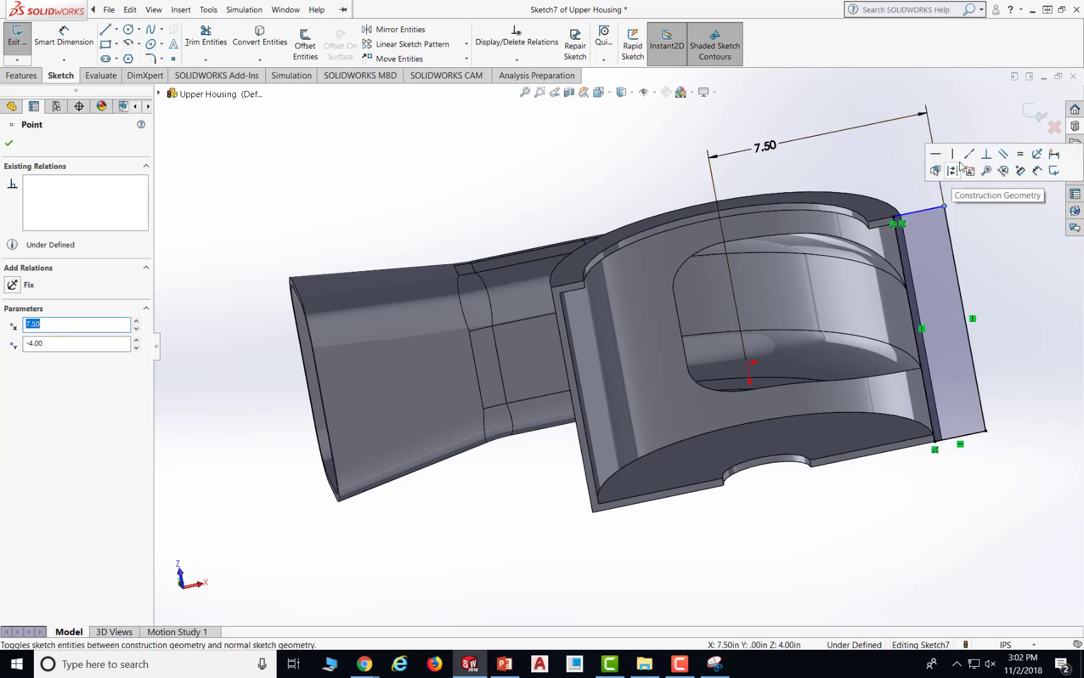
pyautogui.click(527, 63)
pyautogui.click(517, 87)
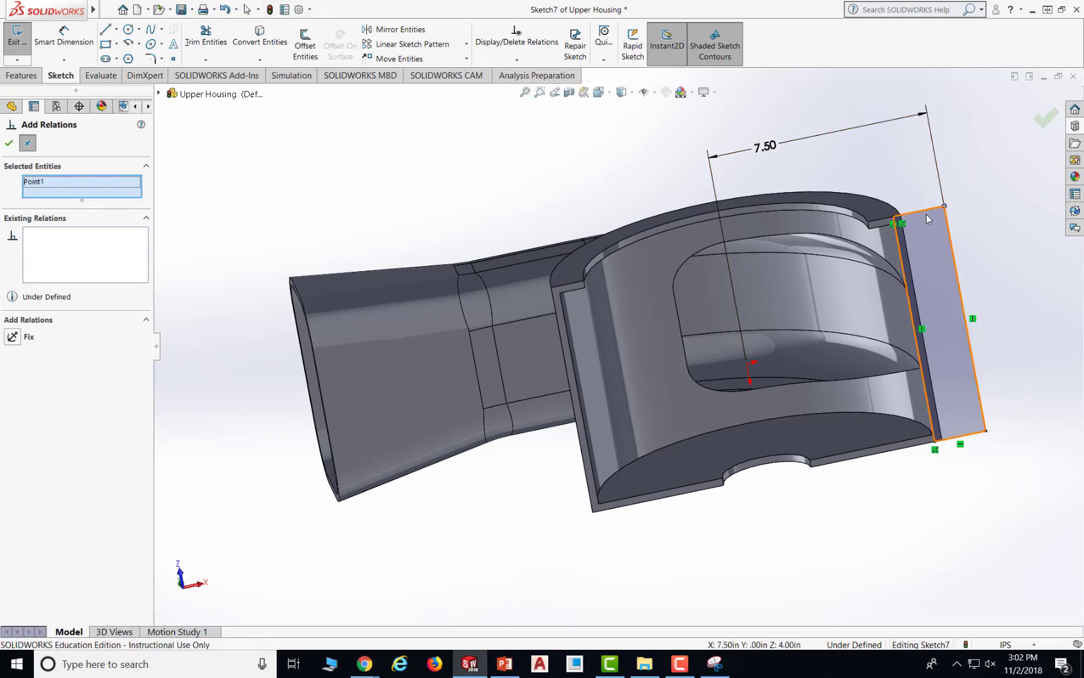
pyautogui.click(941, 208)
pyautogui.click(951, 225)
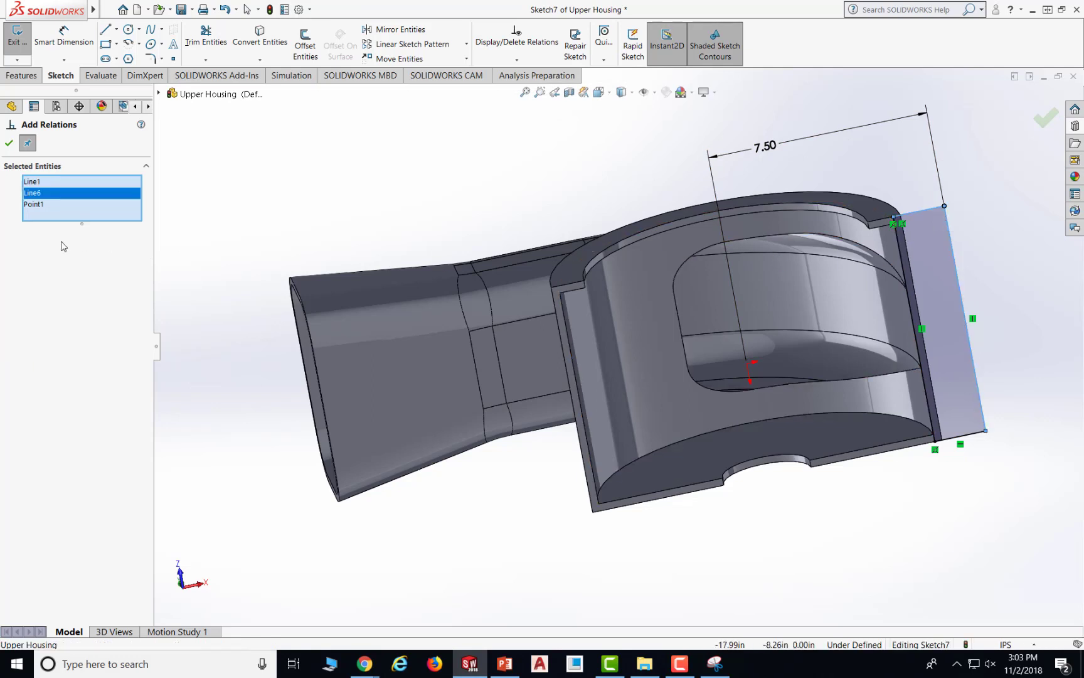
pyautogui.click(34, 205)
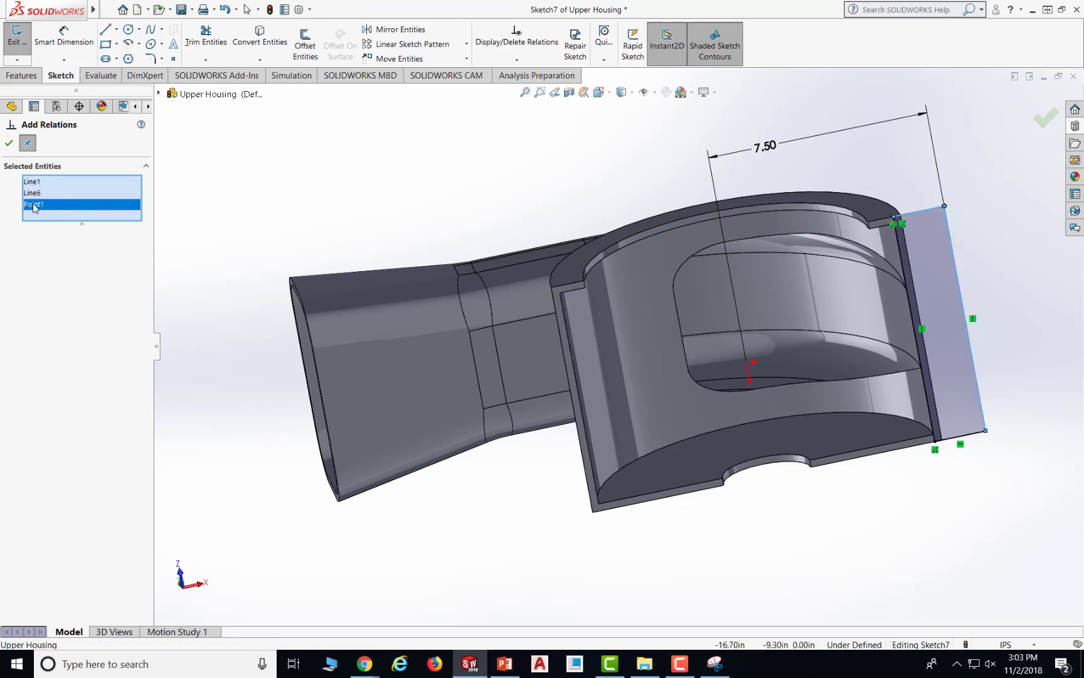
pyautogui.press('Delete')
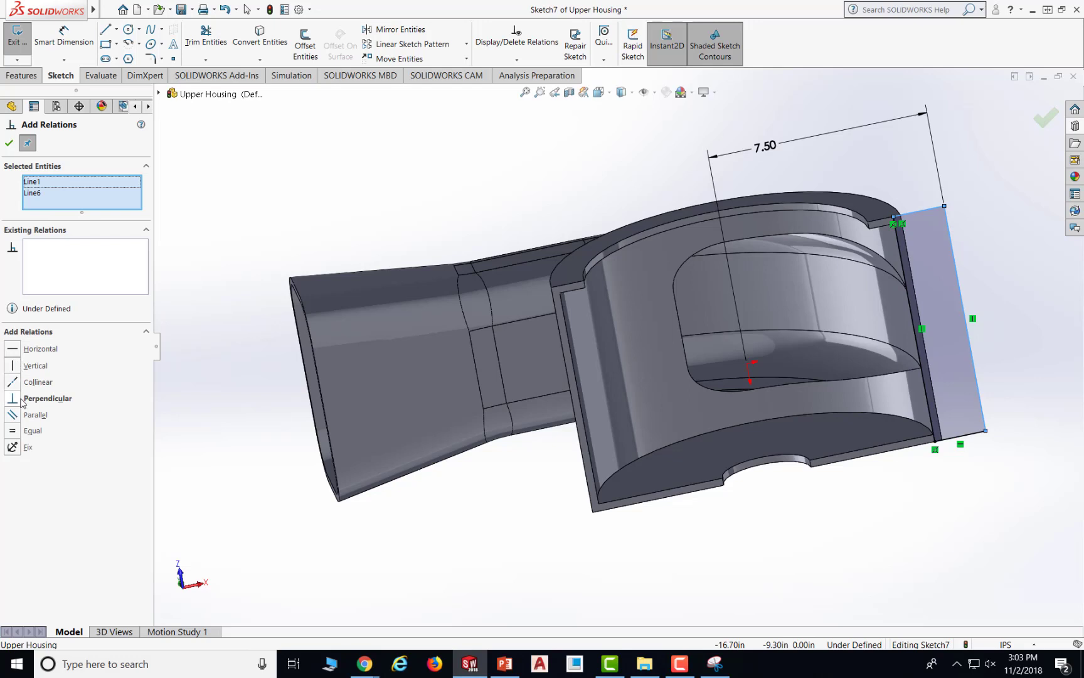
# - Try a vertical relation on the two selected rectangle lines, and undo it
pyautogui.click(14, 367)
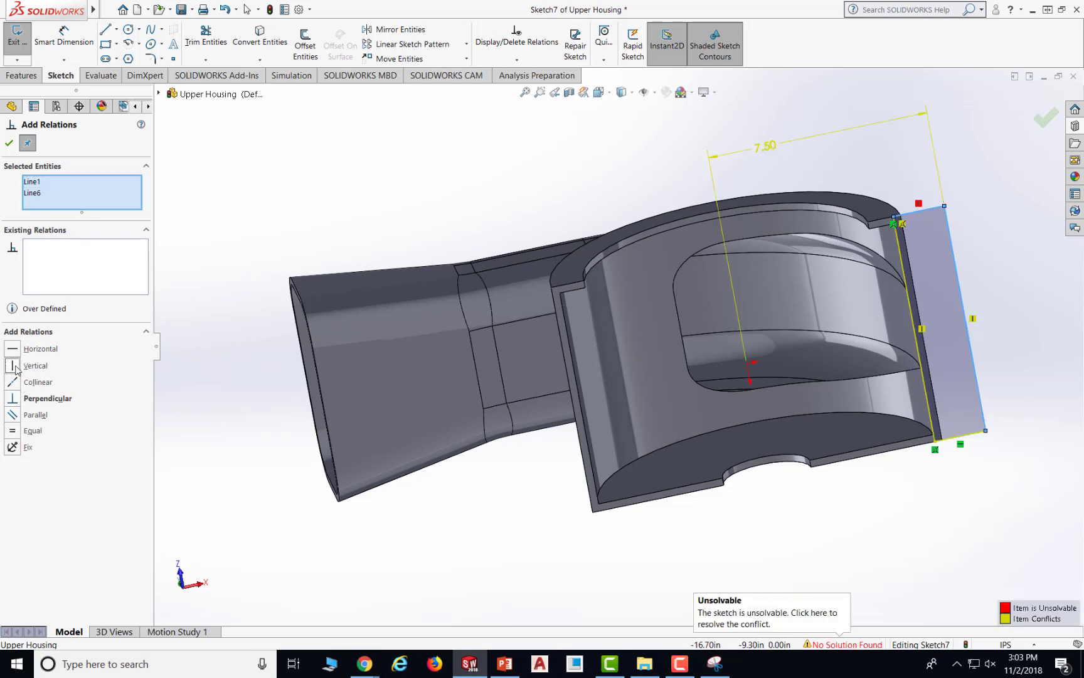
pyautogui.click(920, 204)
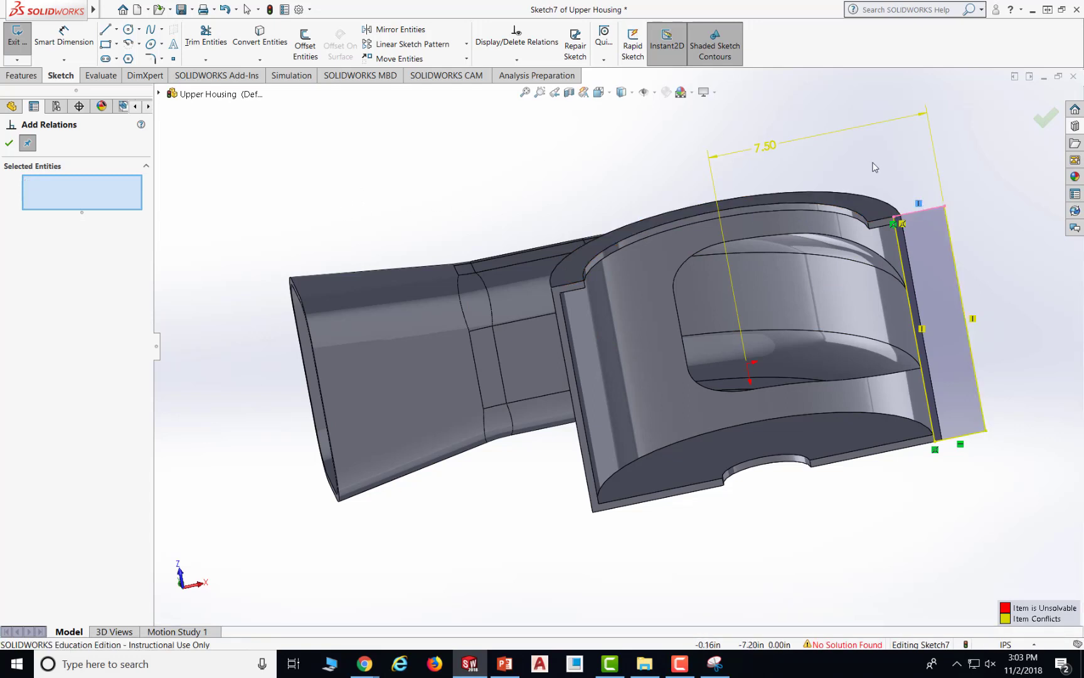
pyautogui.click(224, 9)
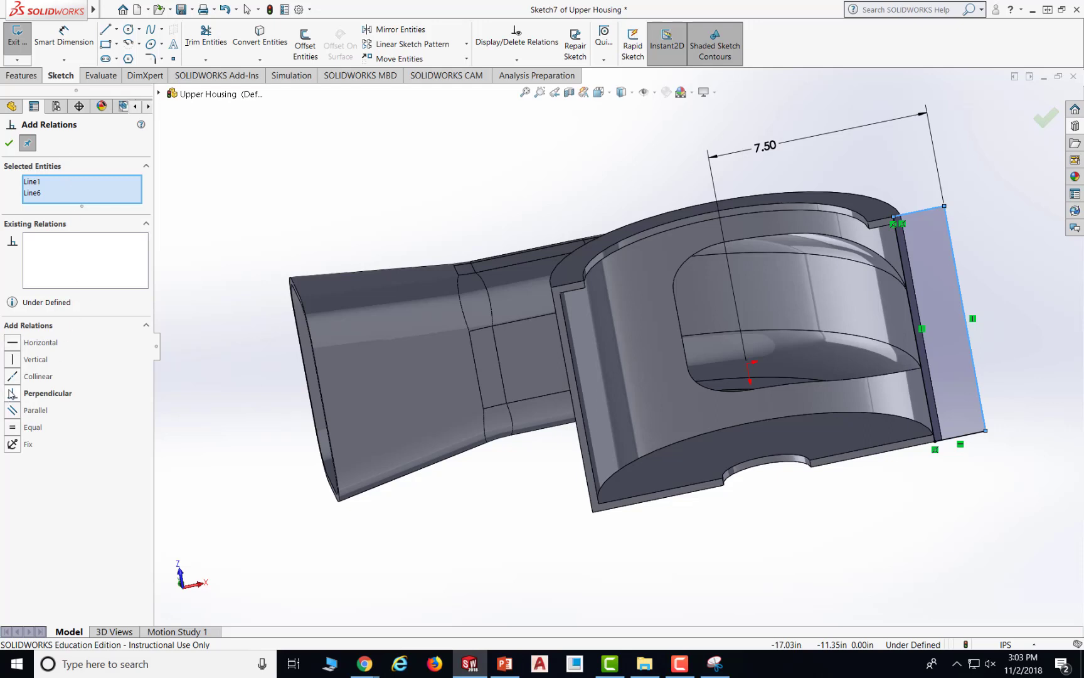
# - Make the rectangle's short line perpendicular to its outer long line, and save the part
pyautogui.click(11, 396)
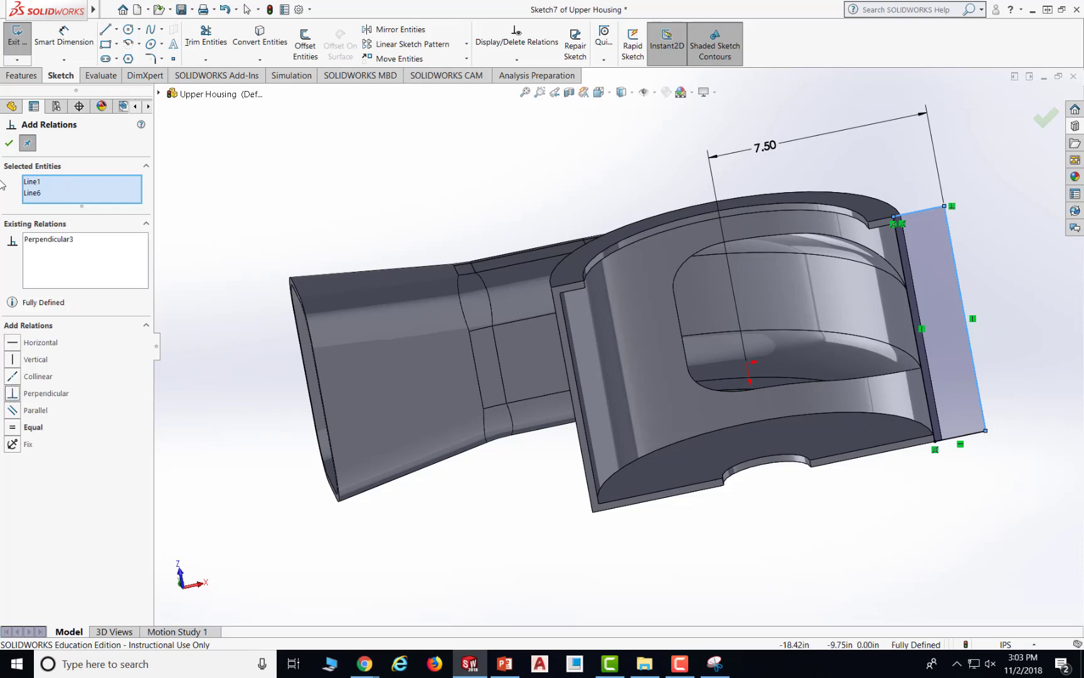
pyautogui.click(8, 143)
pyautogui.click(1021, 251)
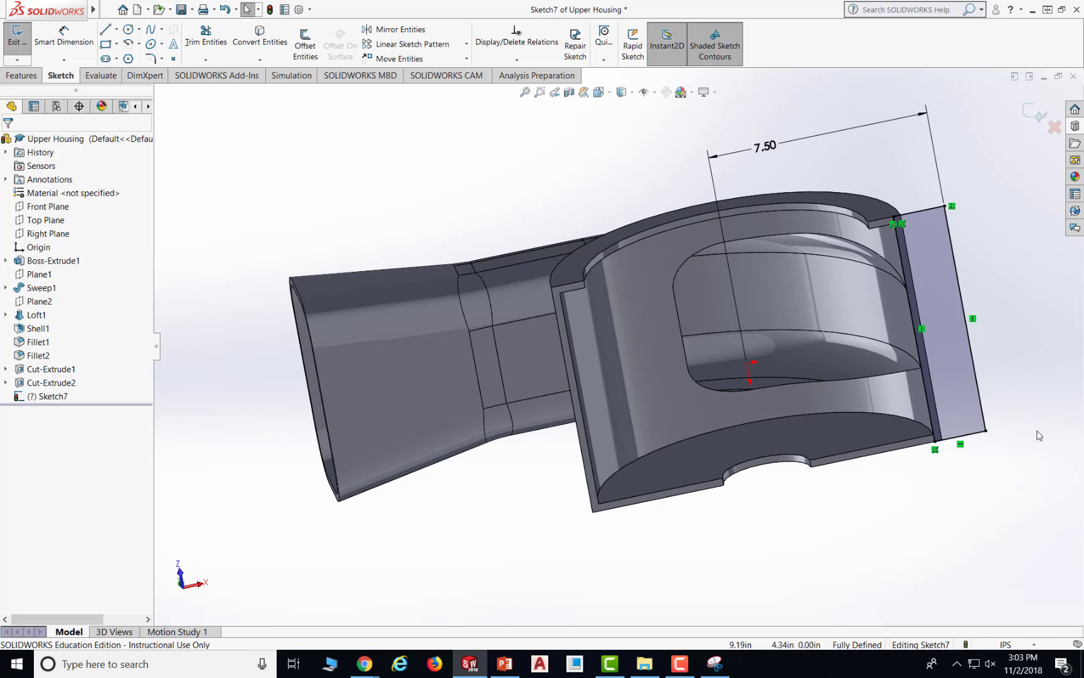
pyautogui.scroll(-2, 1032, 417)
pyautogui.scroll(2, 1029, 417)
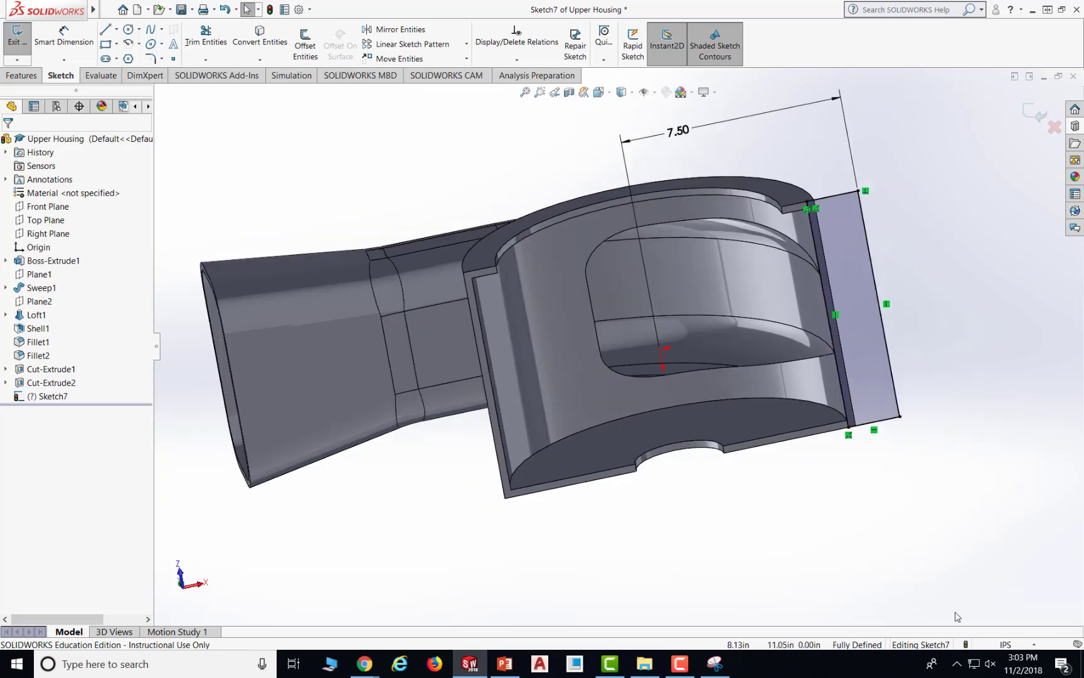
pyautogui.click(181, 9)
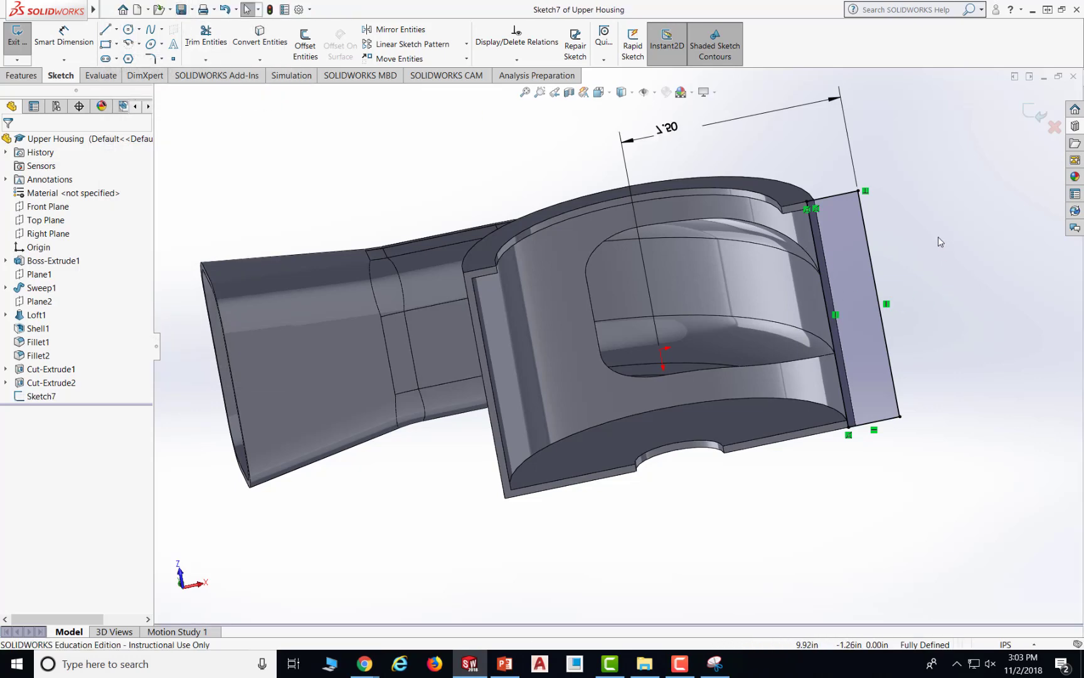
# - Extrude the flange rectangle 0.4 in upward as a blind boss merged with the housing
pyautogui.moveTo(938, 241); pyautogui.dragTo(946, 503, button='middle')
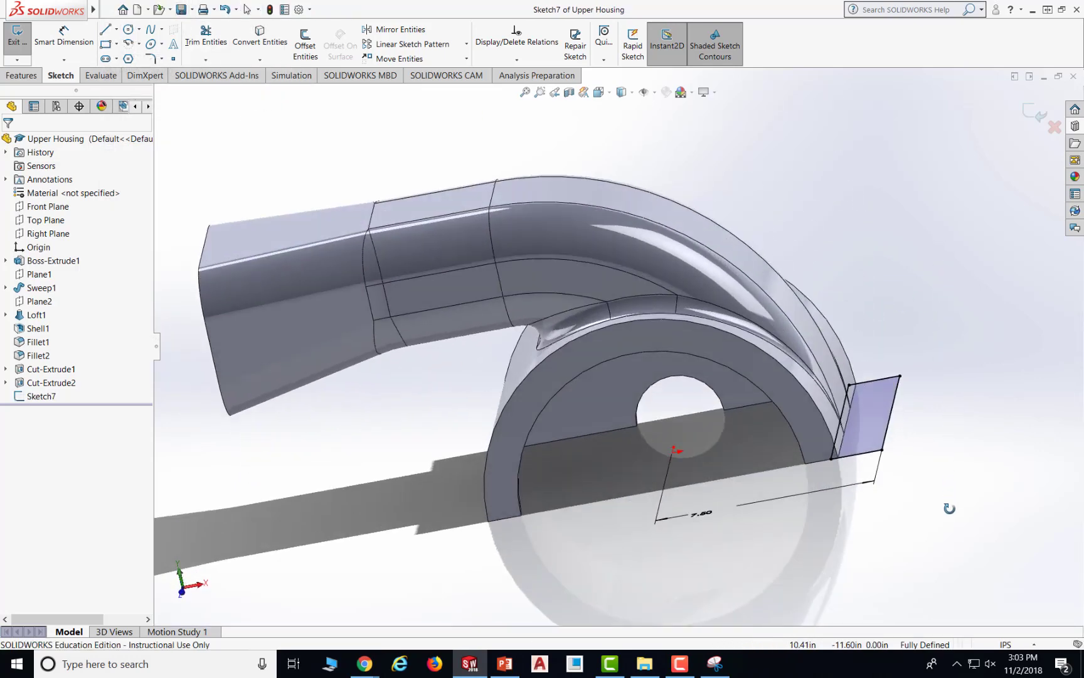
pyautogui.click(32, 76)
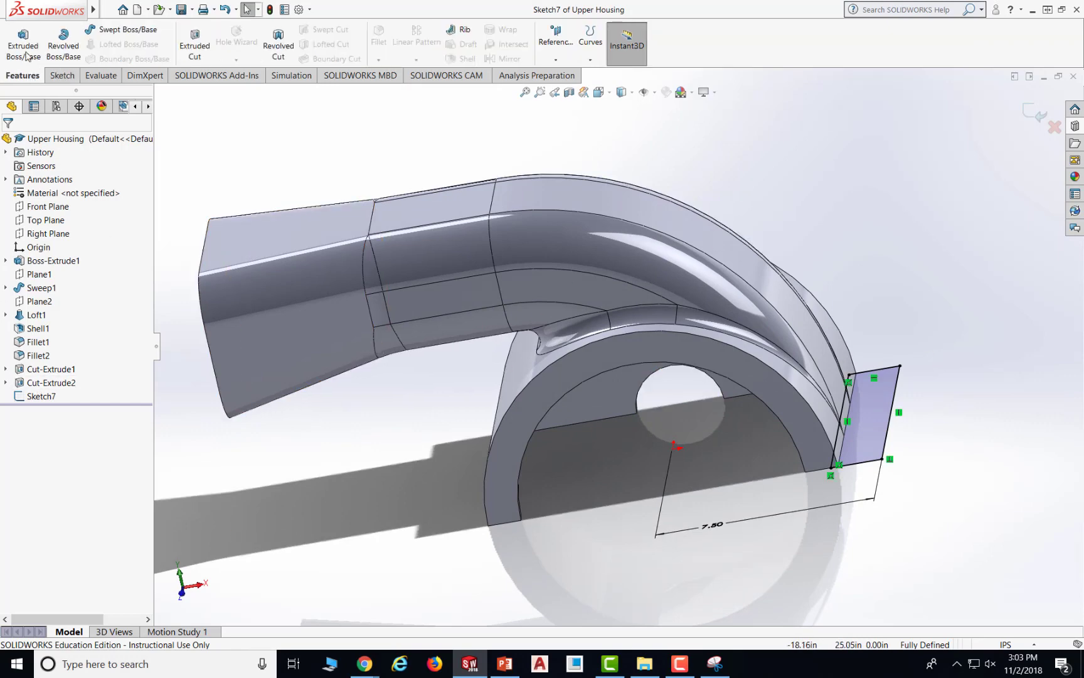
pyautogui.click(43, 396)
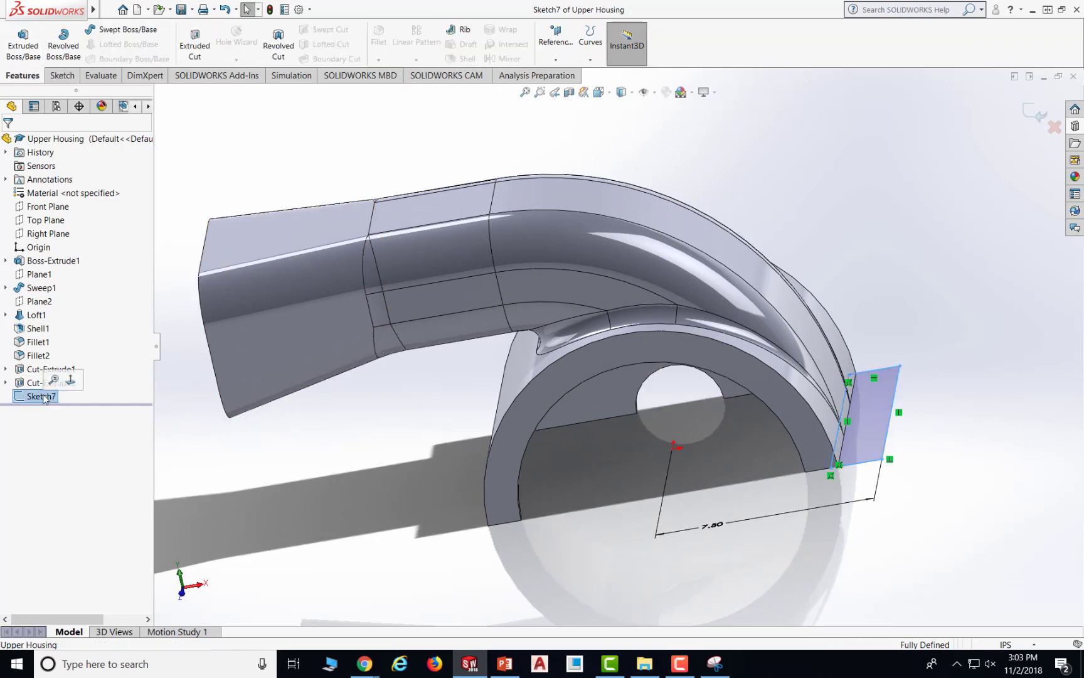
pyautogui.click(32, 55)
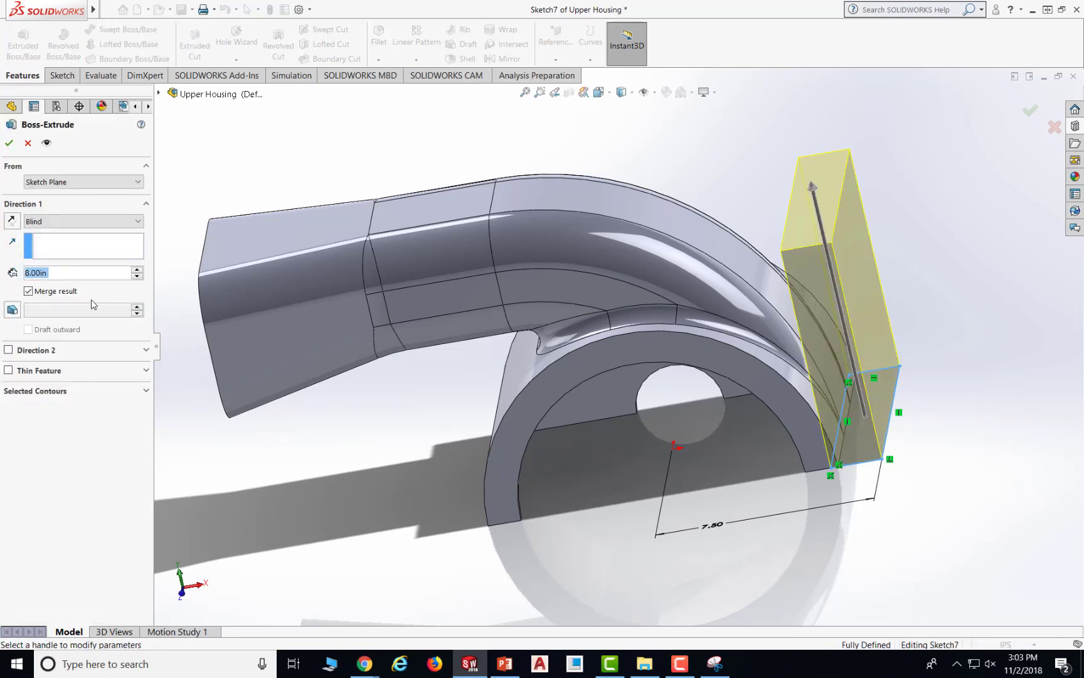
pyautogui.write('0.4')
pyautogui.press('Return')
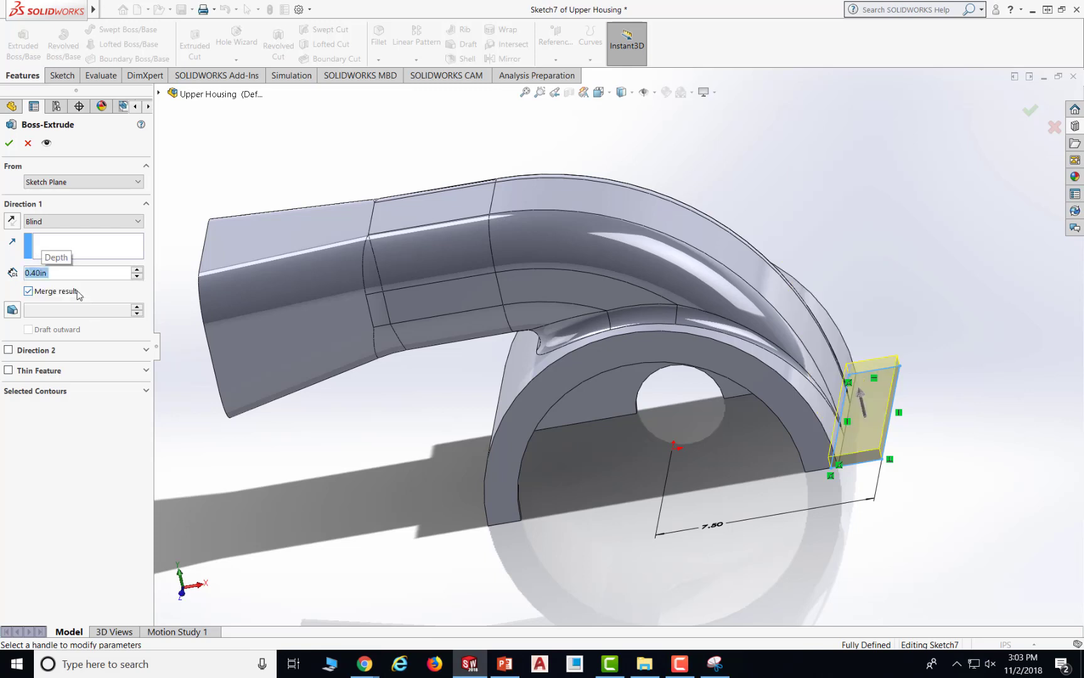
pyautogui.click(9, 143)
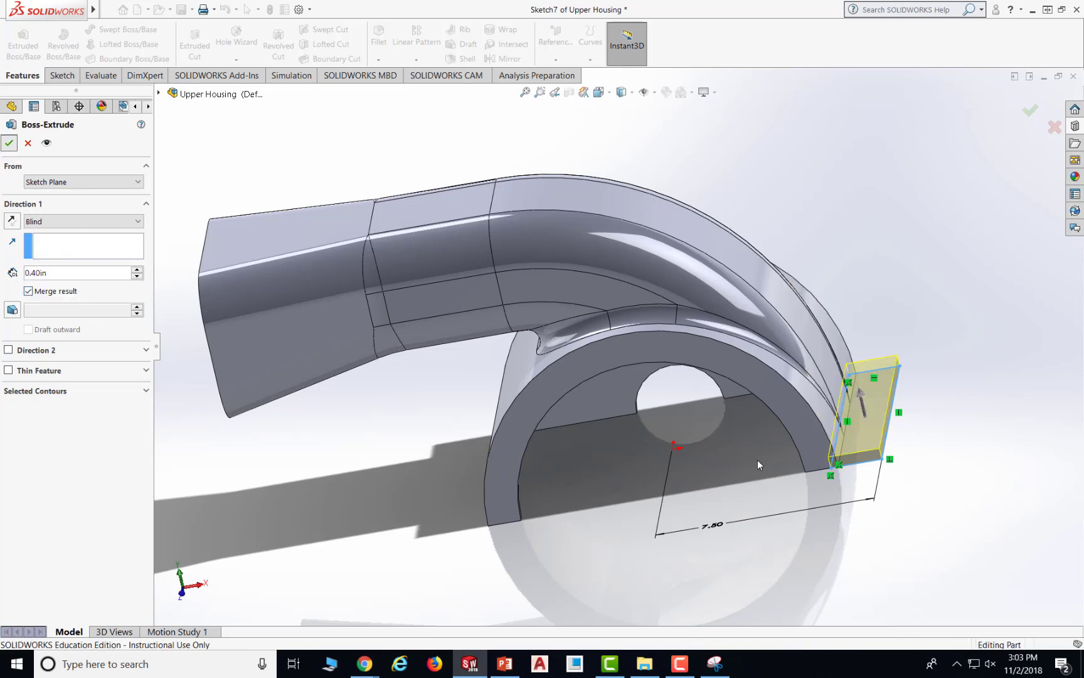
pyautogui.moveTo(838, 480); pyautogui.dragTo(785, 540, button='middle')
# - Switch to PowerPoint and review the modelling stages up to slide 43 and the flange hole dimensions on slide 34
pyautogui.click(504, 664)
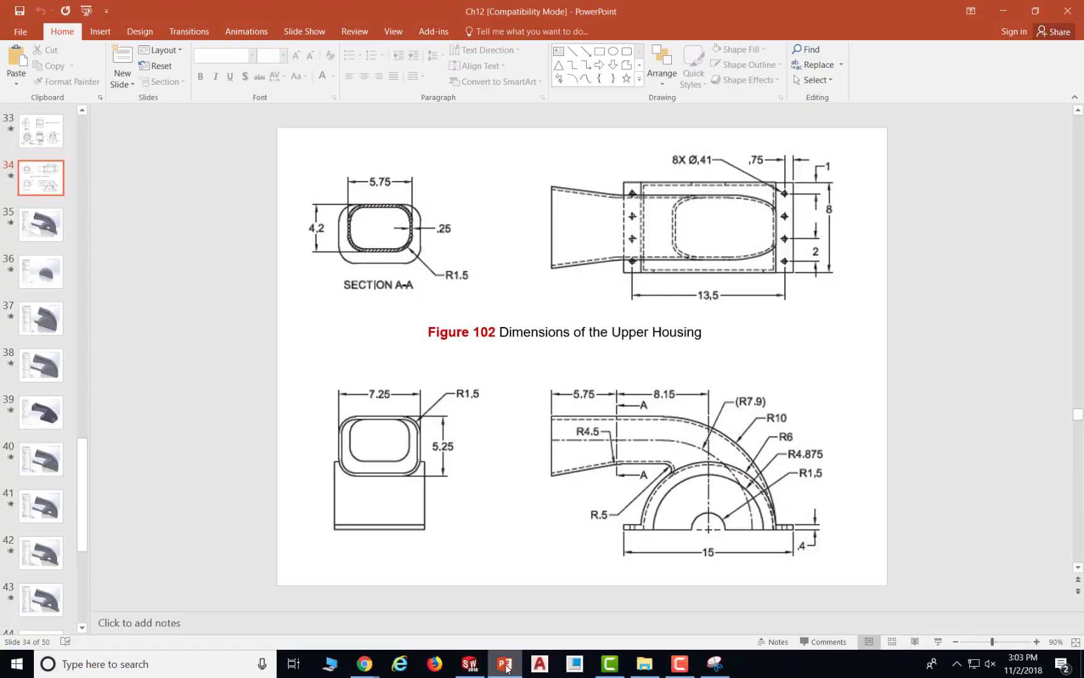
pyautogui.scroll(-2, 786, 451)
pyautogui.scroll(-5, 786, 451)
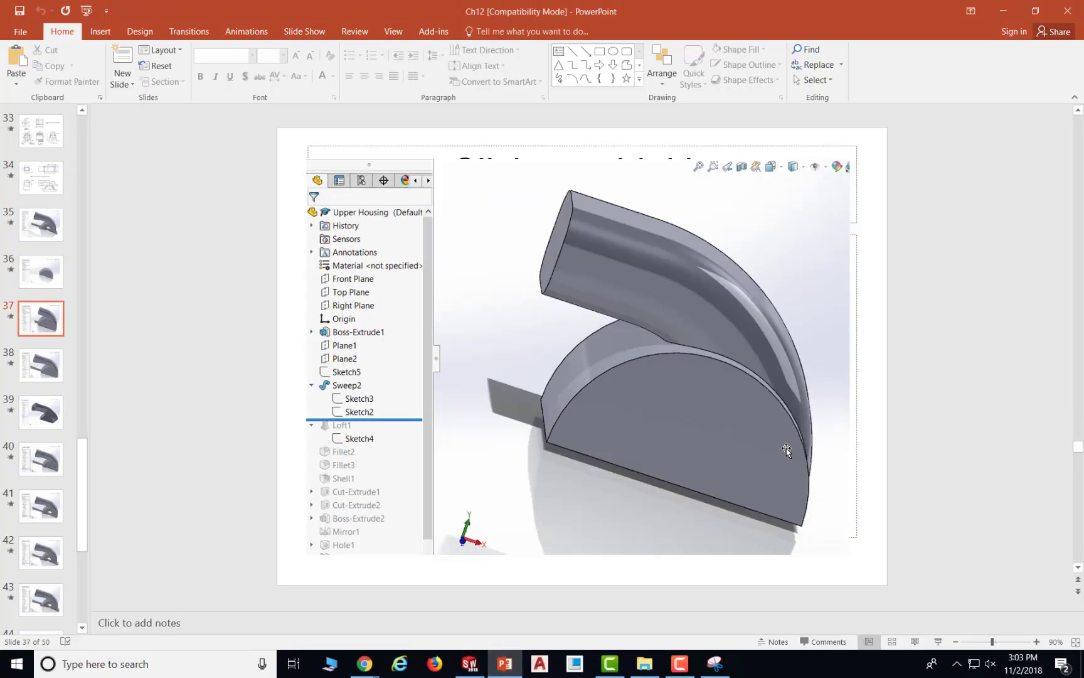
pyautogui.scroll(-2, 786, 451)
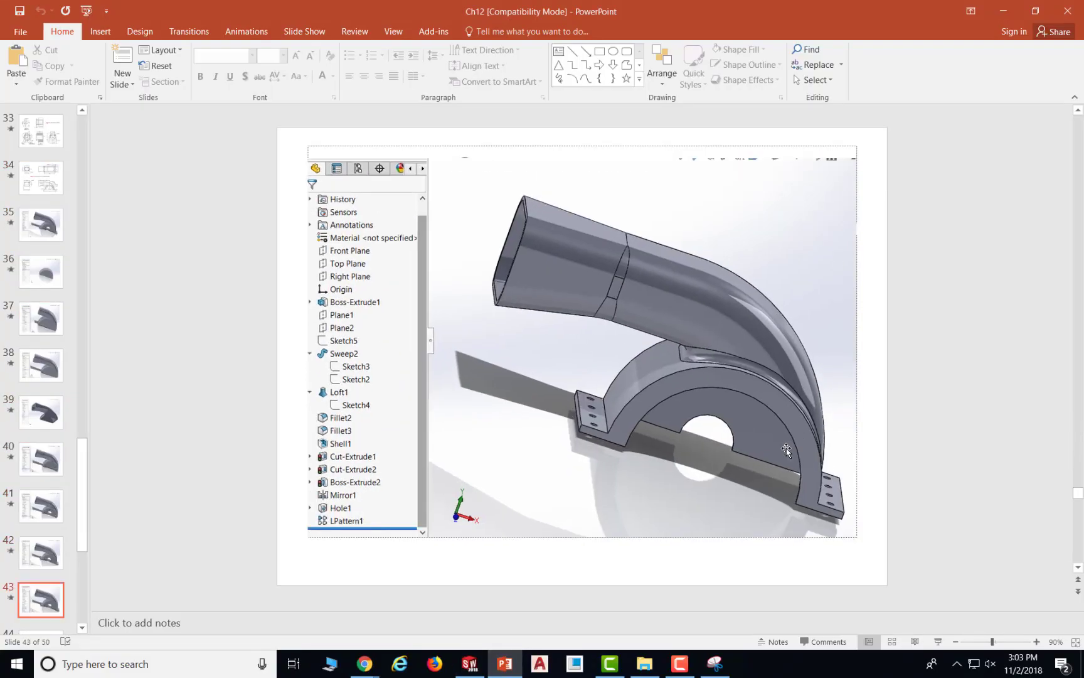
pyautogui.scroll(1, 786, 451)
pyautogui.scroll(-1, 787, 450)
pyautogui.scroll(6, 840, 476)
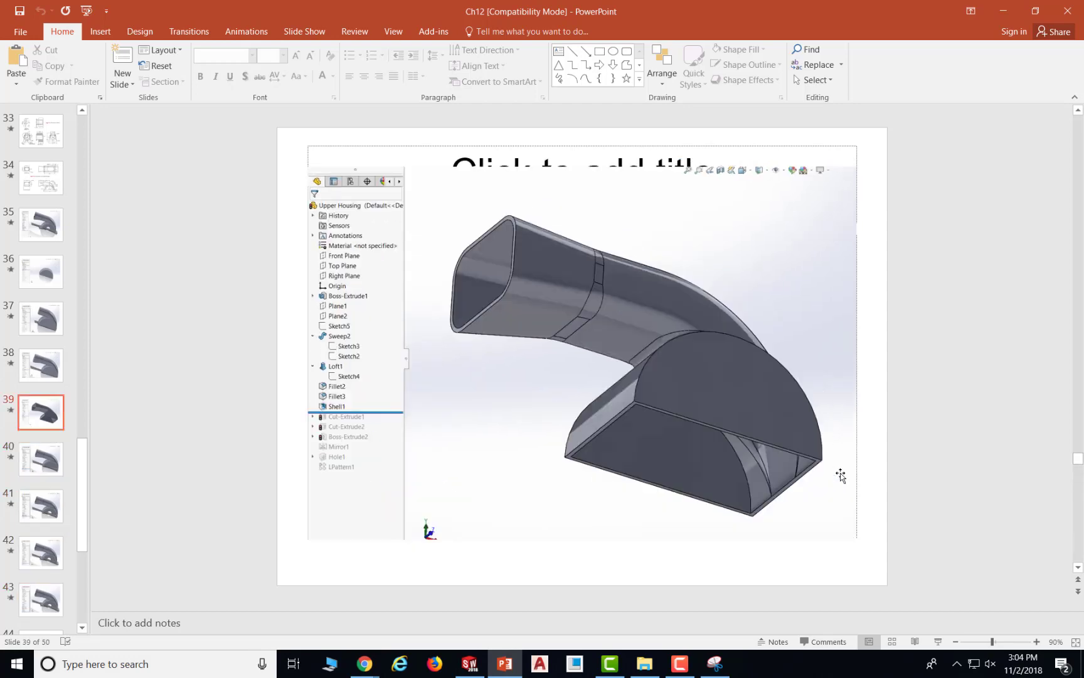
pyautogui.scroll(3, 840, 476)
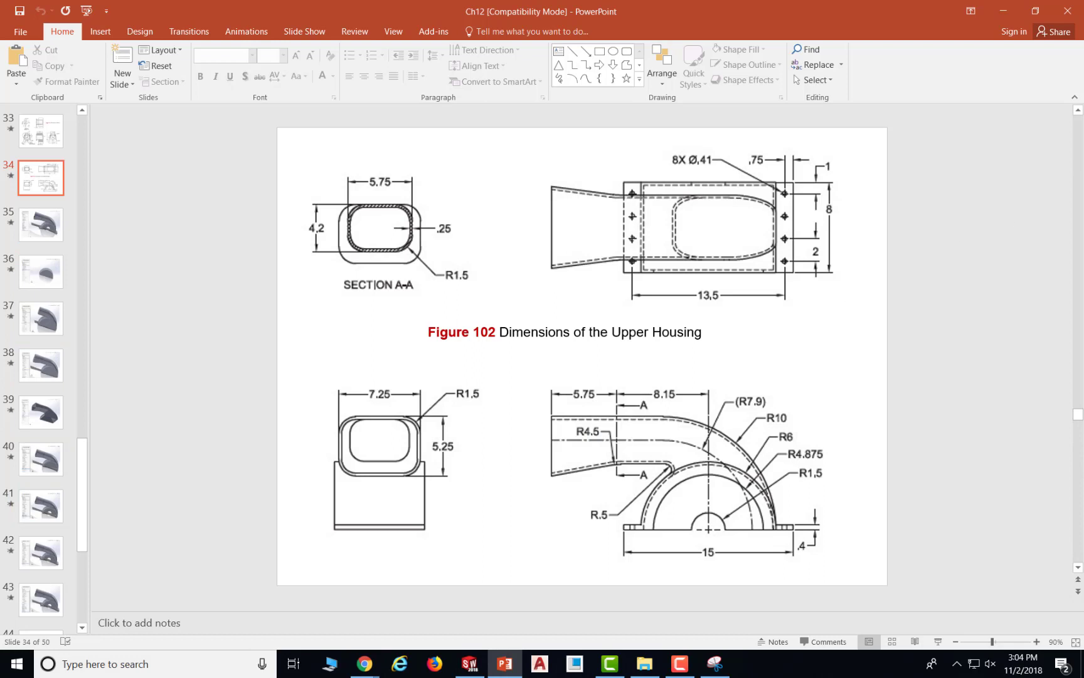
pyautogui.press('F10')
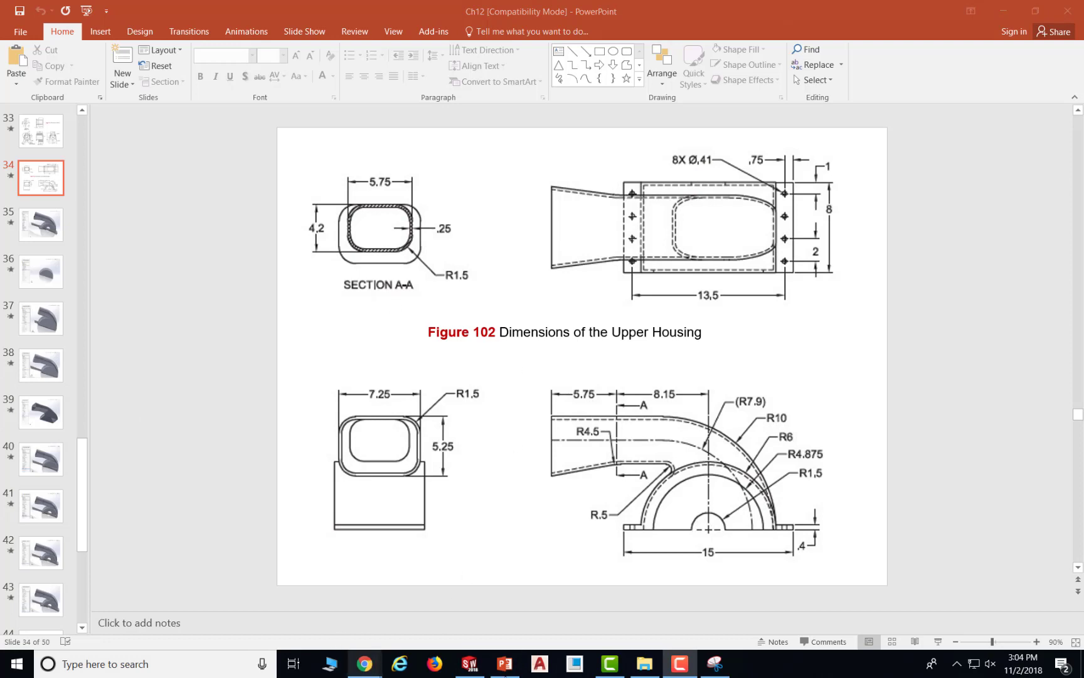
# - Switch to SOLIDWORKS and start a Hole Wizard feature on the Upper Housing with the plain Hole type
pyautogui.moveTo(475, 670)
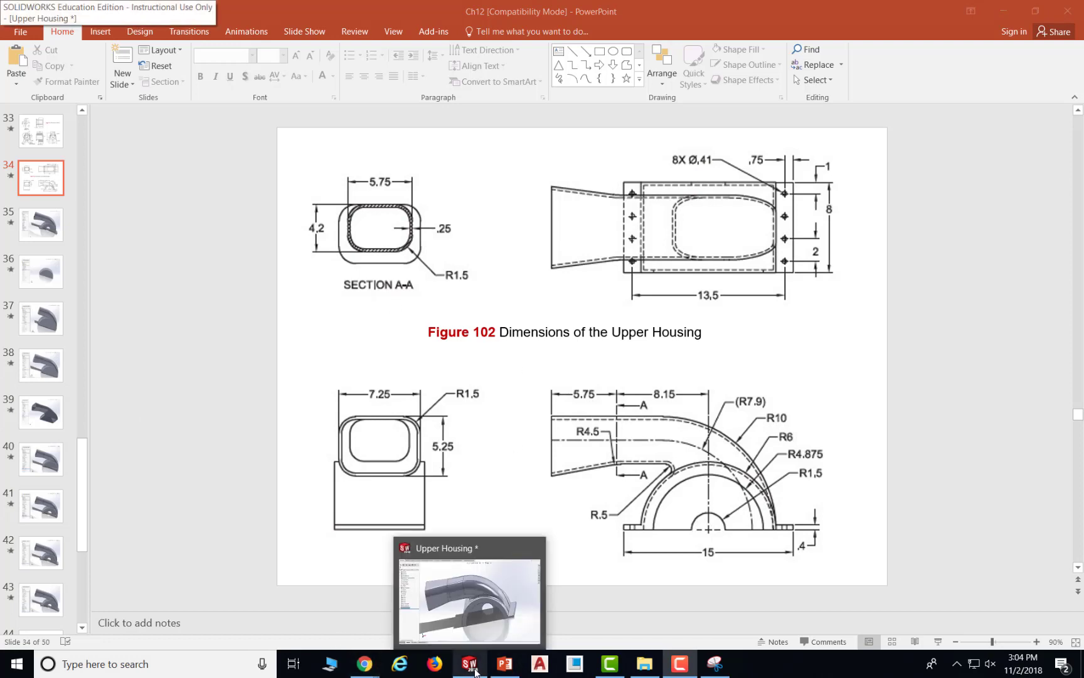
pyautogui.click(475, 670)
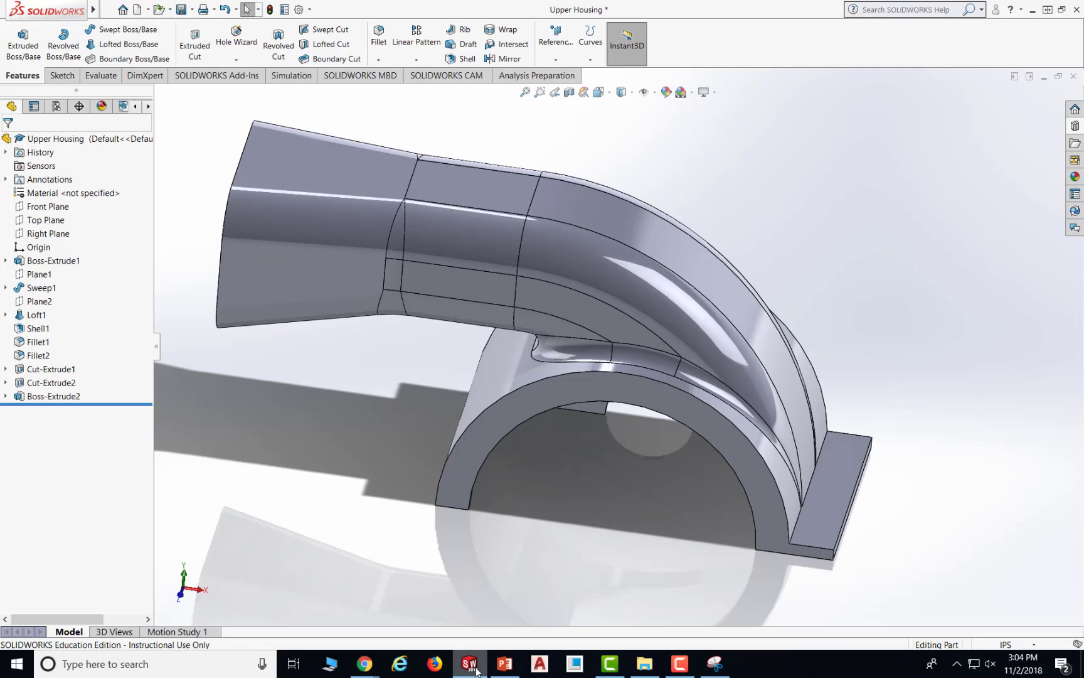
pyautogui.moveTo(900, 428)
pyautogui.mouseDown(button='middle')
pyautogui.moveTo(900, 418)
pyautogui.moveTo(900, 431)
pyautogui.mouseUp(button='middle')
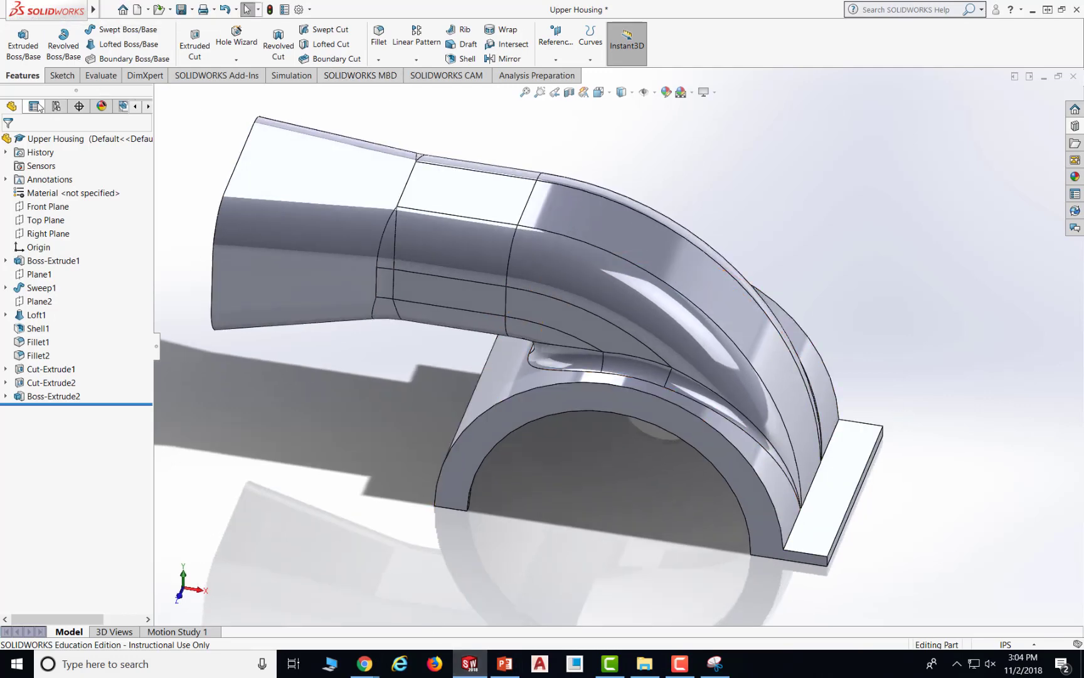
pyautogui.click(236, 37)
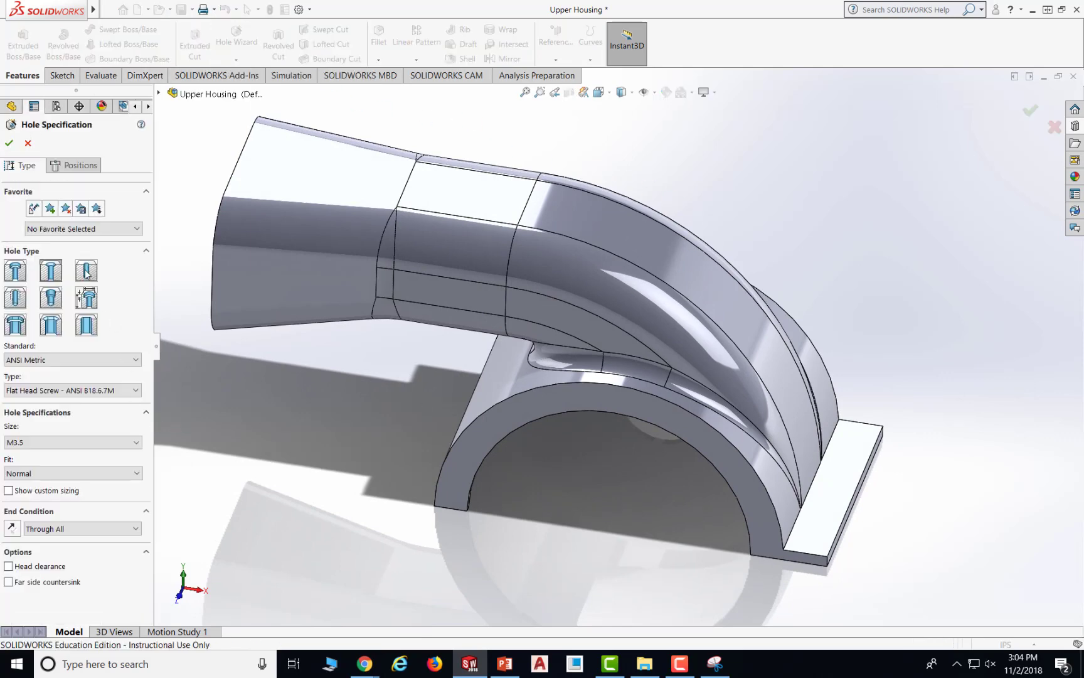
pyautogui.click(86, 271)
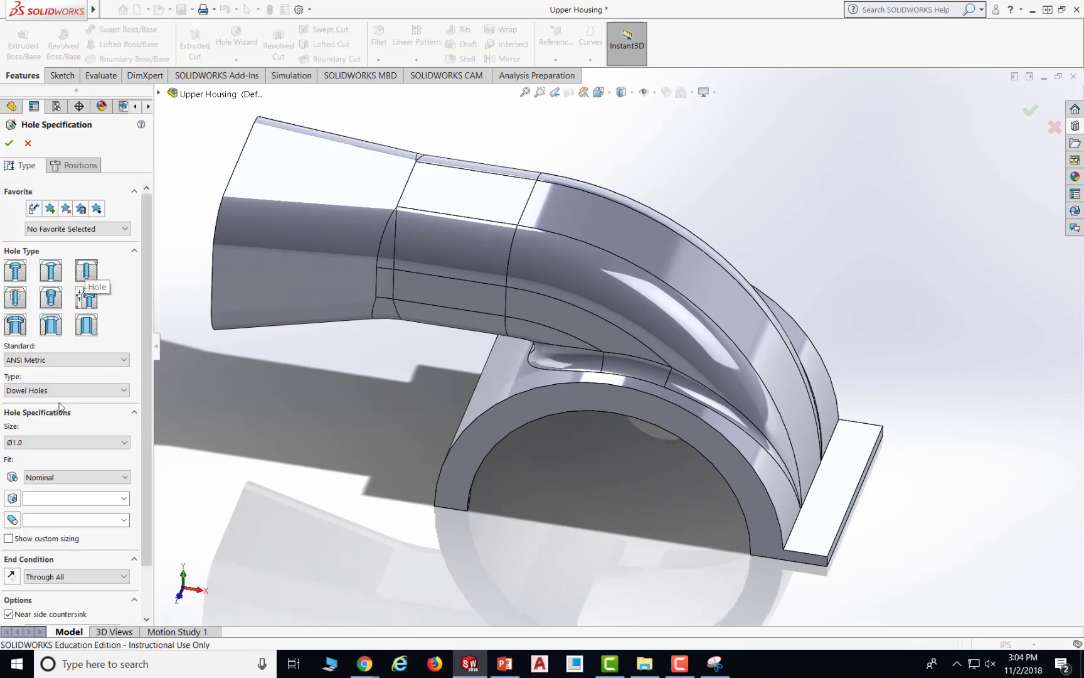
pyautogui.click(29, 442)
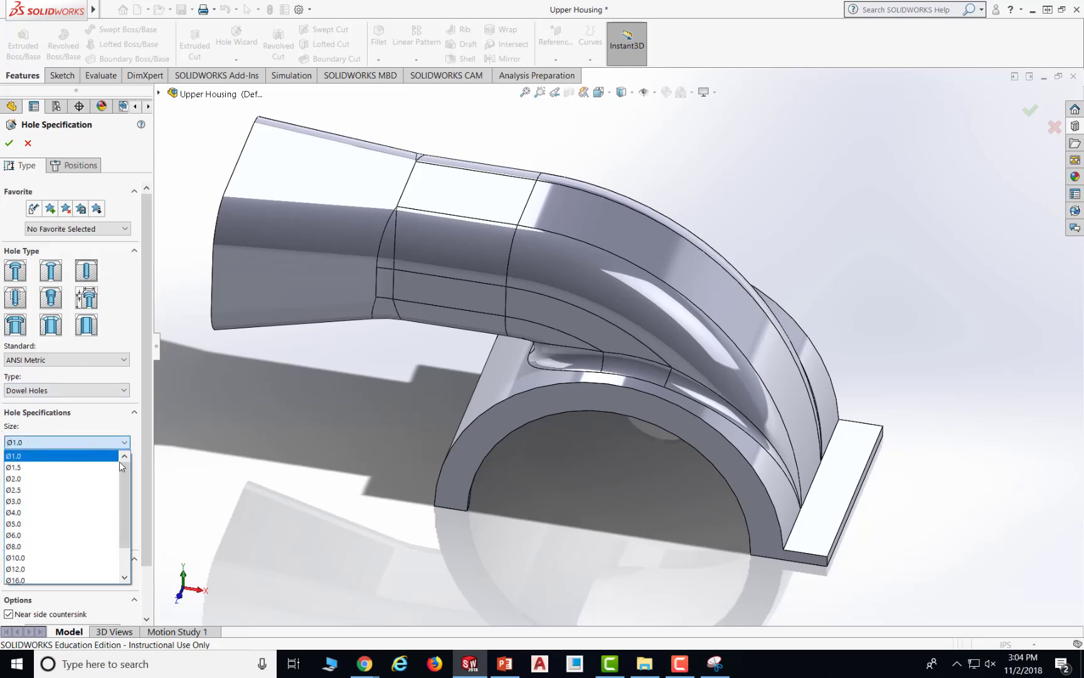
pyautogui.click(123, 428)
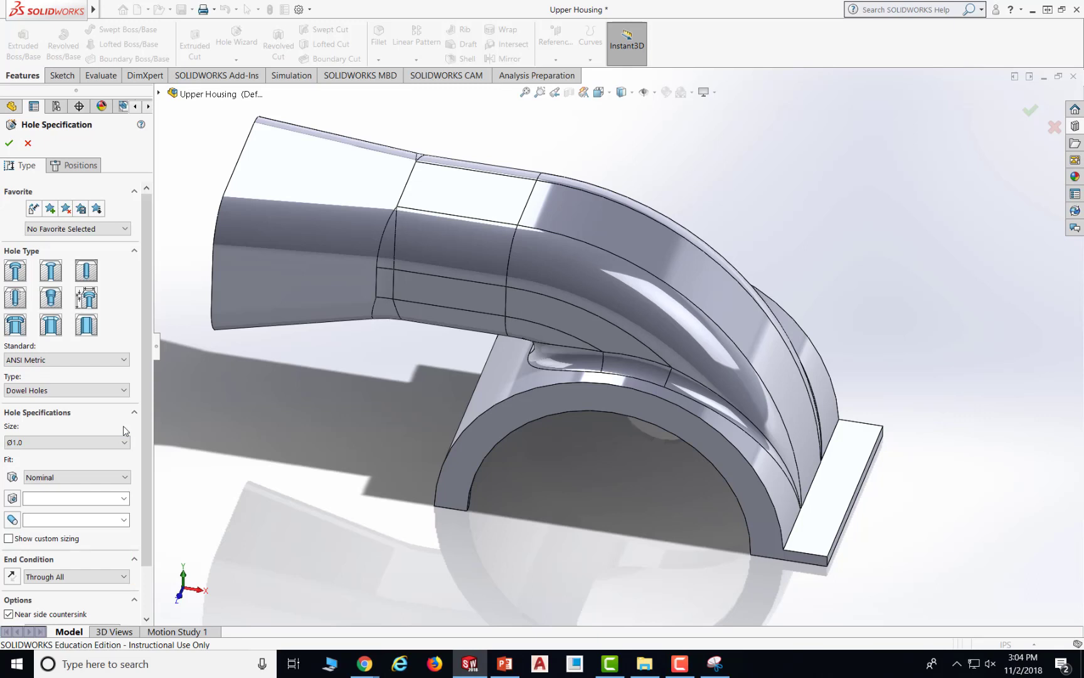
# - Turn on custom sizing for the hole and change its standard to ANSI Inch
pyautogui.click(8, 539)
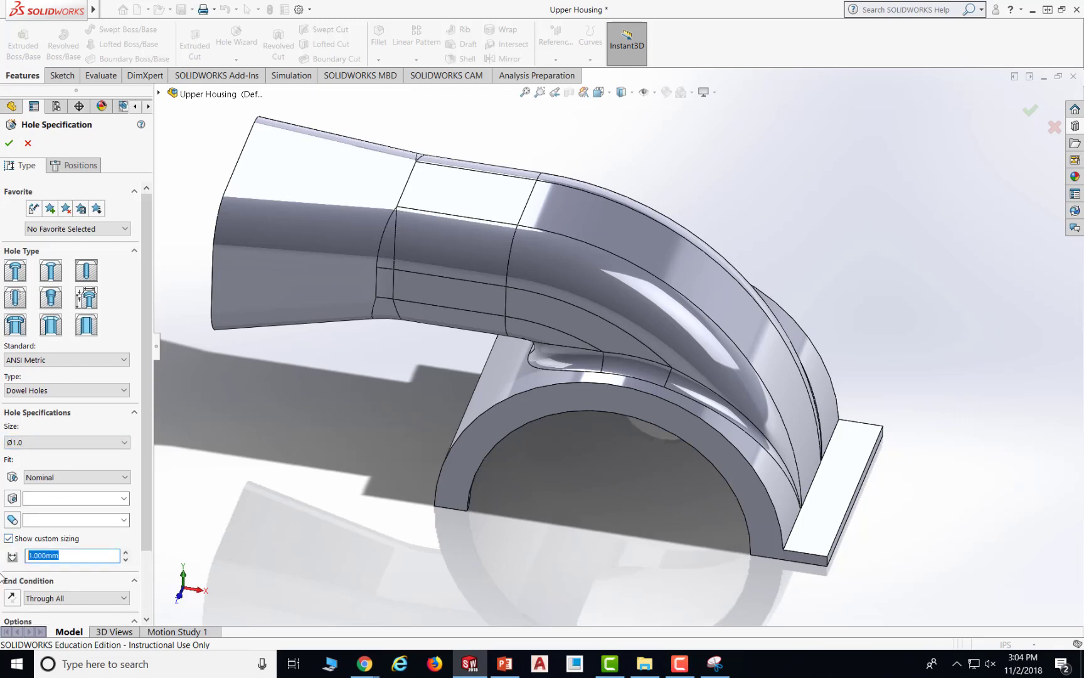
pyautogui.write('0.41')
pyautogui.scroll(-2, 125, 575)
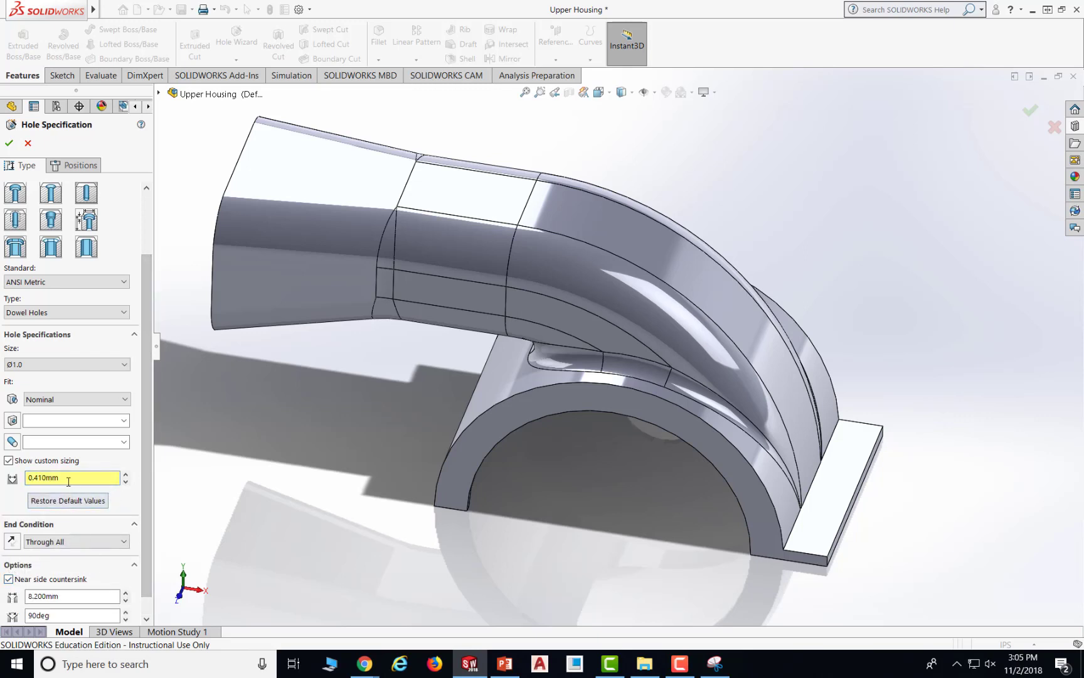
pyautogui.moveTo(68, 480); pyautogui.dragTo(2, 468)
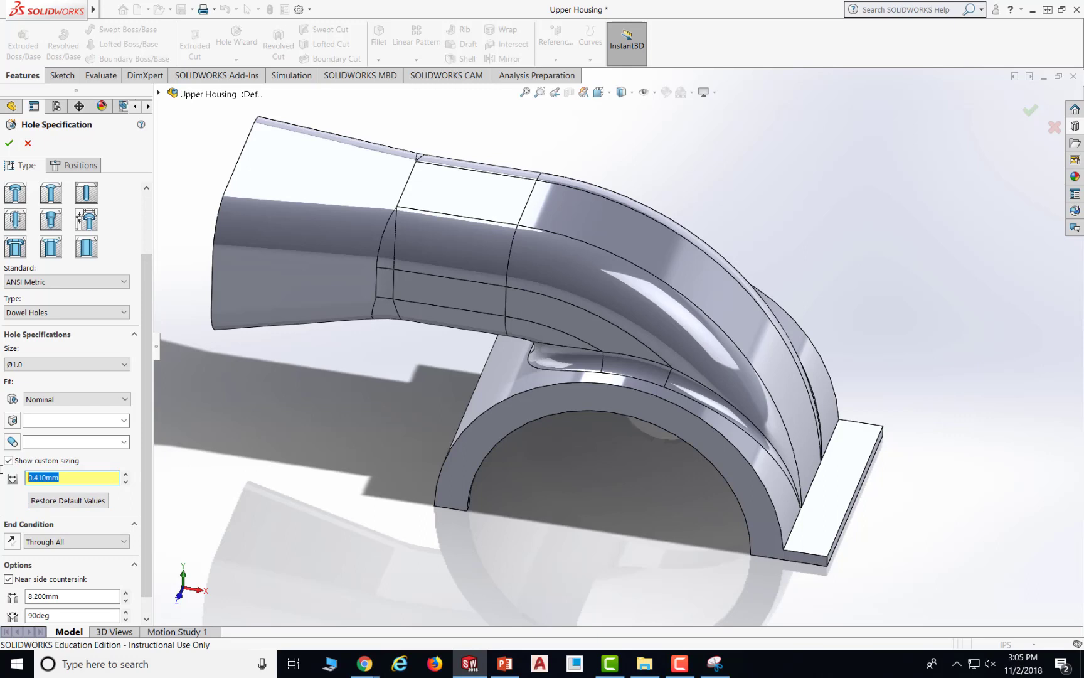
pyautogui.click(90, 284)
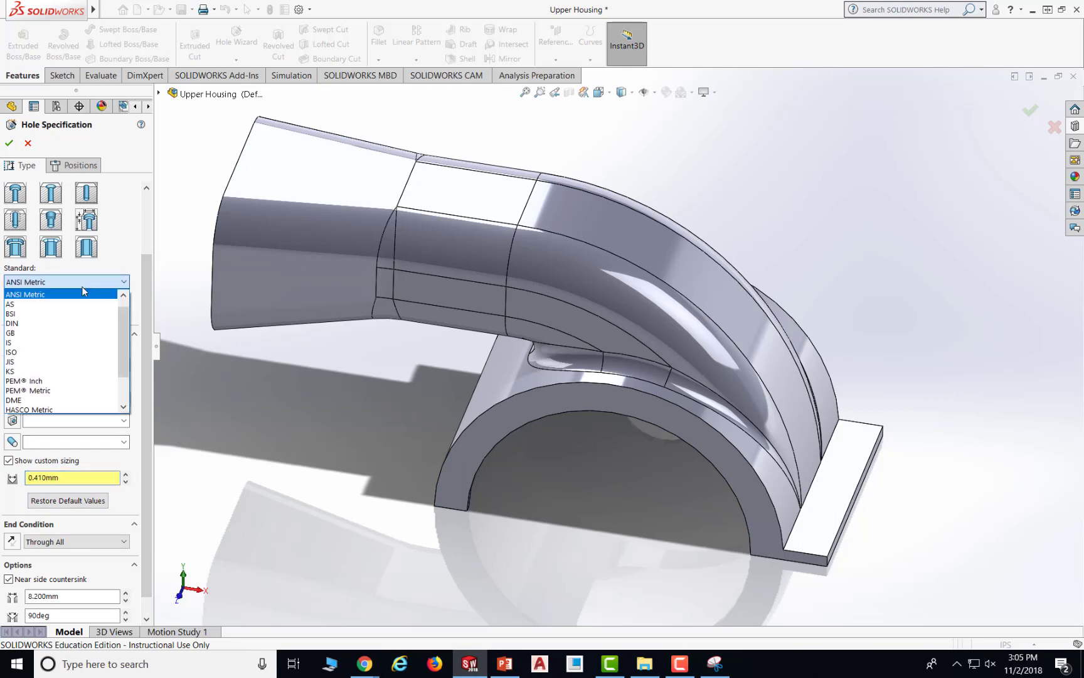
pyautogui.scroll(1, 51, 297)
pyautogui.click(51, 295)
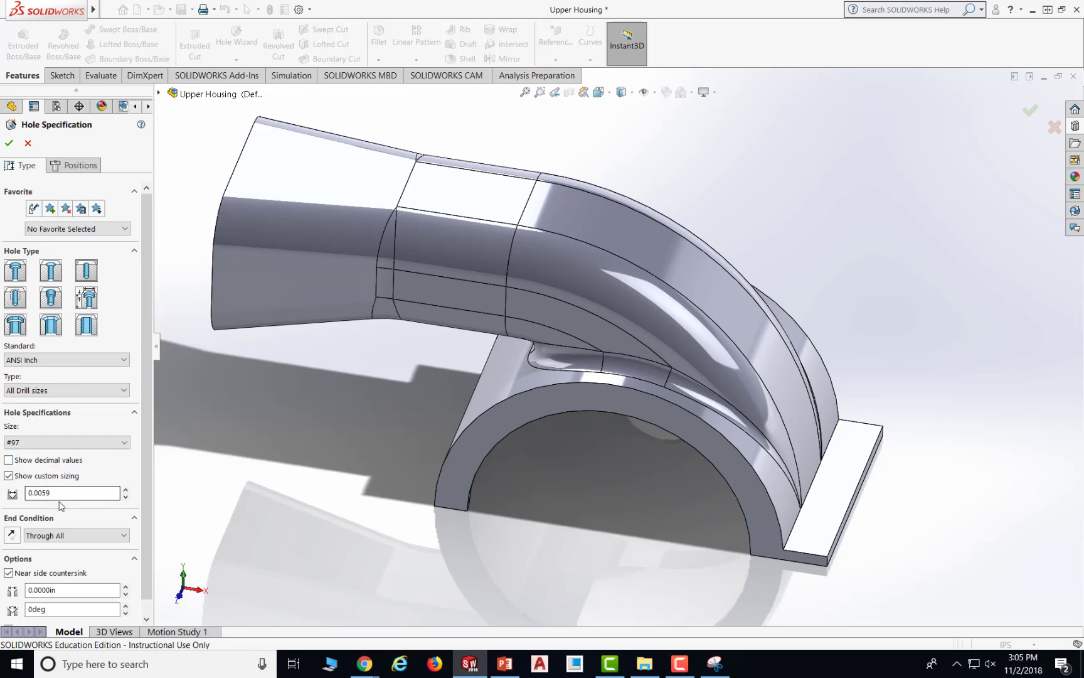
# - Set the through hole diameter to 0.41 in and turn off the near side countersink
pyautogui.doubleClick(39, 492)
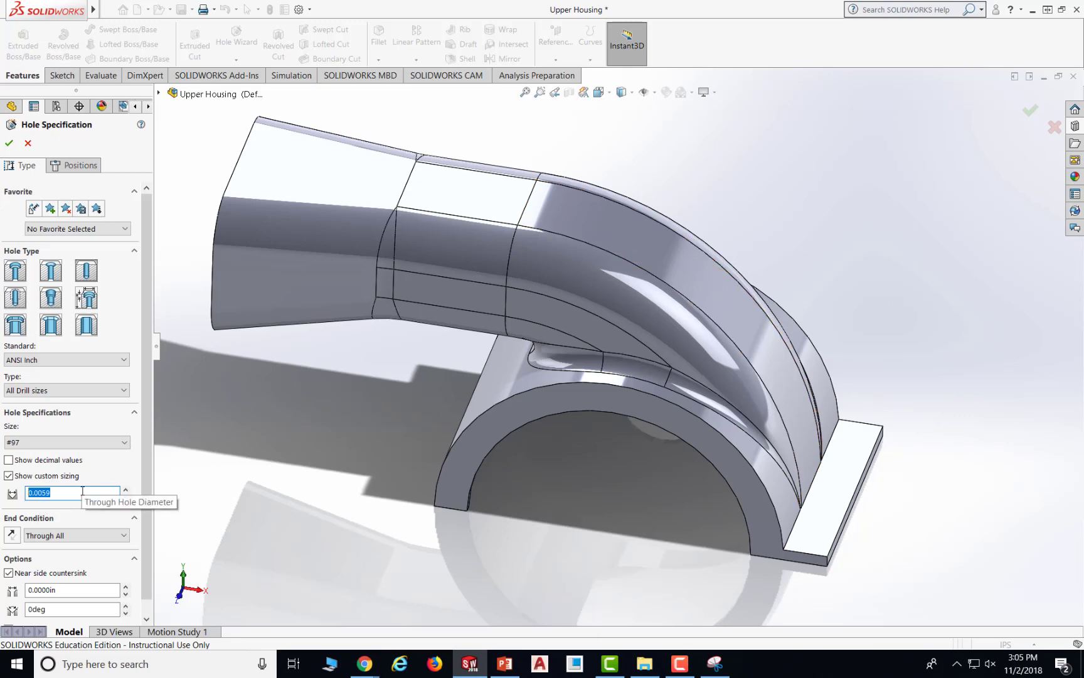
pyautogui.write('4')
pyautogui.press('BackSpace')
pyautogui.write('.')
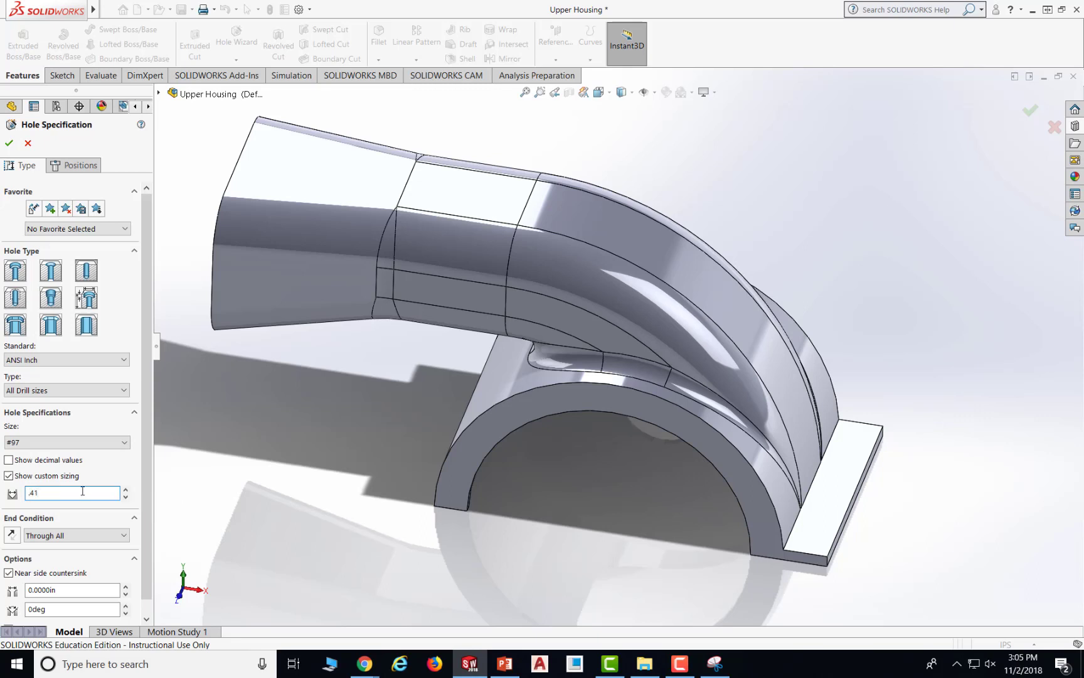
pyautogui.write('41')
pyautogui.click(9, 573)
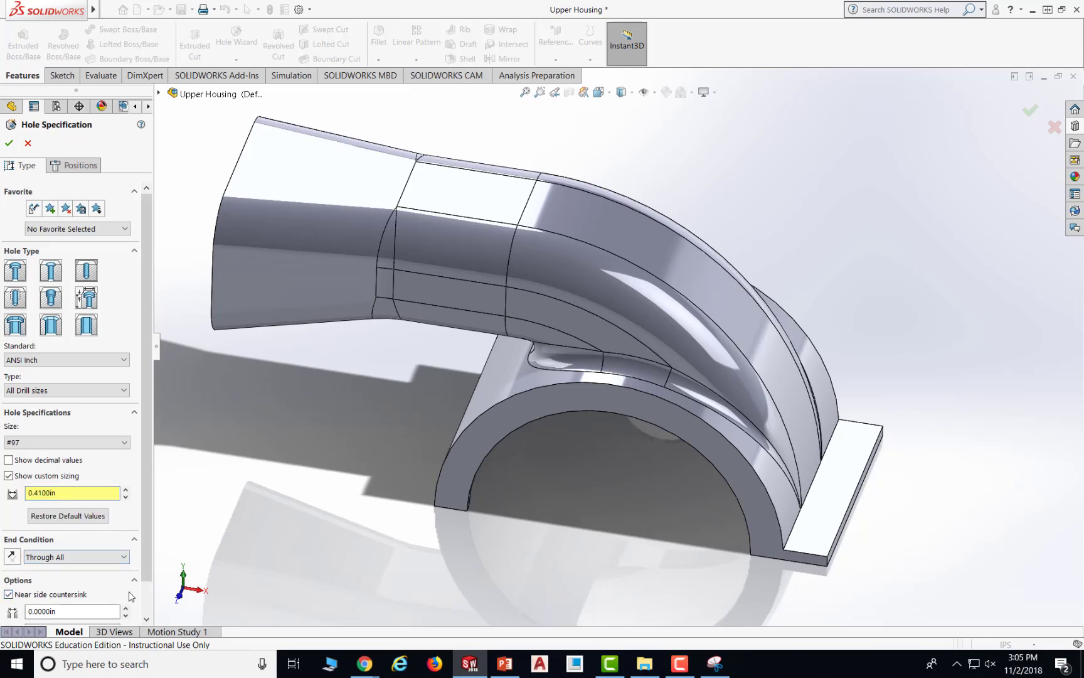
pyautogui.click(9, 593)
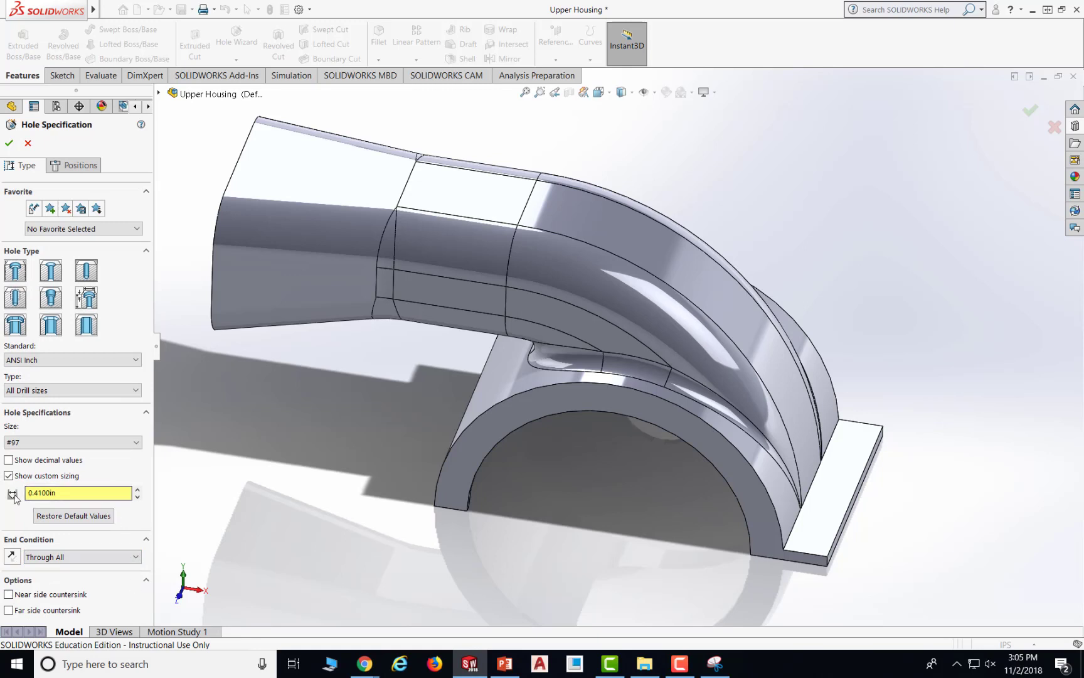
# - Place the hole's position point on the flange's upper face, near its rear short edge
pyautogui.click(73, 167)
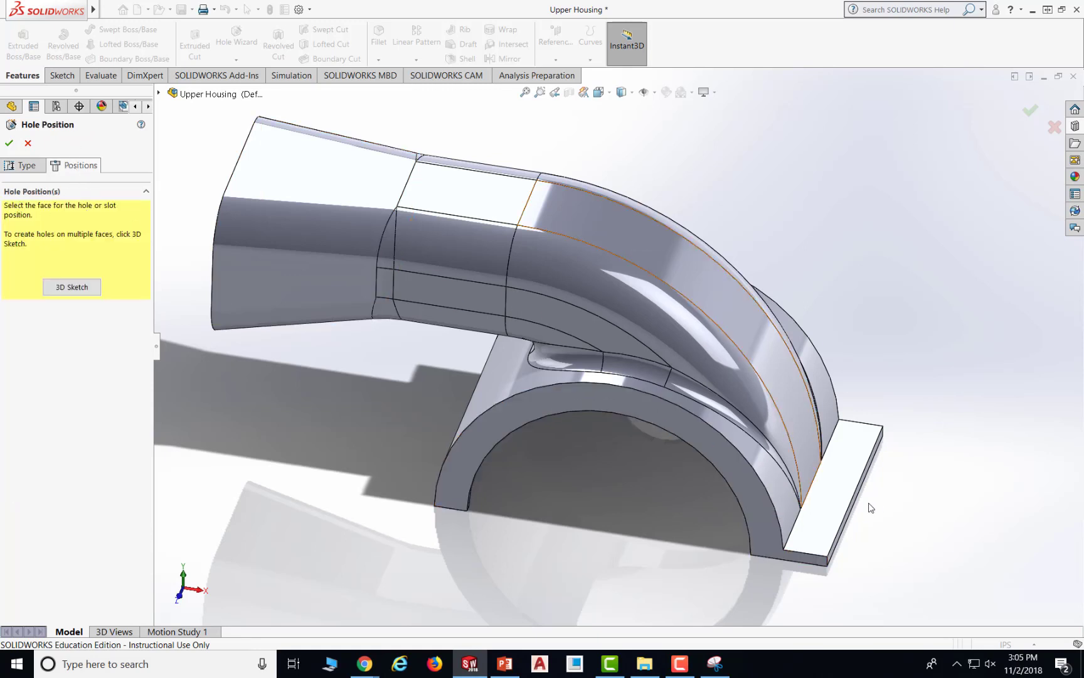
pyautogui.click(842, 484)
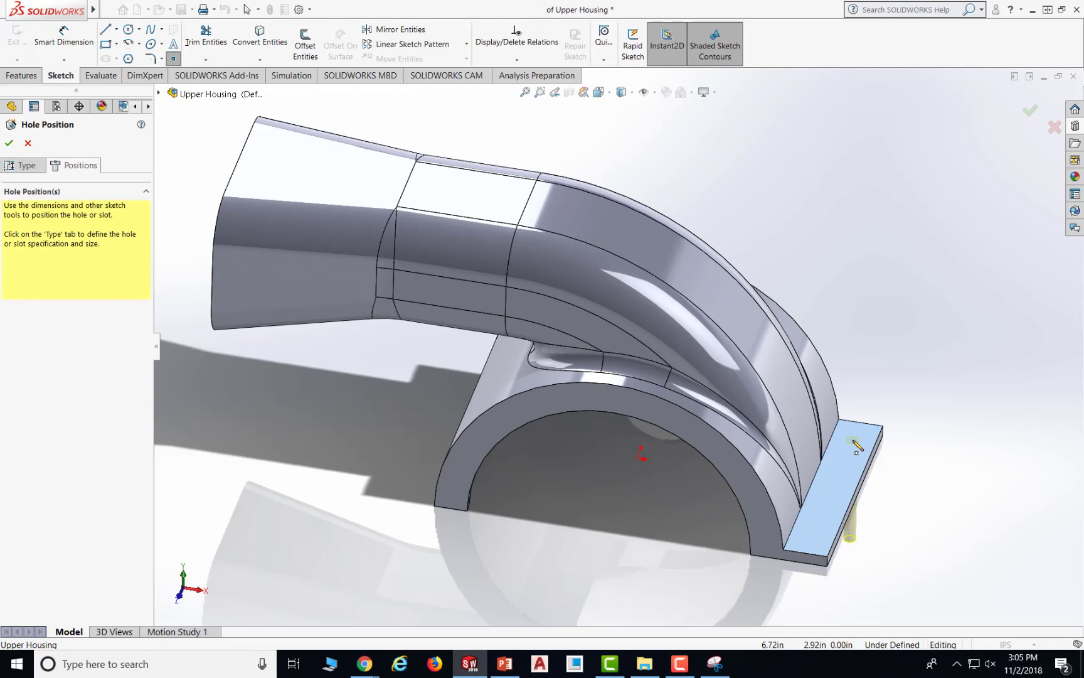
pyautogui.click(852, 442)
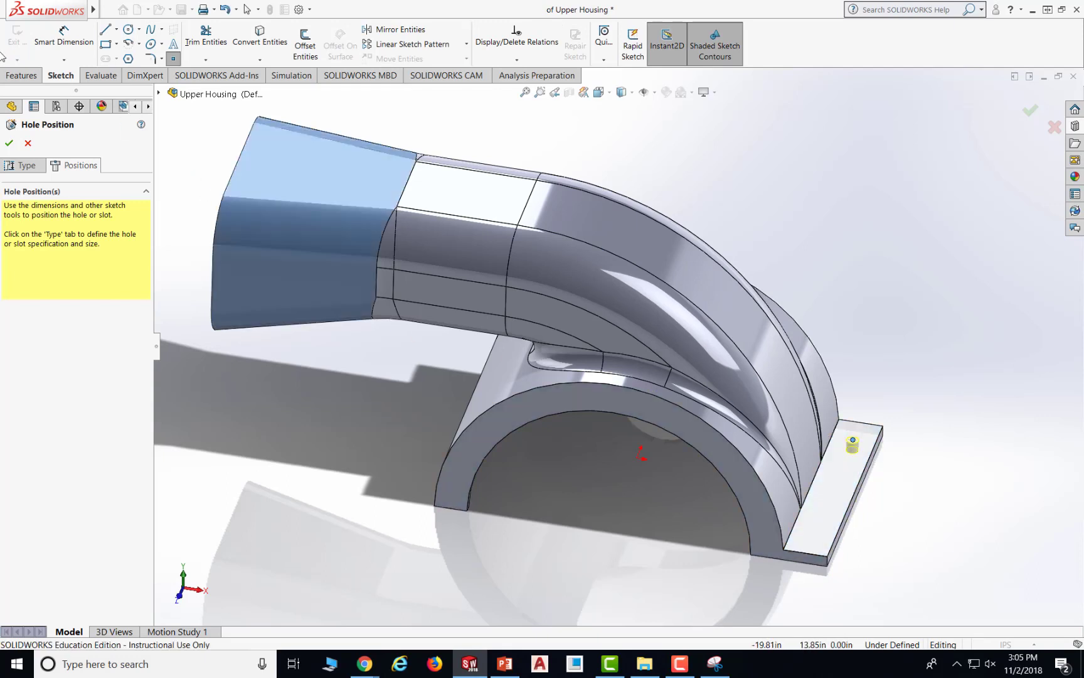
# - Check the hole spacing on the PowerPoint drawing, and in SOLIDWORKS dimension the hole point 1 in from the flange's rear short edge
pyautogui.click(63, 43)
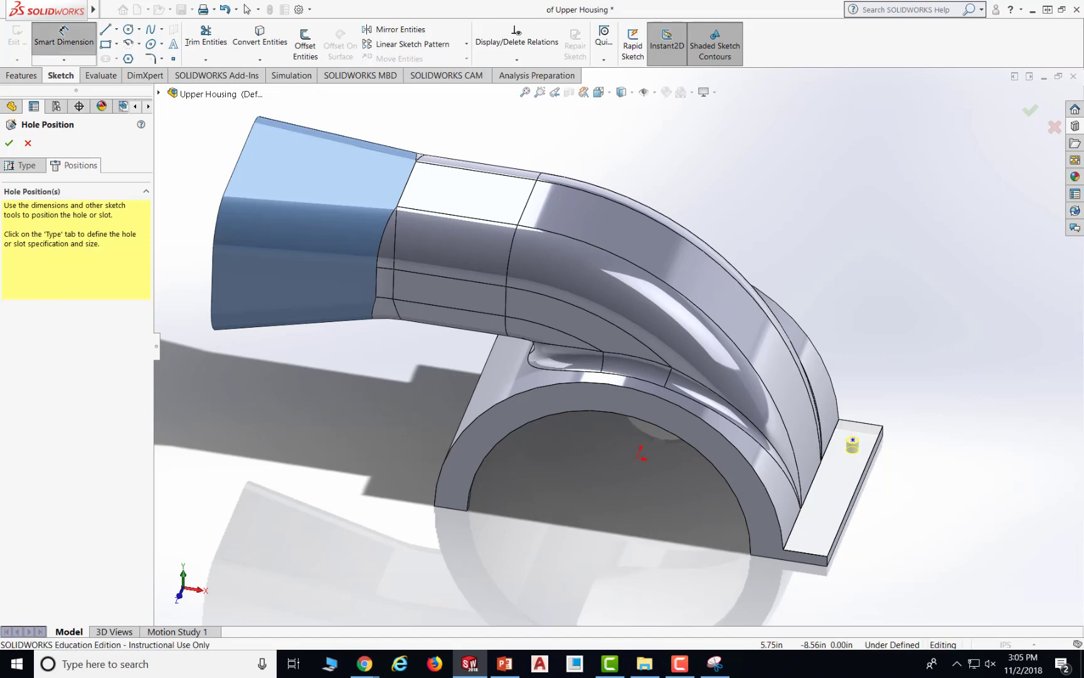
pyautogui.click(505, 663)
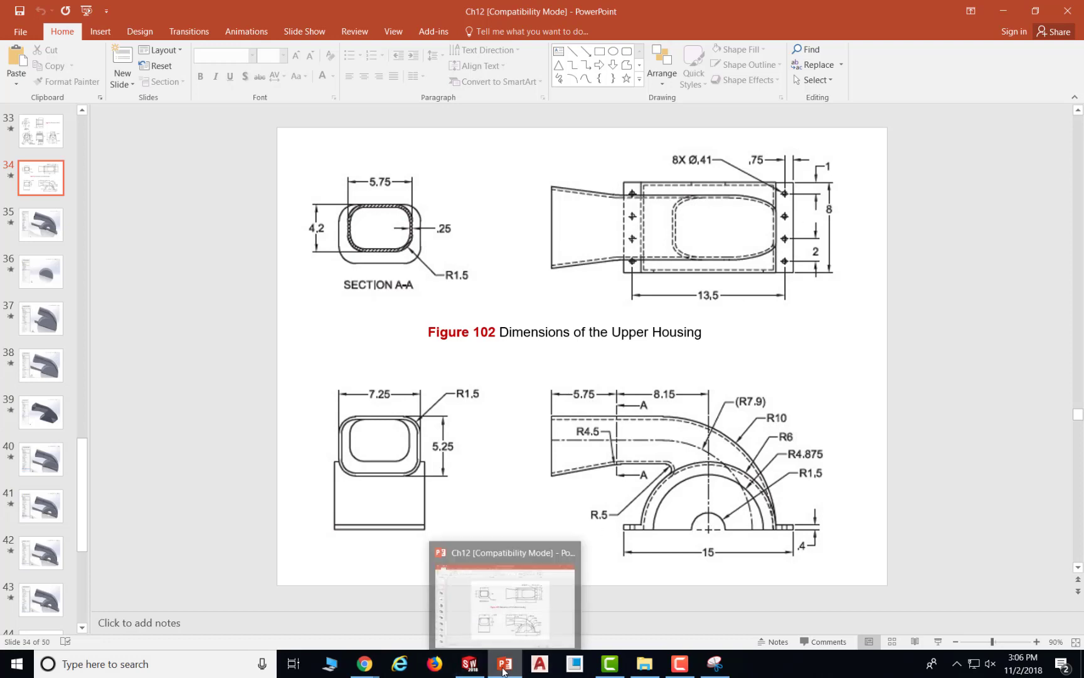
pyautogui.click(469, 663)
pyautogui.moveTo(885, 264); pyautogui.dragTo(876, 364, button='middle')
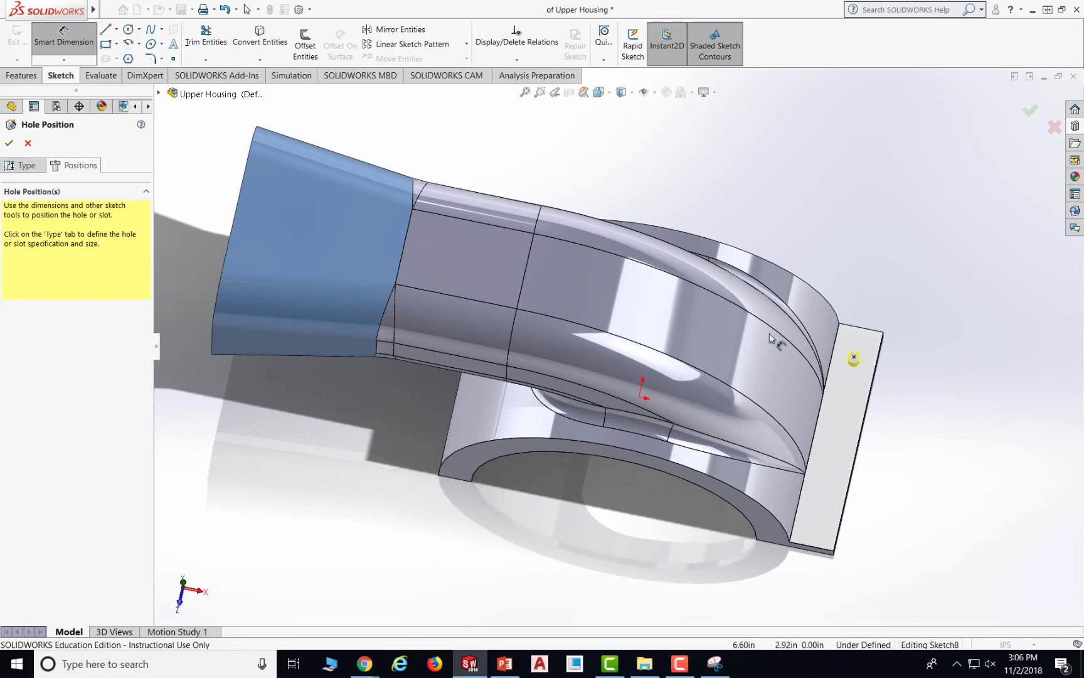
pyautogui.click(853, 357)
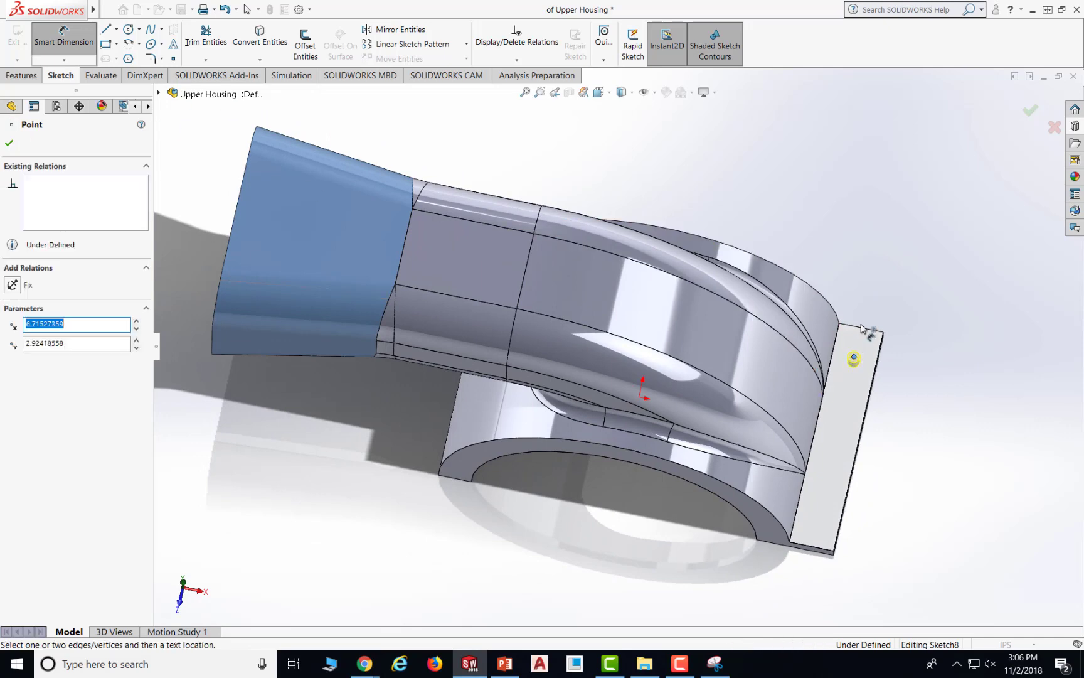
pyautogui.click(863, 327)
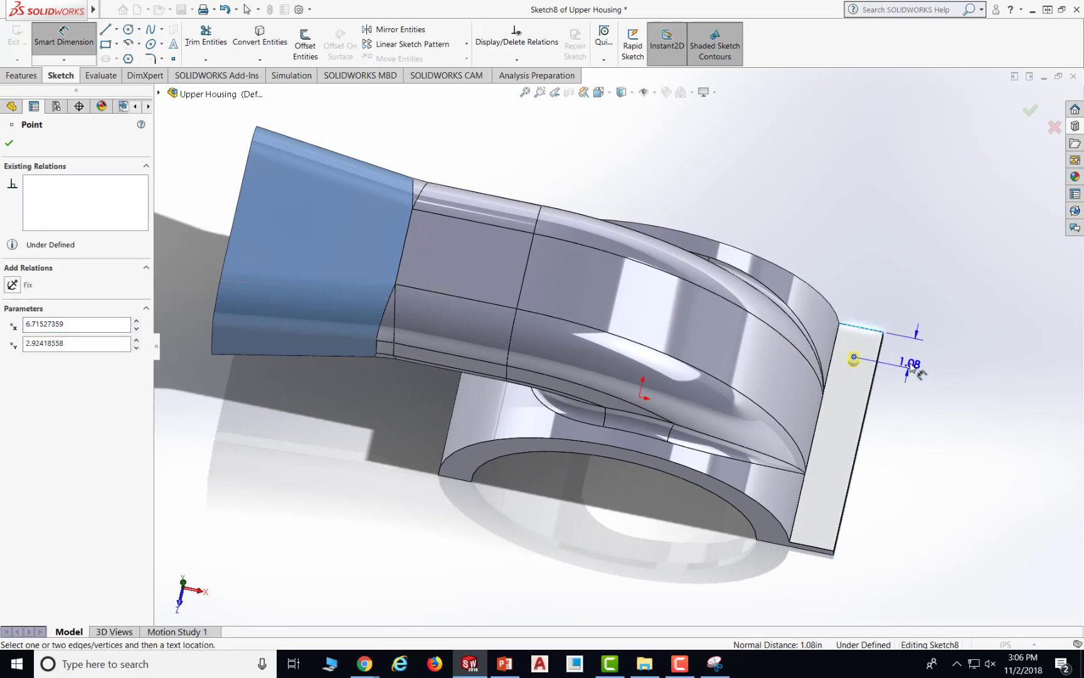
pyautogui.click(911, 368)
pyautogui.write('1')
pyautogui.press('Return')
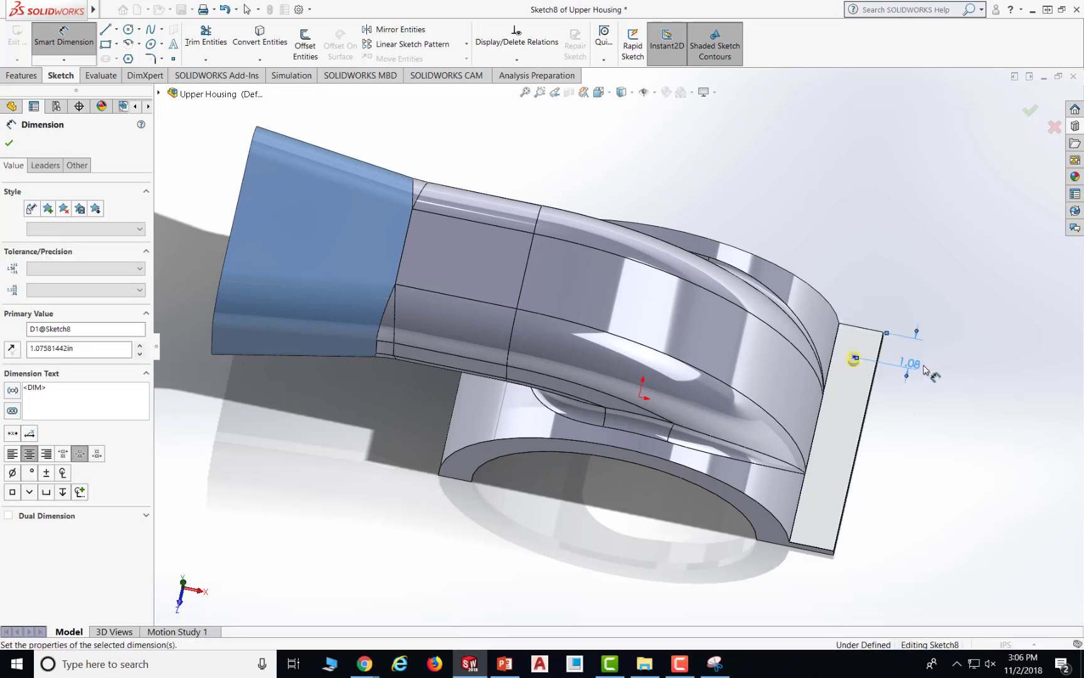
# - Dimension the hole point 0.75 in from the flange's outer long edge and try to accept the hole
pyautogui.click(855, 357)
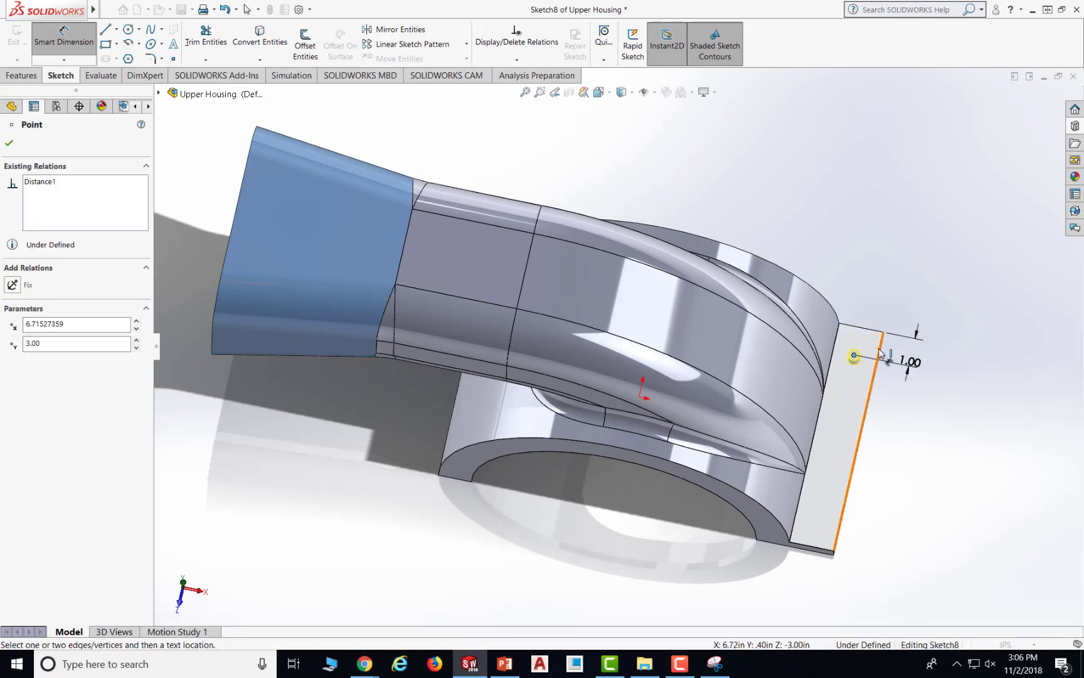
pyautogui.click(880, 353)
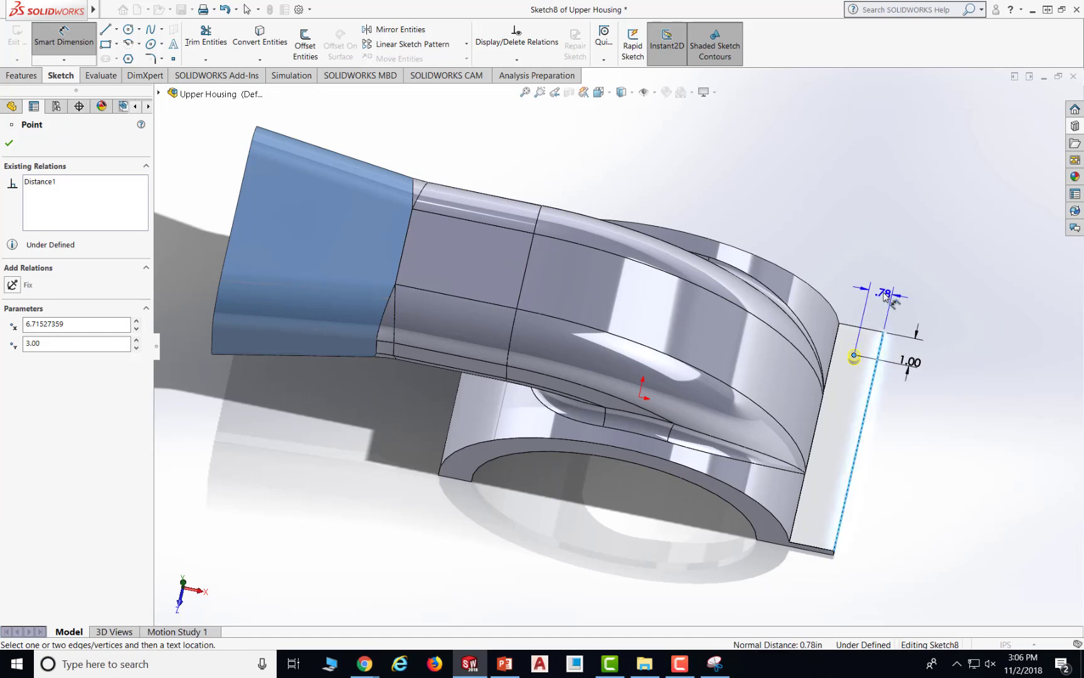
pyautogui.click(883, 295)
pyautogui.write('.75')
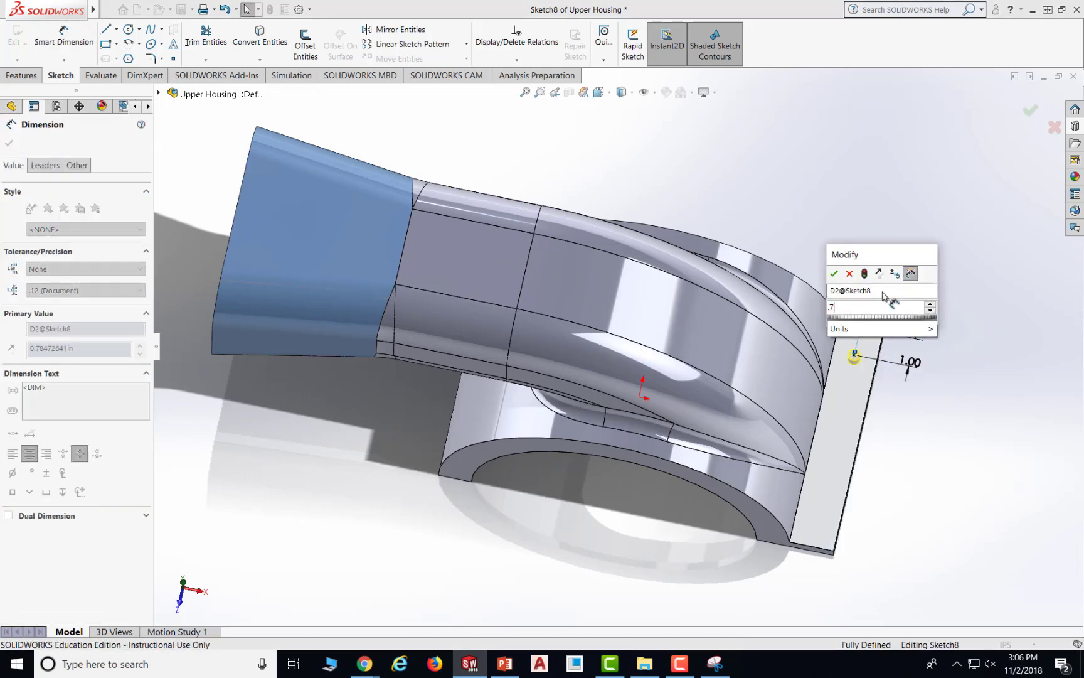
pyautogui.press('Return')
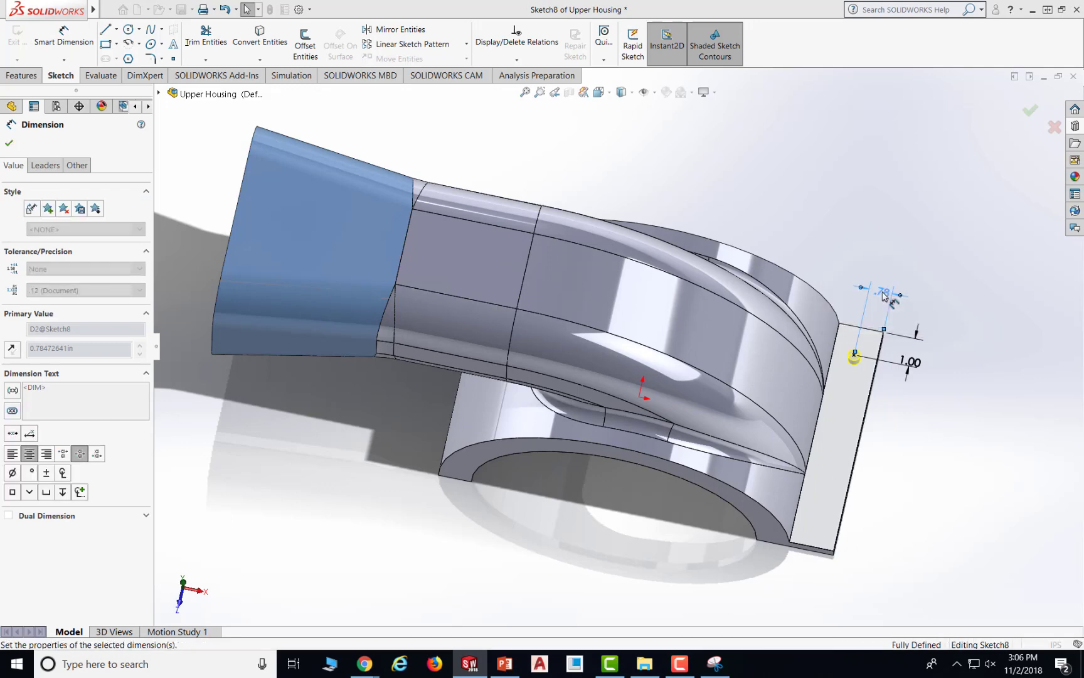
pyautogui.click(9, 142)
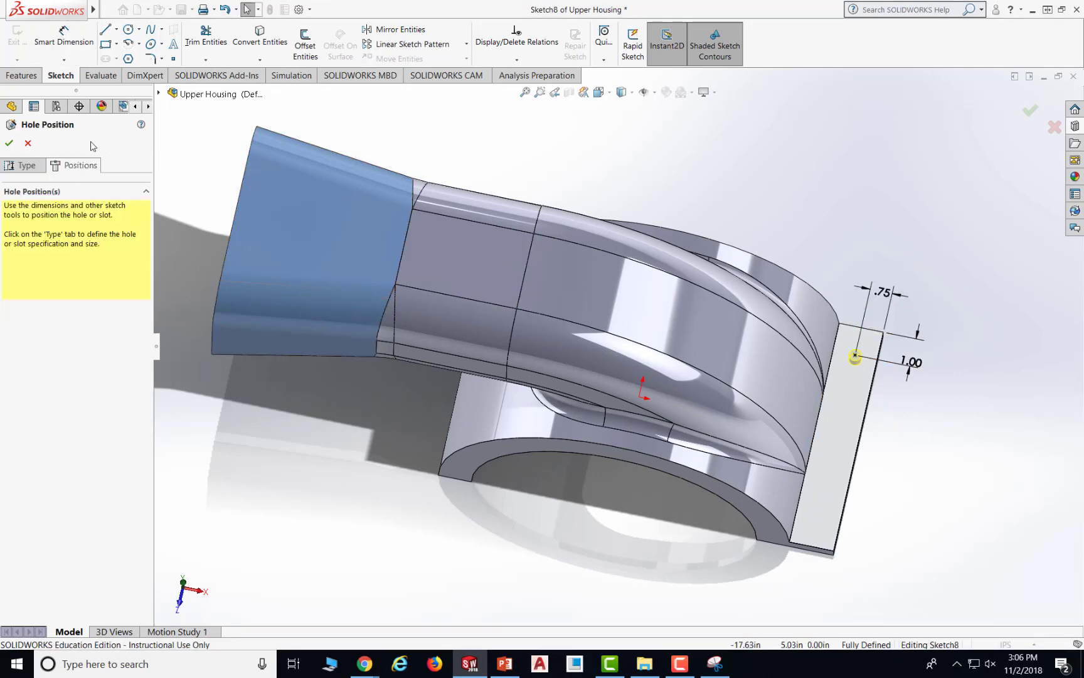
pyautogui.click(8, 144)
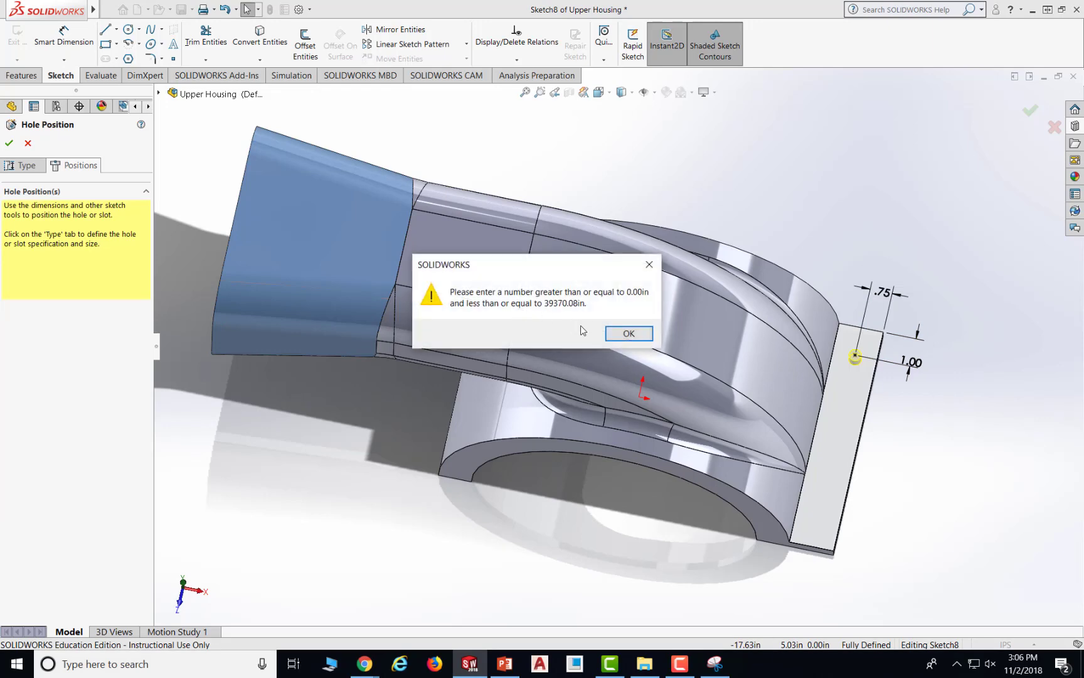
pyautogui.click(627, 334)
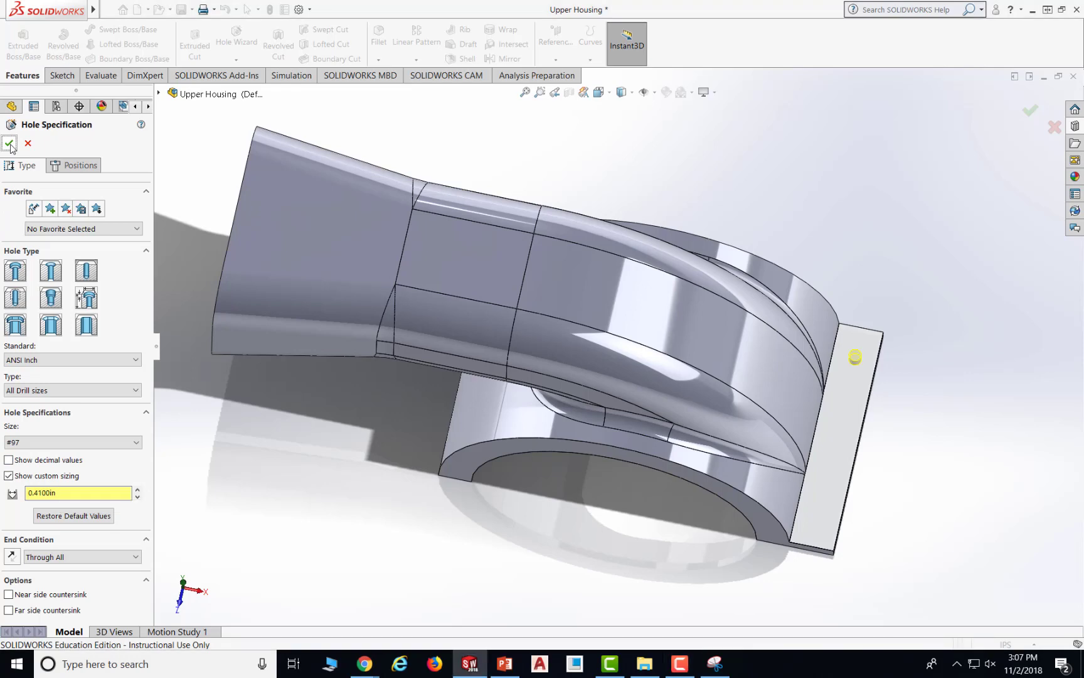
# - Create the flange hole with the 3/4 drill size, a 0.41 in custom diameter and a Blind end condition
pyautogui.click(79, 494)
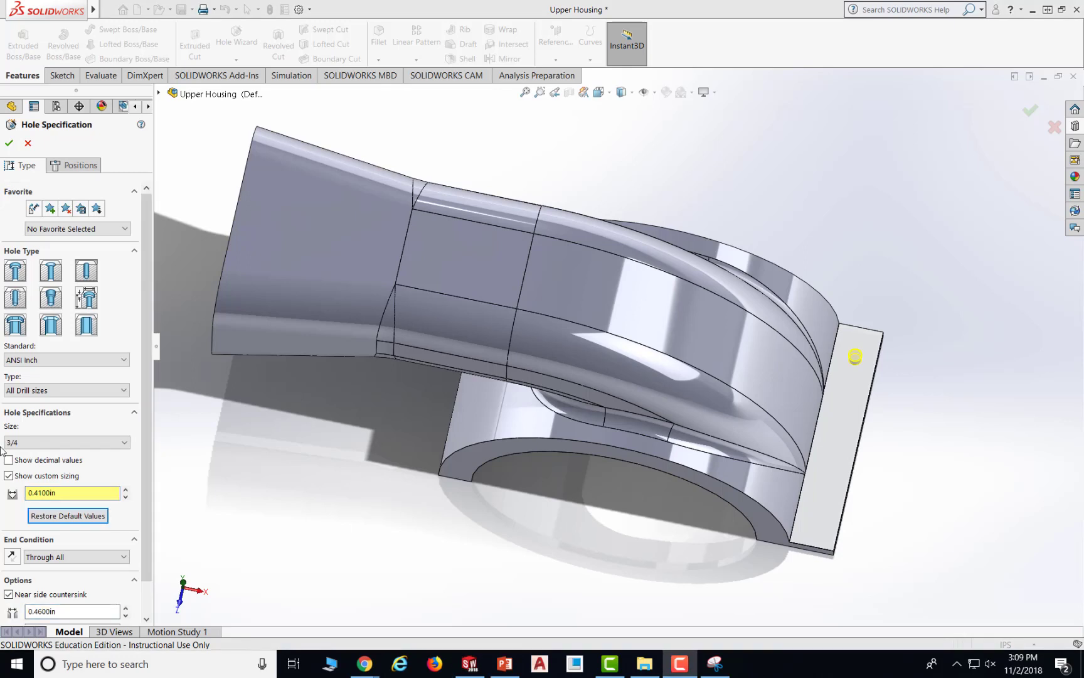
pyautogui.click(75, 493)
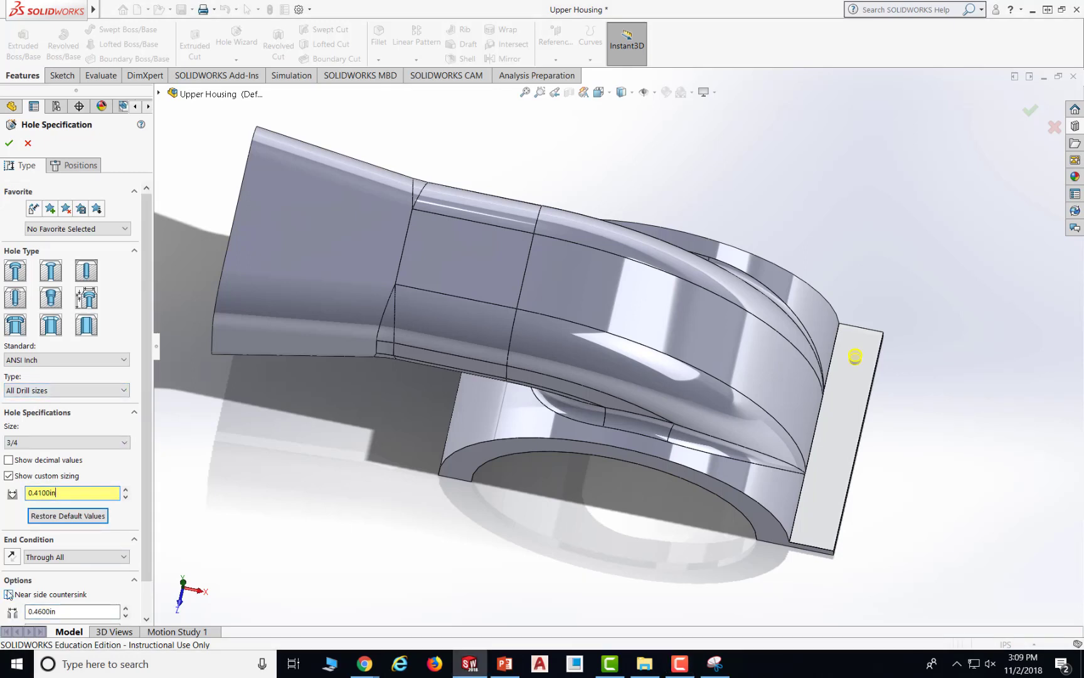
pyautogui.scroll(-1, 63, 587)
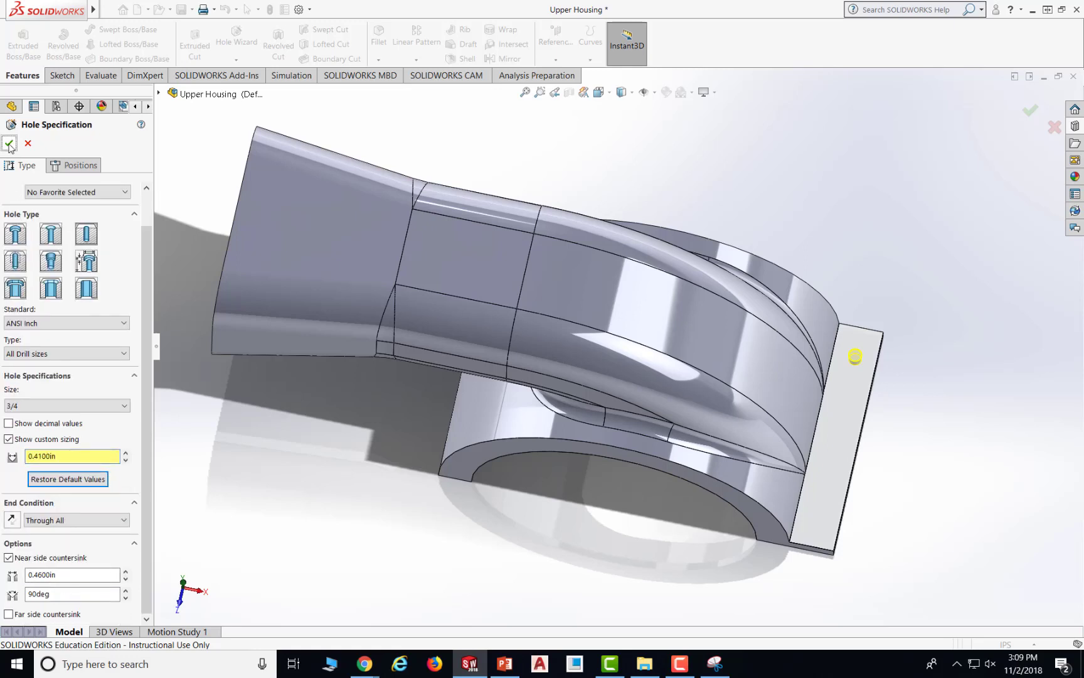
pyautogui.click(81, 522)
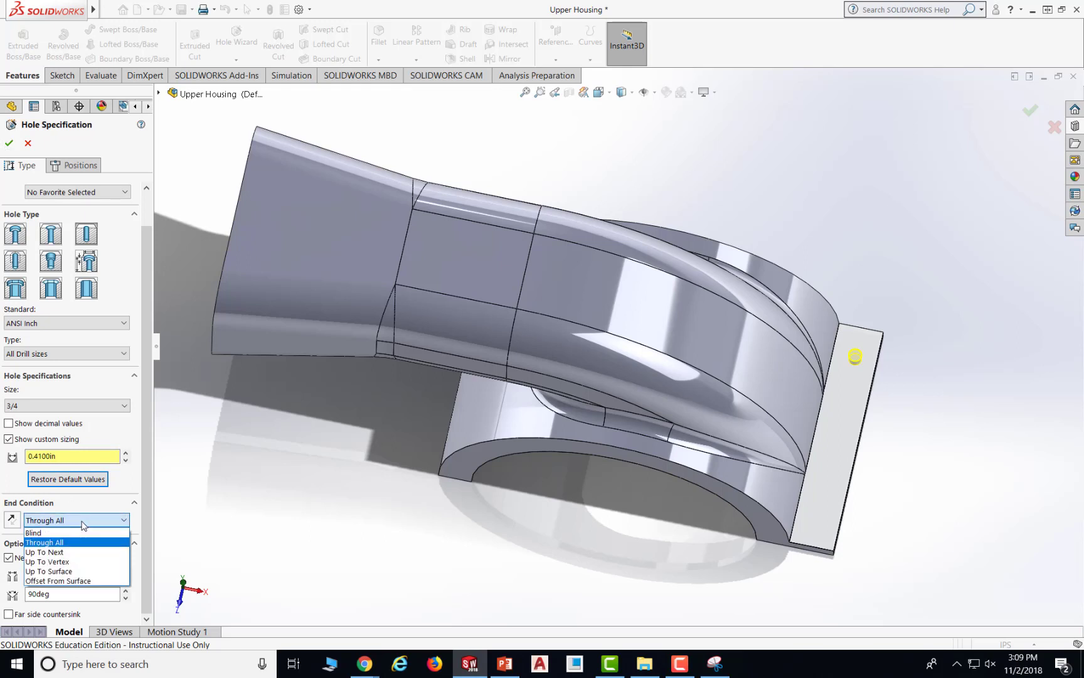
pyautogui.click(67, 533)
pyautogui.click(13, 144)
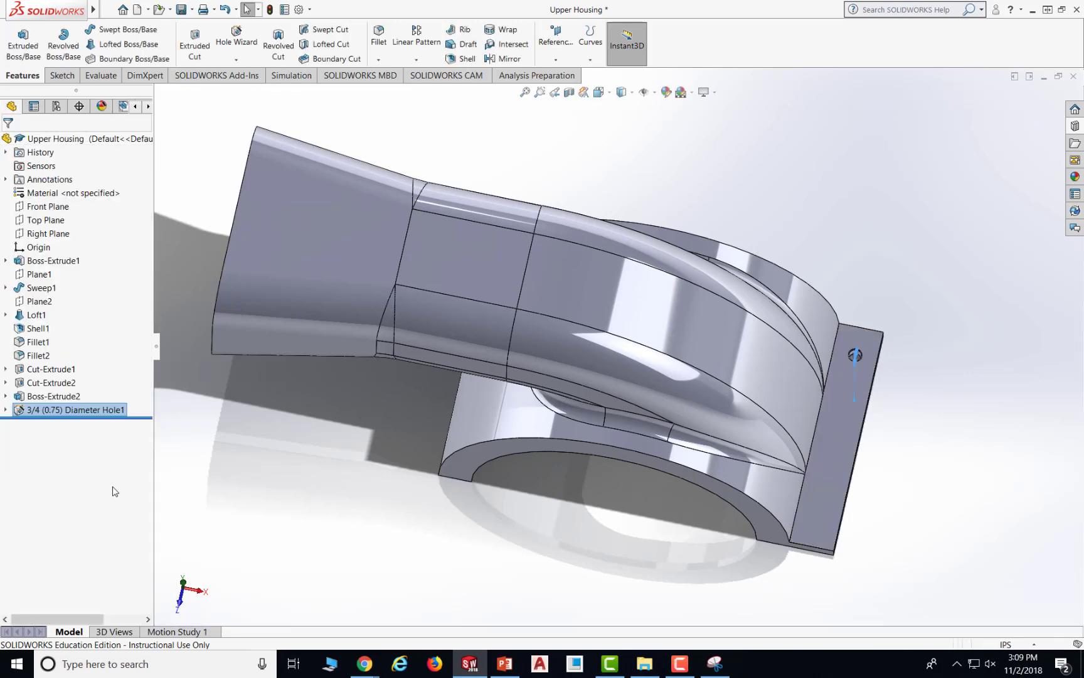
# - Edit the flange hole feature, setting its angle at bottom to 180 degrees
pyautogui.click(924, 381)
pyautogui.moveTo(932, 395); pyautogui.dragTo(702, 263, button='middle')
pyautogui.scroll(5, 819, 227)
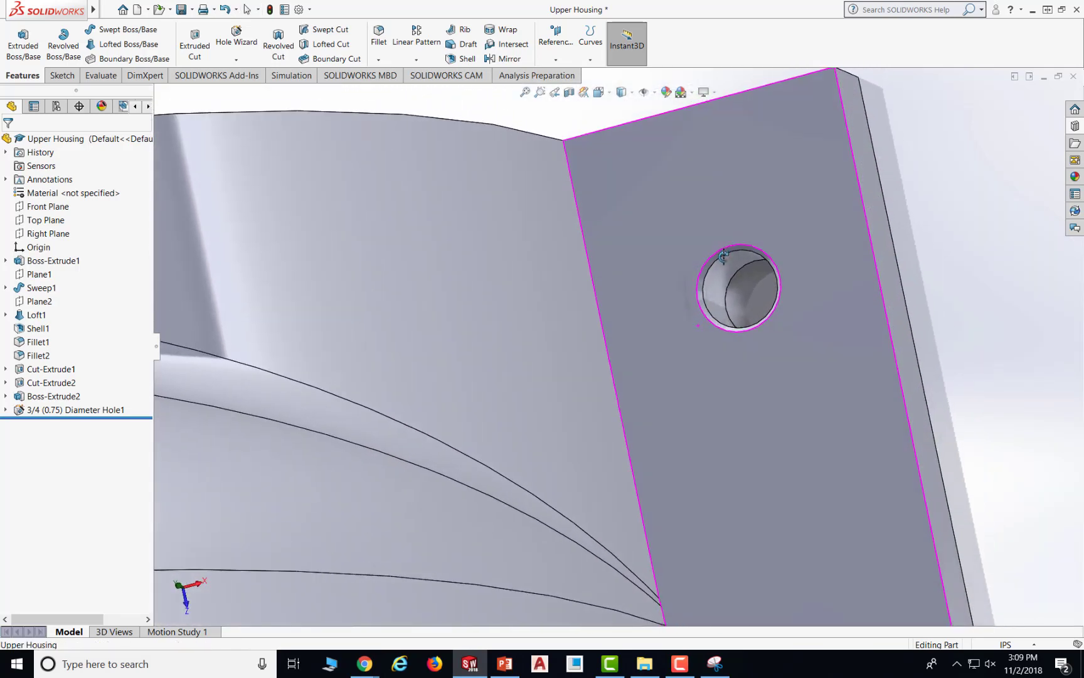
pyautogui.click(67, 411)
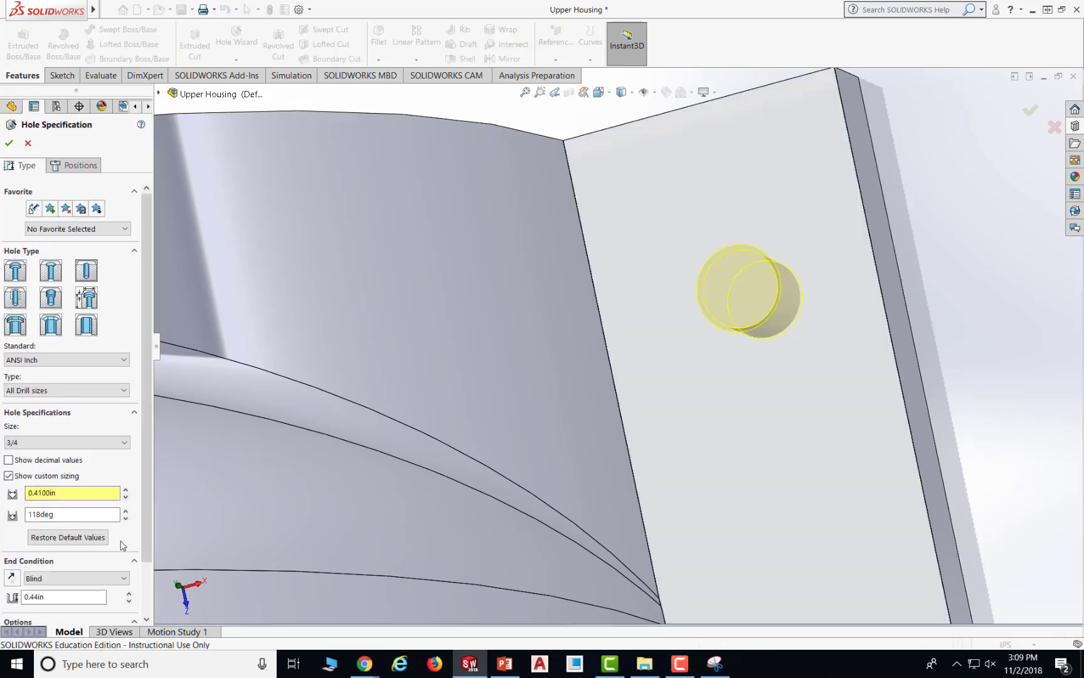
pyautogui.scroll(-3, 118, 538)
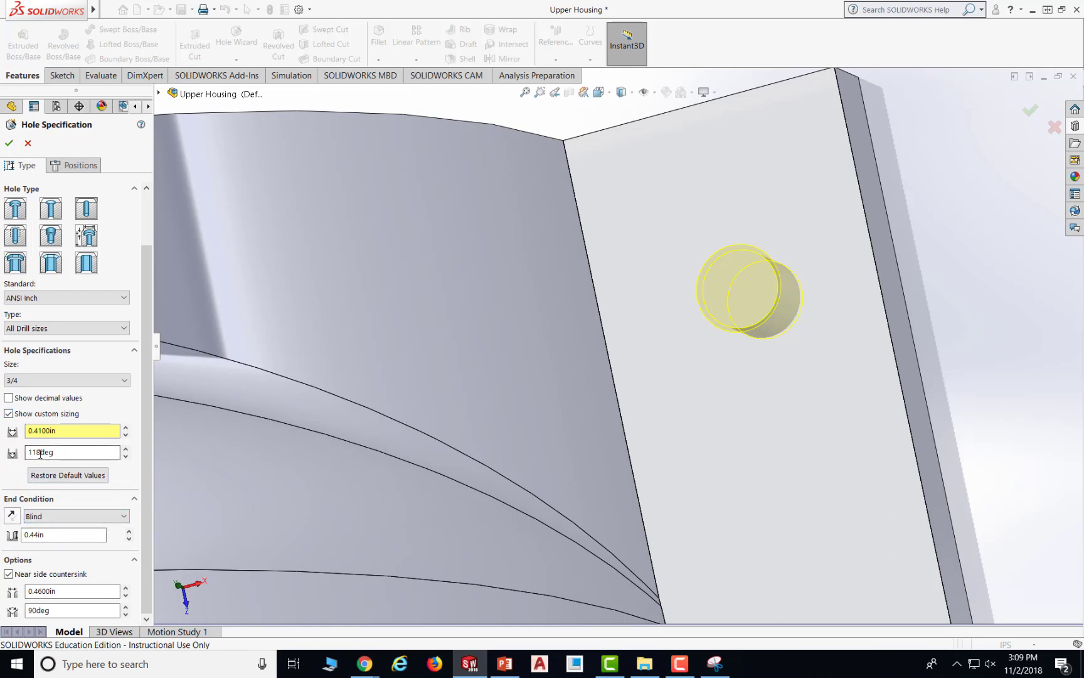
pyautogui.click(64, 454)
pyautogui.moveTo(65, 456); pyautogui.dragTo(5, 457)
pyautogui.write('180')
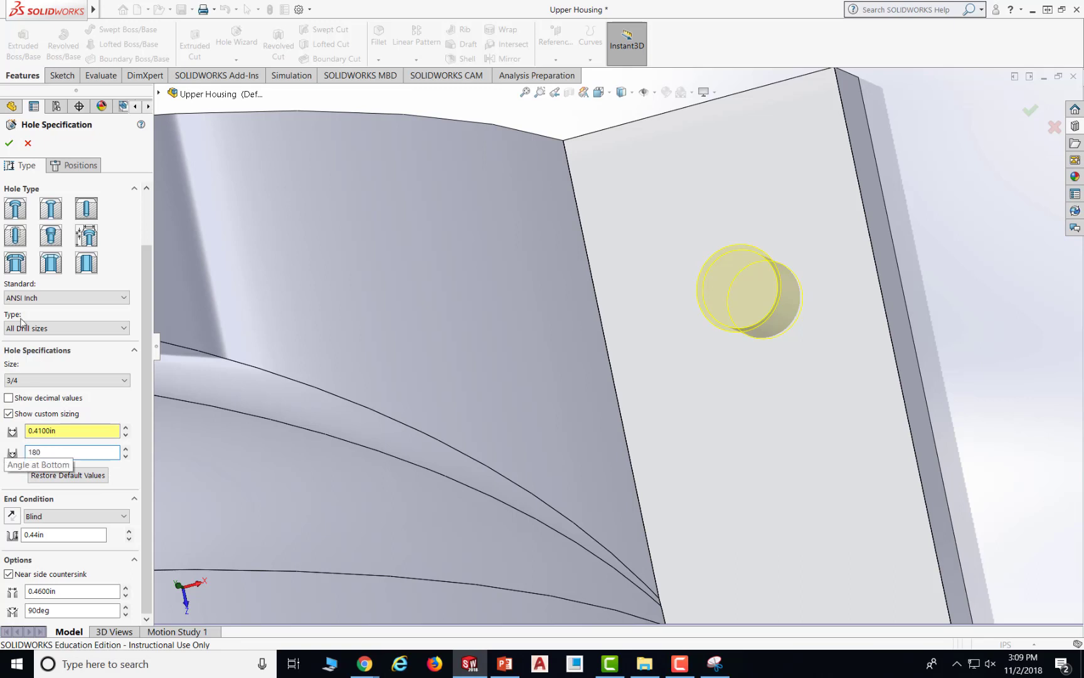
pyautogui.press('Return')
pyautogui.click(9, 144)
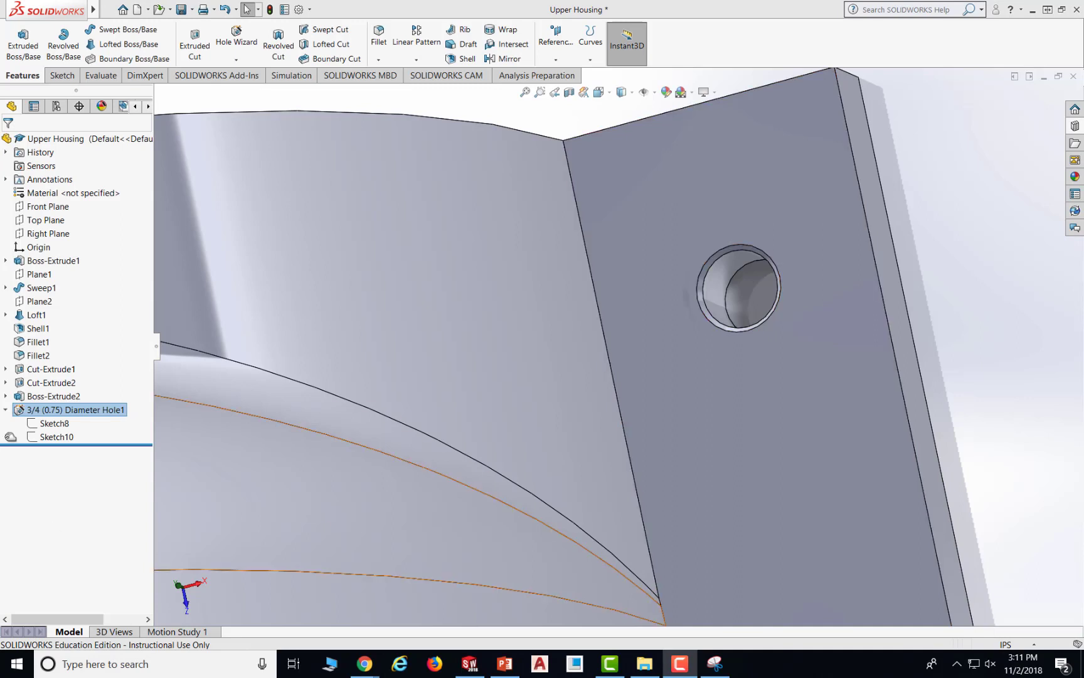
# - Edit the flange hole feature to turn off its near side countersink
pyautogui.rightClick(61, 410)
pyautogui.click(73, 375)
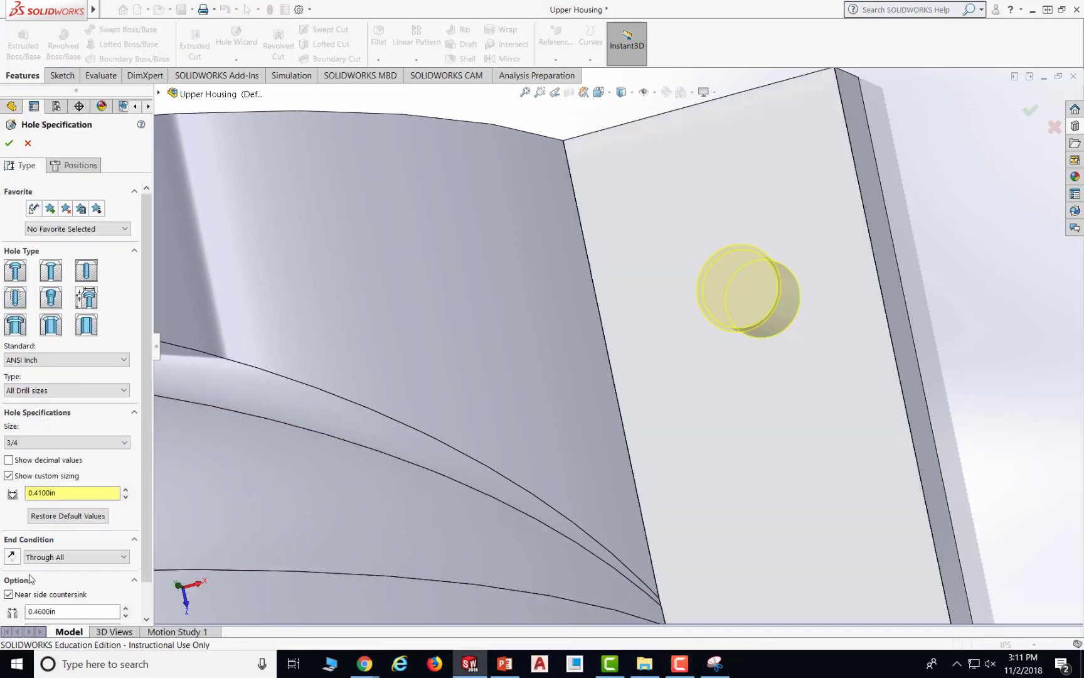
pyautogui.scroll(-2, 110, 583)
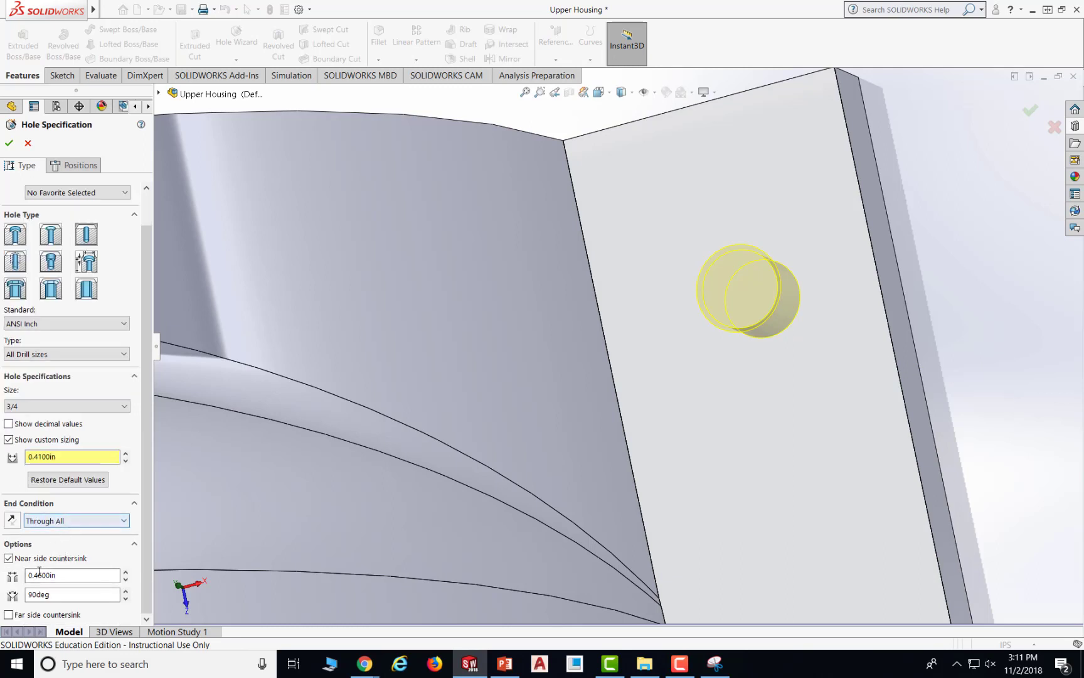
pyautogui.click(9, 557)
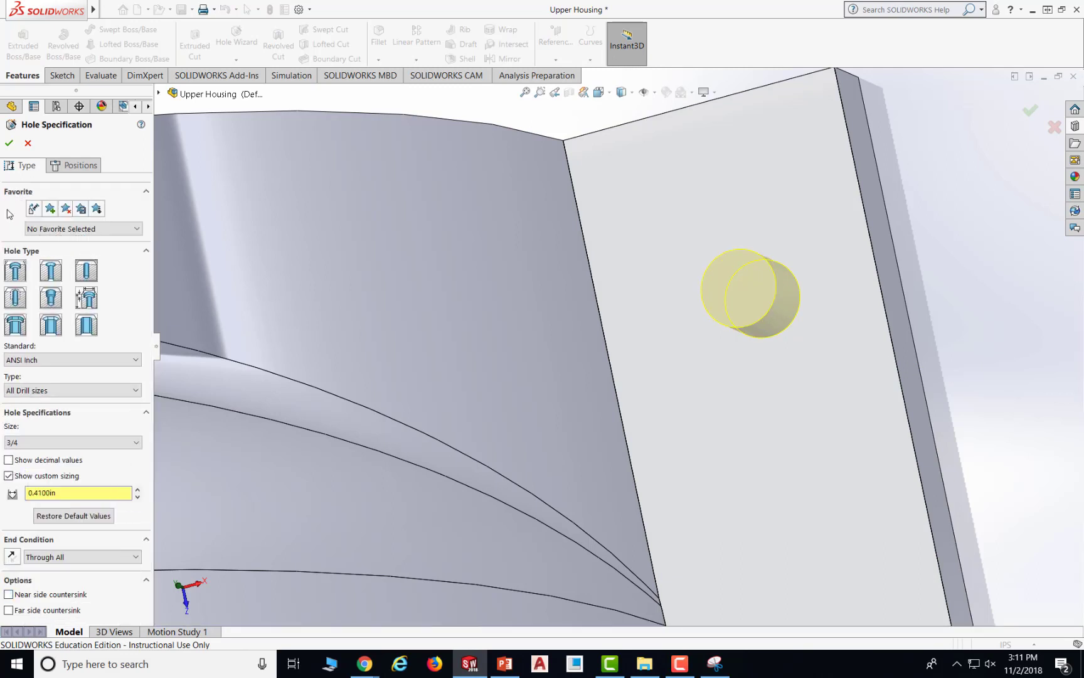
pyautogui.click(9, 143)
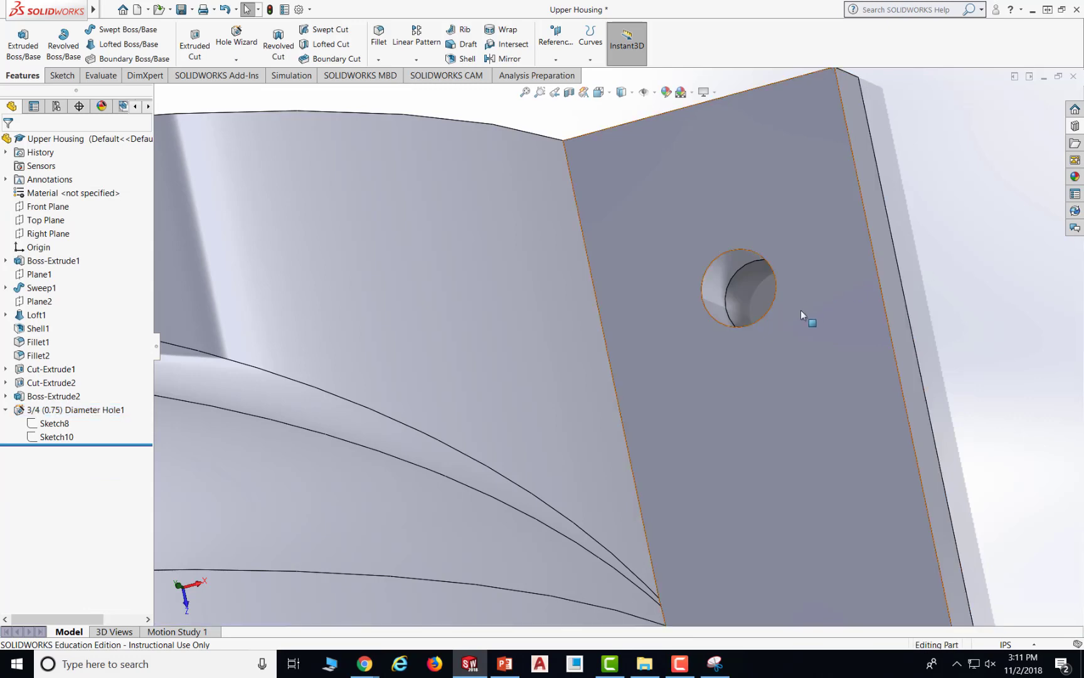
# - Inspect the finished flange hole, check the hole count and spacing on the PowerPoint drawing, and return to SOLIDWORKS
pyautogui.moveTo(926, 305); pyautogui.dragTo(935, 271, button='middle')
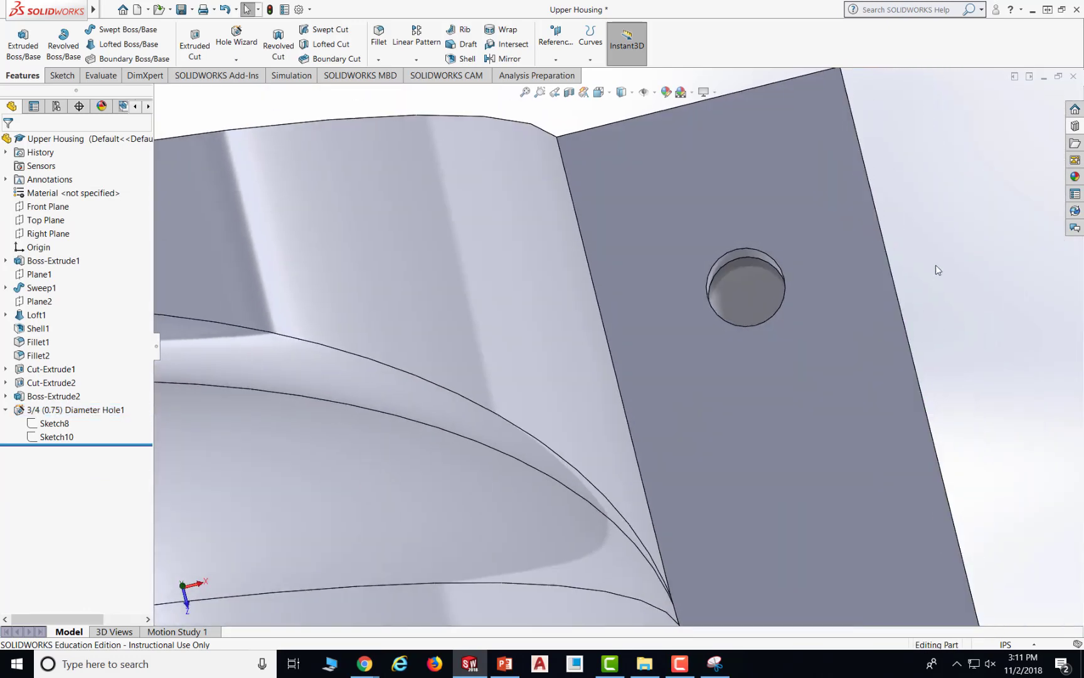
pyautogui.scroll(11, 861, 384)
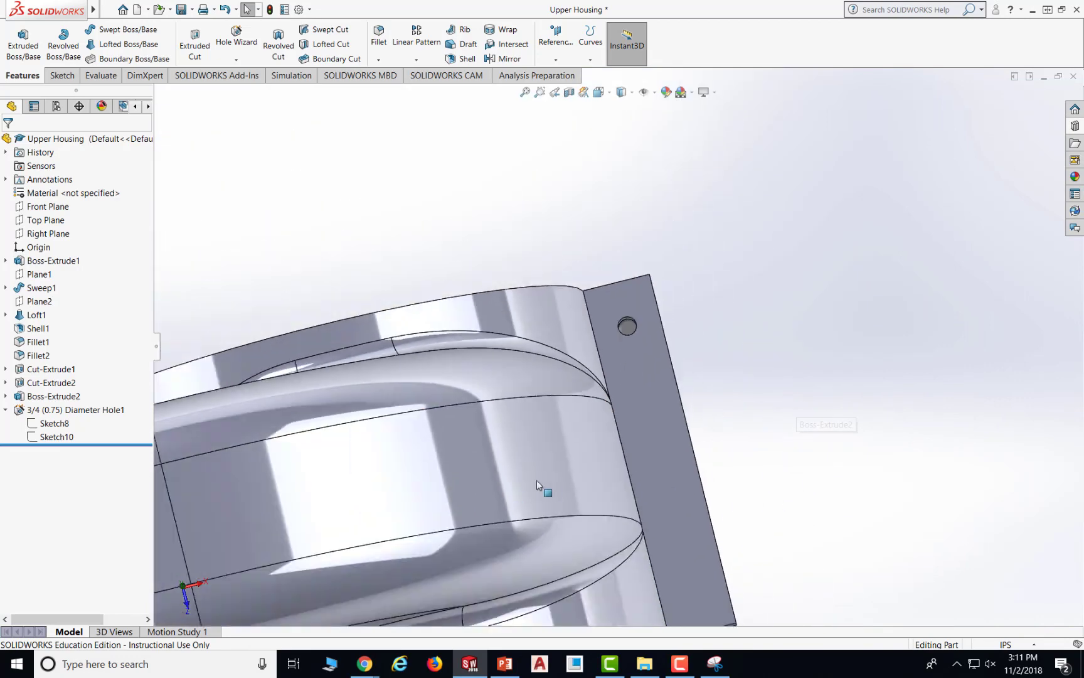
pyautogui.moveTo(768, 505)
pyautogui.mouseDown(button='middle')
pyautogui.moveTo(762, 520)
pyautogui.moveTo(750, 504)
pyautogui.moveTo(762, 484)
pyautogui.moveTo(767, 492)
pyautogui.mouseUp(button='middle')
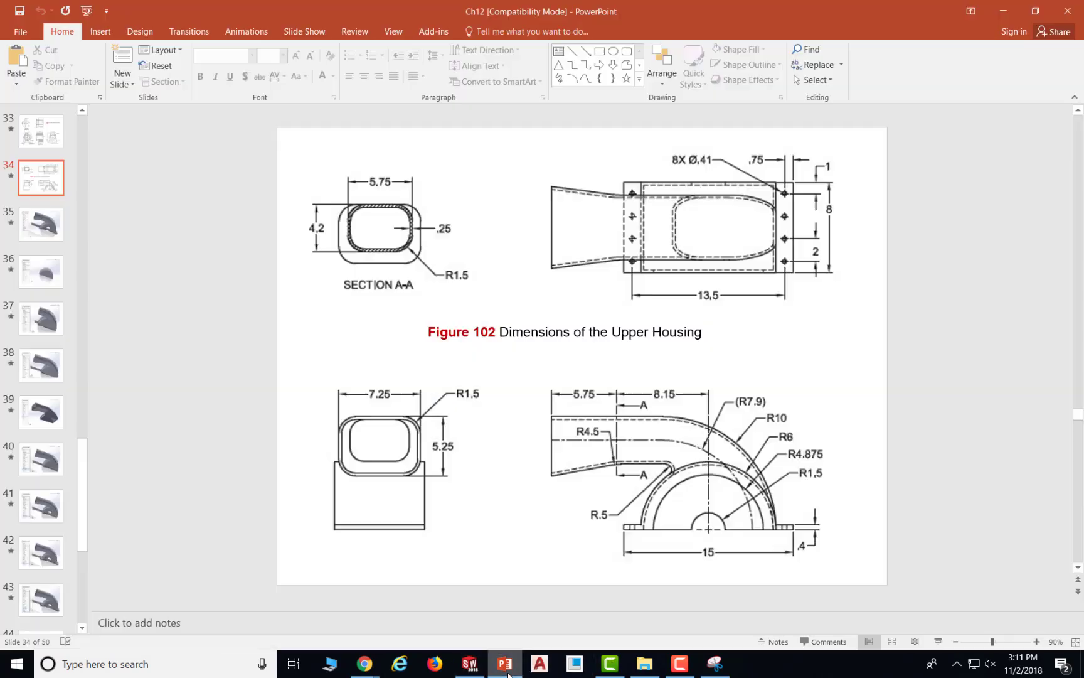
pyautogui.click(504, 663)
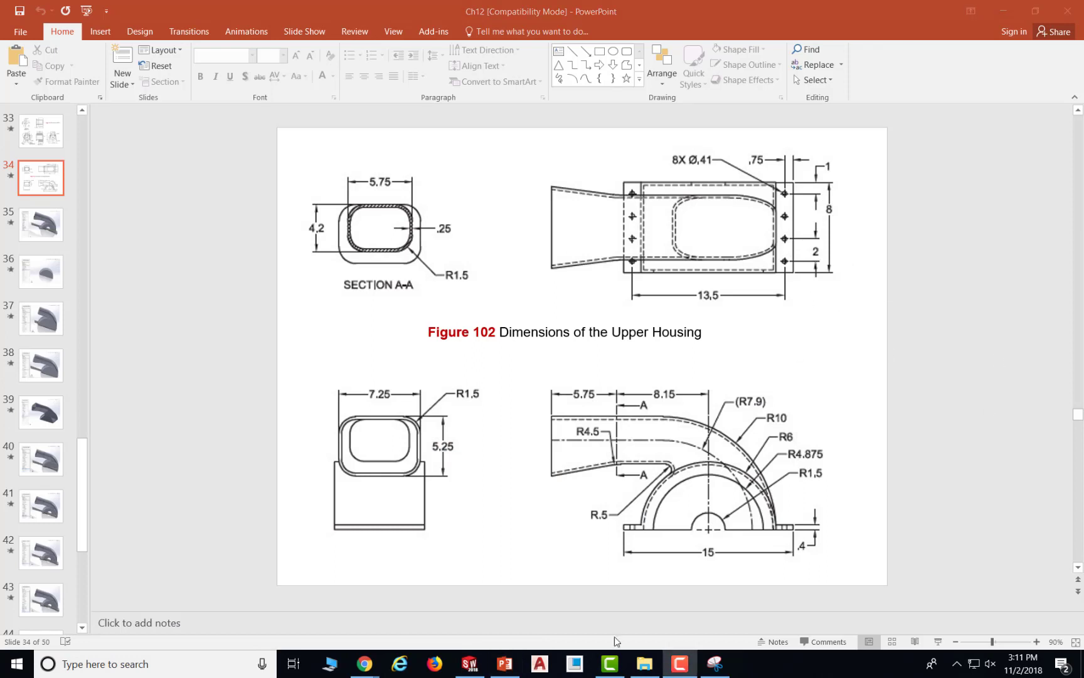
pyautogui.click(469, 665)
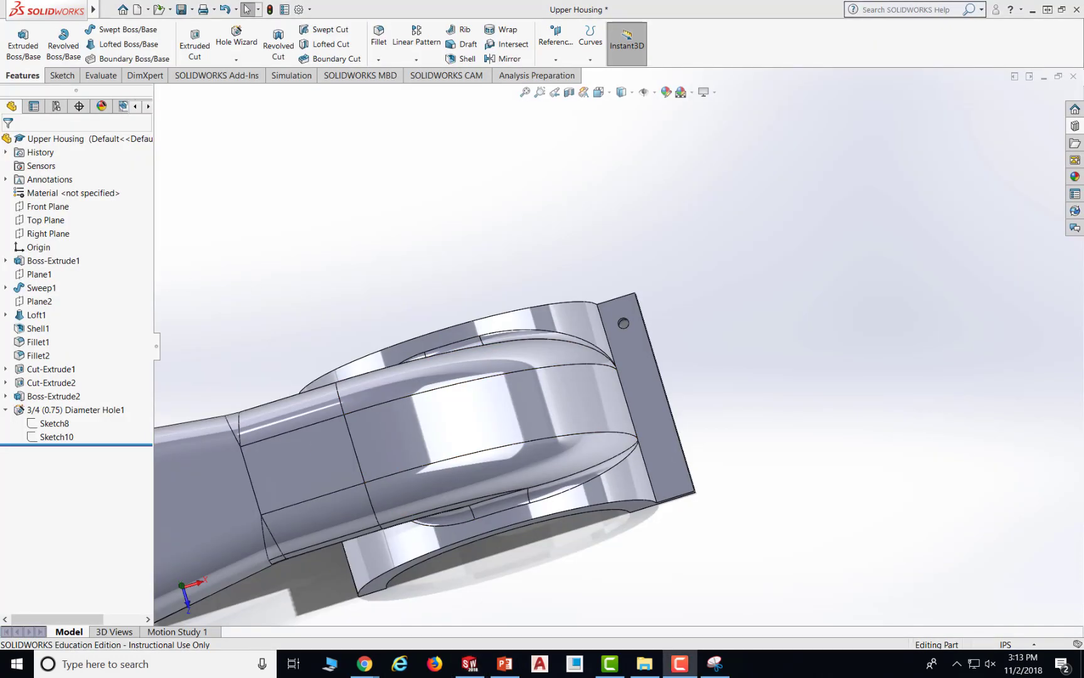
# - Start a linear pattern along the flange's inner edge with 2 in spacing and 4 instances
pyautogui.click(432, 60)
pyautogui.click(433, 75)
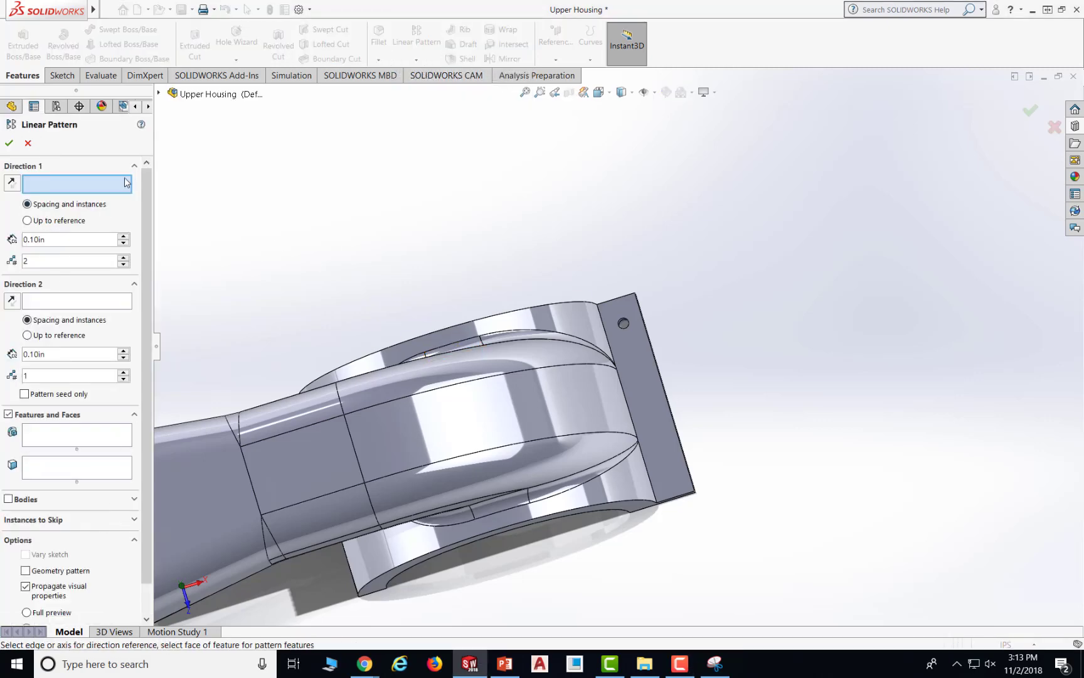
pyautogui.click(607, 339)
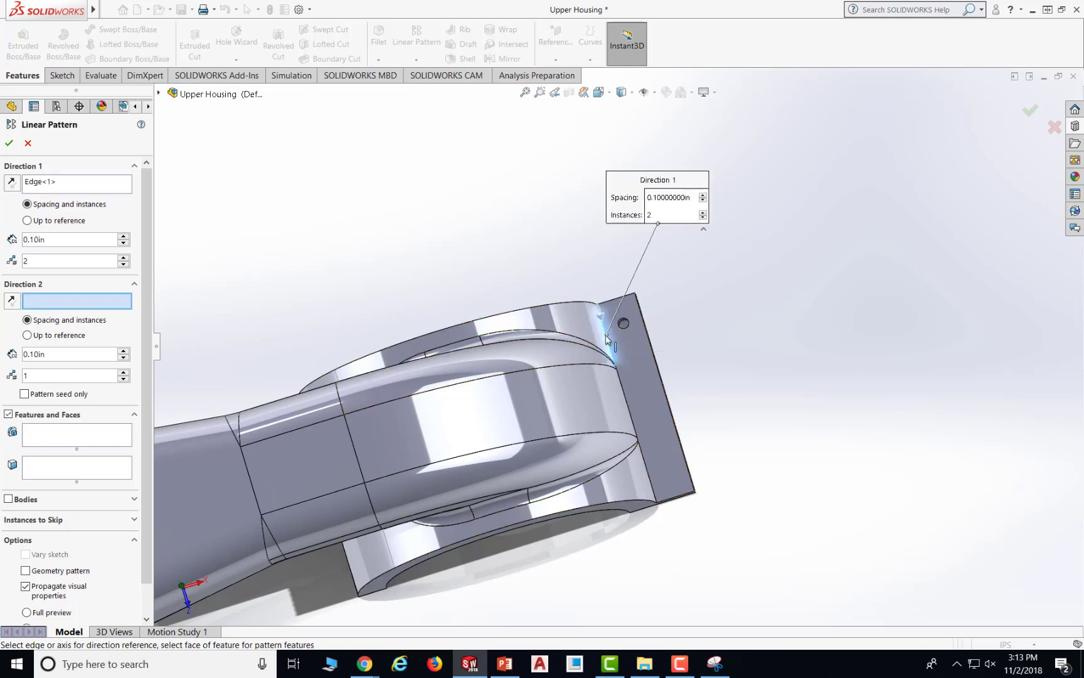
pyautogui.doubleClick(63, 241)
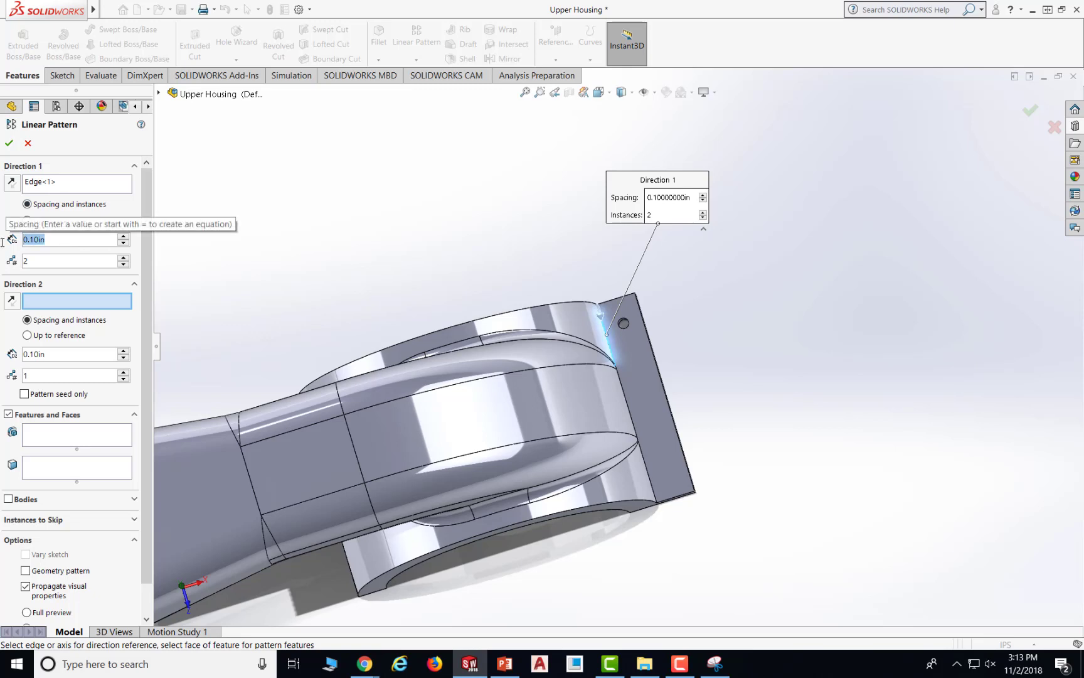
pyautogui.write('2')
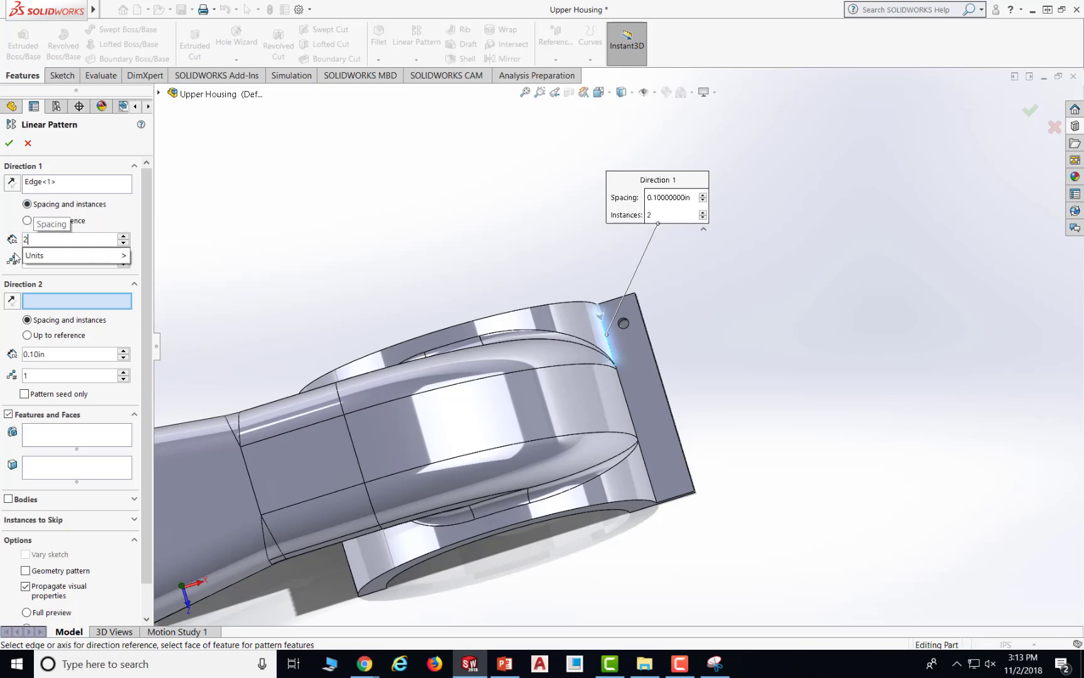
pyautogui.moveTo(43, 260)
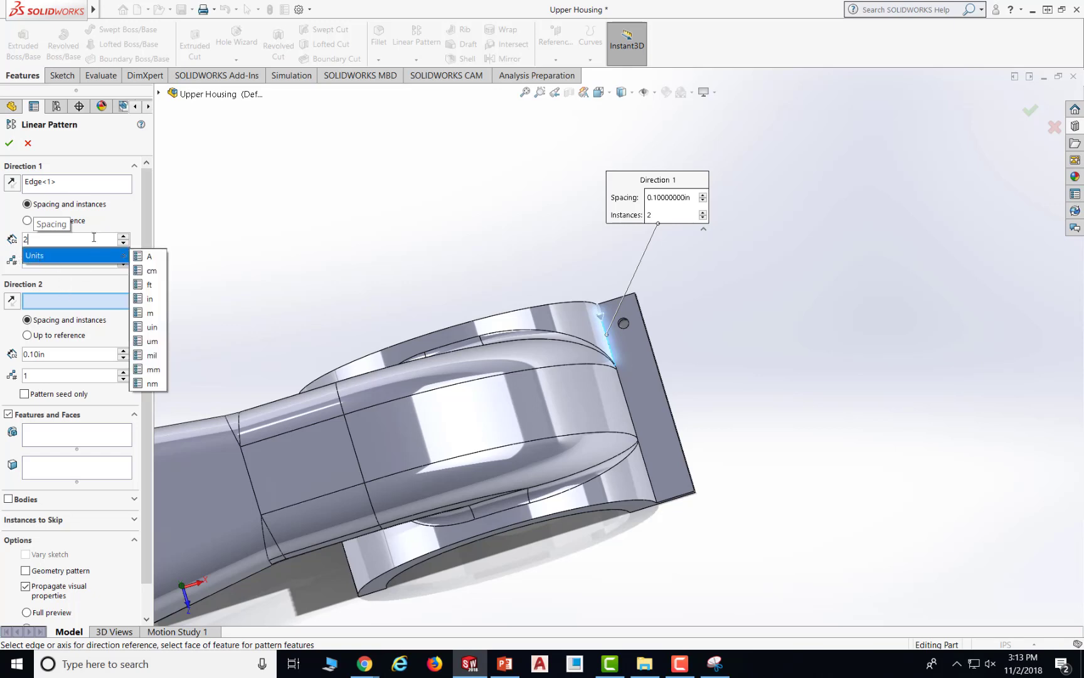
pyautogui.press('Return')
pyautogui.doubleClick(27, 262)
pyautogui.write('4')
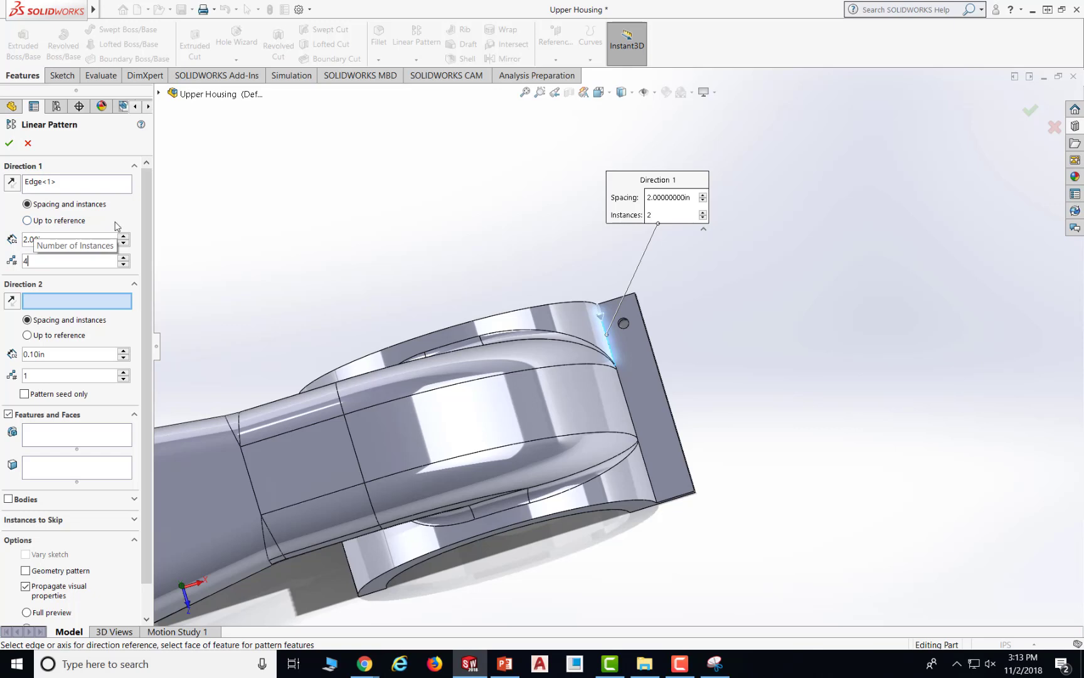
# - Replace the pattern's first direction reference with the flange's outer long edge, keeping the spacing and instances option
pyautogui.click(87, 186)
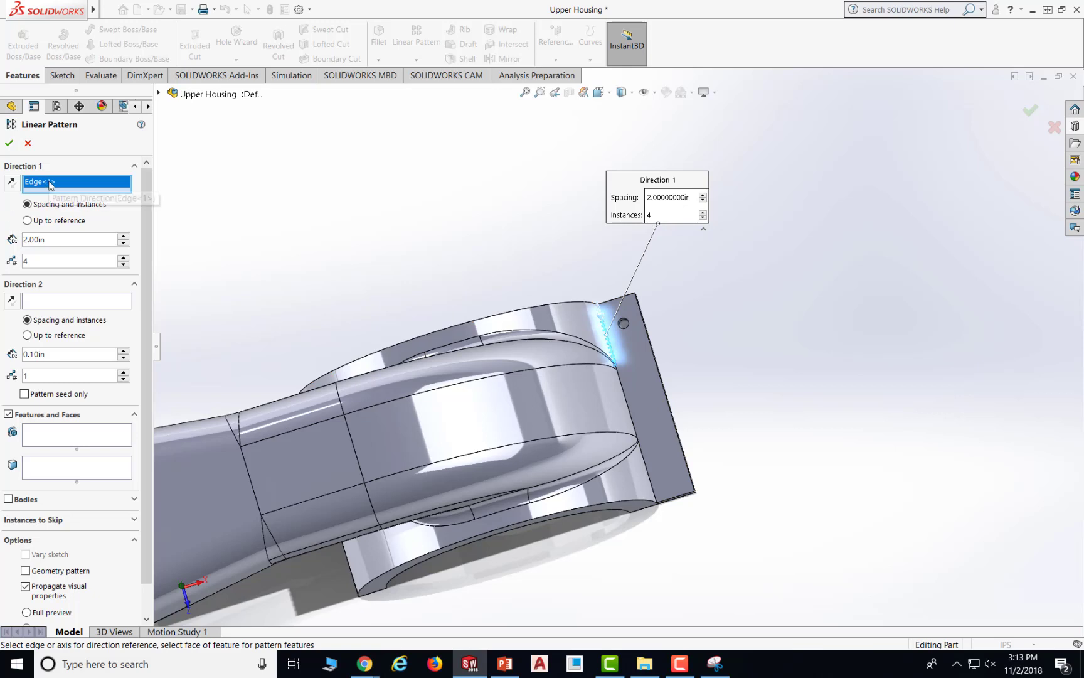
pyautogui.press('Delete')
pyautogui.moveTo(678, 335)
pyautogui.mouseDown(button='middle')
pyautogui.moveTo(658, 315)
pyautogui.moveTo(668, 333)
pyautogui.mouseUp(button='middle')
pyautogui.click(668, 334)
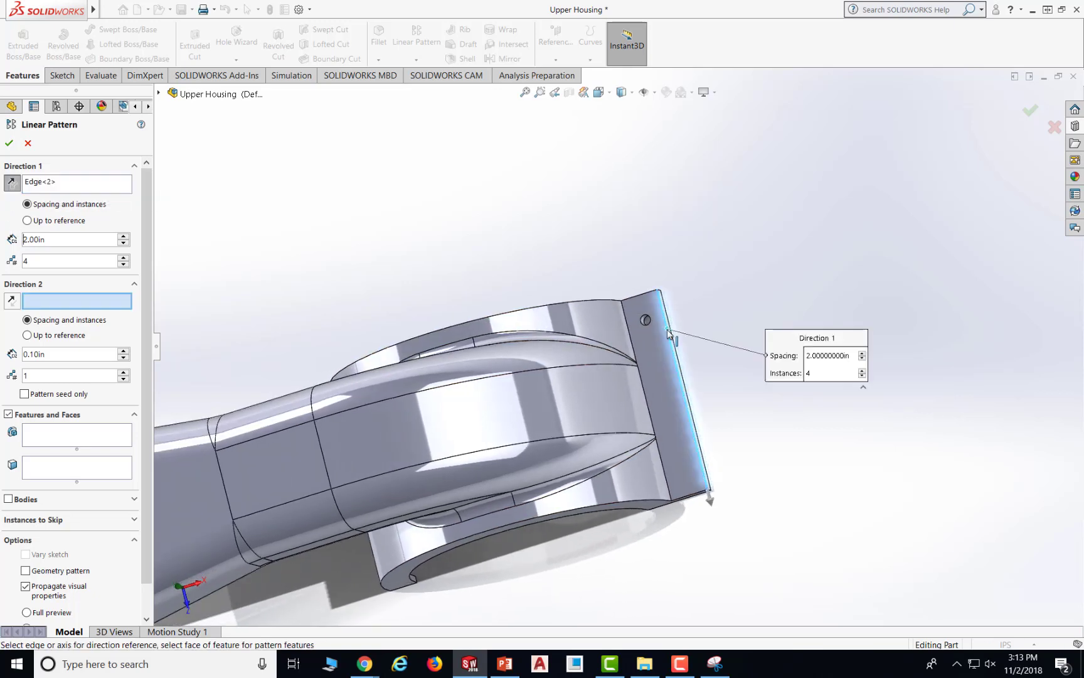
pyautogui.click(27, 220)
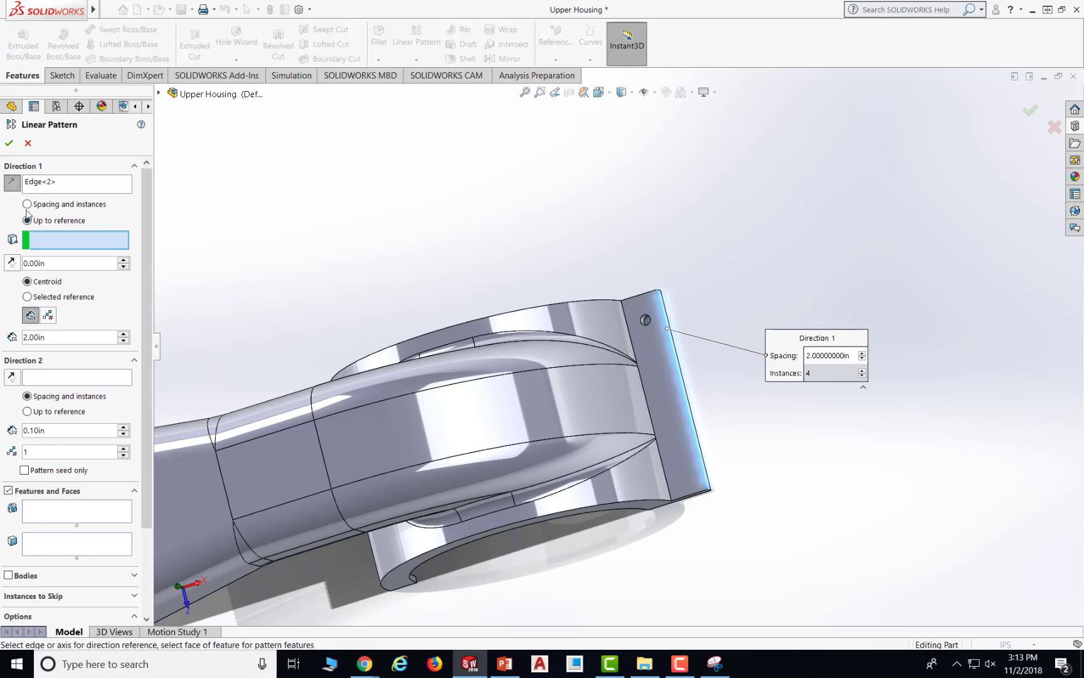
pyautogui.click(27, 204)
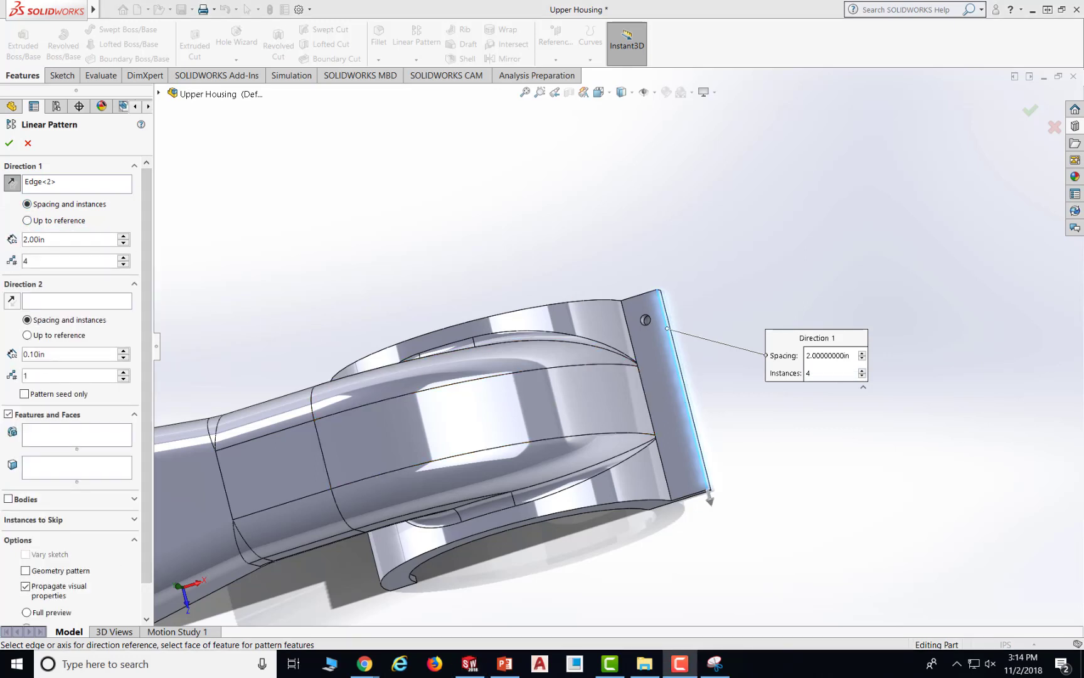
# - Choose the flange hole as the feature to pattern, accept the linear pattern and save the part
pyautogui.click(45, 436)
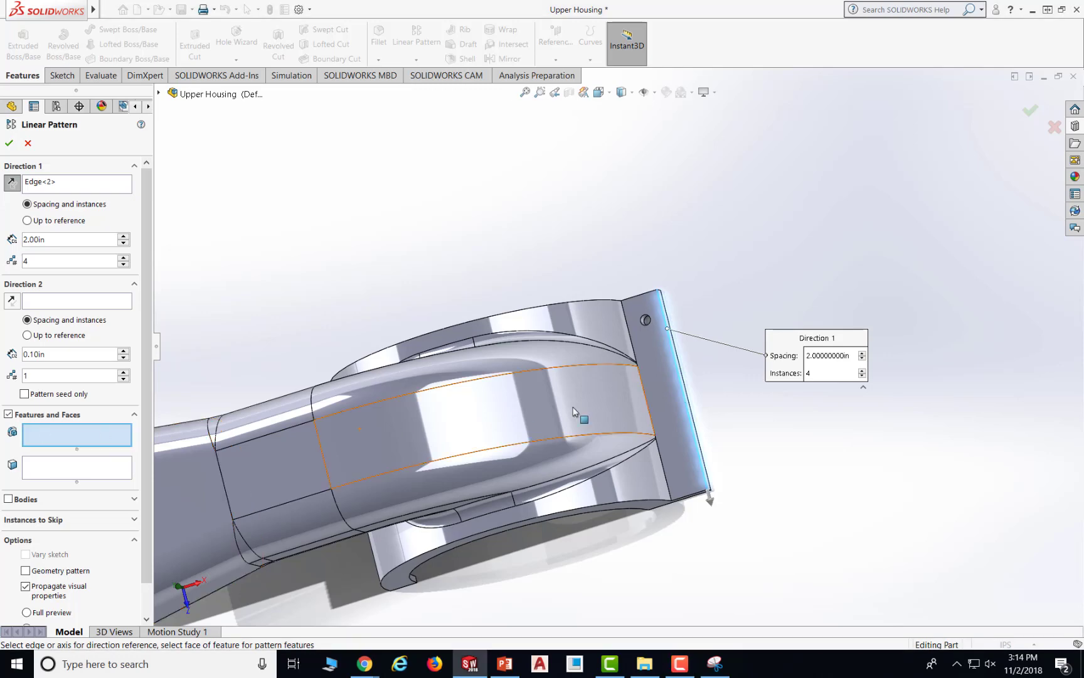
pyautogui.scroll(-3, 645, 321)
pyautogui.scroll(-2, 643, 332)
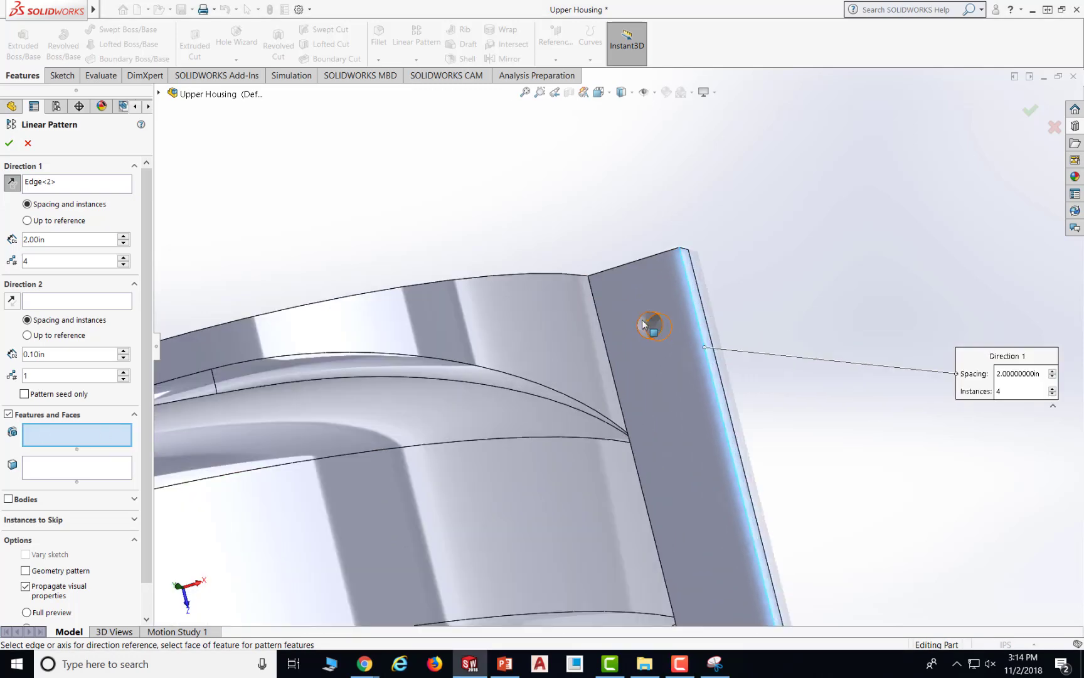
pyautogui.click(643, 323)
pyautogui.scroll(3, 808, 533)
pyautogui.scroll(1, 612, 396)
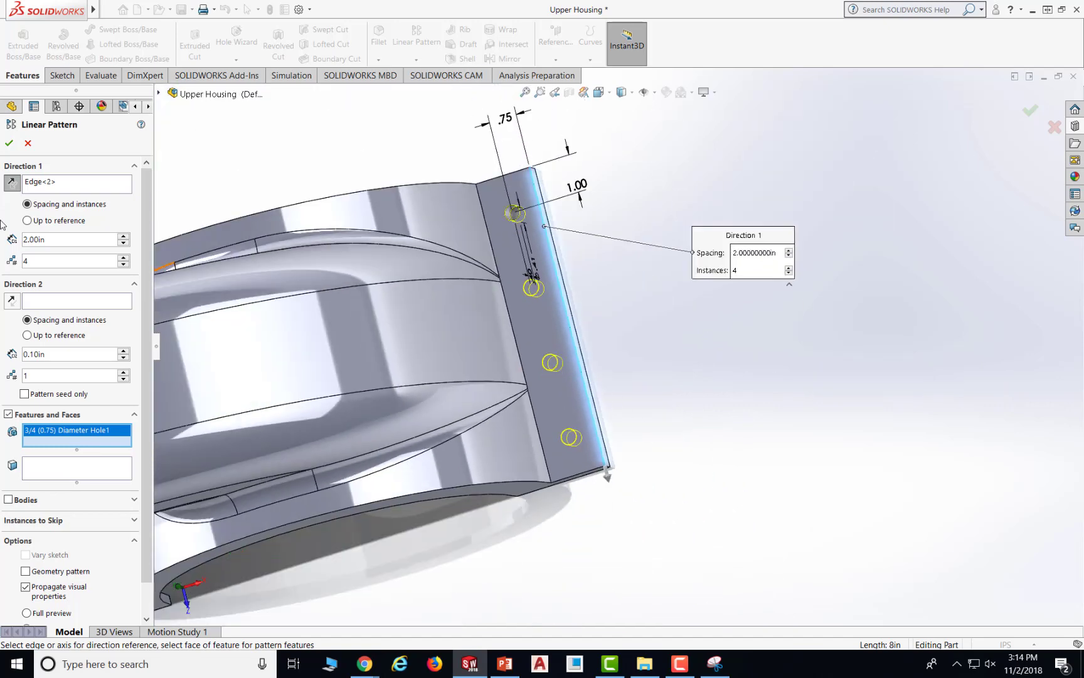
pyautogui.click(9, 143)
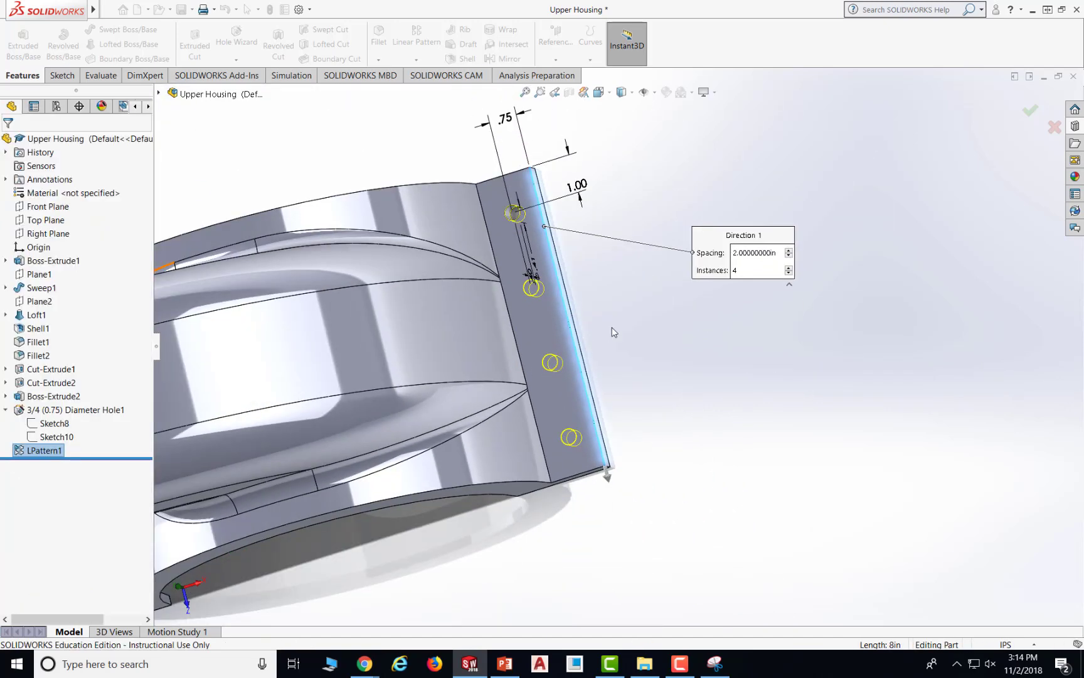
pyautogui.scroll(-3, 520, 415)
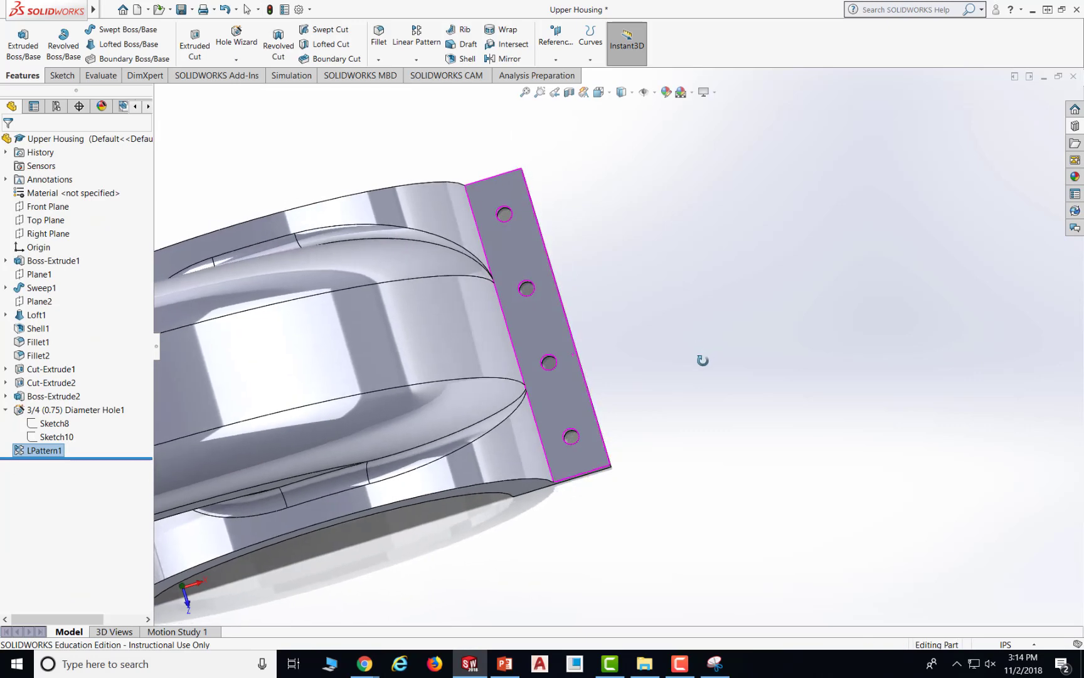
pyautogui.scroll(5, 441, 460)
pyautogui.moveTo(445, 467); pyautogui.dragTo(414, 296, button='middle')
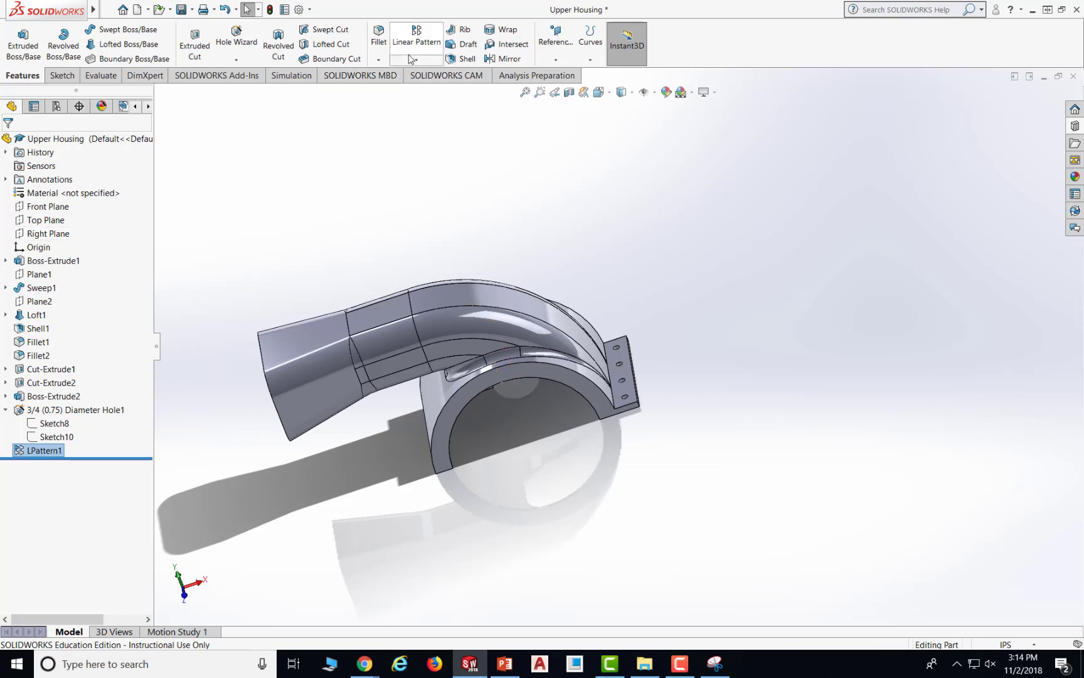
pyautogui.click(182, 10)
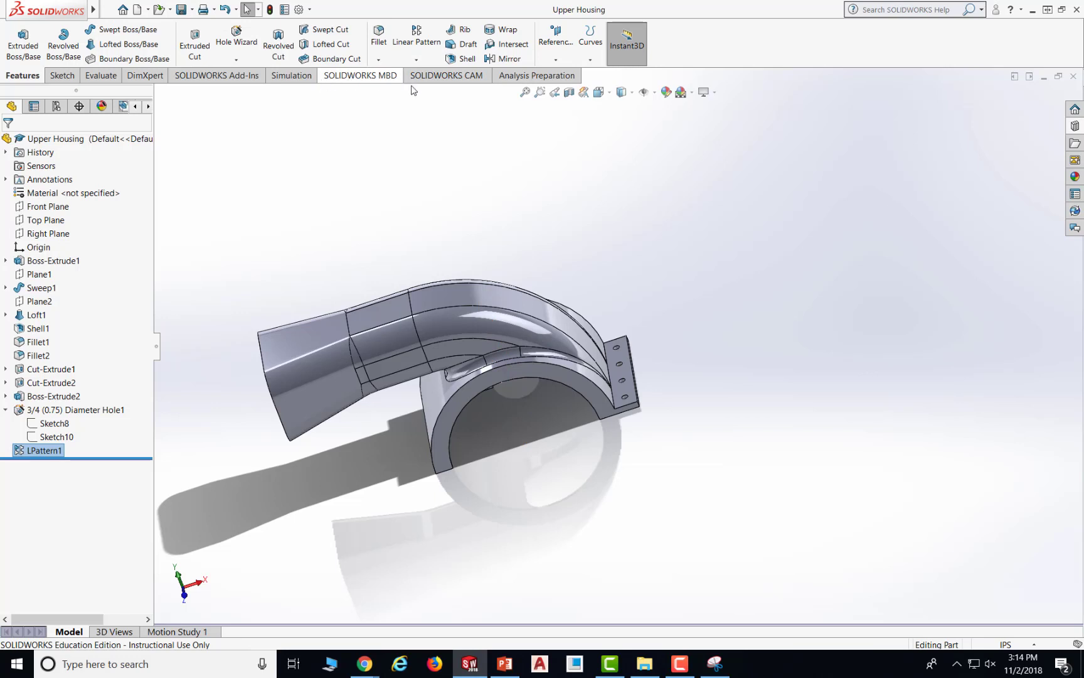
# - Mirror the hole pattern and the flange extrusion about the Right Plane
pyautogui.click(505, 59)
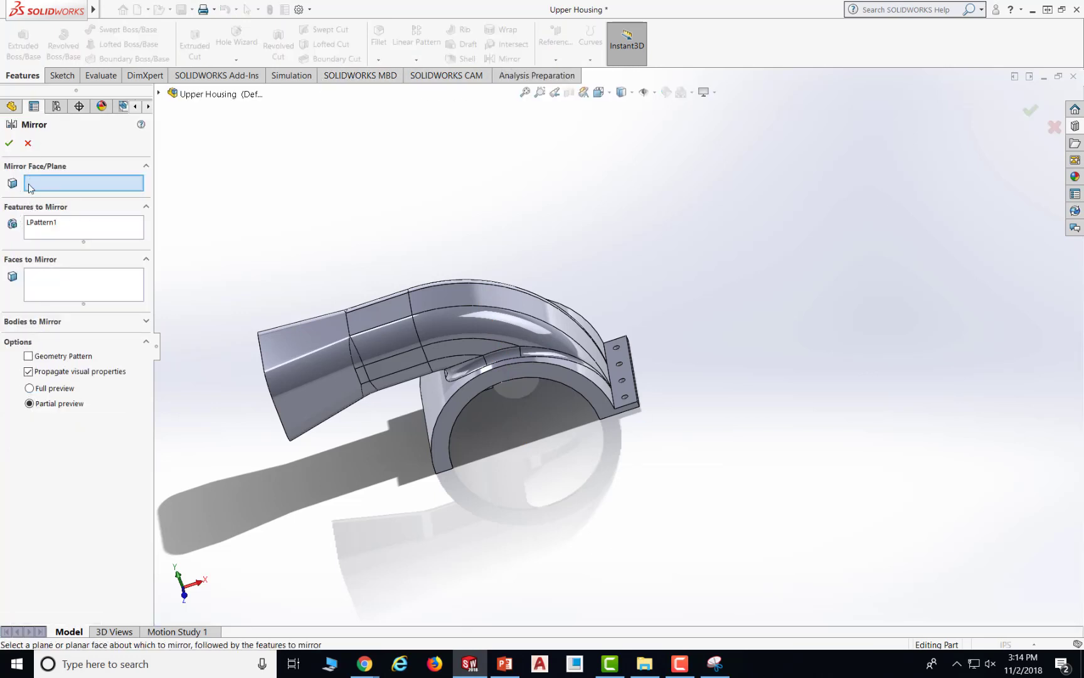
pyautogui.click(159, 95)
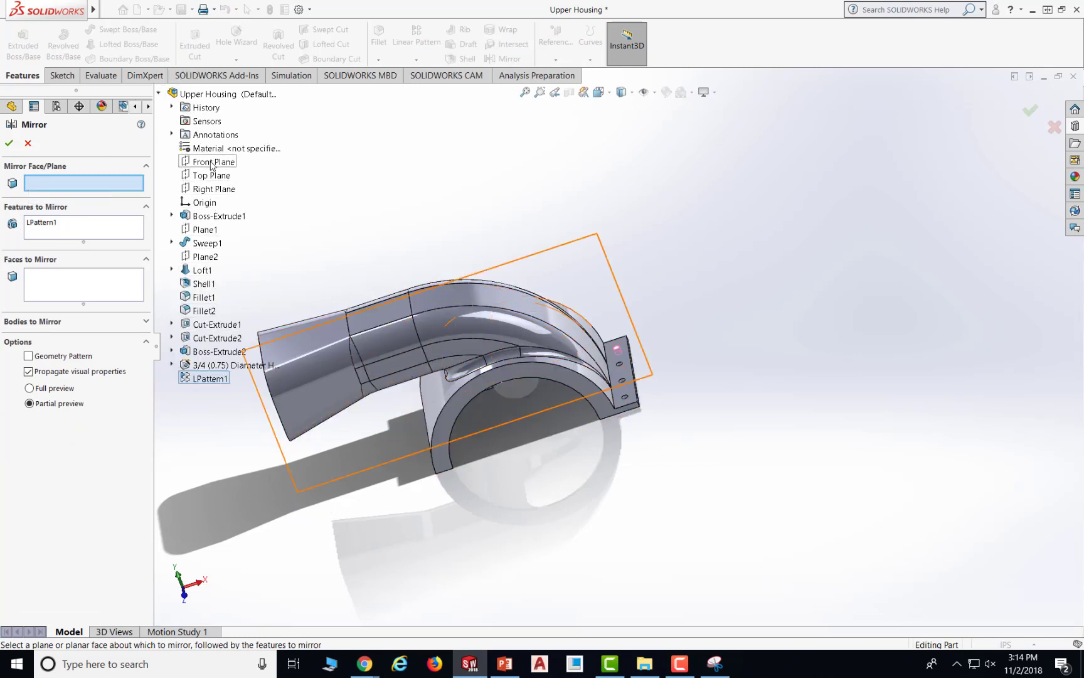
pyautogui.click(212, 190)
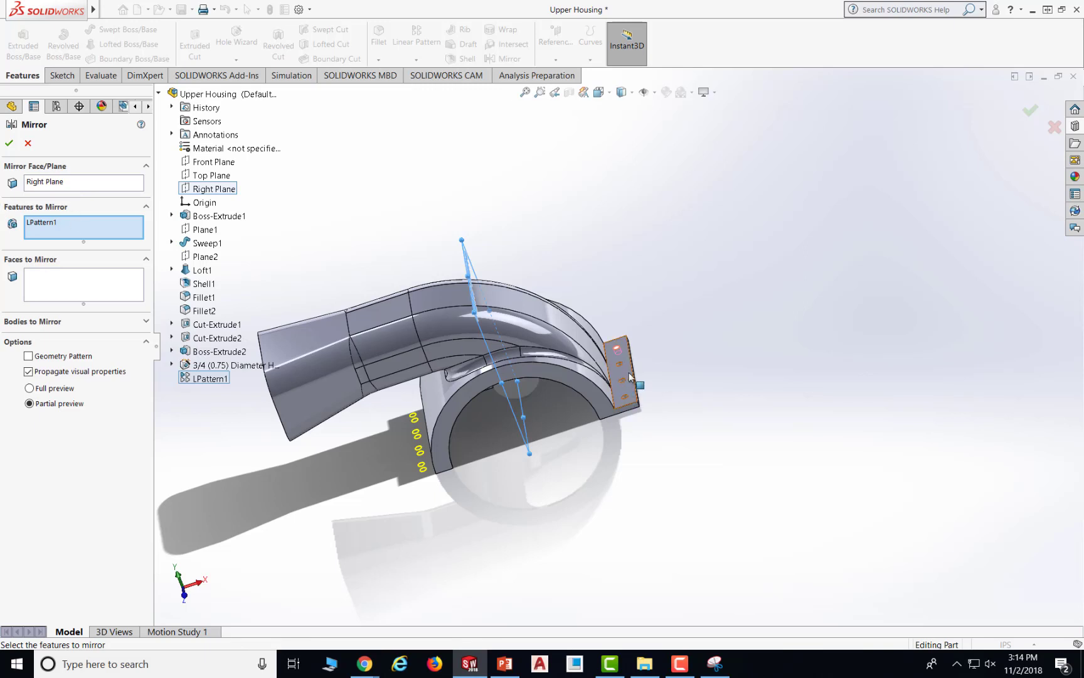
pyautogui.click(635, 399)
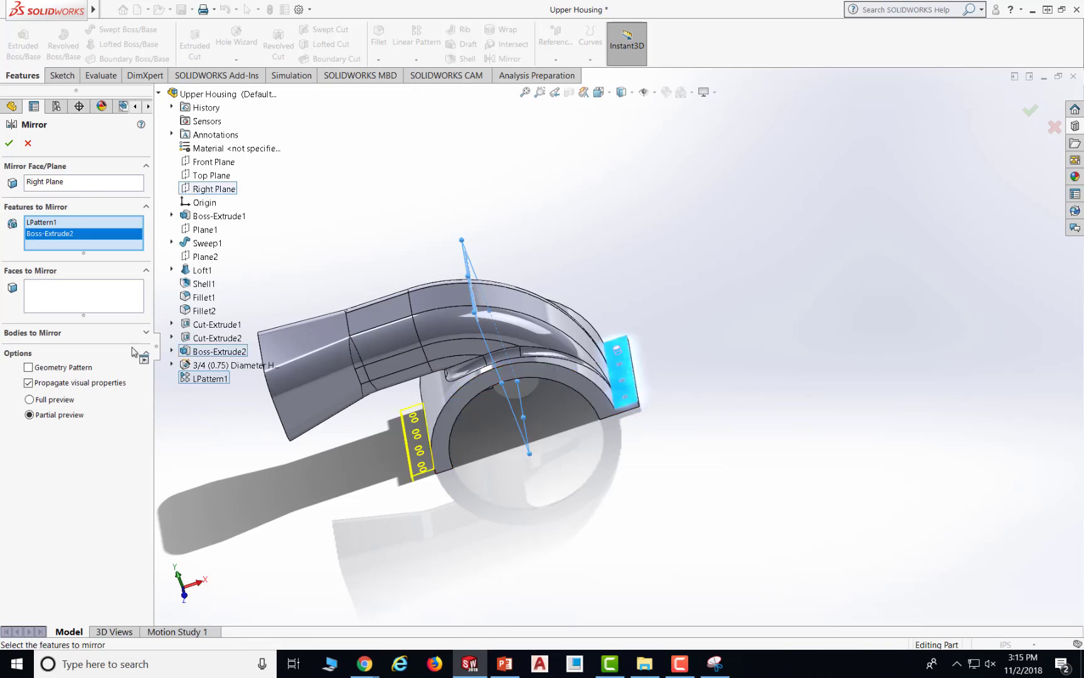
pyautogui.moveTo(571, 508)
pyautogui.mouseDown(button='middle')
pyautogui.moveTo(575, 528)
pyautogui.moveTo(574, 496)
pyautogui.moveTo(564, 502)
pyautogui.mouseUp(button='middle')
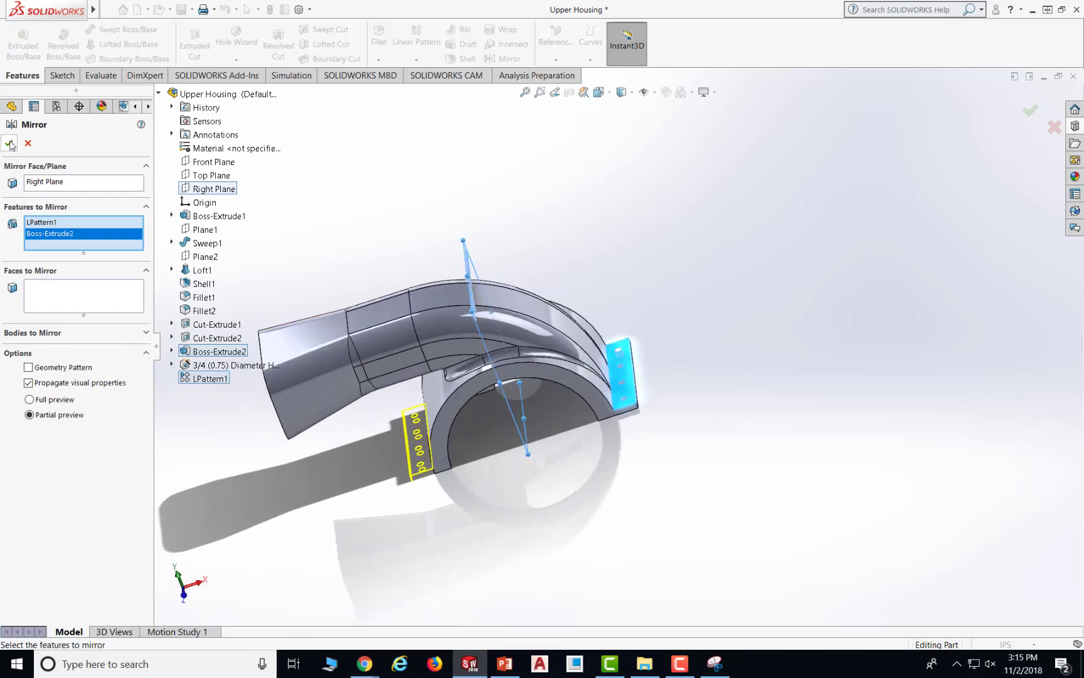
pyautogui.click(8, 143)
pyautogui.moveTo(719, 429); pyautogui.dragTo(709, 397, button='middle')
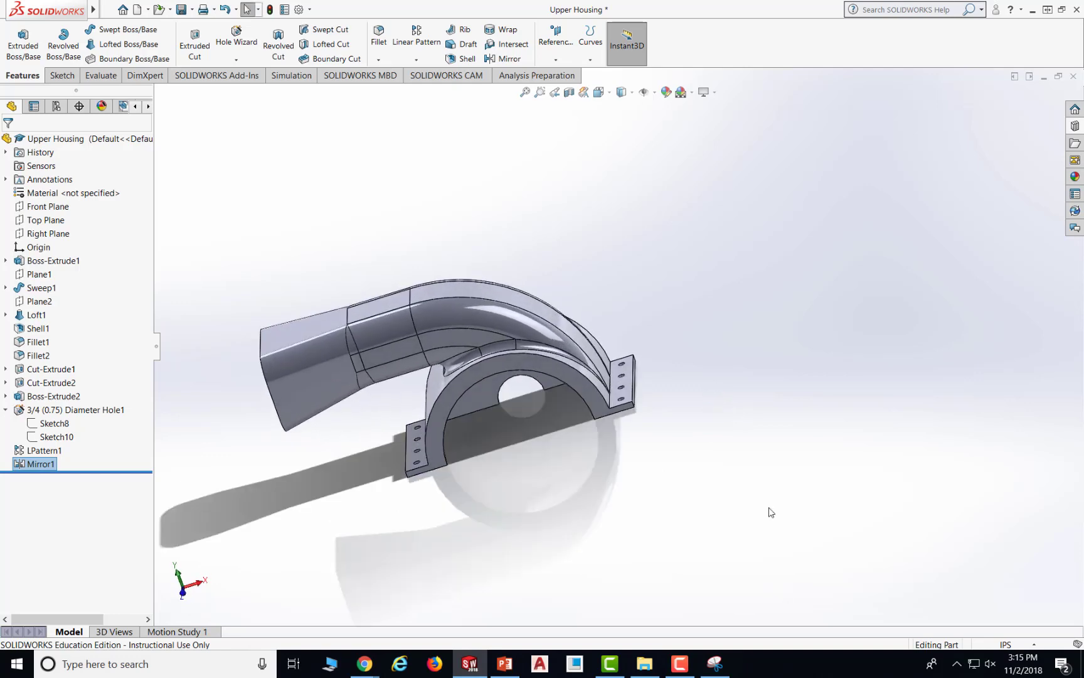
# - Switch to PowerPoint and browse the modelling slides from the Upper Housing drawing to the mirrored flange on slide 42
pyautogui.click(521, 665)
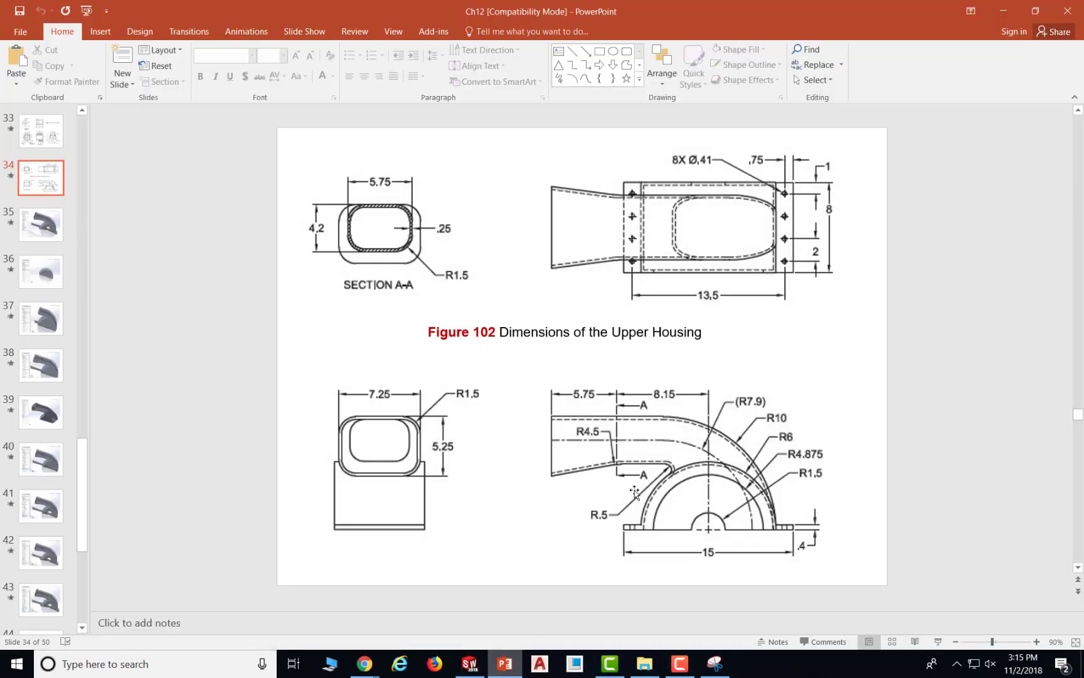
pyautogui.scroll(-3, 702, 435)
pyautogui.scroll(-4, 702, 434)
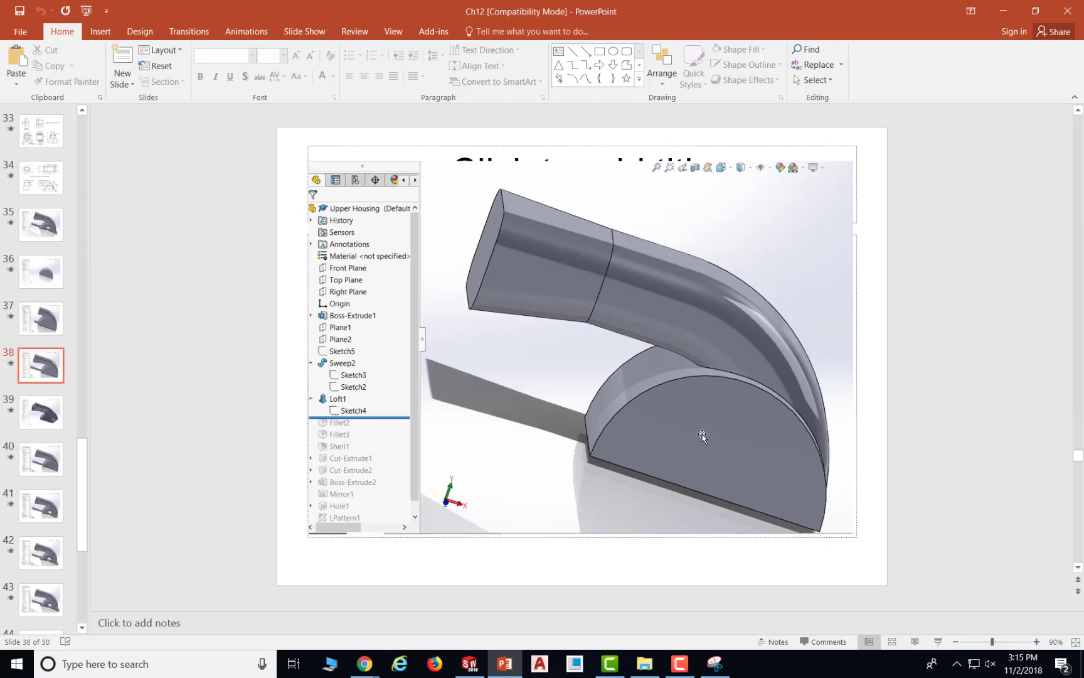
pyautogui.scroll(-3, 702, 435)
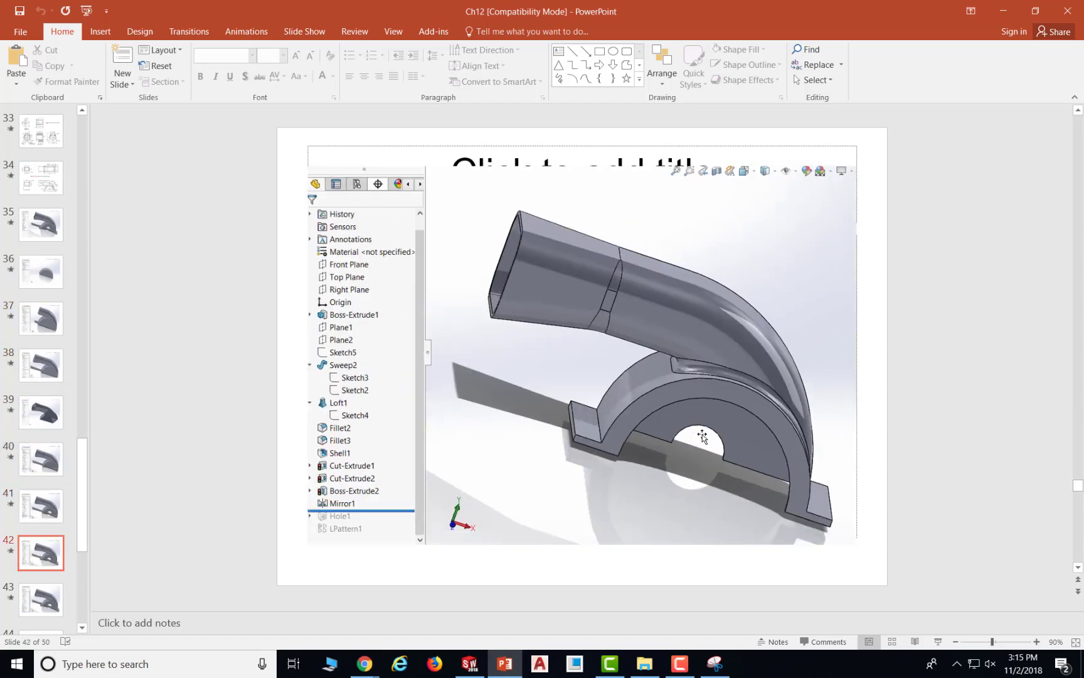